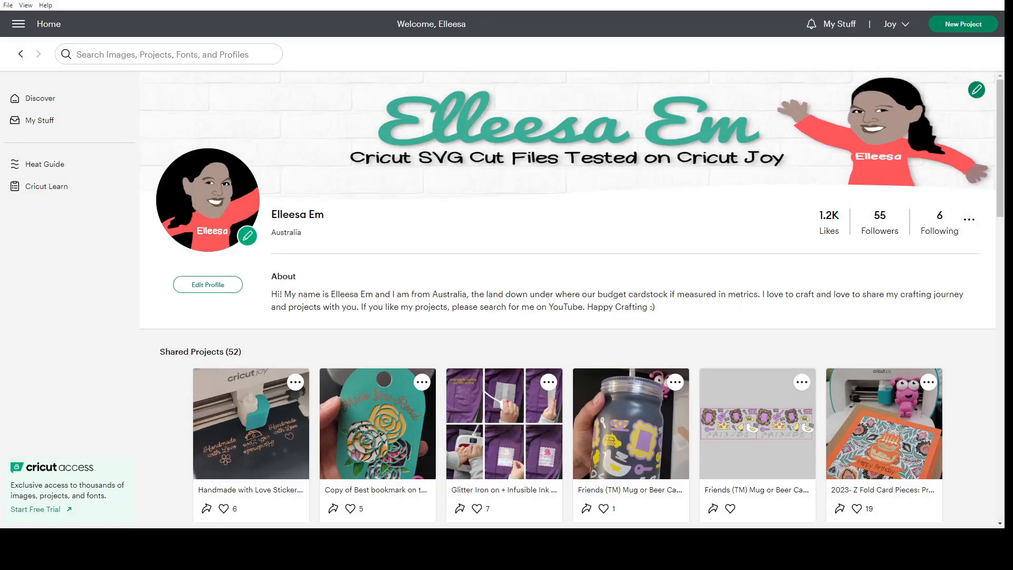
Open the Canvas and add the narrow inverted triangle shape, placing it at about X 21.5, Y 6.4 cm.
{"action": "left_click", "coordinate": [18, 24]}
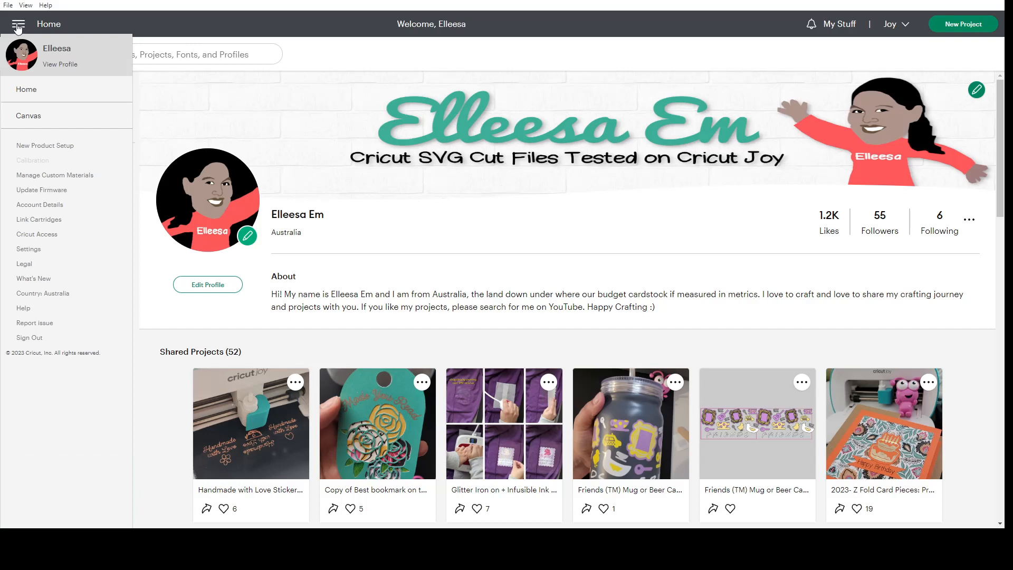
{"action": "left_click", "coordinate": [25, 119]}
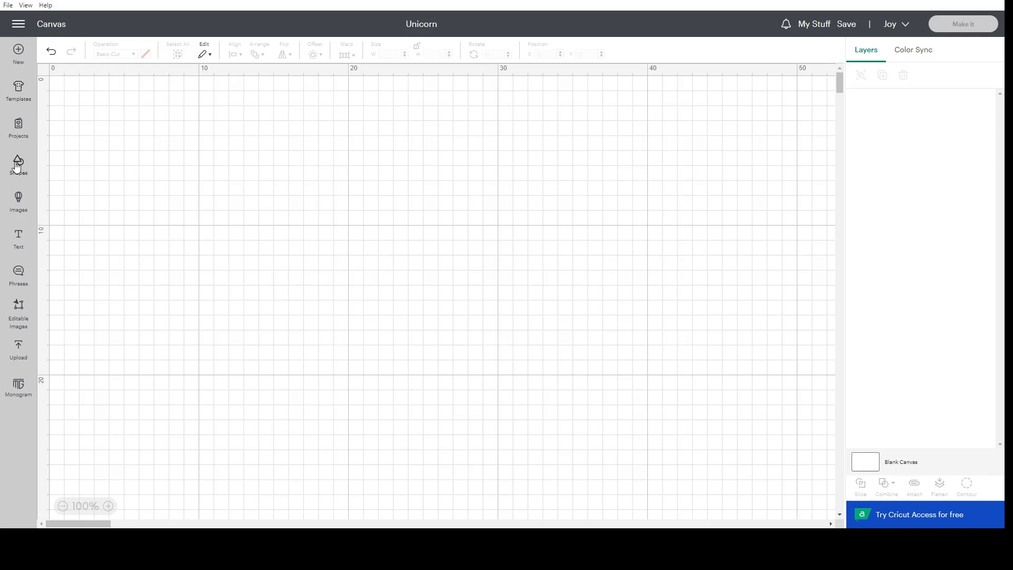
{"action": "left_click", "coordinate": [17, 167]}
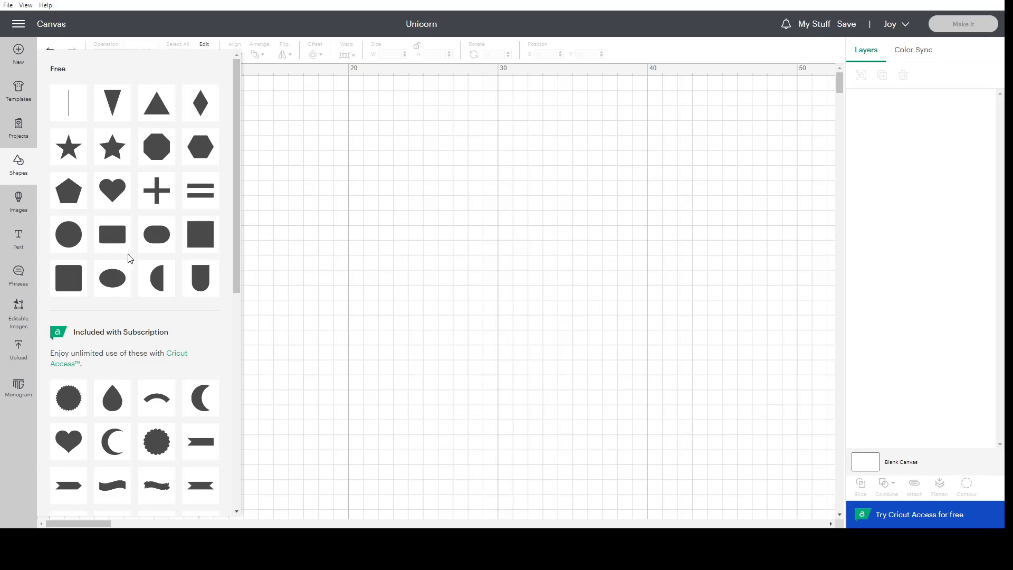
{"action": "left_click", "coordinate": [114, 104]}
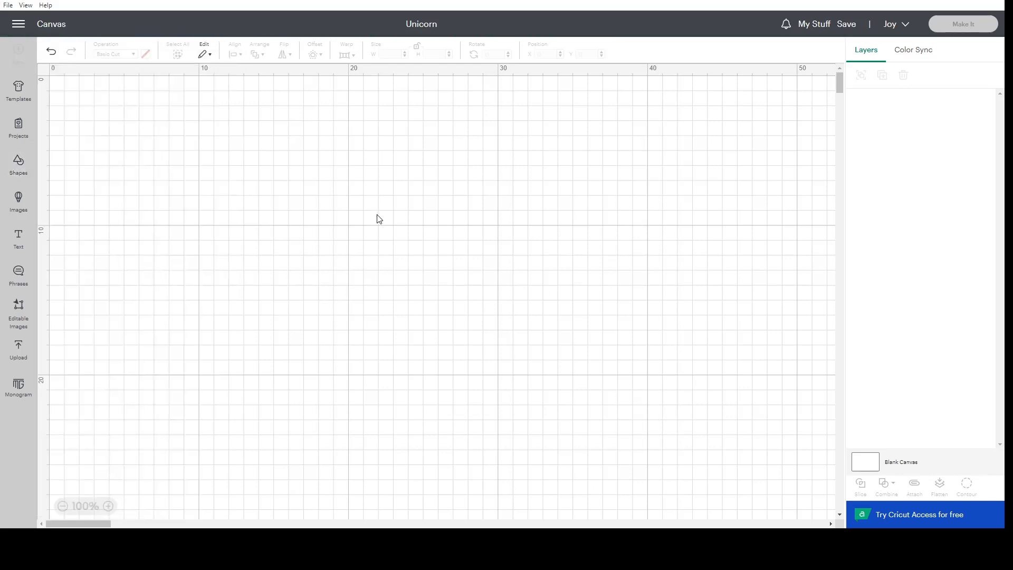
{"action": "left_click_drag", "start_coordinate": [131, 120], "coordinate": [405, 205]}
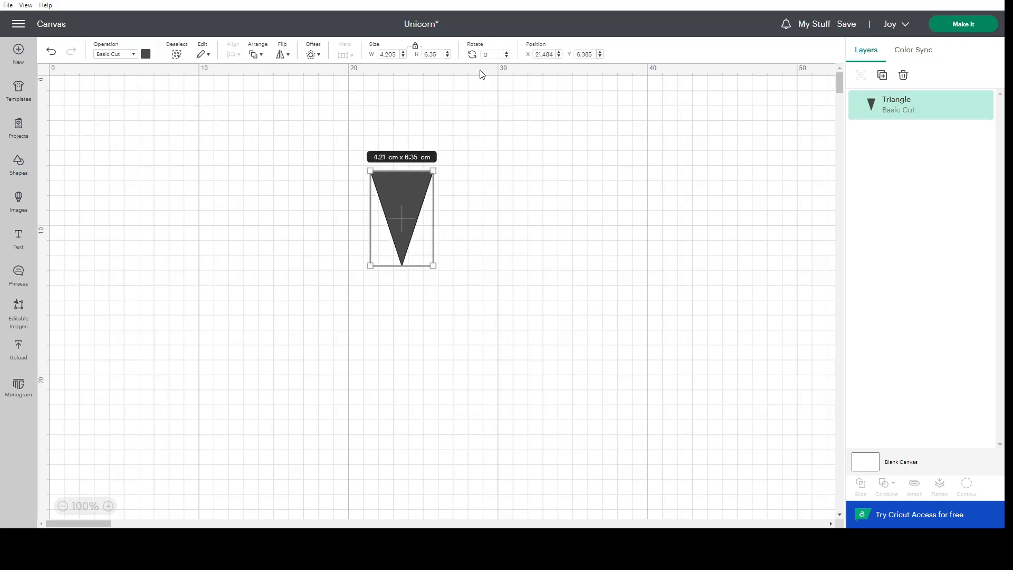
Flip the triangle vertically and stretch it to about 7.66 cm high, placed at about Y 3.1 cm.
{"action": "left_click", "coordinate": [281, 55]}
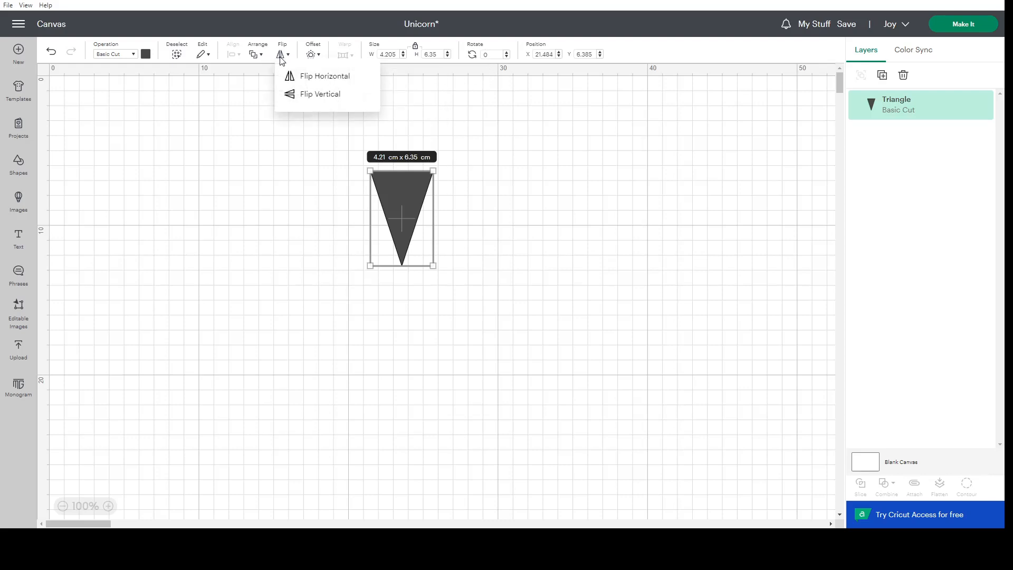
{"action": "left_click", "coordinate": [304, 95]}
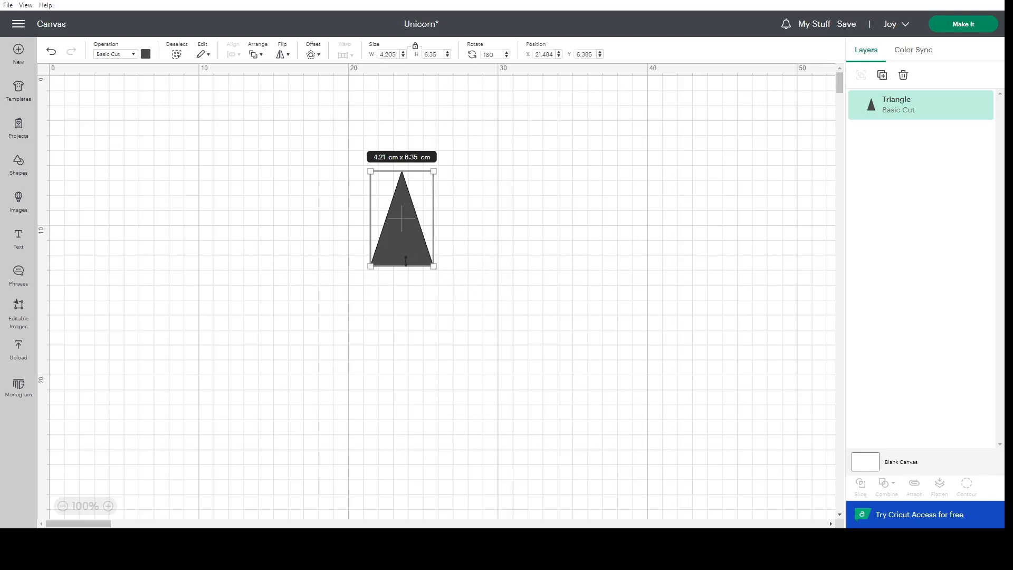
{"action": "left_click_drag", "start_coordinate": [405, 262], "coordinate": [418, 219]}
{"action": "left_click", "coordinate": [481, 281]}
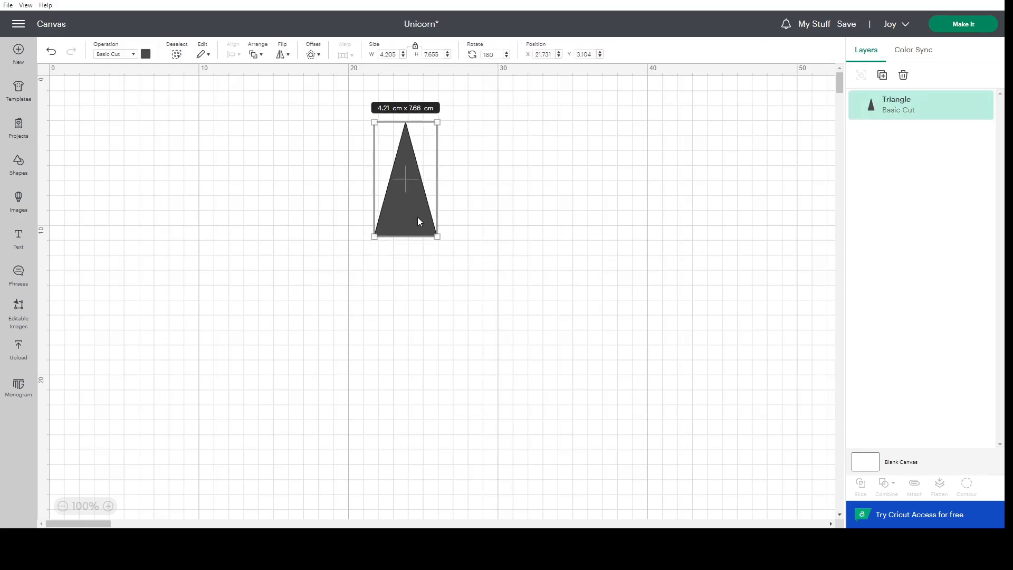
{"action": "left_click", "coordinate": [457, 233]}
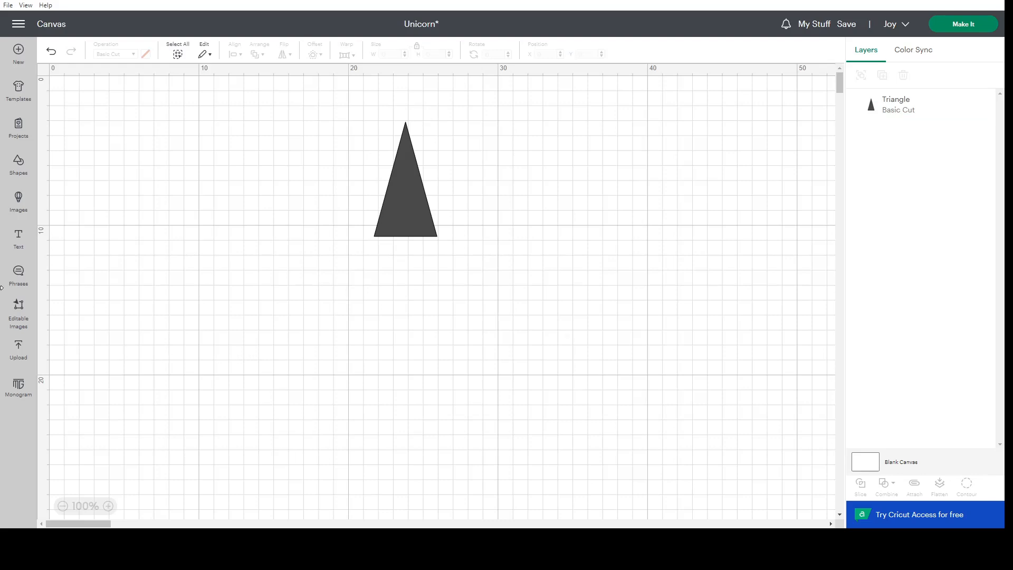
Add a text object containing only the letter "C" below the triangle's level.
{"action": "left_click", "coordinate": [17, 247]}
{"action": "left_click", "coordinate": [163, 285]}
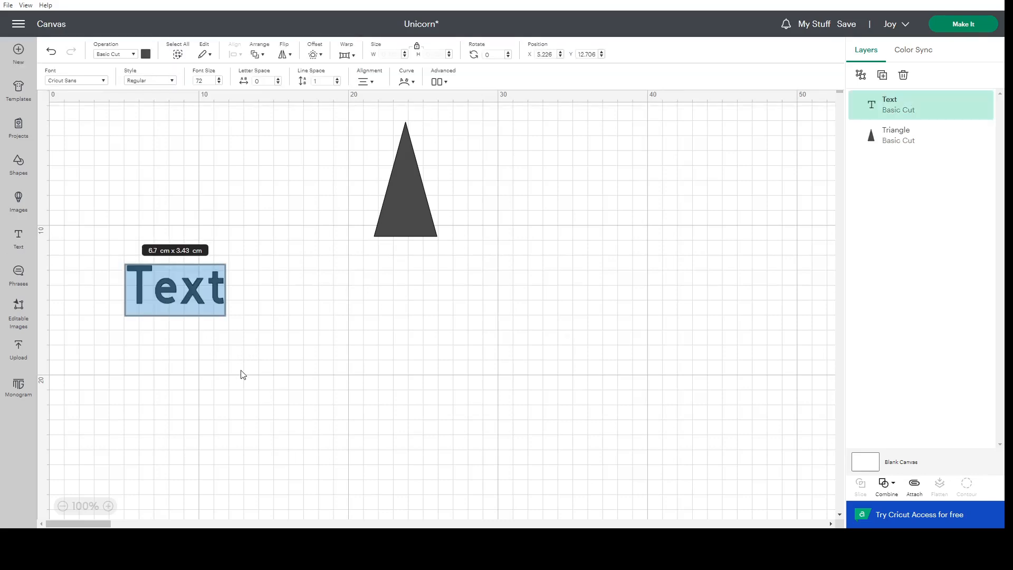
{"action": "left_click", "coordinate": [155, 295]}
{"action": "left_click_drag", "start_coordinate": [126, 296], "coordinate": [266, 296]}
{"action": "type", "text": "C"}
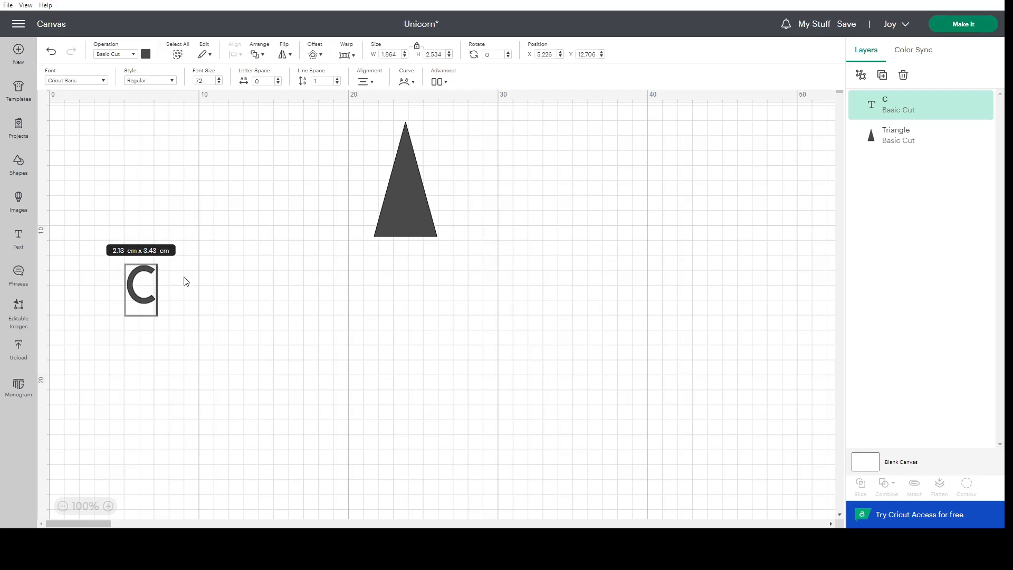
{"action": "left_click", "coordinate": [143, 291]}
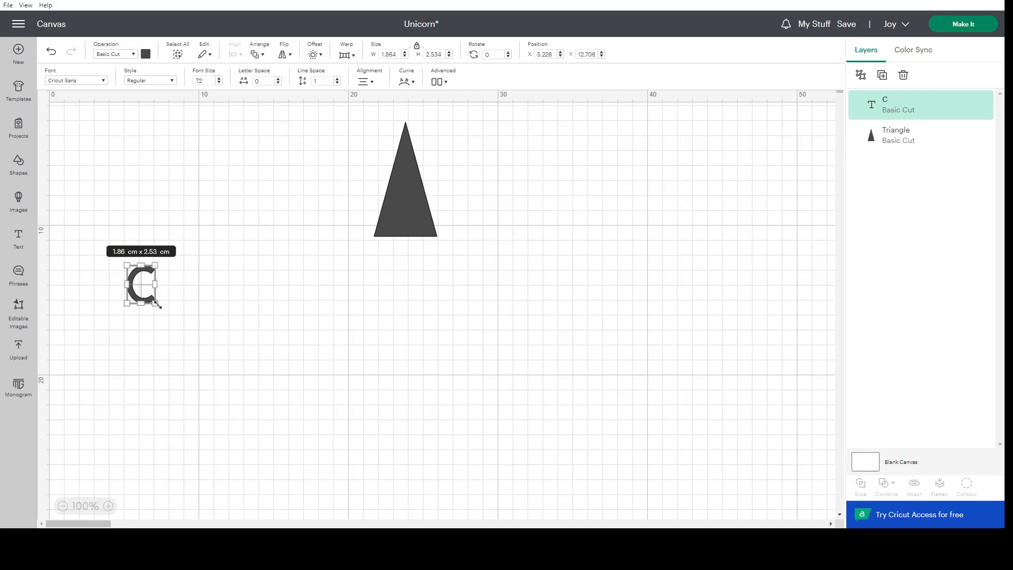
Enlarge the C to about 4.76 x 6.47 cm and rotate it to about 301° across the triangle's upper part.
{"action": "left_click_drag", "start_coordinate": [157, 304], "coordinate": [437, 224]}
{"action": "left_click", "coordinate": [294, 323]}
{"action": "left_click_drag", "start_coordinate": [406, 277], "coordinate": [442, 167]}
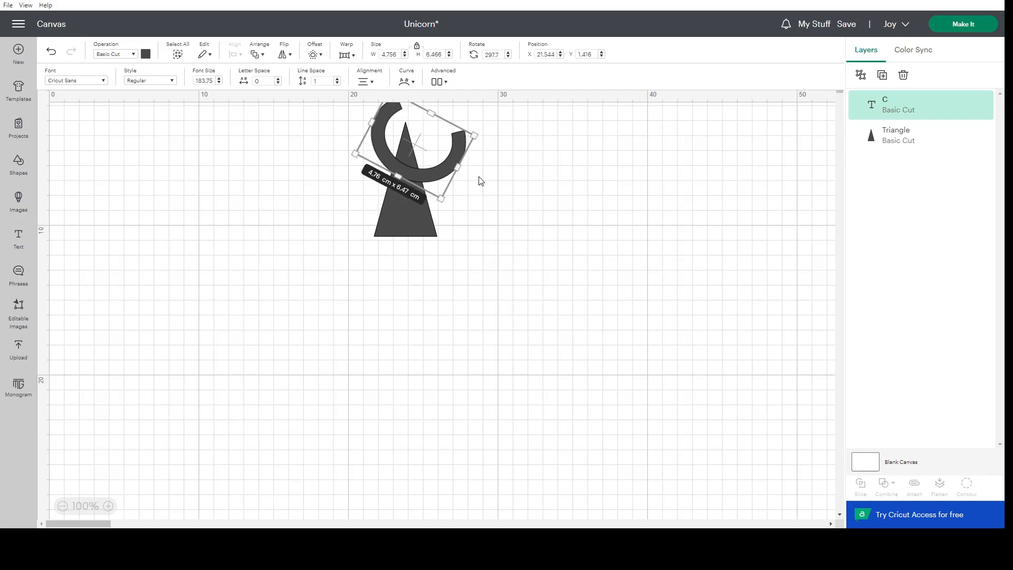
{"action": "left_click_drag", "start_coordinate": [485, 134], "coordinate": [485, 138]}
{"action": "left_click_drag", "start_coordinate": [421, 175], "coordinate": [423, 175]}
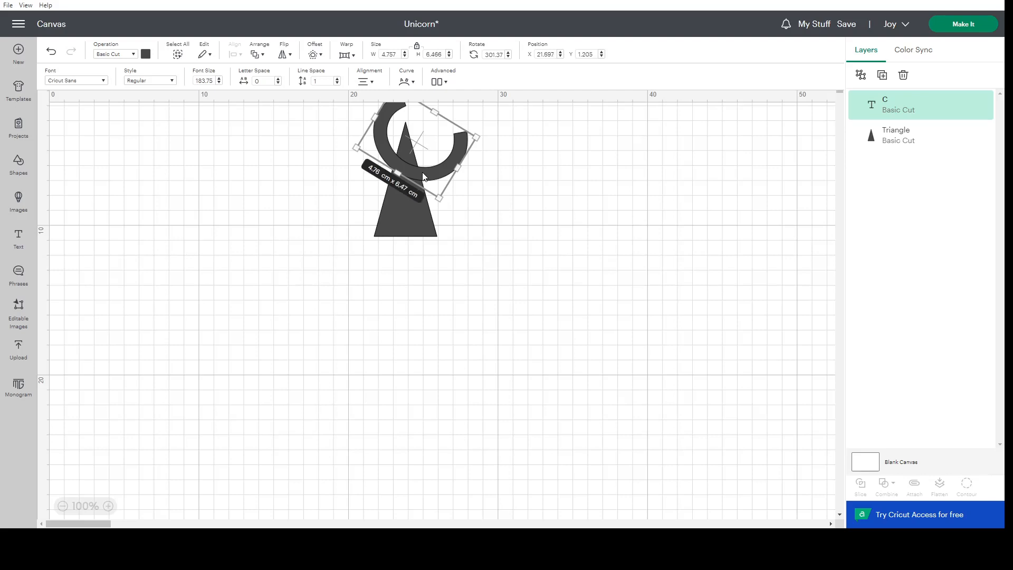
Duplicate the rotated C and leave the copy on the empty canvas beside the triangle.
{"action": "right_click", "coordinate": [423, 176]}
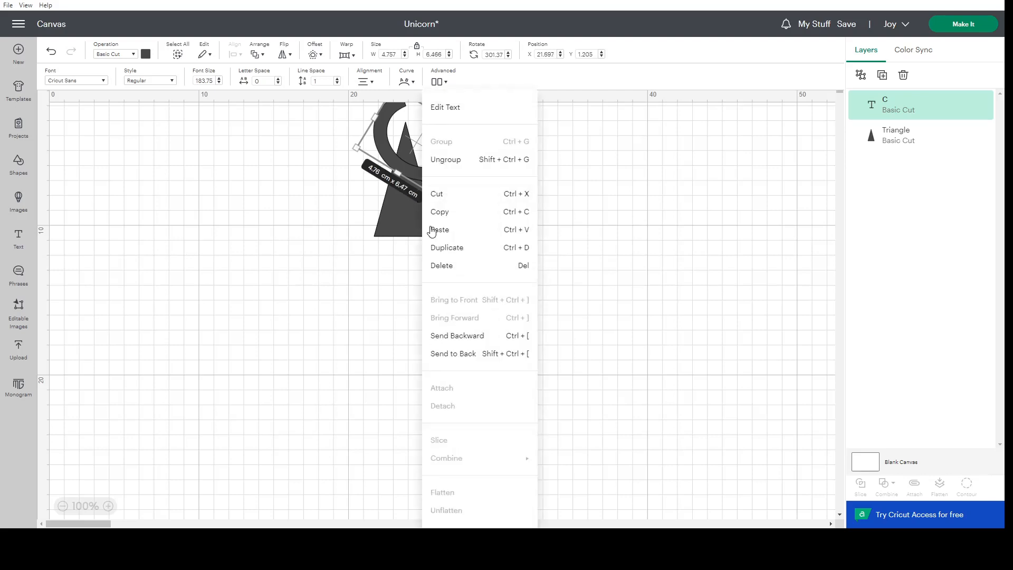
{"action": "left_click", "coordinate": [444, 246]}
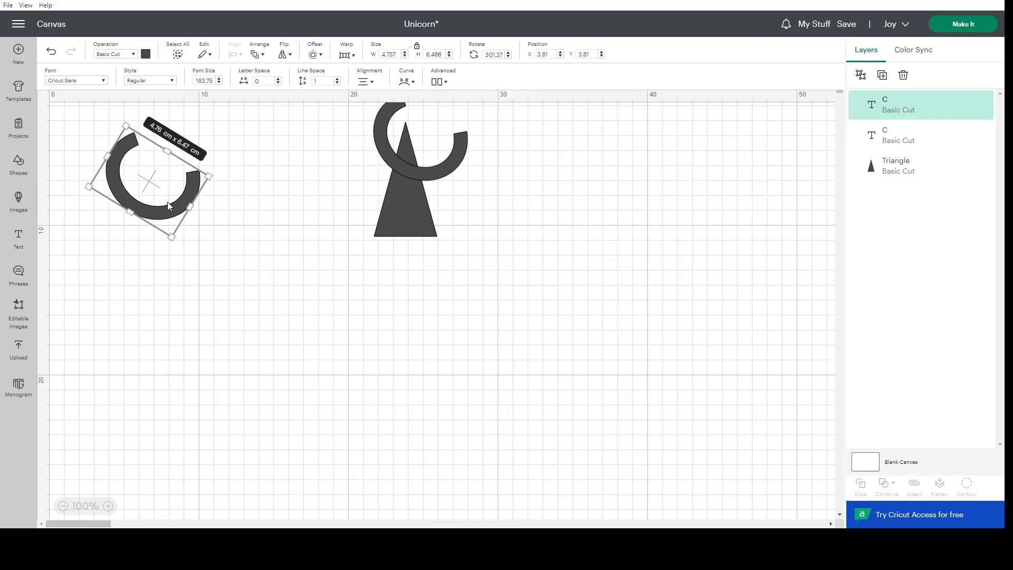
{"action": "left_click_drag", "start_coordinate": [167, 202], "coordinate": [202, 203]}
{"action": "left_click", "coordinate": [517, 139]}
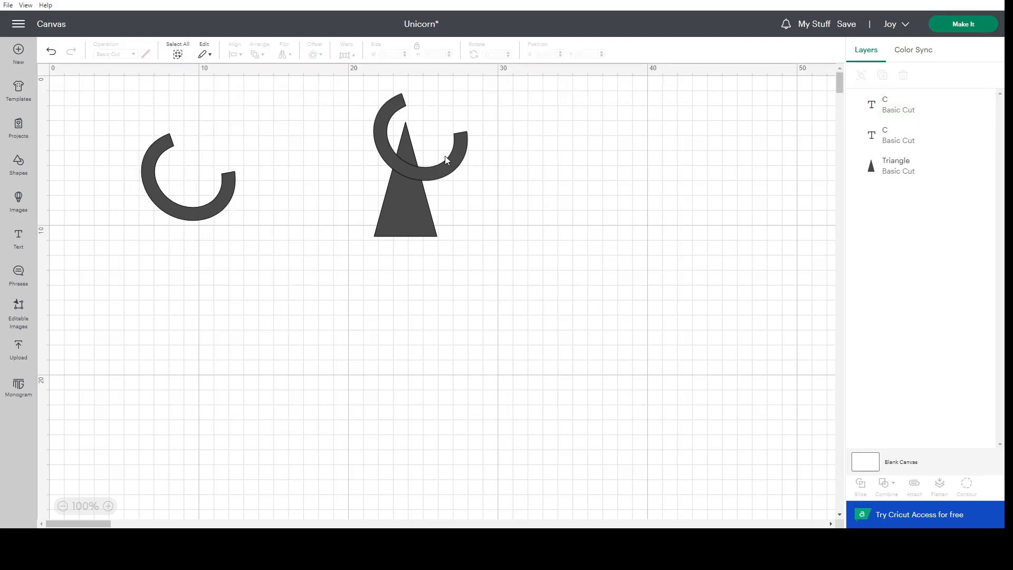
Slice the triangle with the C that overlaps its upper part.
{"action": "left_click", "coordinate": [445, 156]}
{"action": "left_click", "coordinate": [520, 148]}
{"action": "left_click_drag", "start_coordinate": [482, 132], "coordinate": [357, 264]}
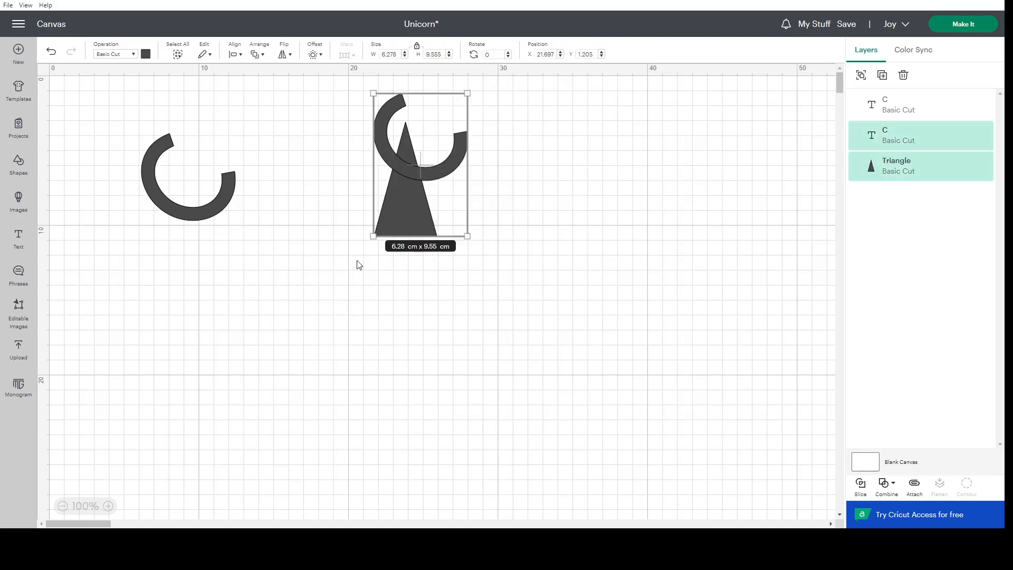
{"action": "left_click", "coordinate": [860, 484]}
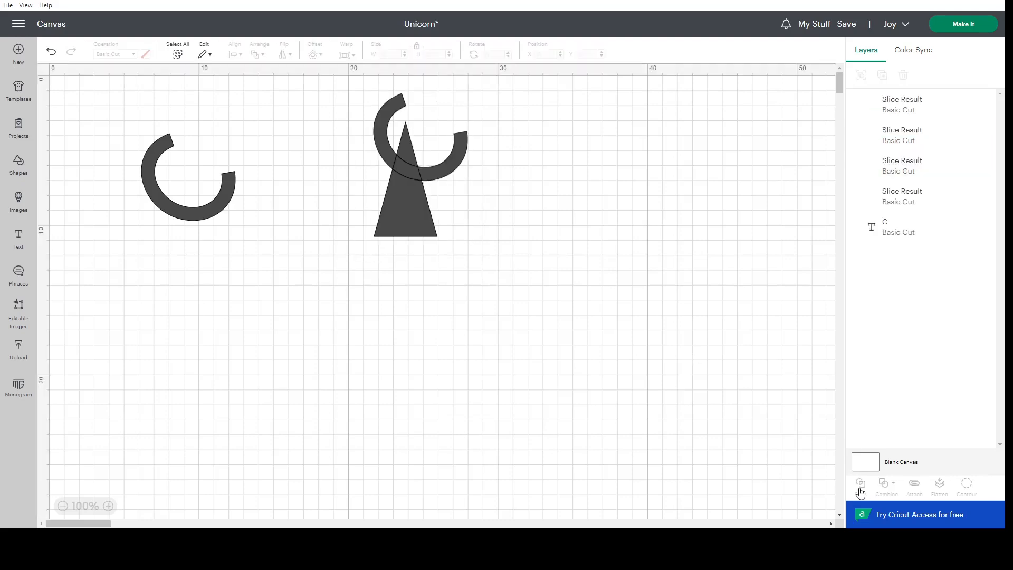
Delete the cut C and both overlapping slice pieces to leave a curved gap in the triangle's upper part.
{"action": "left_click", "coordinate": [458, 166]}
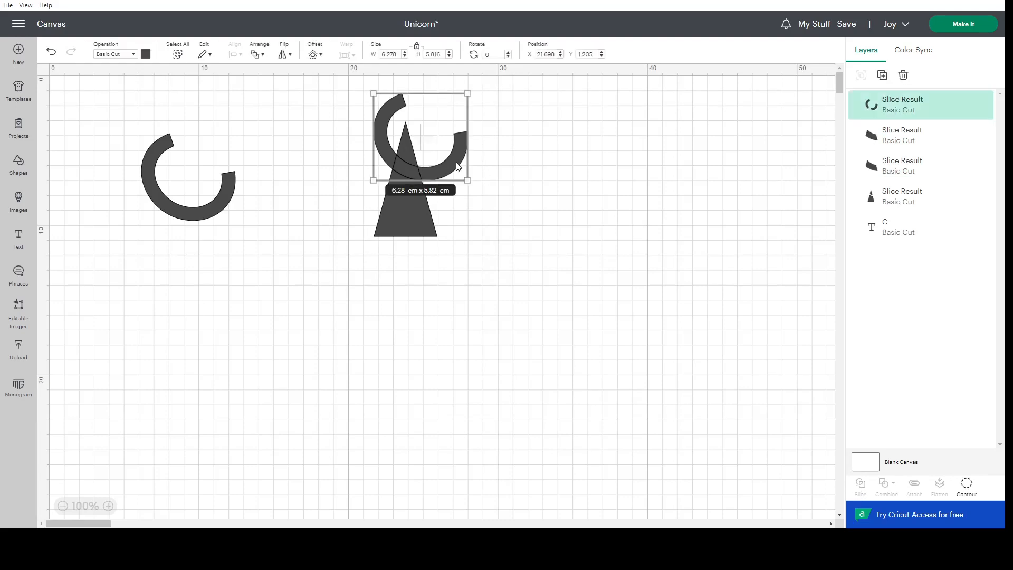
{"action": "key", "text": "Delete"}
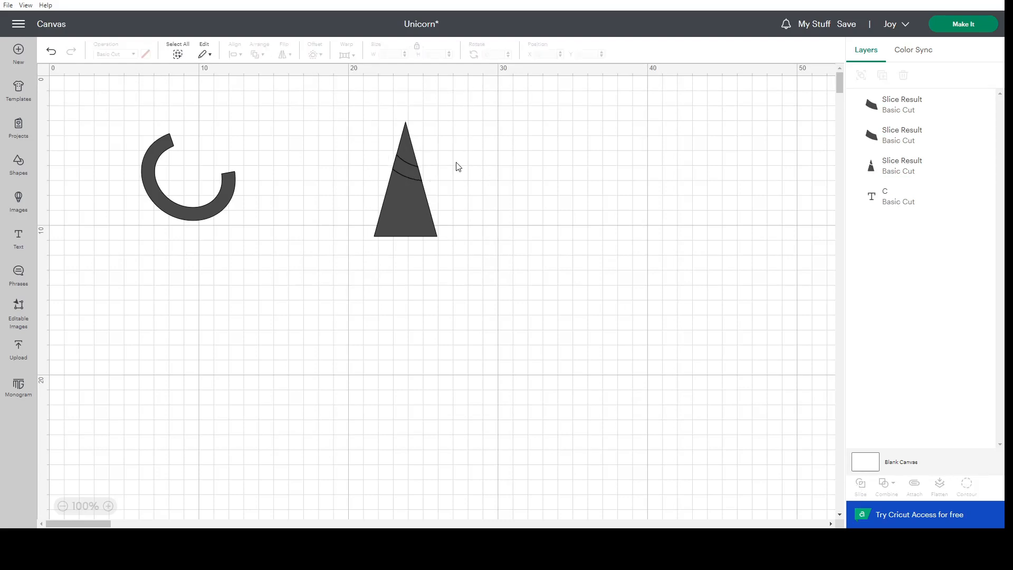
{"action": "left_click", "coordinate": [402, 169]}
{"action": "key", "text": "Delete"}
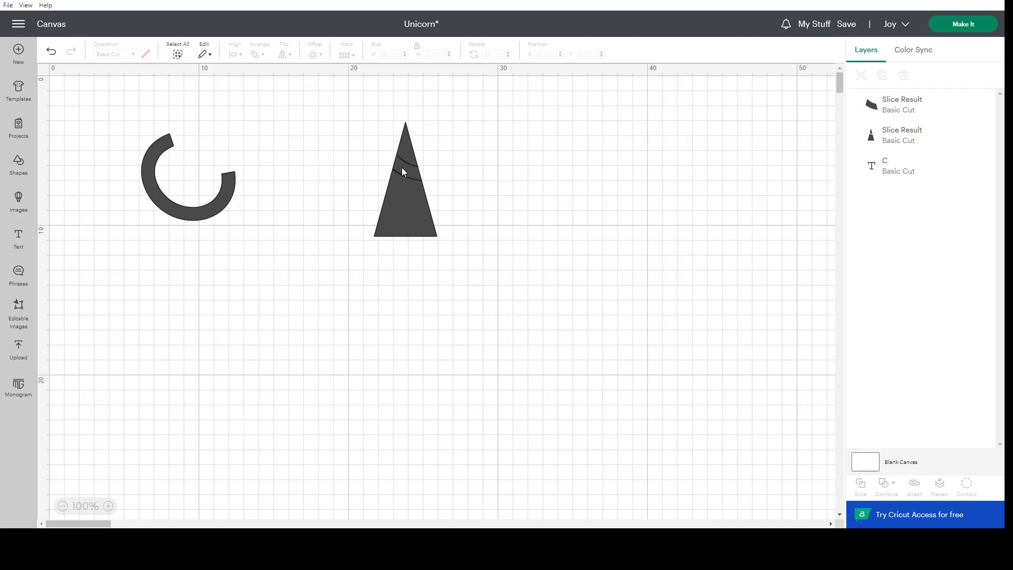
{"action": "left_click", "coordinate": [401, 168]}
{"action": "key", "text": "Delete"}
Move the spare C across the triangle's lower part and slice the two shapes.
{"action": "left_click_drag", "start_coordinate": [210, 214], "coordinate": [428, 211]}
{"action": "left_click_drag", "start_coordinate": [524, 193], "coordinate": [365, 270]}
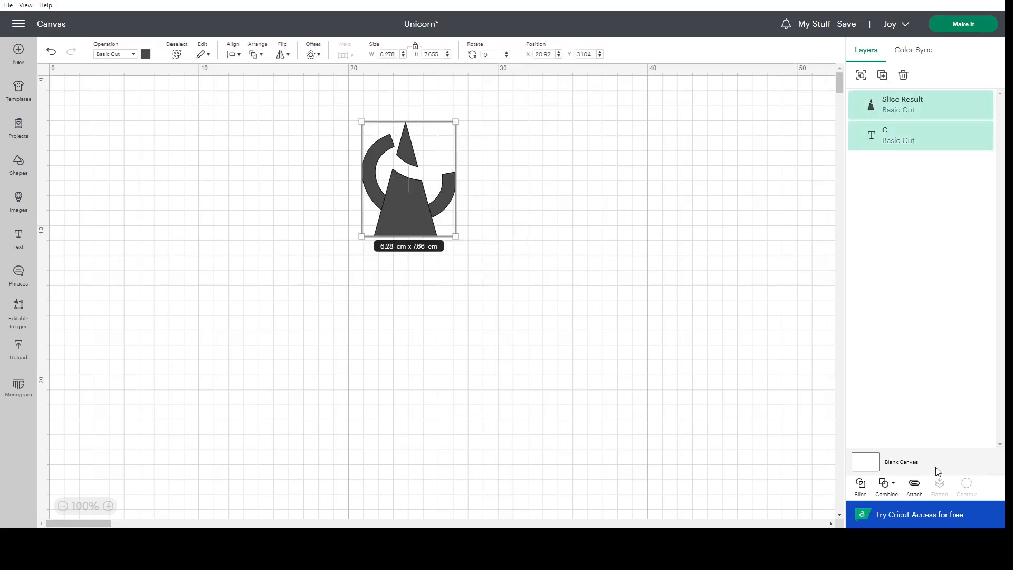
{"action": "left_click", "coordinate": [860, 486]}
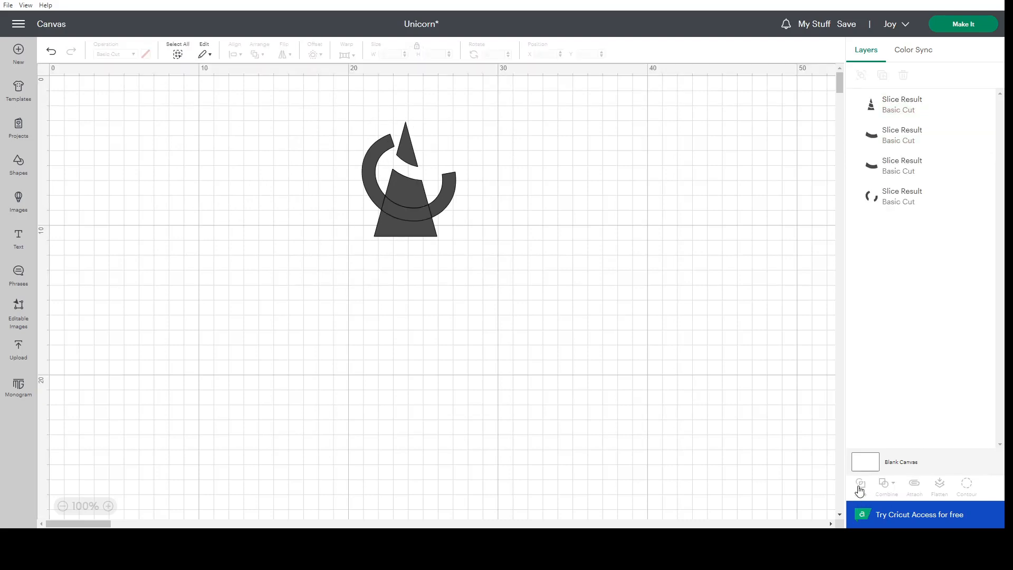
Delete the second C remnant and both curved slice pieces to open a second gap in the triangle.
{"action": "left_click", "coordinate": [442, 205]}
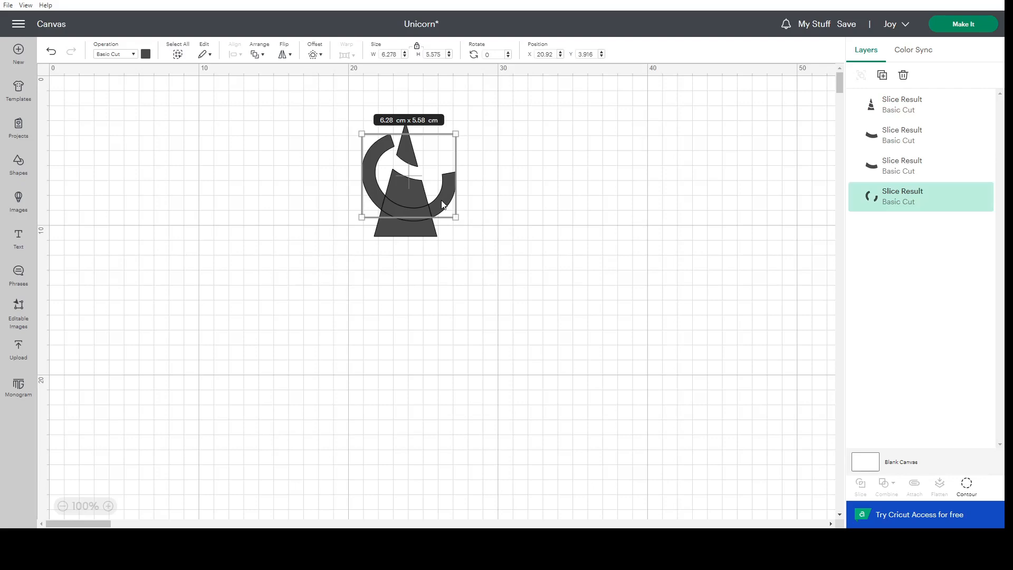
{"action": "key", "text": "Delete"}
{"action": "left_click", "coordinate": [422, 208]}
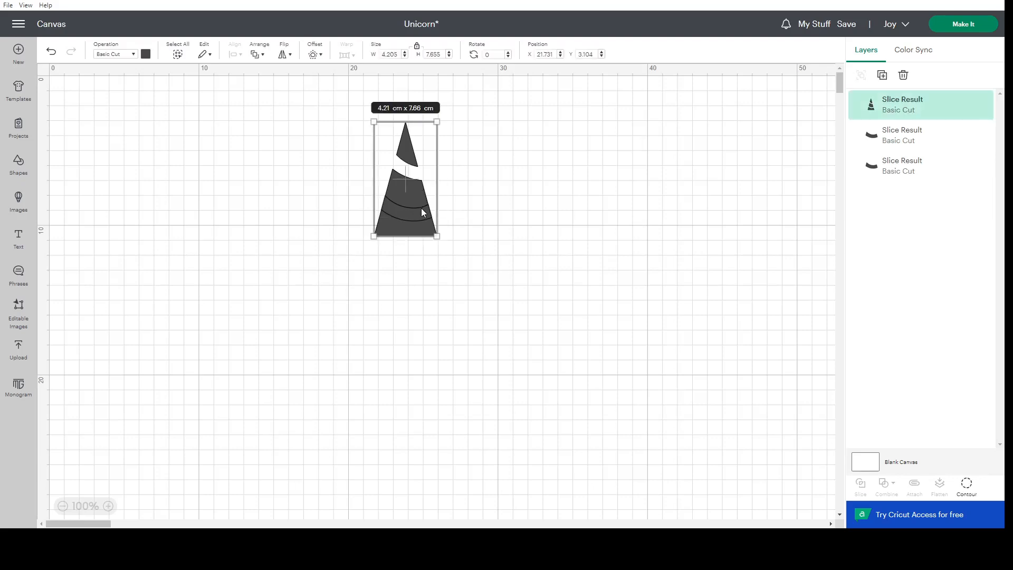
{"action": "left_click", "coordinate": [890, 126]}
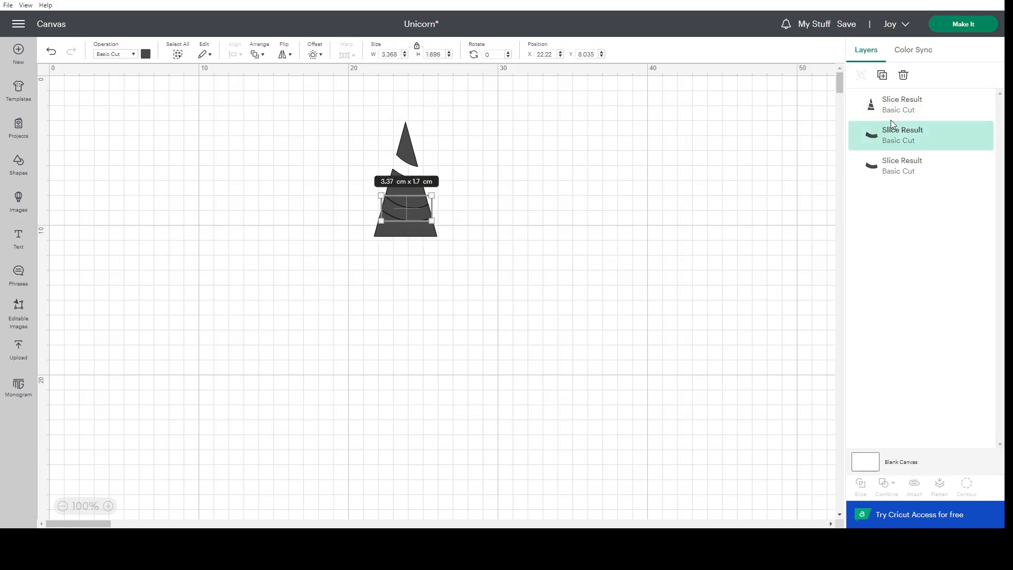
{"action": "key", "text": "Delete"}
{"action": "left_click", "coordinate": [880, 139]}
{"action": "key", "text": "Delete"}
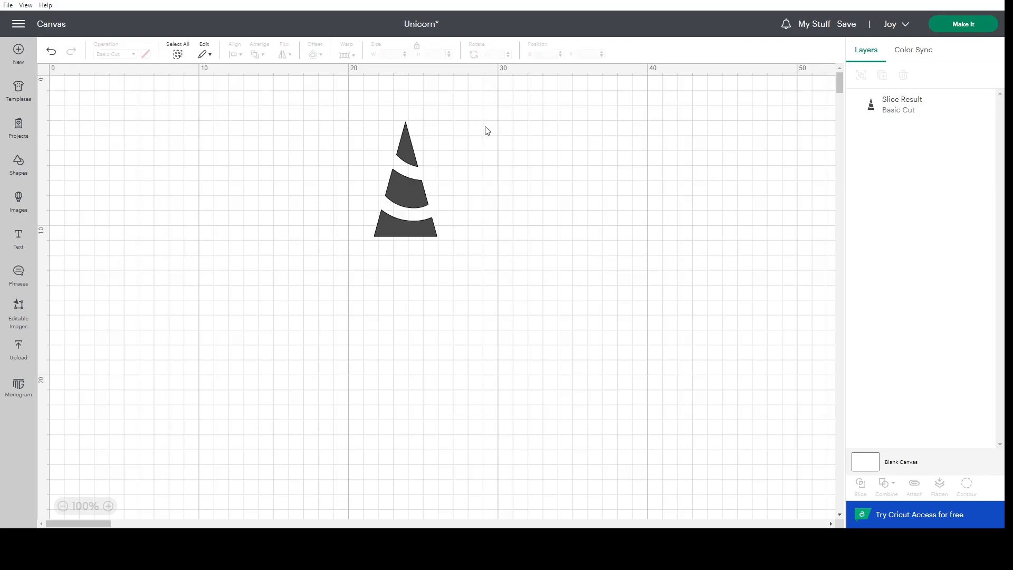
Resize the striped triangle into a narrower unicorn horn.
{"action": "left_click", "coordinate": [406, 233]}
{"action": "left_click_drag", "start_coordinate": [406, 233], "coordinate": [405, 245]}
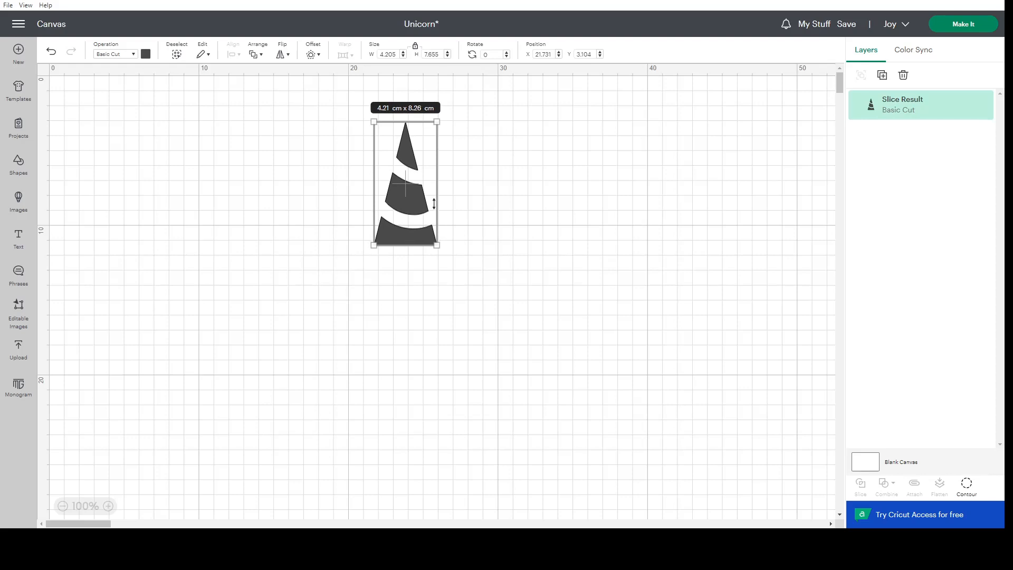
{"action": "left_click_drag", "start_coordinate": [435, 197], "coordinate": [430, 197]}
{"action": "left_click", "coordinate": [494, 221]}
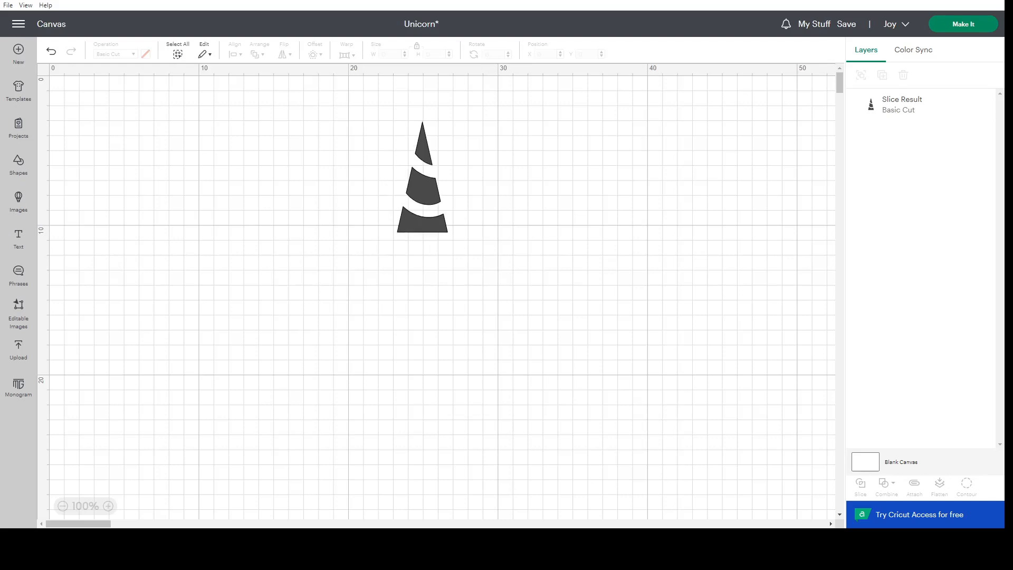
Add a heart shape over the base of the horn and set its width to 3 cm.
{"action": "left_click", "coordinate": [23, 168]}
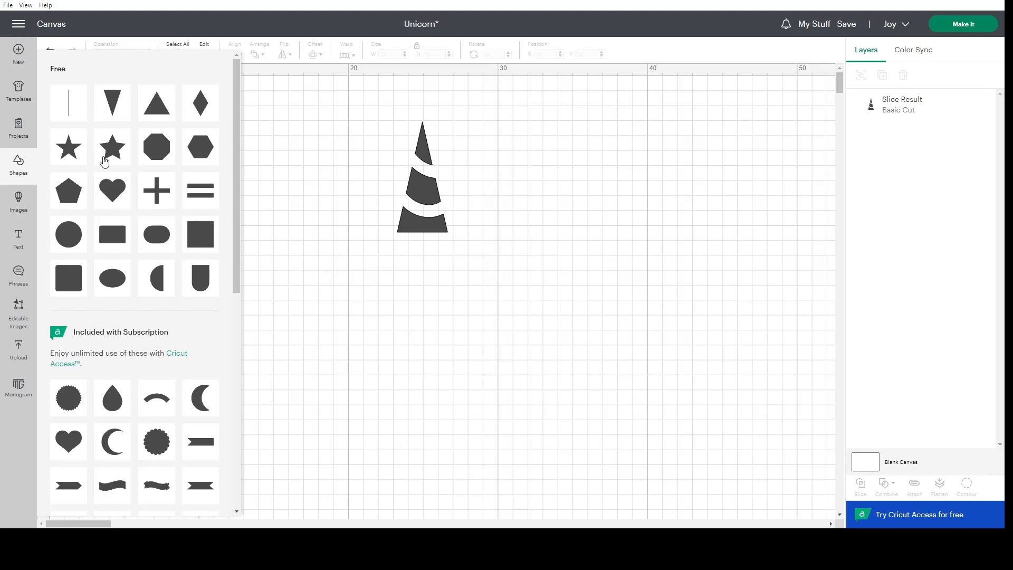
{"action": "left_click", "coordinate": [105, 197]}
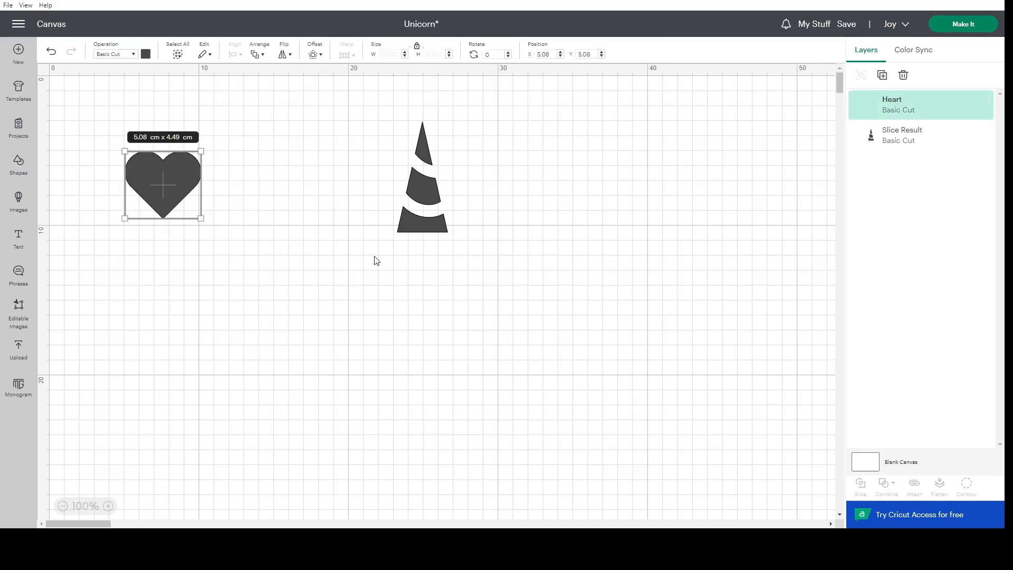
{"action": "left_click_drag", "start_coordinate": [149, 176], "coordinate": [424, 249]}
{"action": "left_click", "coordinate": [442, 229]}
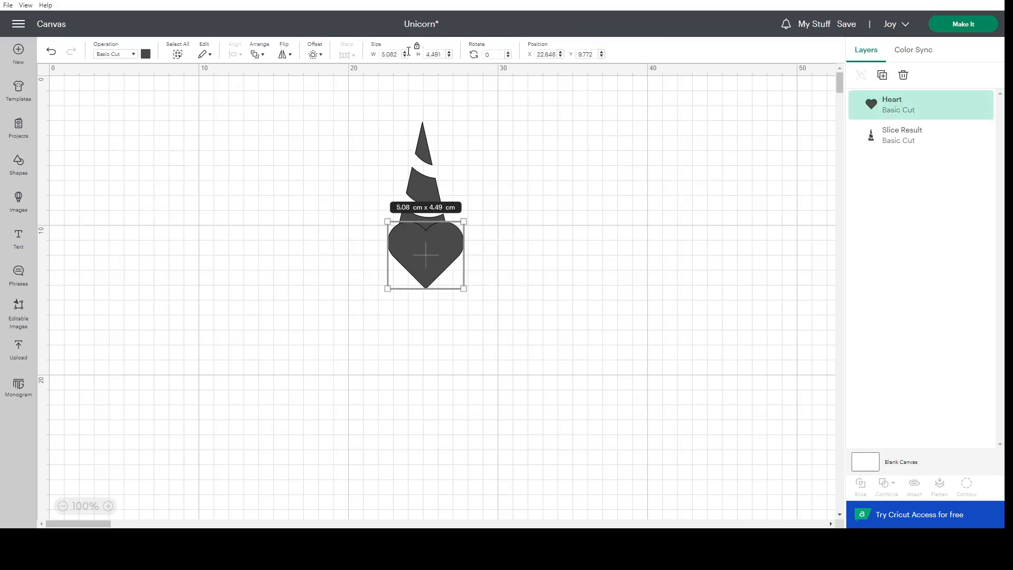
{"action": "left_click", "coordinate": [383, 55]}
{"action": "type", "text": "3"}
{"action": "key", "text": "Return"}
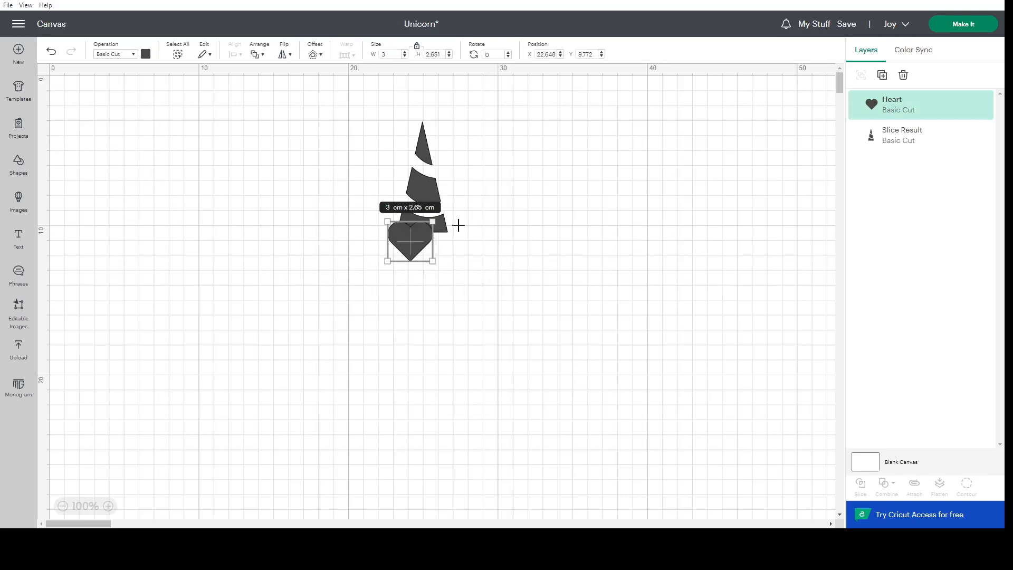
Center the heart and the striped horn horizontally with each other.
{"action": "left_click_drag", "start_coordinate": [458, 225], "coordinate": [160, 102]}
{"action": "left_click", "coordinate": [231, 54]}
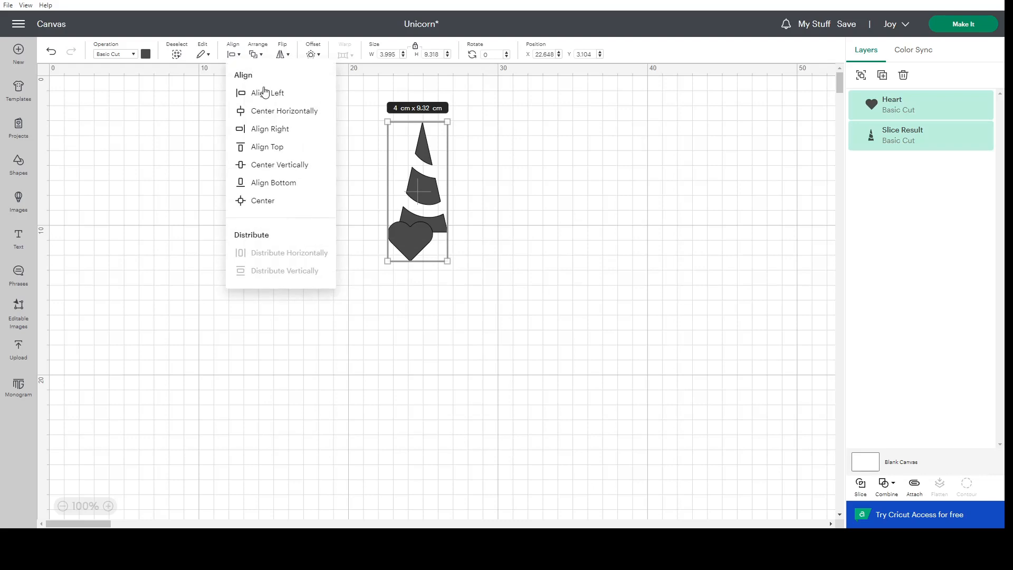
{"action": "left_click", "coordinate": [271, 111]}
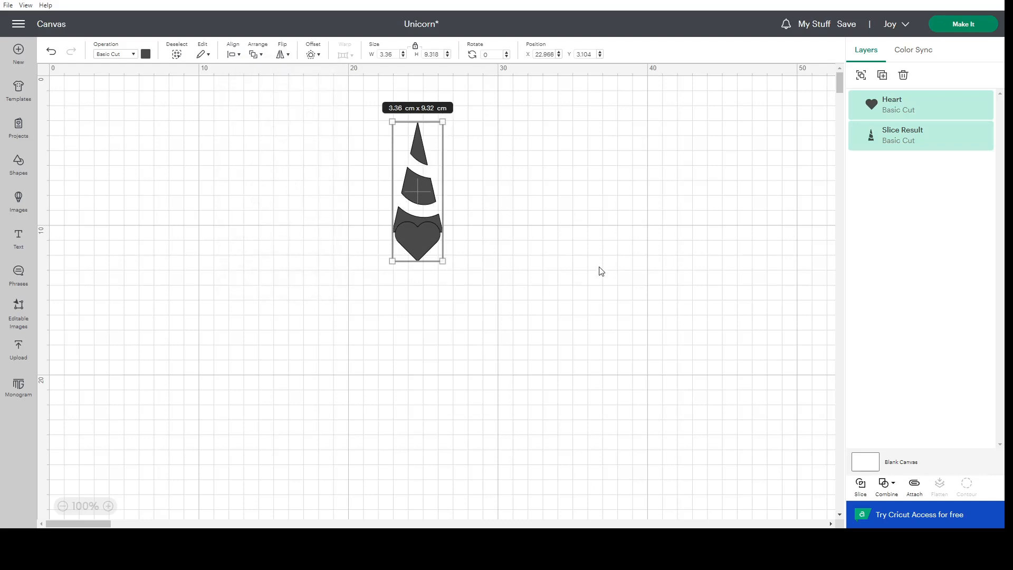
{"action": "left_click", "coordinate": [475, 255]}
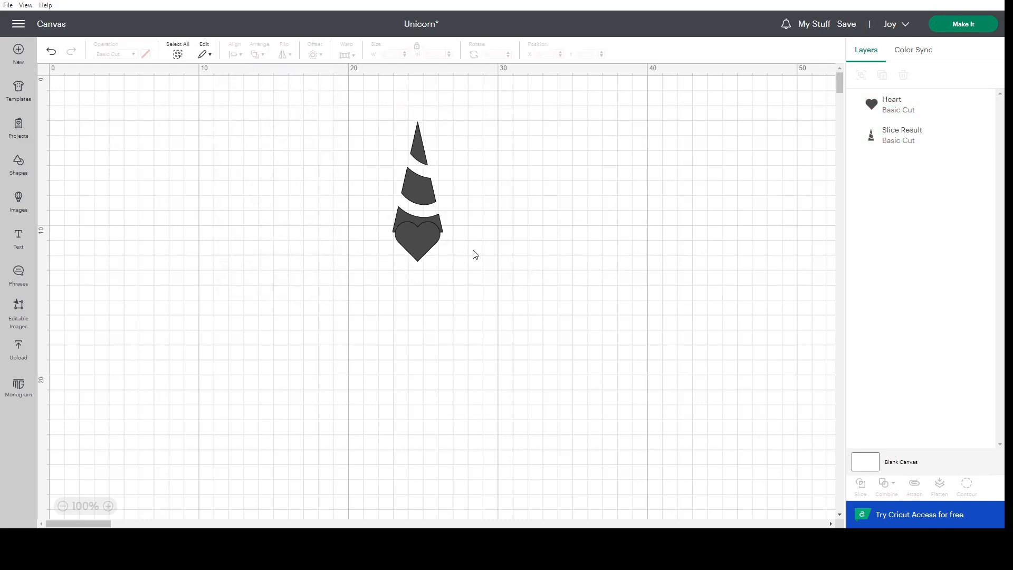
Enlarge the heart at the horn's base to about 3.74 cm wide and 3.31 cm high.
{"action": "left_click", "coordinate": [426, 237]}
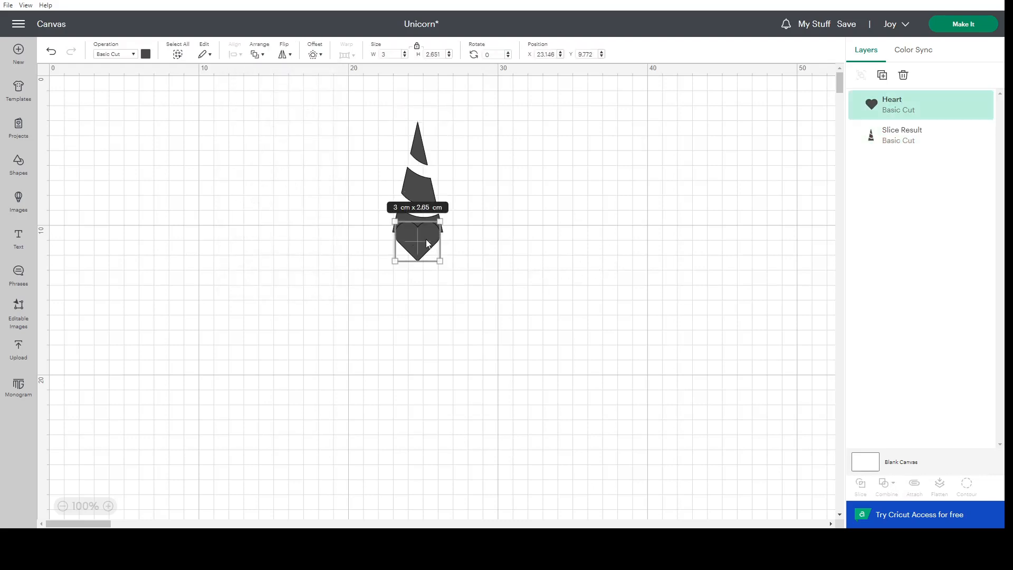
{"action": "left_click", "coordinate": [414, 176]}
{"action": "left_click", "coordinate": [530, 247]}
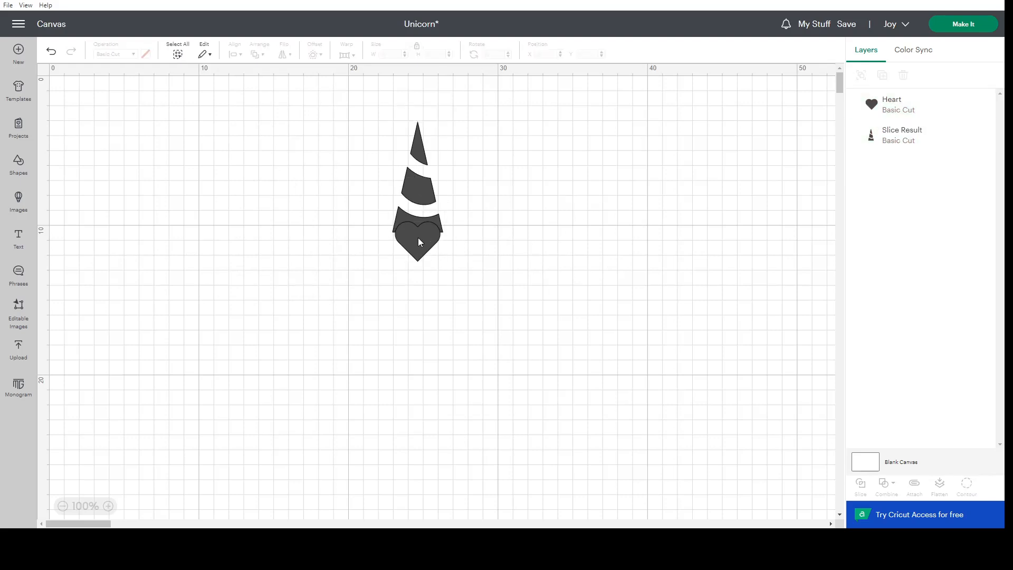
{"action": "left_click", "coordinate": [421, 242]}
{"action": "left_click_drag", "start_coordinate": [442, 261], "coordinate": [445, 266]}
{"action": "left_click", "coordinate": [494, 244]}
{"action": "left_click", "coordinate": [421, 242]}
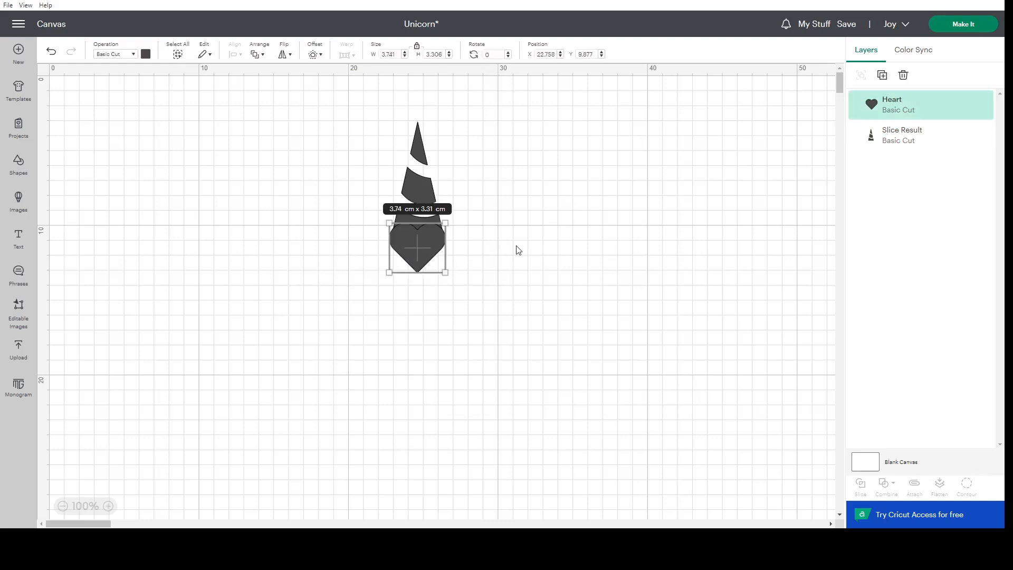
{"action": "left_click", "coordinate": [518, 250]}
{"action": "left_click", "coordinate": [413, 256]}
{"action": "right_click", "coordinate": [411, 254]}
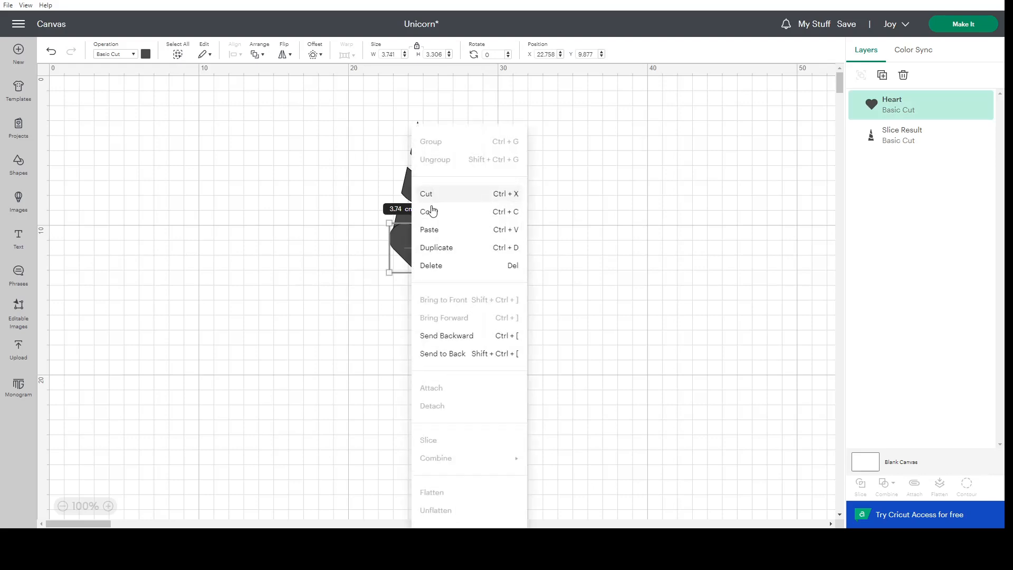
{"action": "left_click", "coordinate": [353, 190]}
Change the striped horn's material color to brown.
{"action": "left_click", "coordinate": [432, 183]}
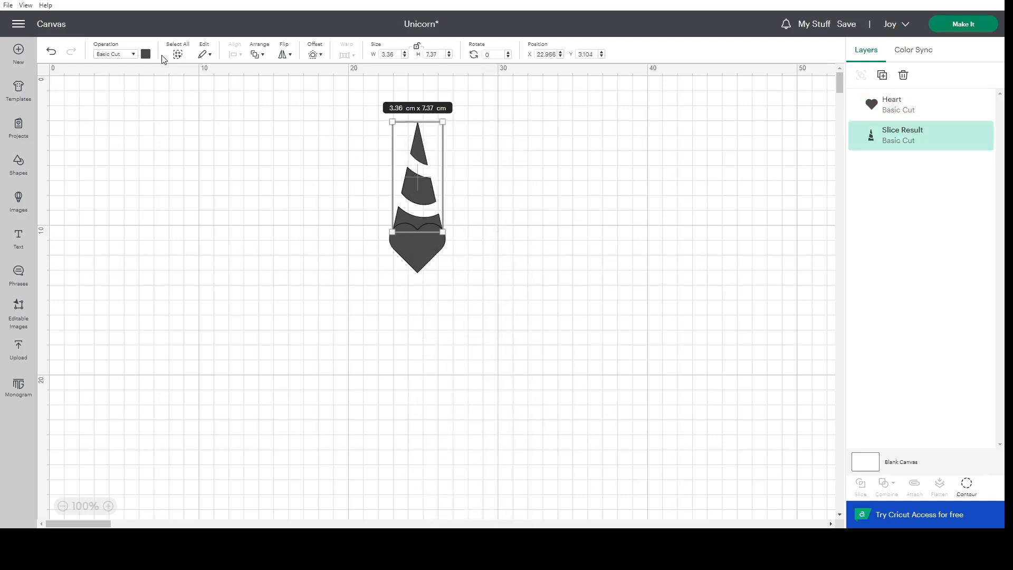
{"action": "left_click", "coordinate": [146, 54]}
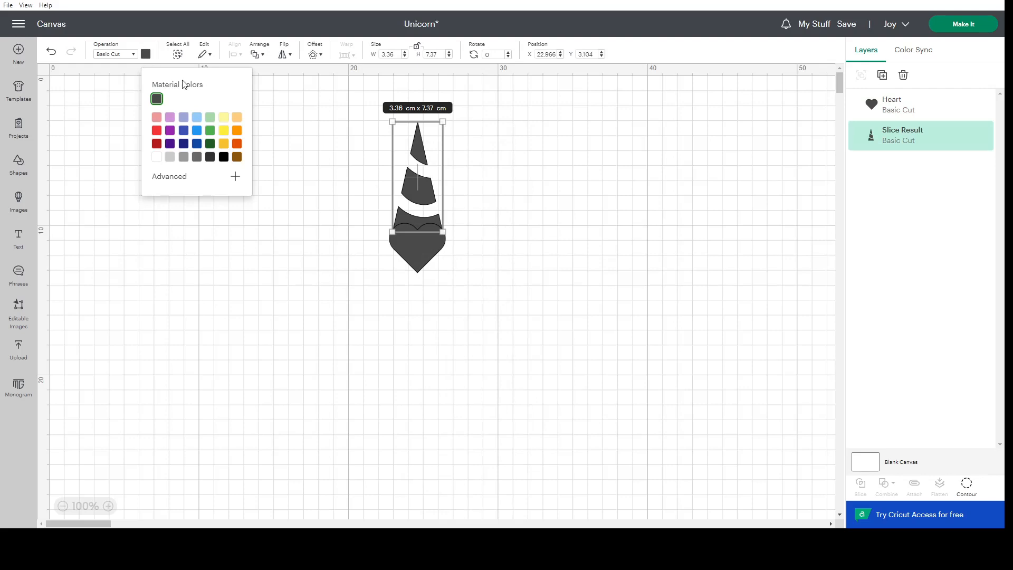
{"action": "left_click", "coordinate": [237, 157]}
{"action": "left_click", "coordinate": [466, 251]}
Duplicate the heart and place the copy on its right, shrunk to about 3.28 cm wide and rotated about 8.28°.
{"action": "left_click", "coordinate": [417, 245]}
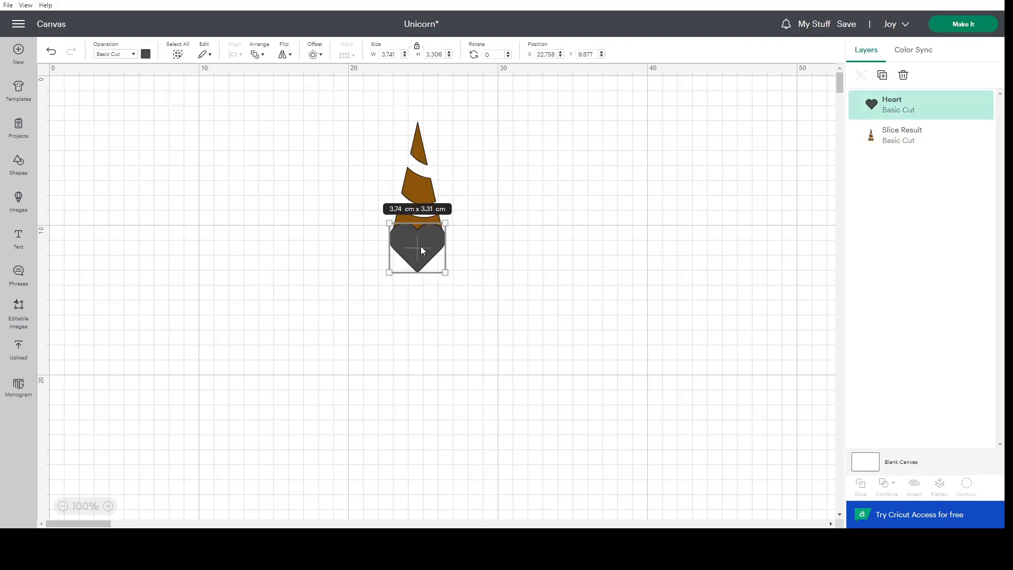
{"action": "right_click", "coordinate": [420, 246]}
{"action": "left_click", "coordinate": [443, 247]}
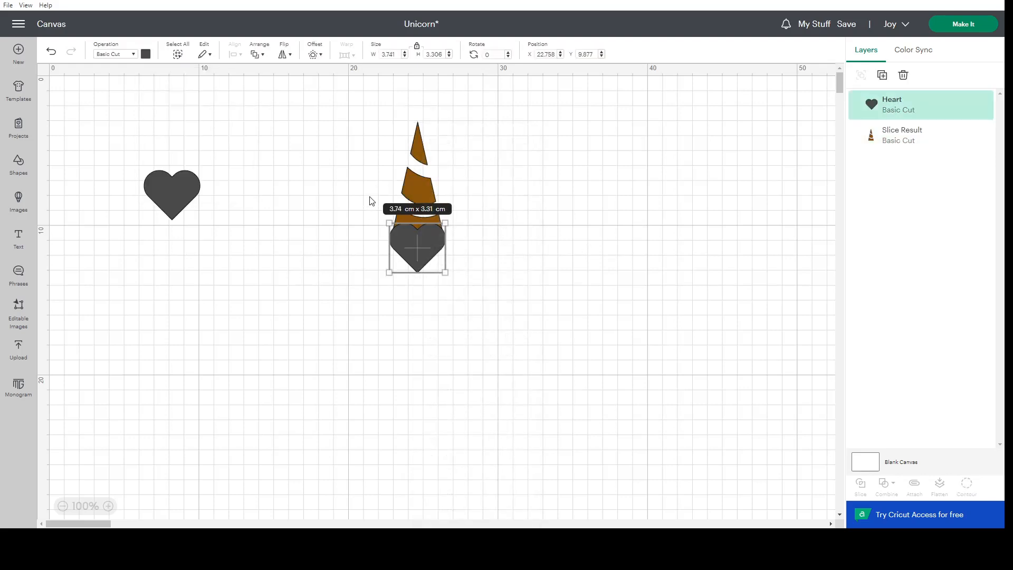
{"action": "left_click_drag", "start_coordinate": [180, 191], "coordinate": [494, 235]}
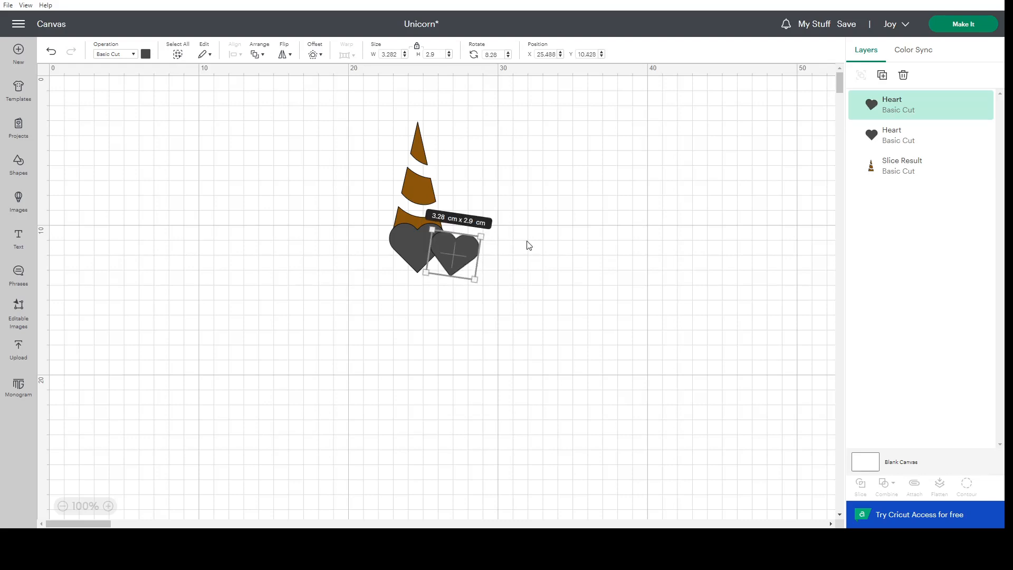
{"action": "left_click", "coordinate": [529, 246]}
{"action": "left_click", "coordinate": [451, 251]}
{"action": "left_click", "coordinate": [521, 267]}
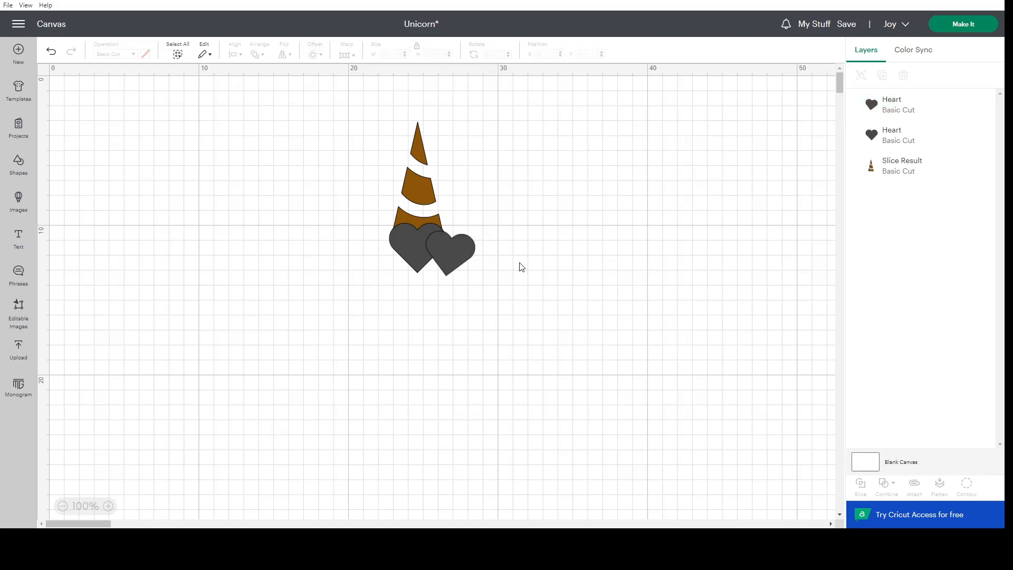
Send the smaller tilted heart to the back, behind the large heart and the horn.
{"action": "left_click", "coordinate": [465, 257]}
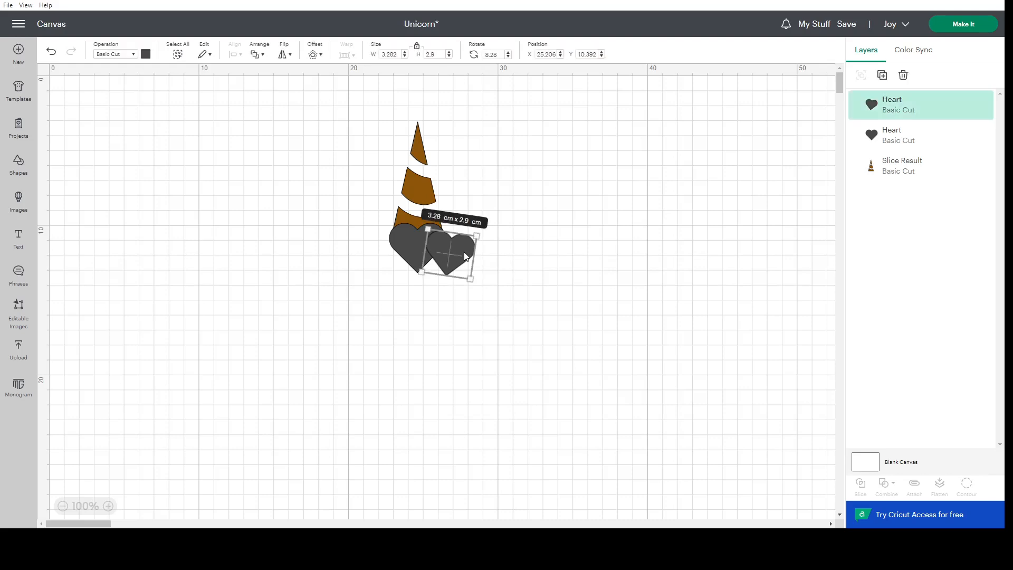
{"action": "right_click", "coordinate": [465, 257]}
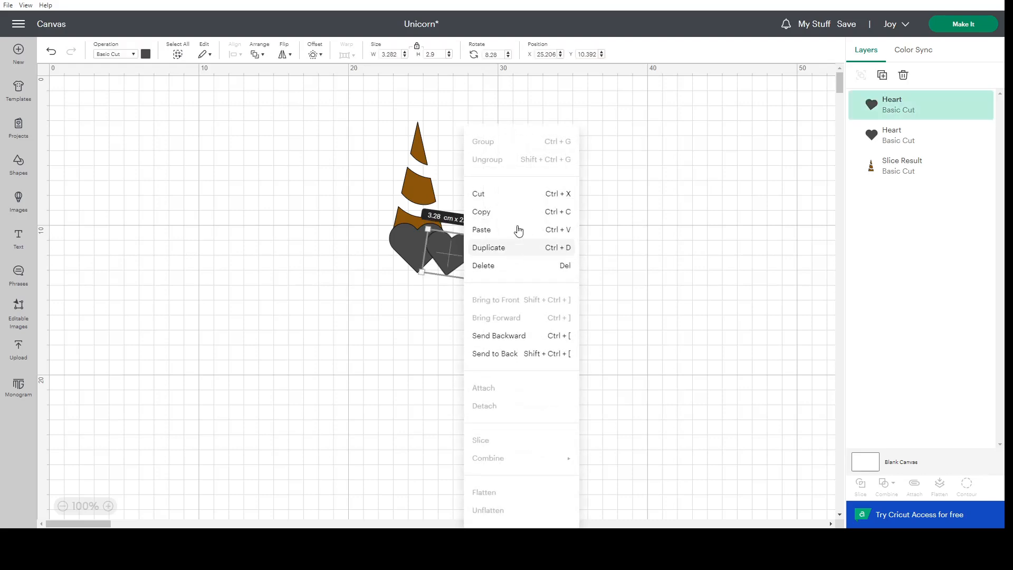
{"action": "left_click", "coordinate": [512, 354]}
Color the large central heart purple and the smaller tilted heart light pink.
{"action": "left_click", "coordinate": [408, 245]}
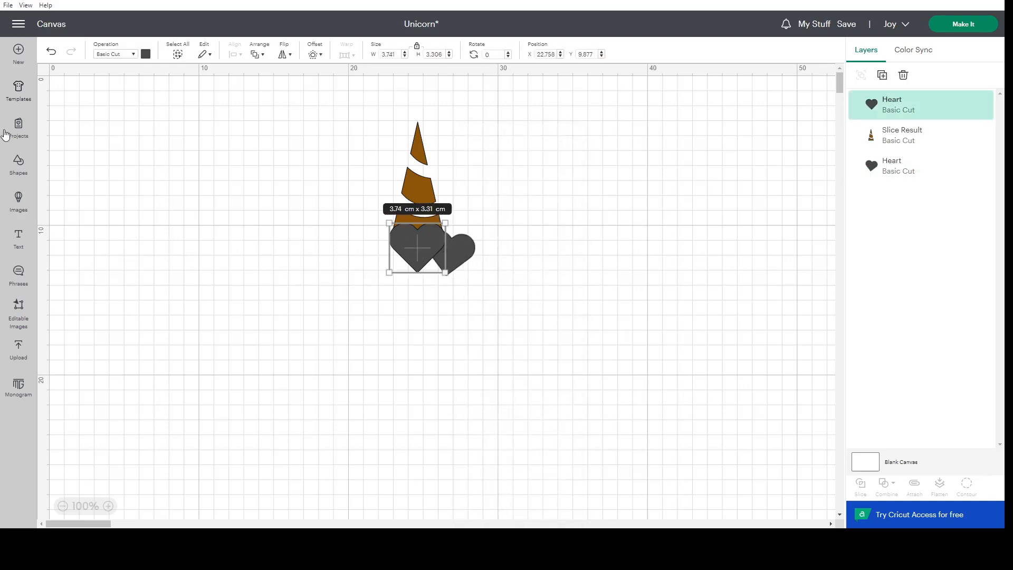
{"action": "left_click", "coordinate": [145, 55]}
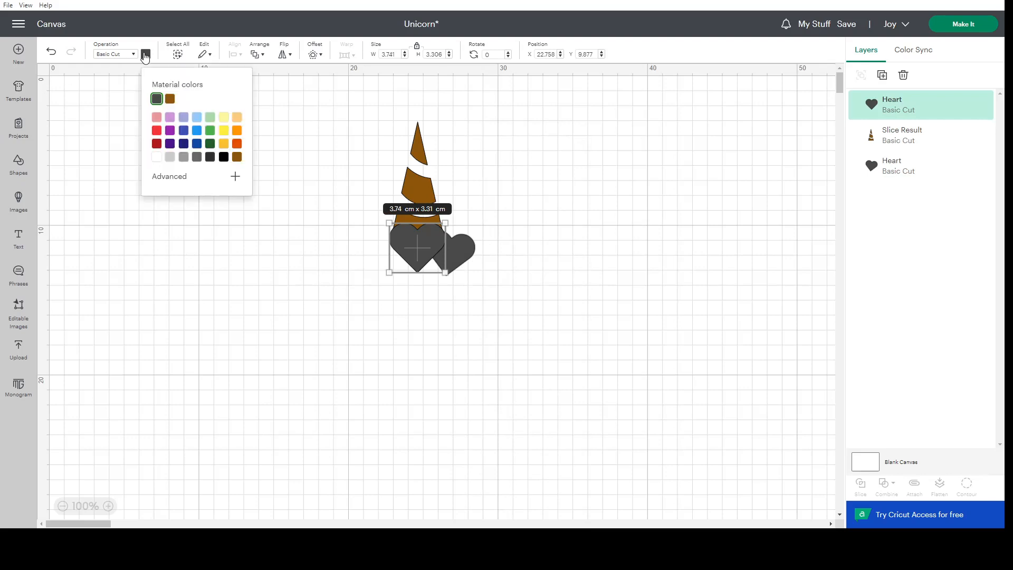
{"action": "left_click", "coordinate": [170, 130]}
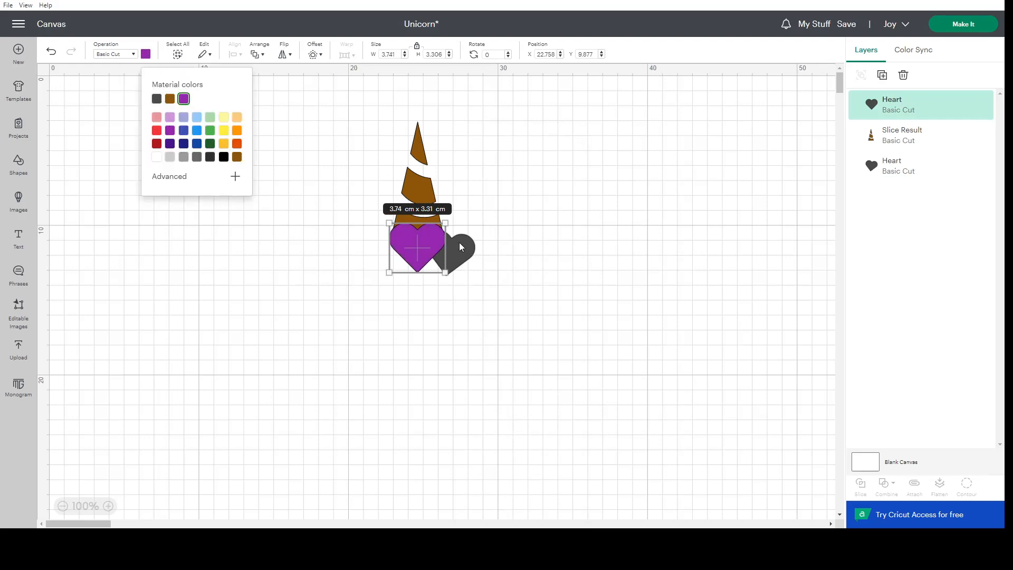
{"action": "left_click", "coordinate": [463, 249]}
{"action": "left_click", "coordinate": [145, 54]}
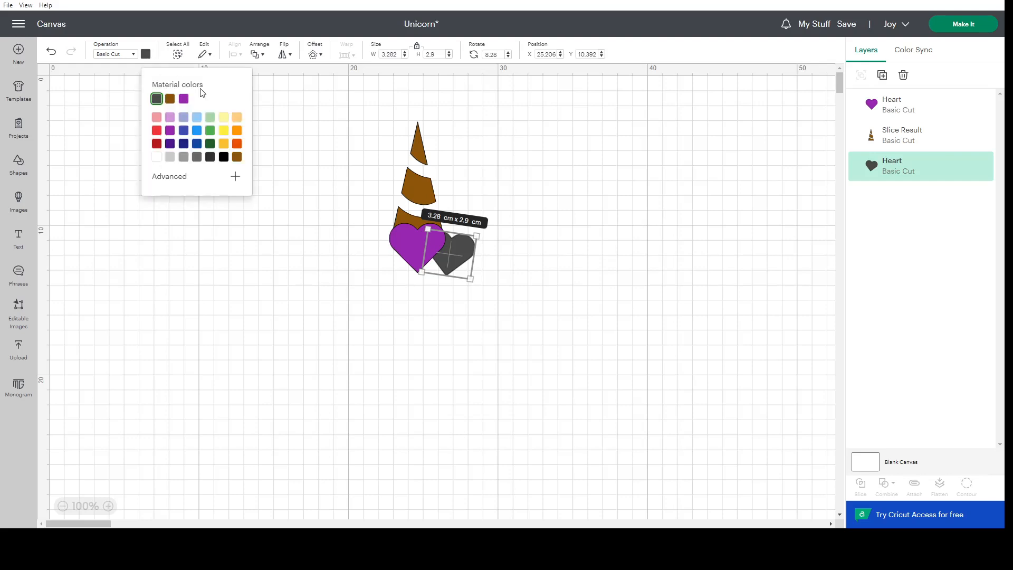
{"action": "left_click", "coordinate": [158, 117]}
{"action": "left_click", "coordinate": [558, 267]}
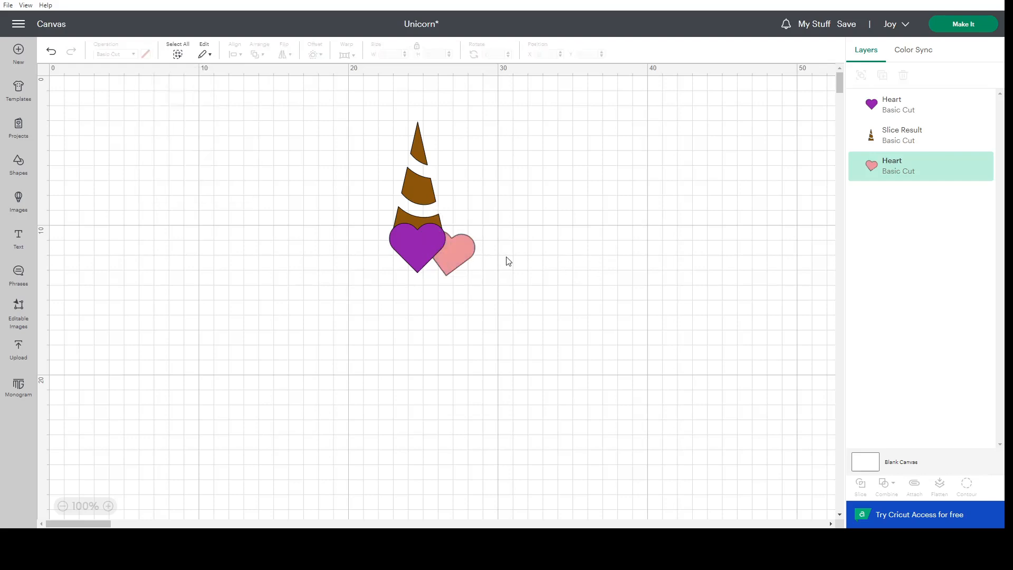
Duplicate the pink heart and flip the copy horizontally.
{"action": "left_click", "coordinate": [441, 256]}
{"action": "left_click", "coordinate": [460, 256]}
{"action": "right_click", "coordinate": [460, 255]}
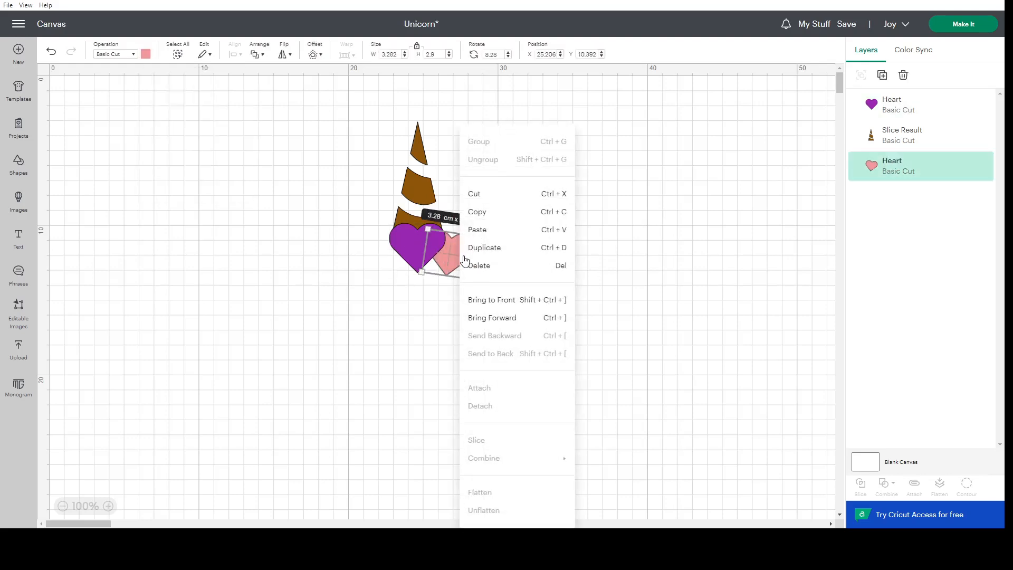
{"action": "left_click", "coordinate": [491, 248]}
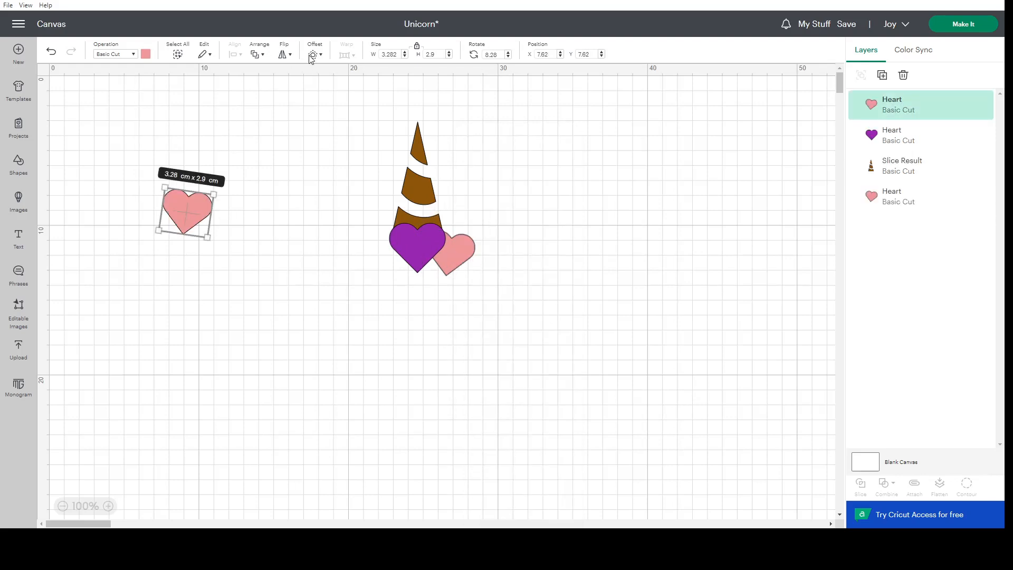
{"action": "left_click", "coordinate": [285, 53]}
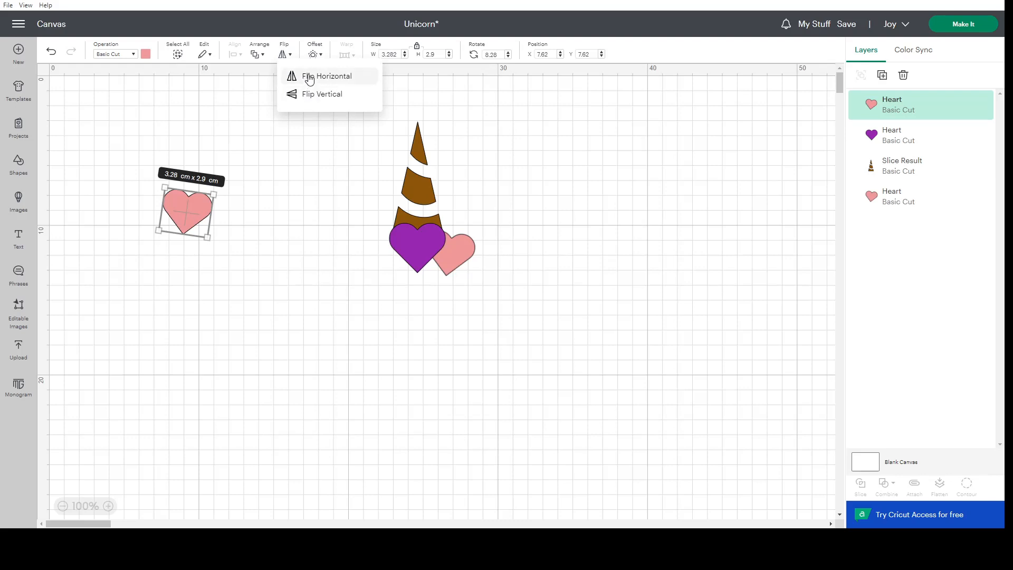
{"action": "left_click", "coordinate": [308, 78]}
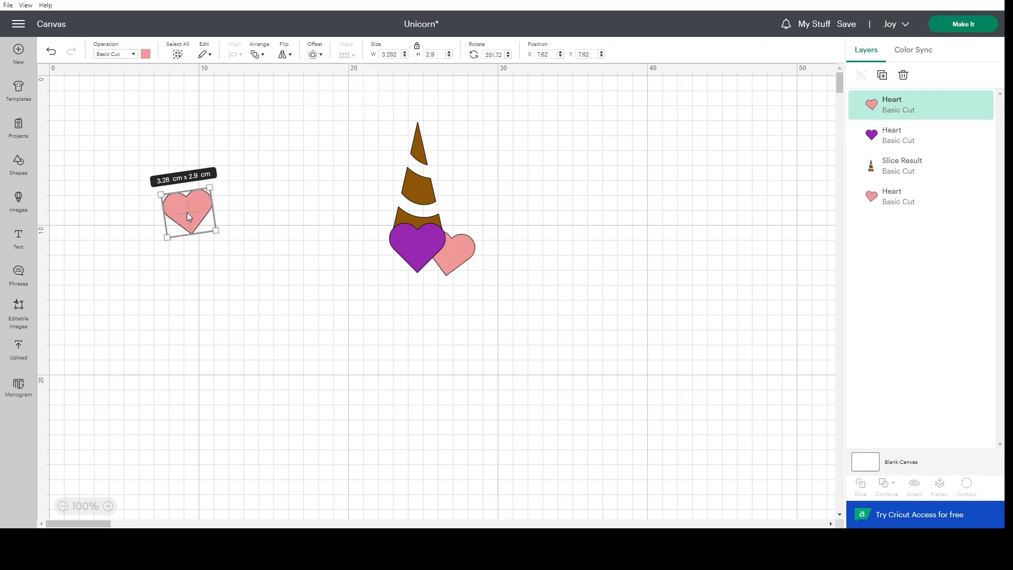
Move the flipped pink heart against the left side of the purple heart, mirroring the other pink heart.
{"action": "left_click_drag", "start_coordinate": [187, 212], "coordinate": [383, 256]}
{"action": "left_click", "coordinate": [599, 283]}
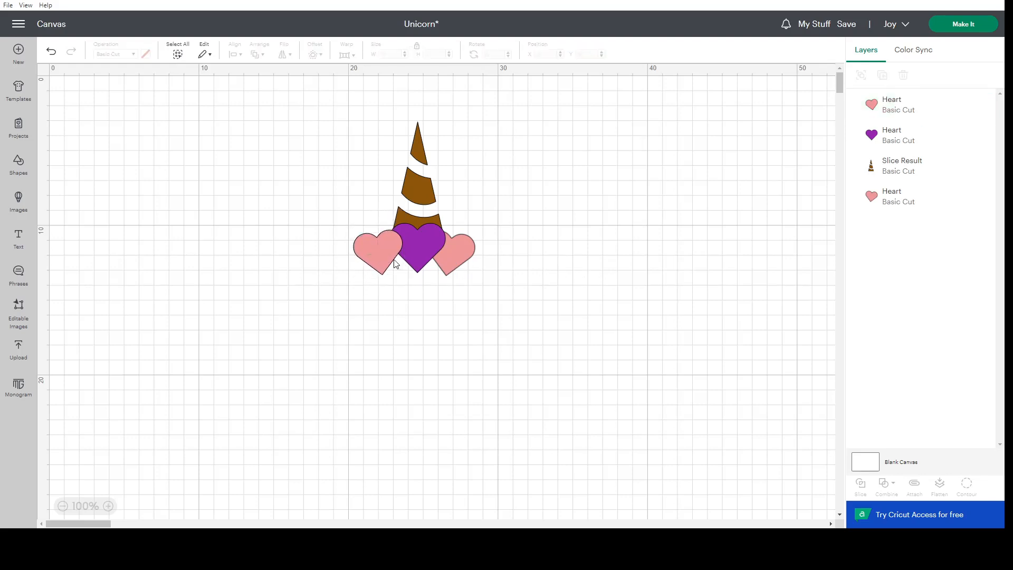
{"action": "left_click", "coordinate": [368, 250]}
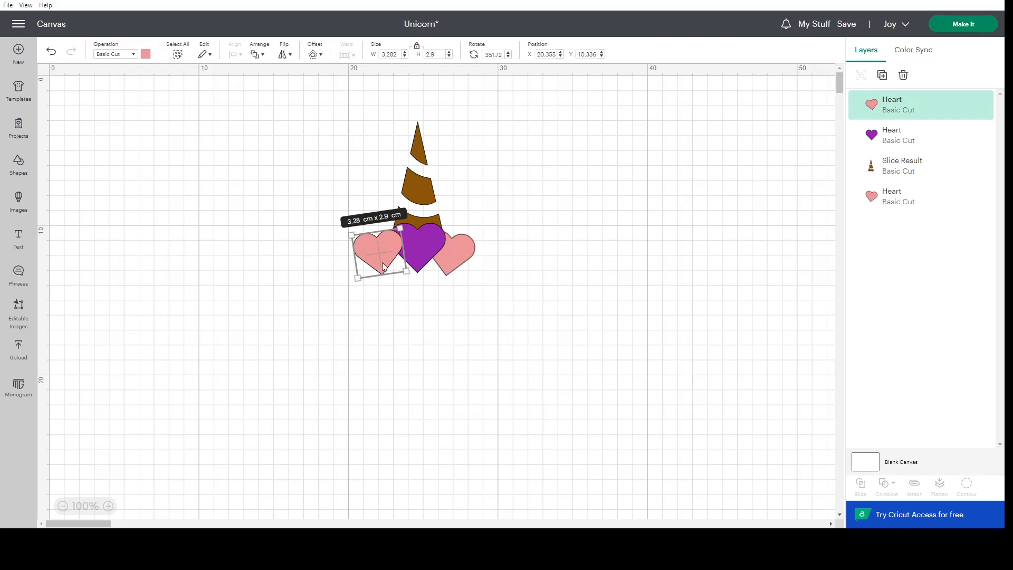
{"action": "left_click", "coordinate": [564, 258]}
Send the flipped pink heart to the back, behind the purple heart.
{"action": "left_click", "coordinate": [378, 247]}
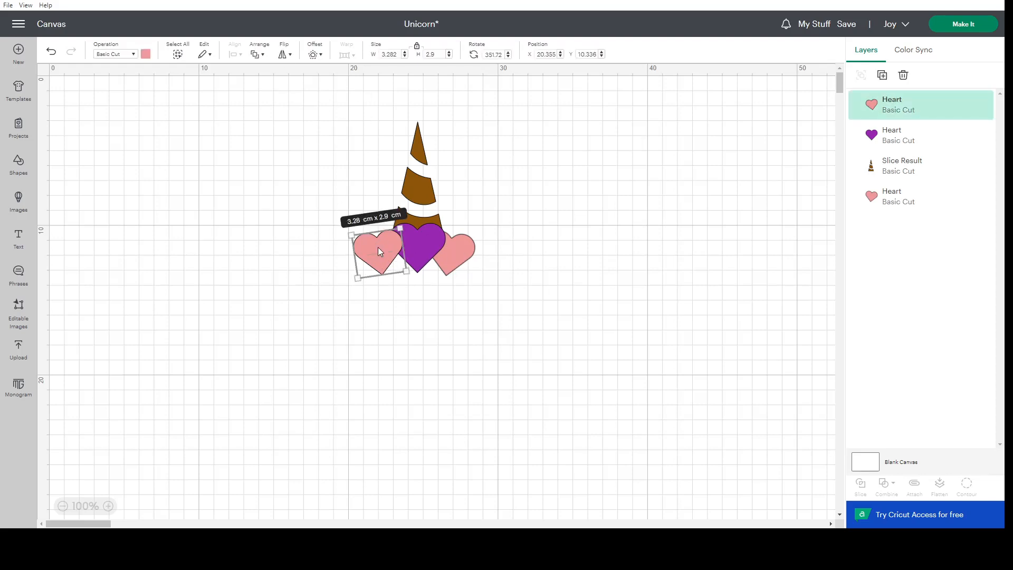
{"action": "left_click", "coordinate": [259, 55]}
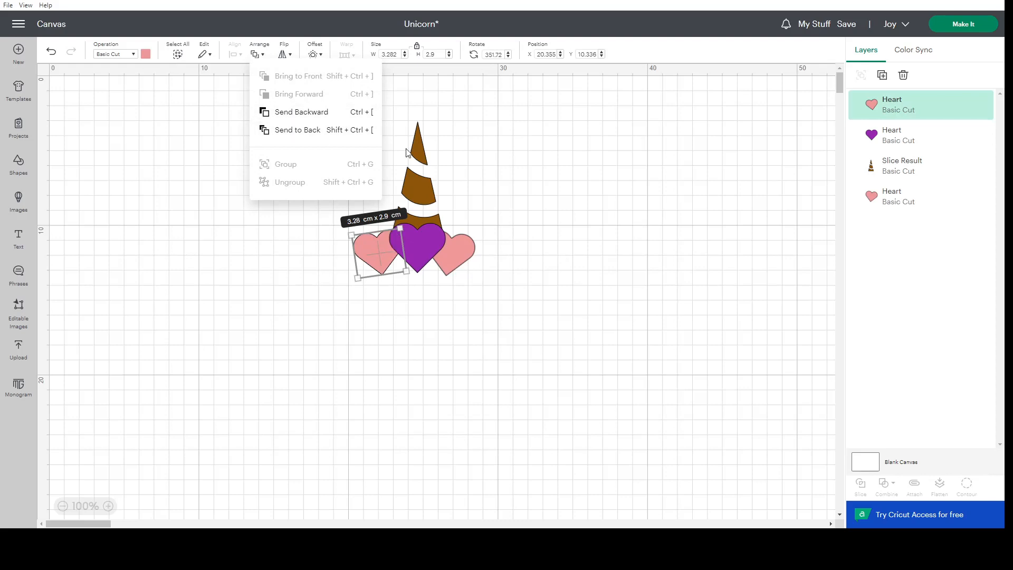
{"action": "left_click", "coordinate": [285, 129]}
{"action": "left_click", "coordinate": [528, 272]}
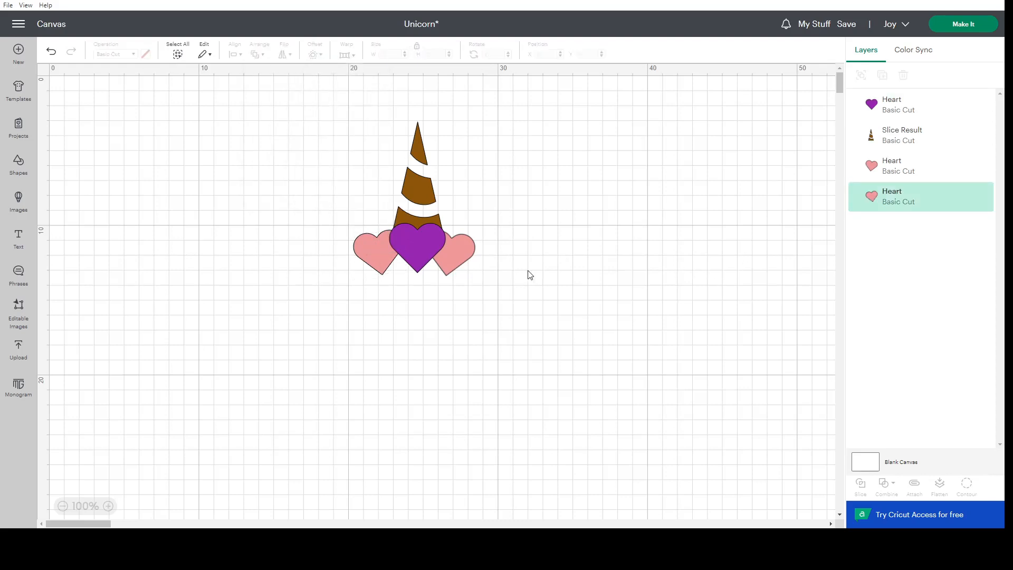
Select all three hearts and distribute them horizontally.
{"action": "left_click", "coordinate": [372, 259]}
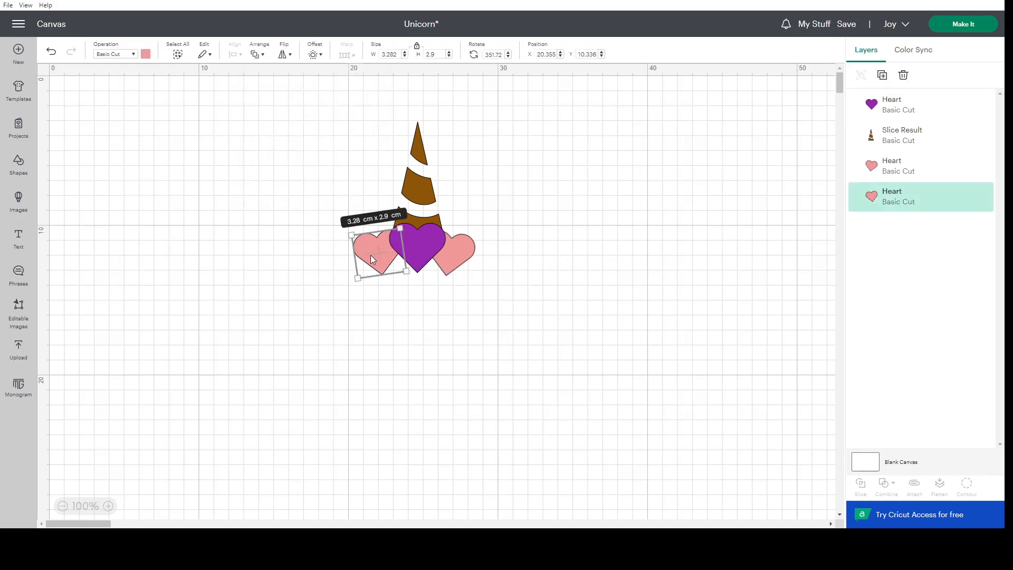
{"action": "left_click", "coordinate": [417, 243], "text": "shift"}
{"action": "left_click", "coordinate": [458, 242], "text": "shift"}
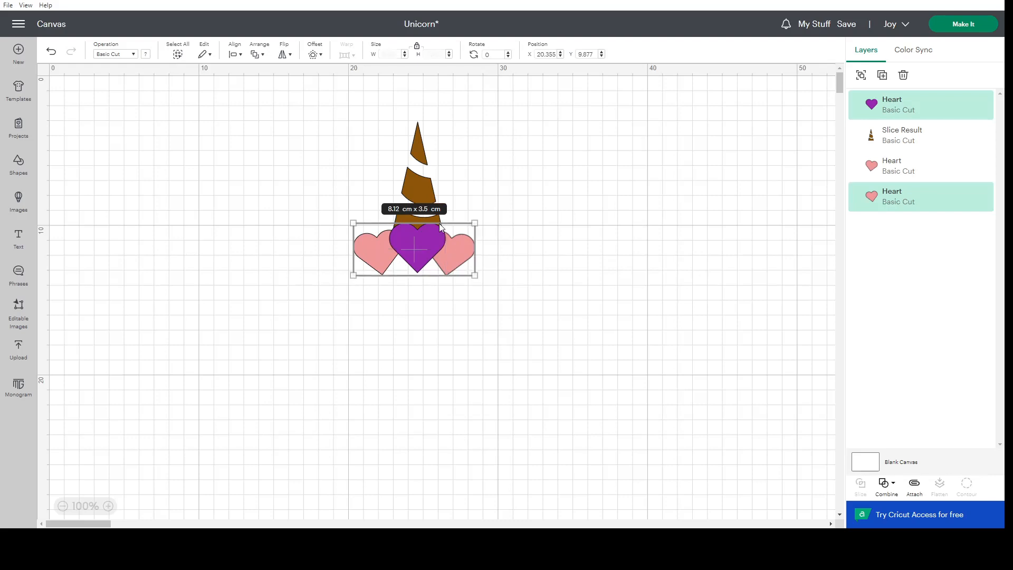
{"action": "left_click", "coordinate": [235, 54]}
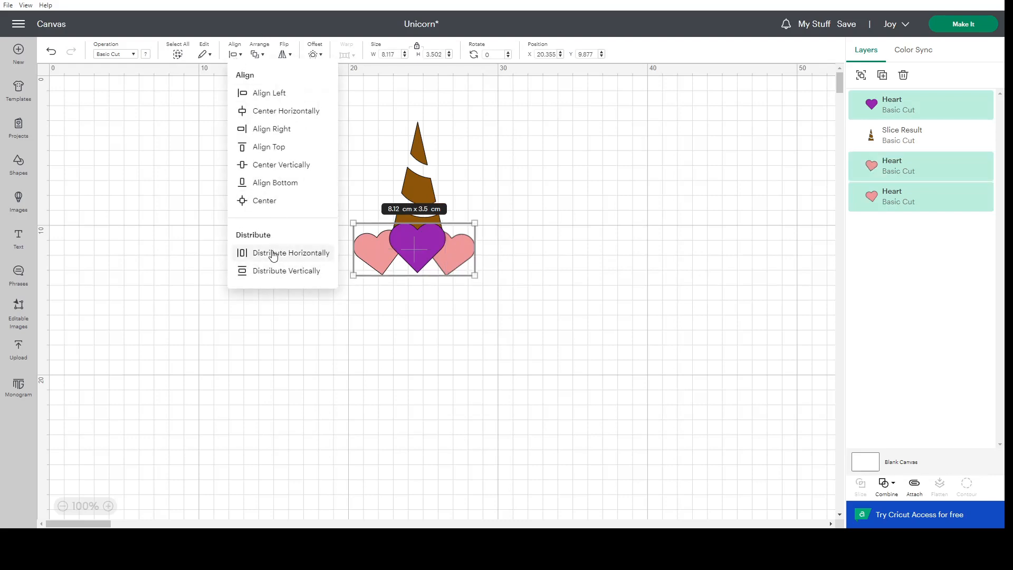
{"action": "left_click", "coordinate": [272, 254]}
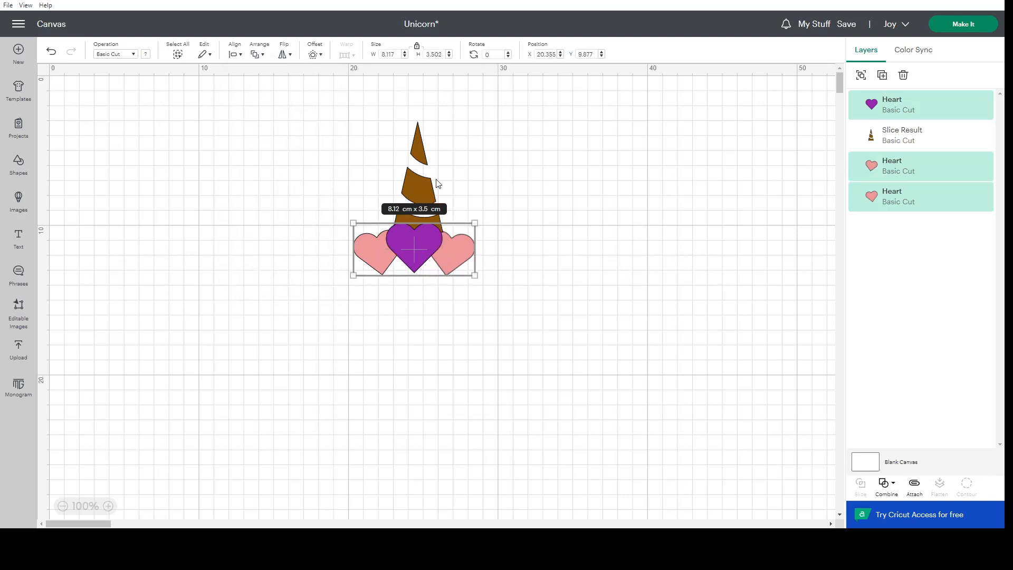
{"action": "left_click", "coordinate": [521, 196]}
Align the horn and the purple heart along their left edges.
{"action": "left_click", "coordinate": [416, 204]}
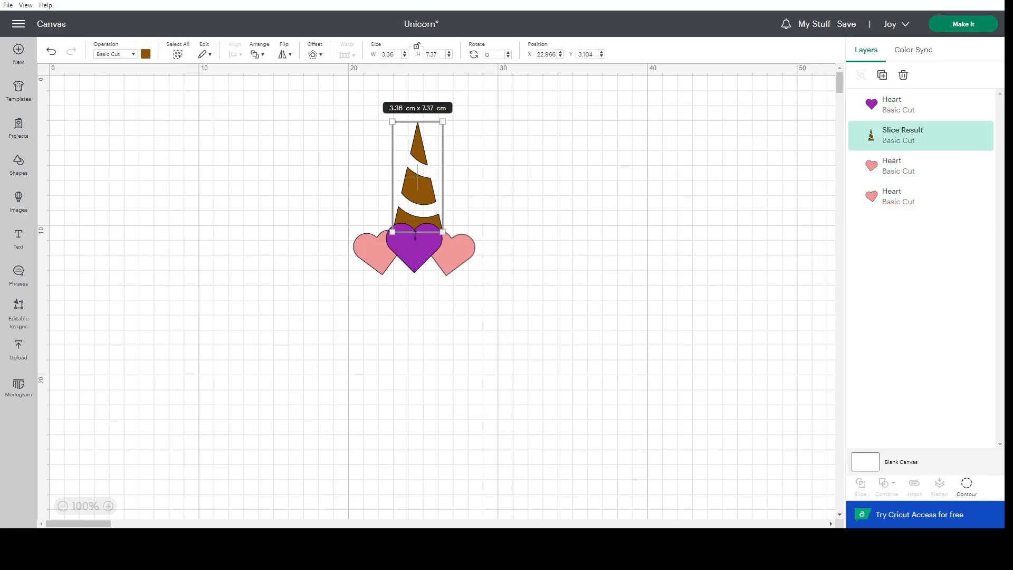
{"action": "left_click", "coordinate": [417, 249], "text": "shift"}
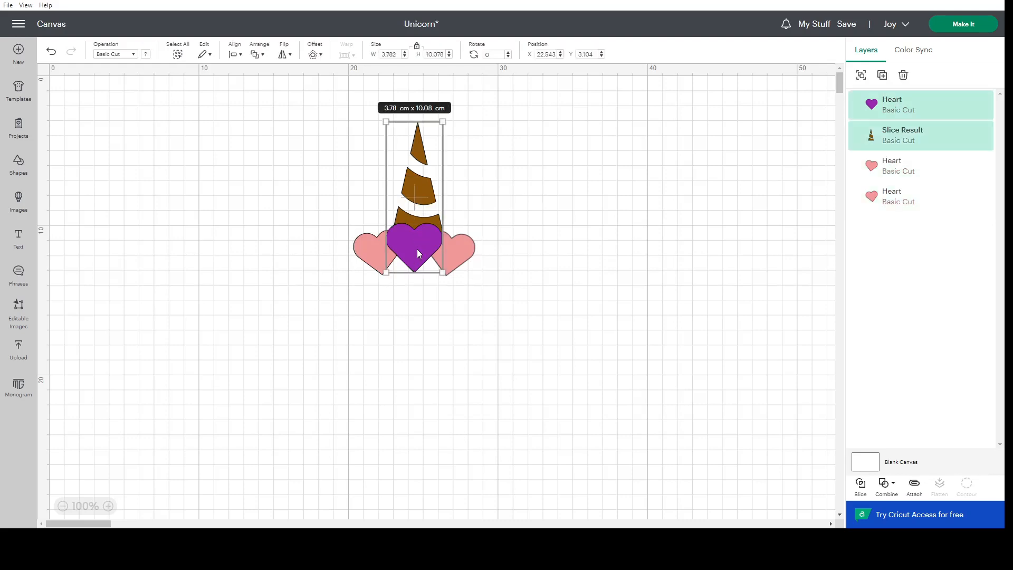
{"action": "left_click", "coordinate": [232, 54]}
{"action": "left_click", "coordinate": [265, 98]}
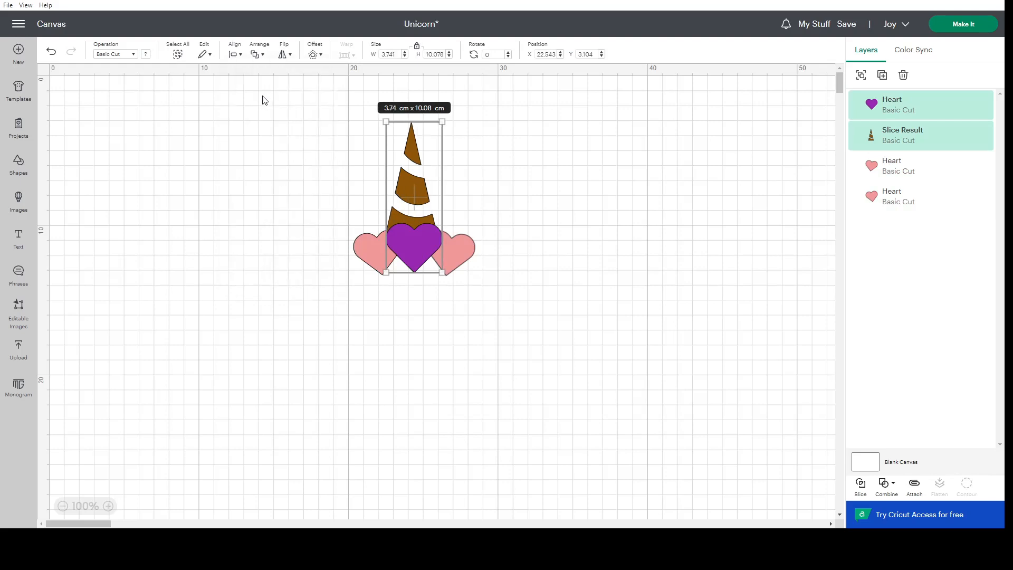
Center the horn and the purple heart horizontally on each other.
{"action": "left_click", "coordinate": [233, 54]}
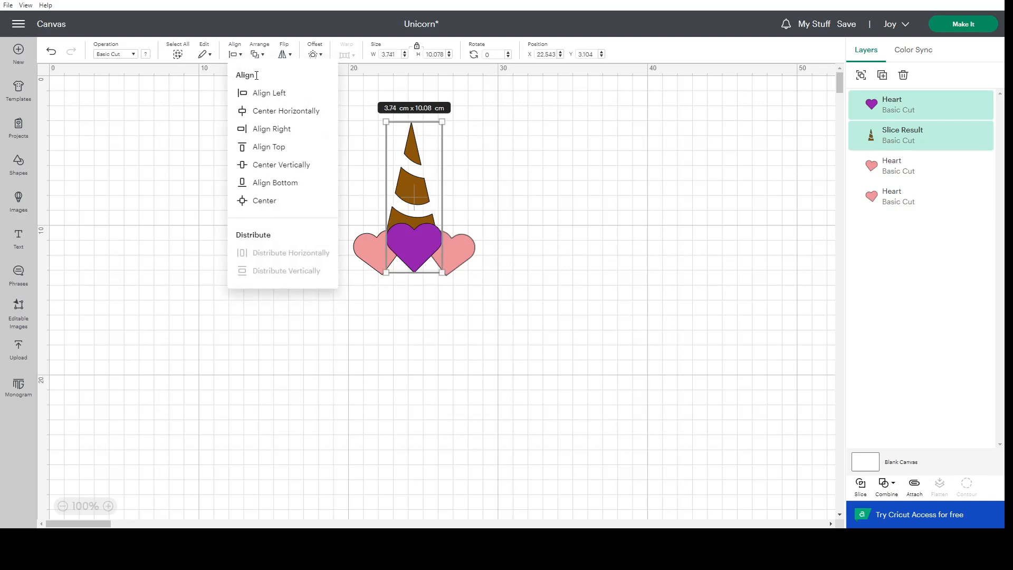
{"action": "left_click", "coordinate": [265, 110]}
{"action": "left_click", "coordinate": [595, 219]}
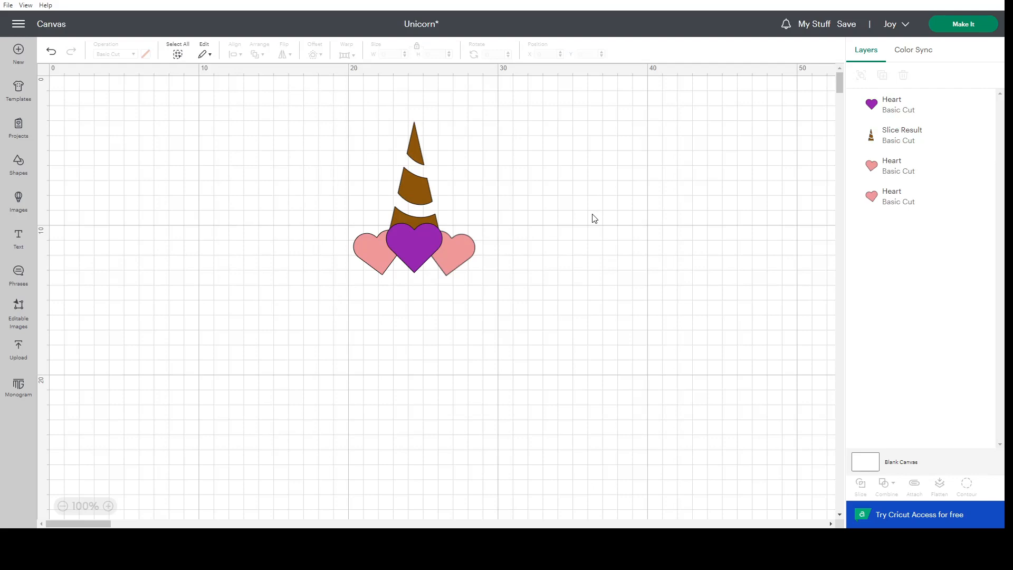
Align the two pink hearts along their top edges and save the project.
{"action": "left_click", "coordinate": [454, 254]}
{"action": "left_click", "coordinate": [371, 256], "text": "shift"}
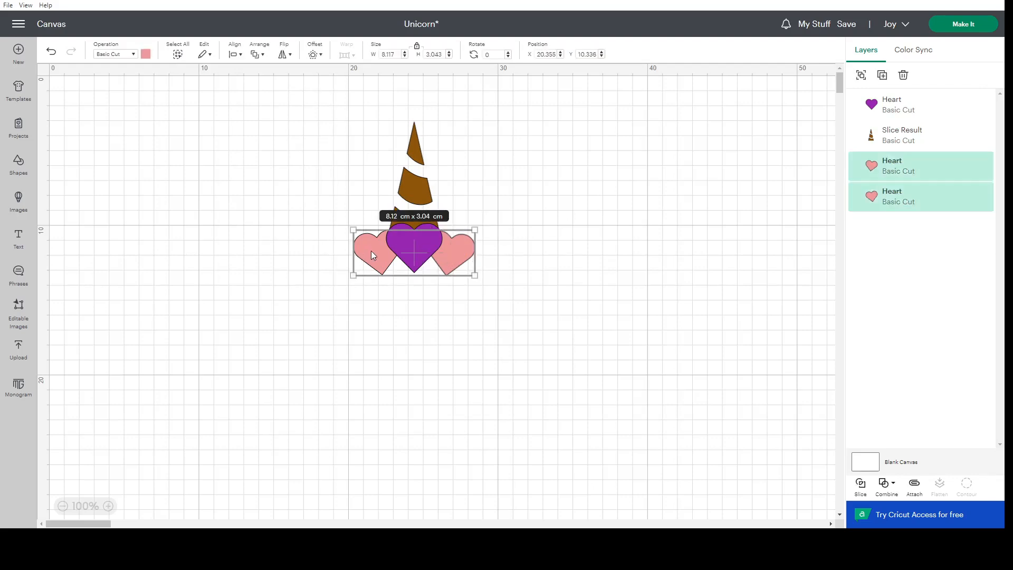
{"action": "left_click", "coordinate": [233, 55]}
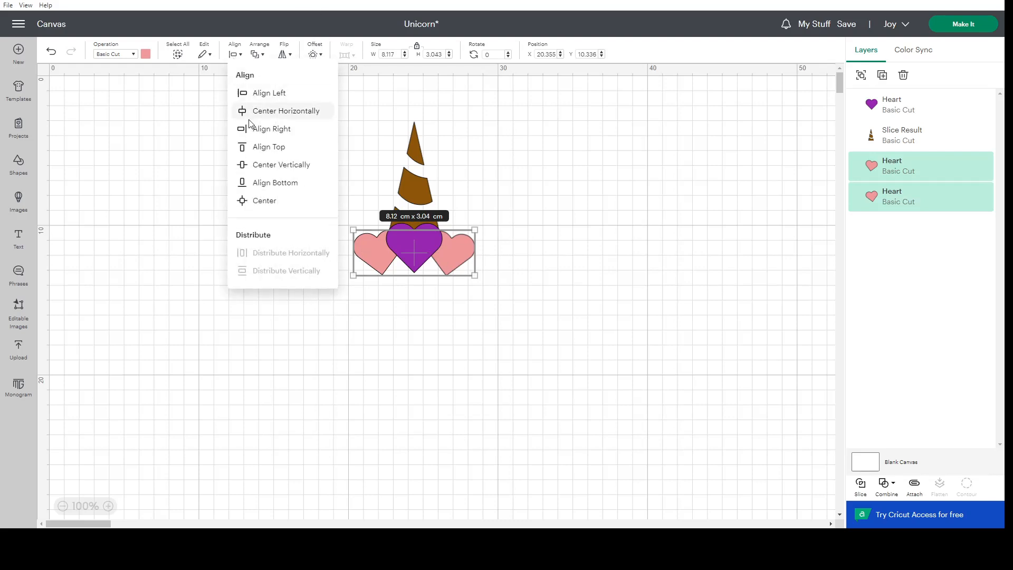
{"action": "left_click", "coordinate": [262, 147]}
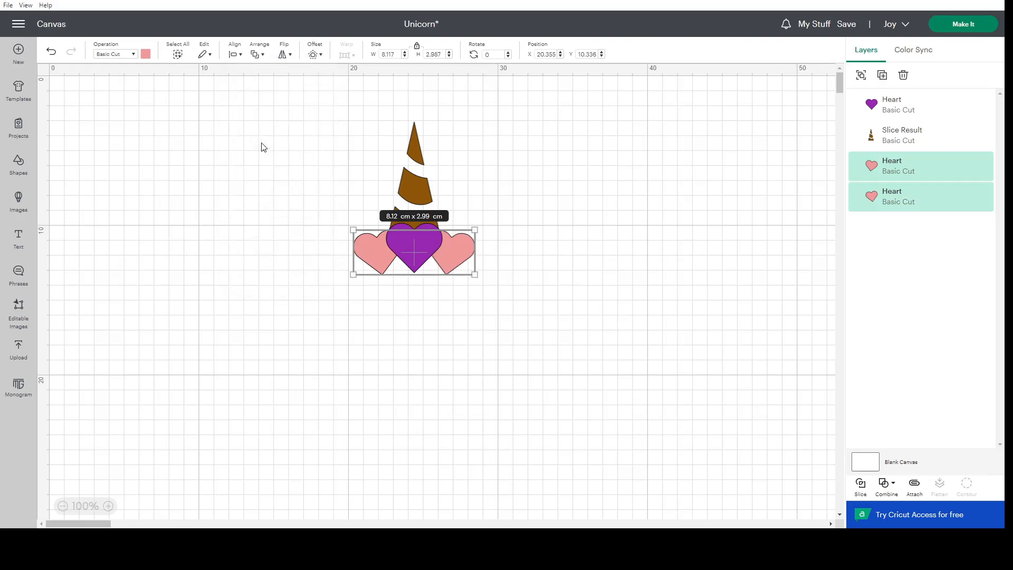
{"action": "left_click", "coordinate": [593, 232]}
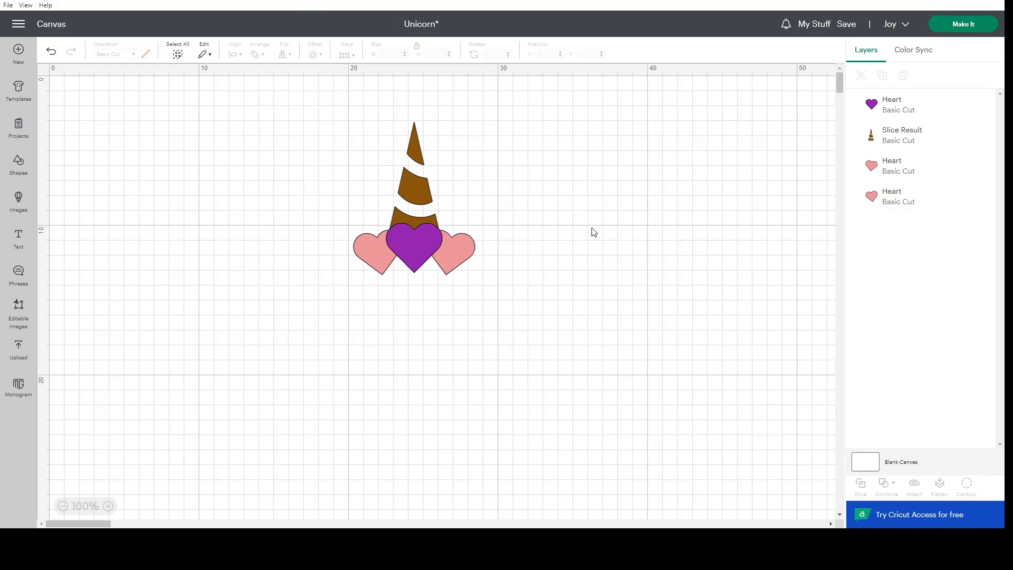
{"action": "left_click", "coordinate": [846, 24]}
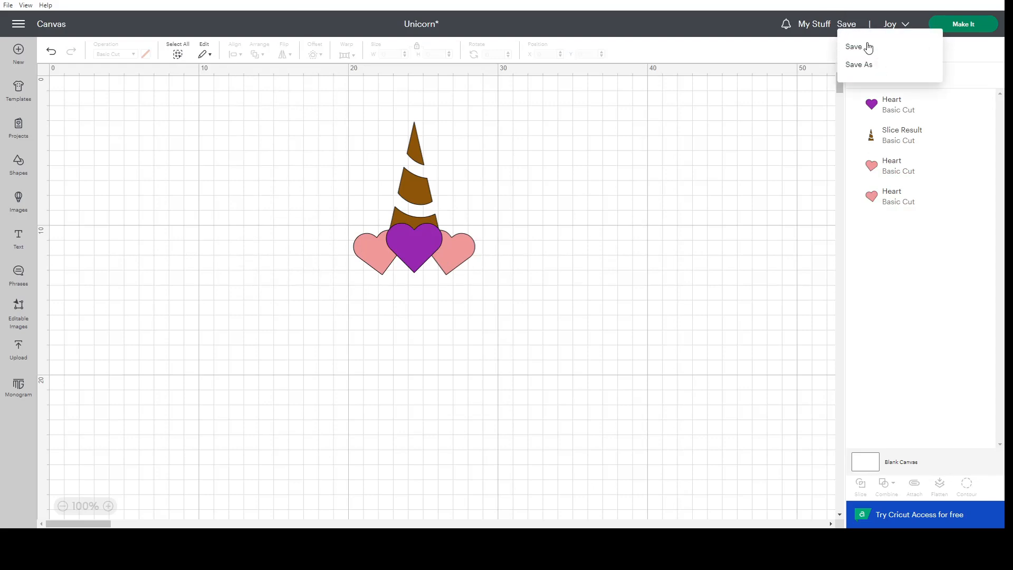
{"action": "left_click", "coordinate": [865, 48]}
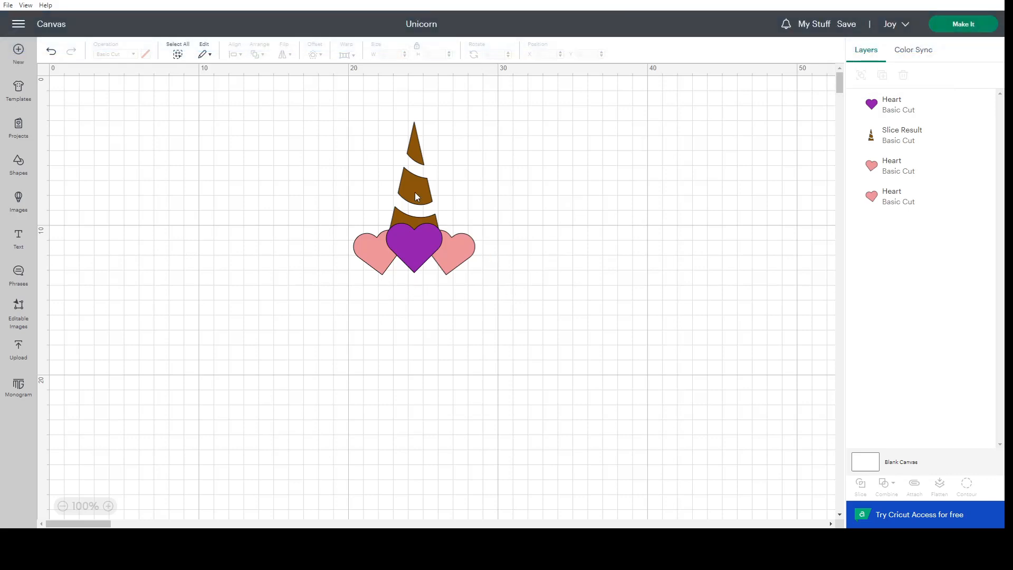
Add a text object with the letter V and place it just left of the horn.
{"action": "left_click", "coordinate": [16, 238]}
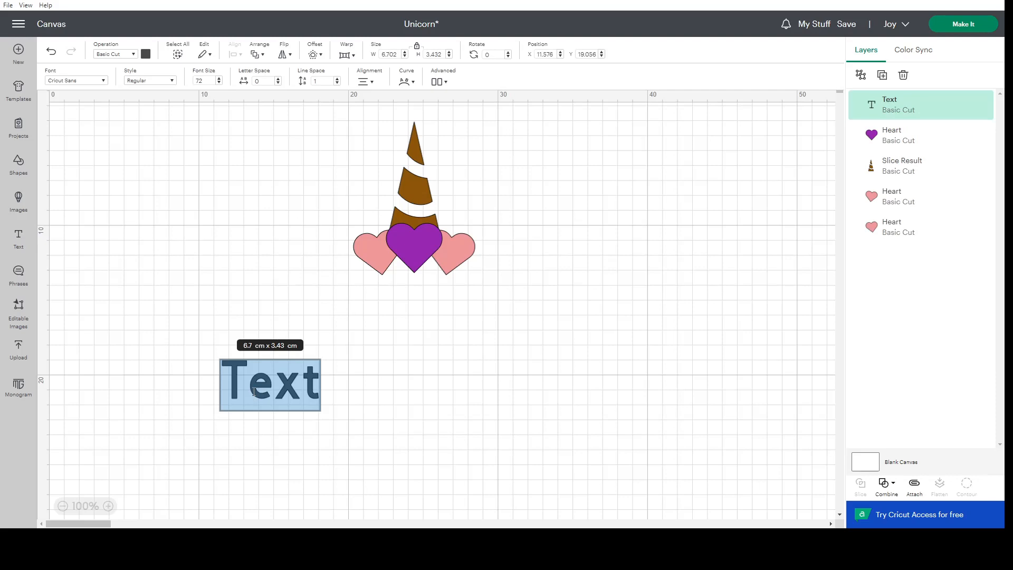
{"action": "type", "text": "V"}
{"action": "left_click", "coordinate": [313, 386]}
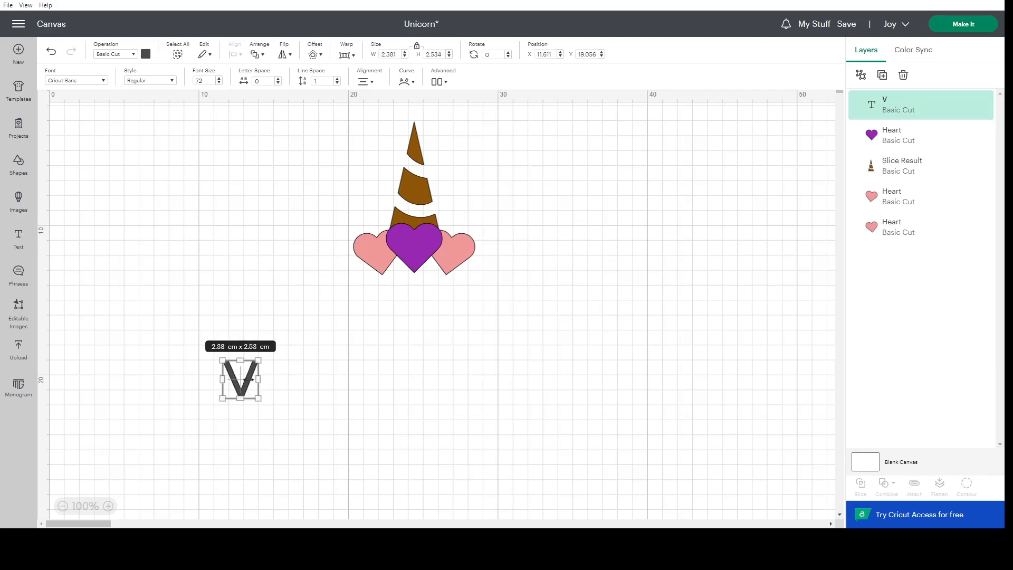
{"action": "left_click_drag", "start_coordinate": [243, 389], "coordinate": [341, 206]}
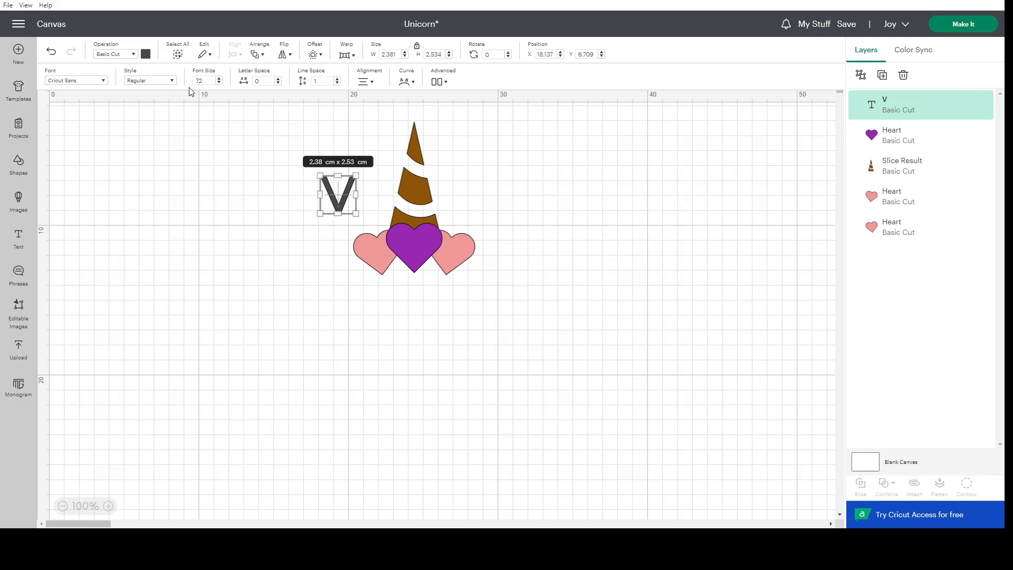
Recolour the letter V black.
{"action": "left_click", "coordinate": [145, 53]}
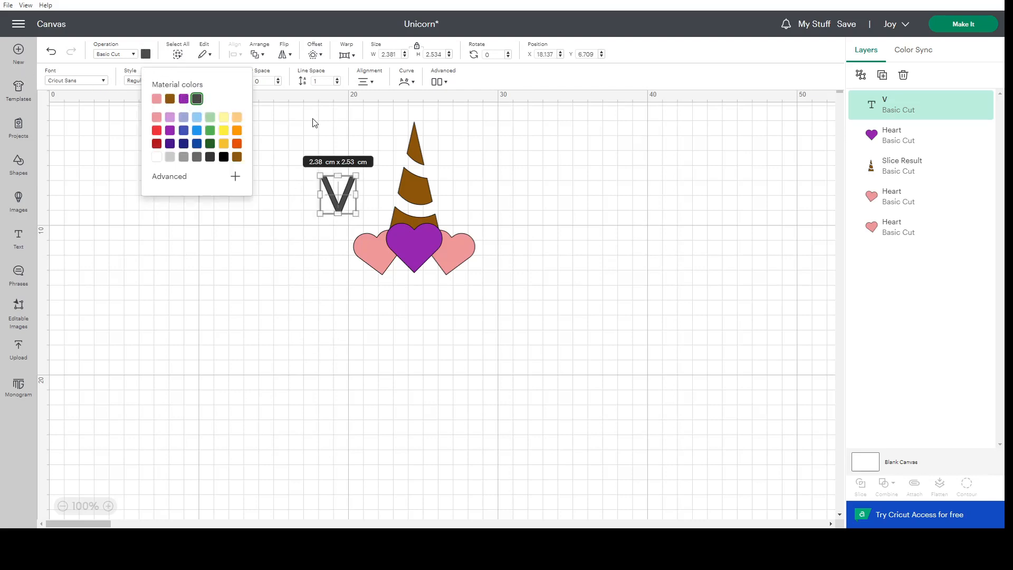
{"action": "left_click", "coordinate": [271, 237]}
{"action": "left_click", "coordinate": [342, 210]}
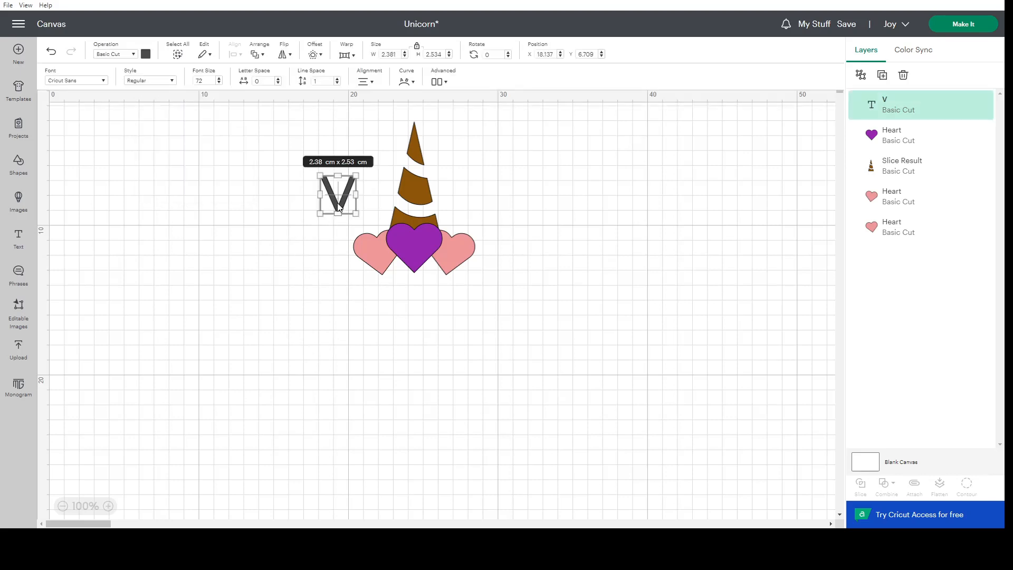
{"action": "left_click", "coordinate": [147, 54]}
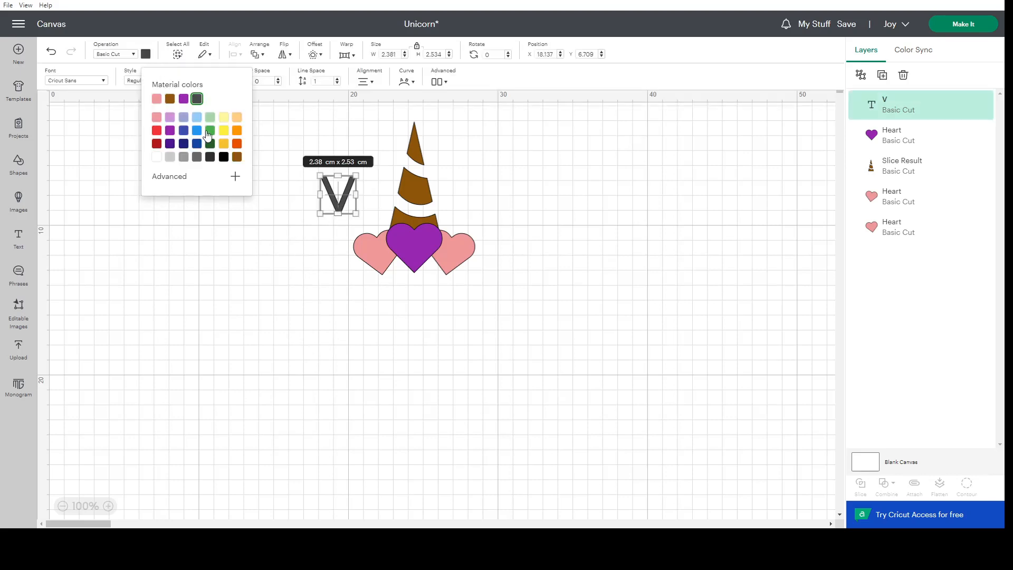
{"action": "left_click", "coordinate": [224, 157]}
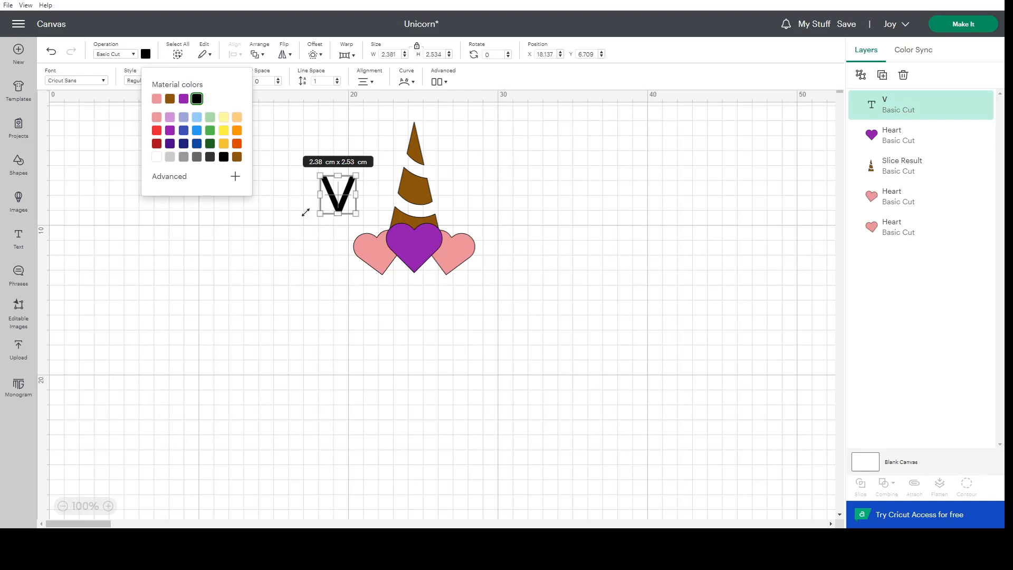
Enlarge the letter V proportionally to about 5.1 × 5.4 cm.
{"action": "left_click", "coordinate": [341, 208]}
{"action": "left_click_drag", "start_coordinate": [319, 215], "coordinate": [278, 257]}
{"action": "left_click", "coordinate": [293, 303]}
{"action": "left_click", "coordinate": [323, 248]}
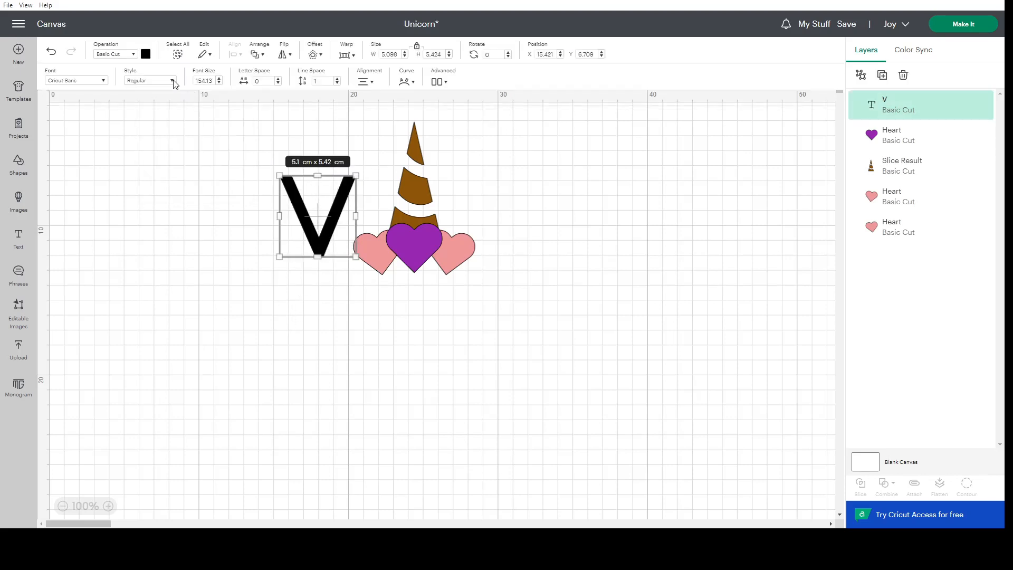
Change the letter V's material colour to the dark grey next to black in the palette.
{"action": "left_click", "coordinate": [146, 54]}
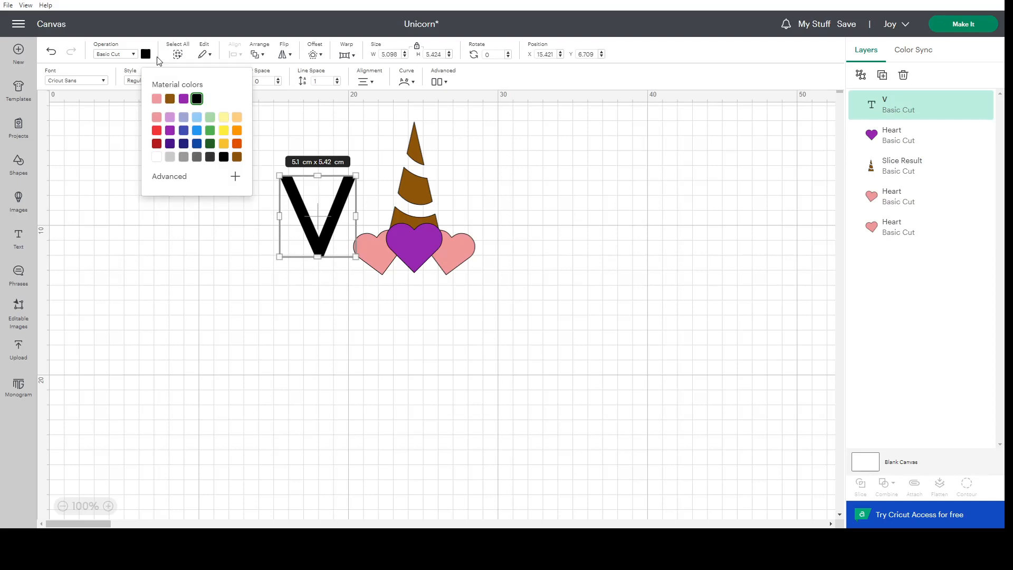
{"action": "left_click", "coordinate": [210, 157]}
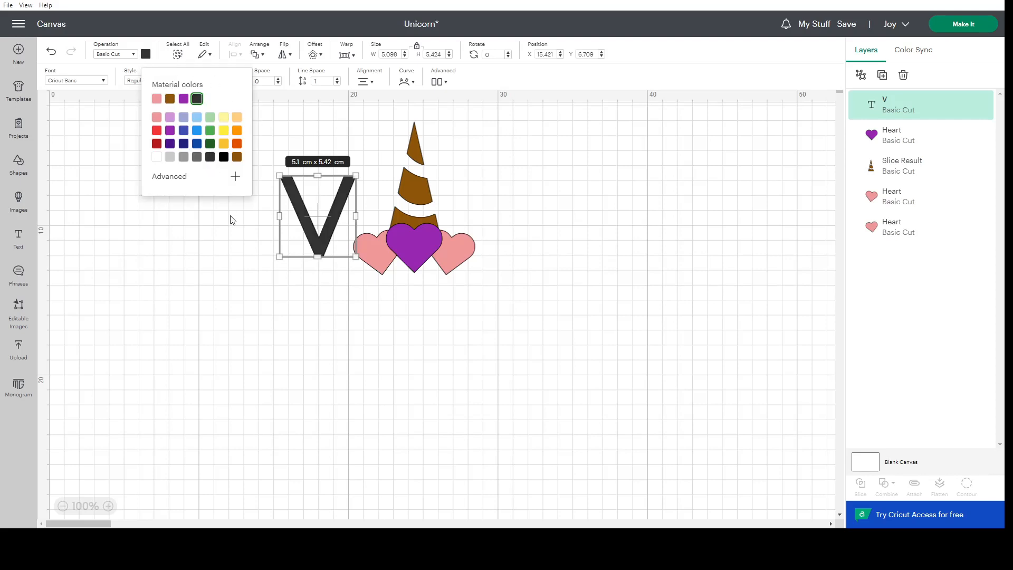
{"action": "left_click", "coordinate": [250, 236]}
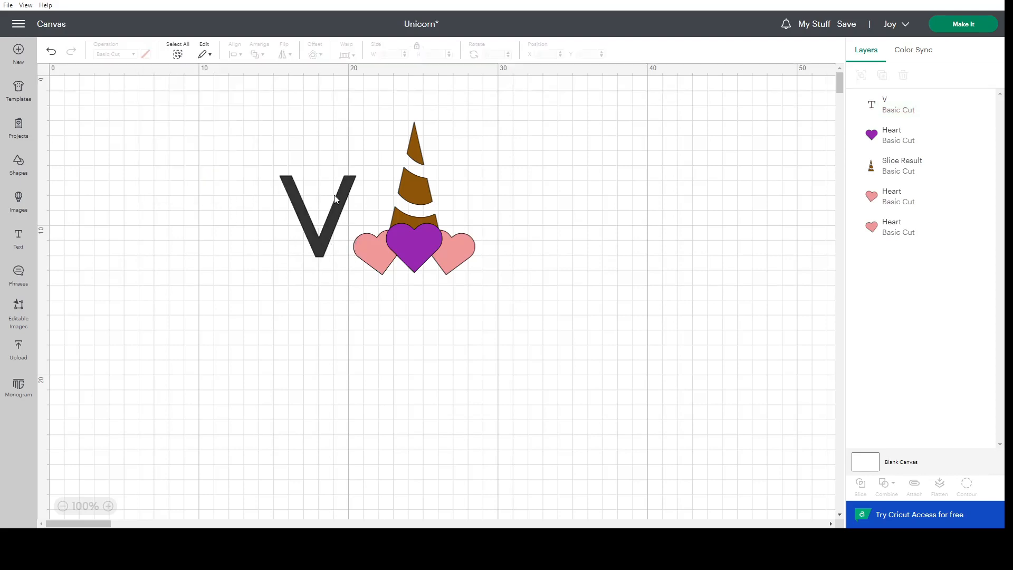
Try a slight resize of the letter V and undo it.
{"action": "left_click", "coordinate": [337, 224]}
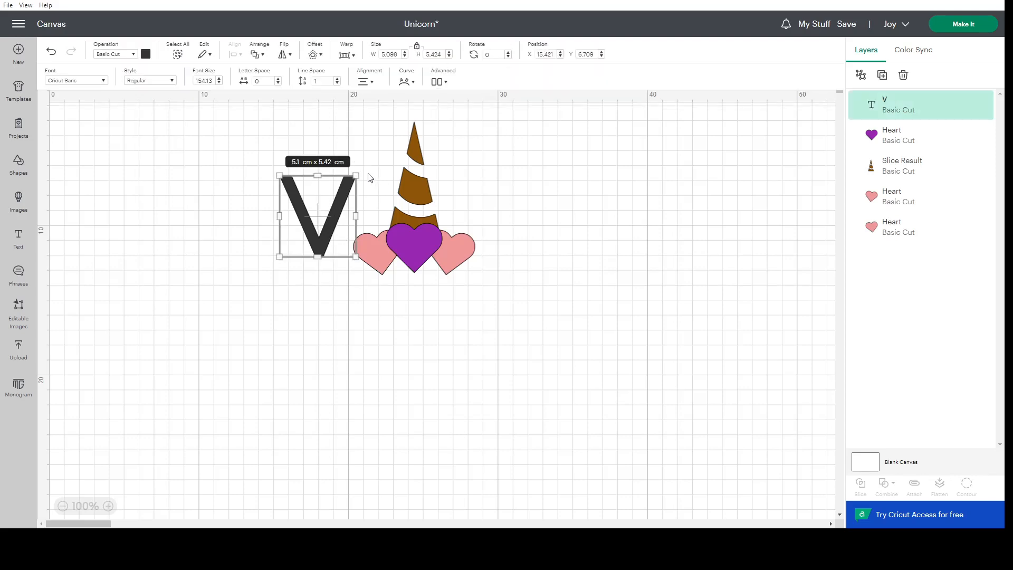
{"action": "left_click_drag", "start_coordinate": [362, 169], "coordinate": [360, 171]}
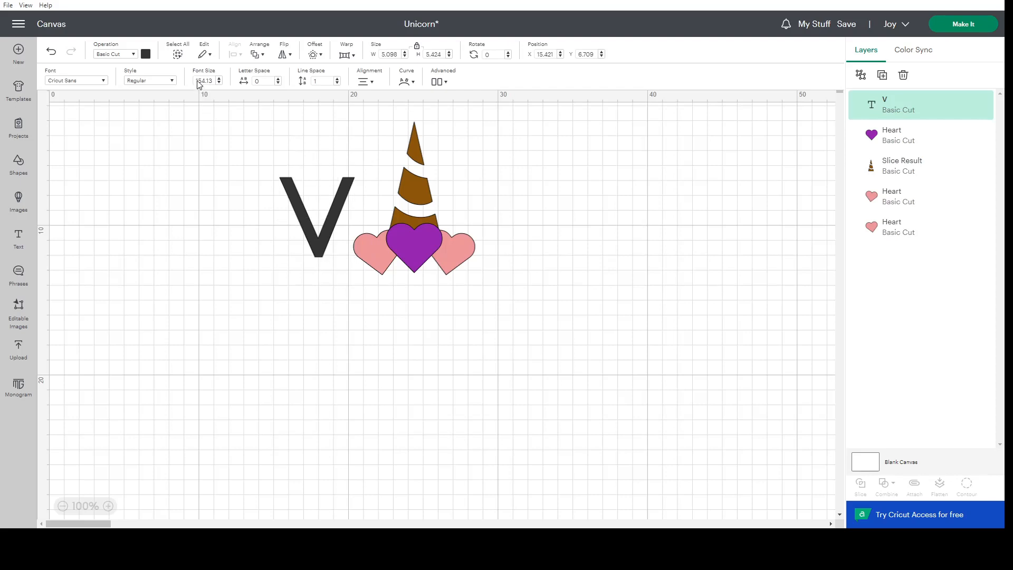
{"action": "left_click", "coordinate": [50, 51]}
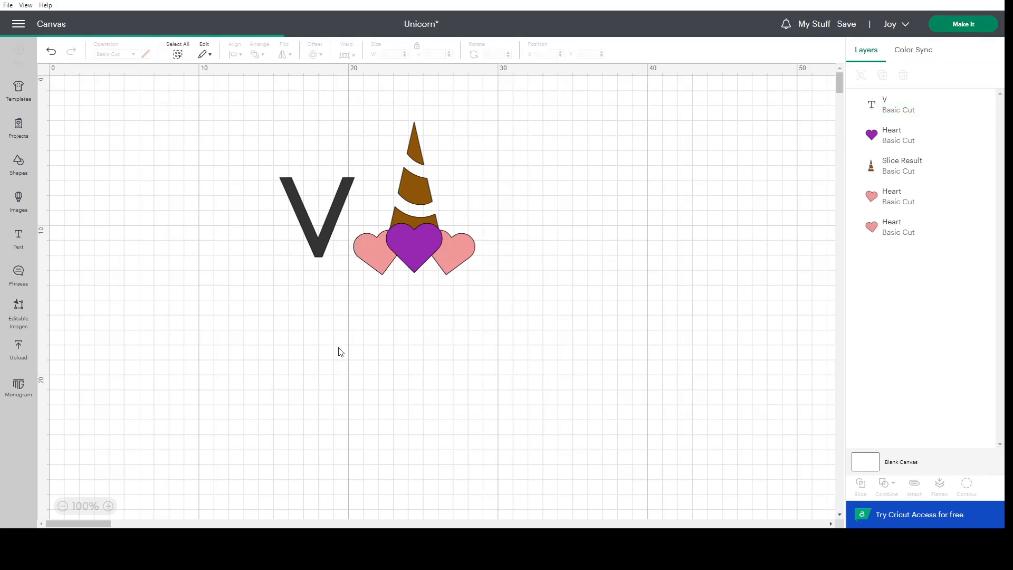
Set the letter V's font size to 72.
{"action": "left_click", "coordinate": [302, 223]}
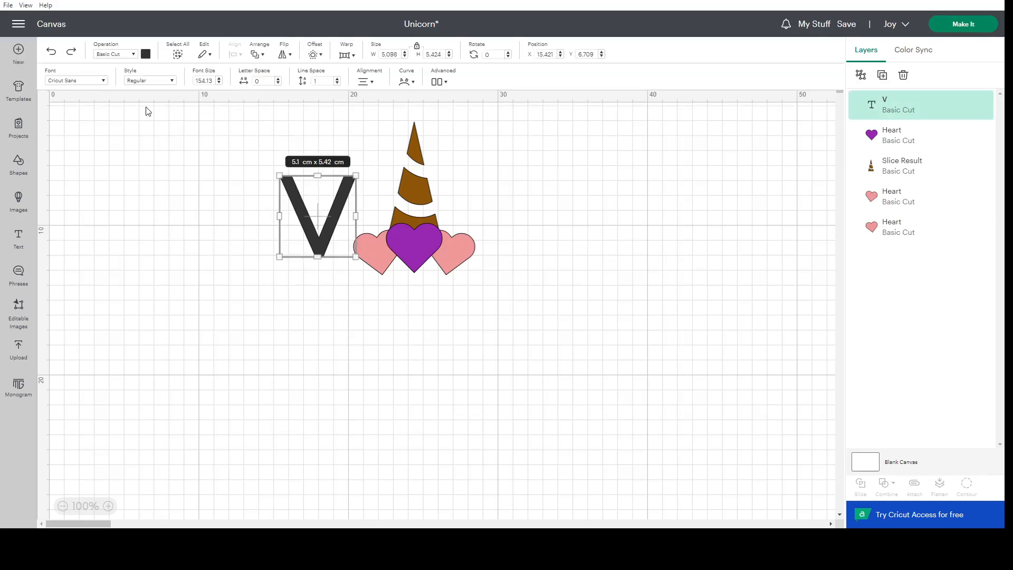
{"action": "left_click", "coordinate": [198, 81]}
{"action": "type", "text": "72"}
{"action": "key", "text": "Return"}
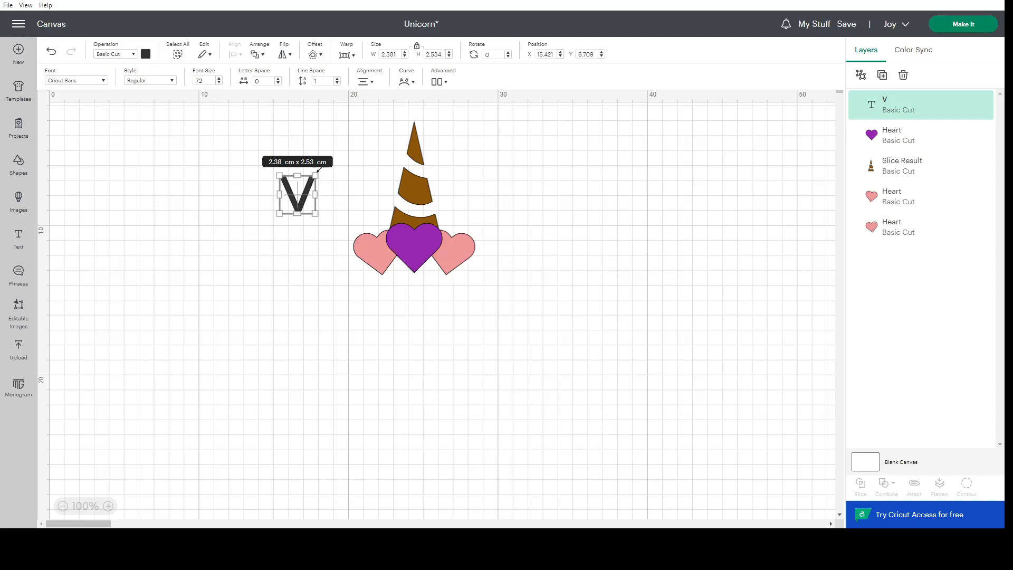
Rotate the letter V to about 152° and move it over the upper part of the left pink heart as an ear.
{"action": "left_click_drag", "start_coordinate": [327, 170], "coordinate": [281, 238]}
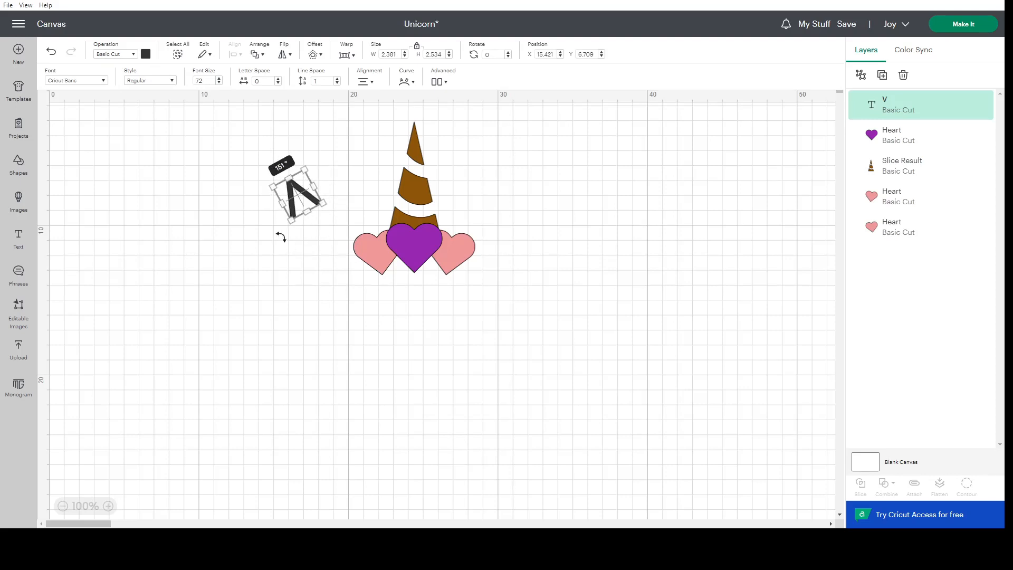
{"action": "left_click", "coordinate": [342, 194]}
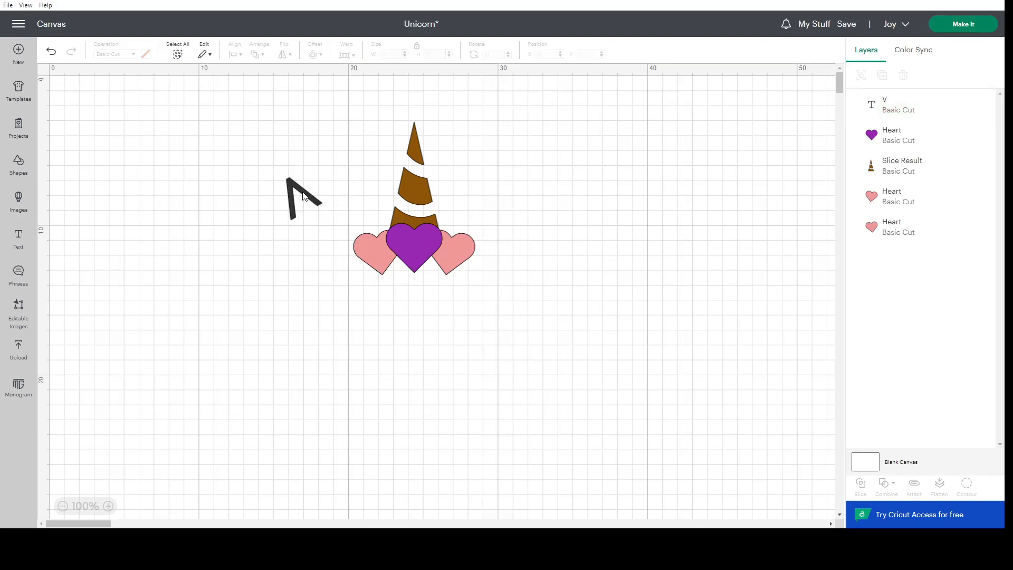
{"action": "left_click_drag", "start_coordinate": [303, 193], "coordinate": [376, 225]}
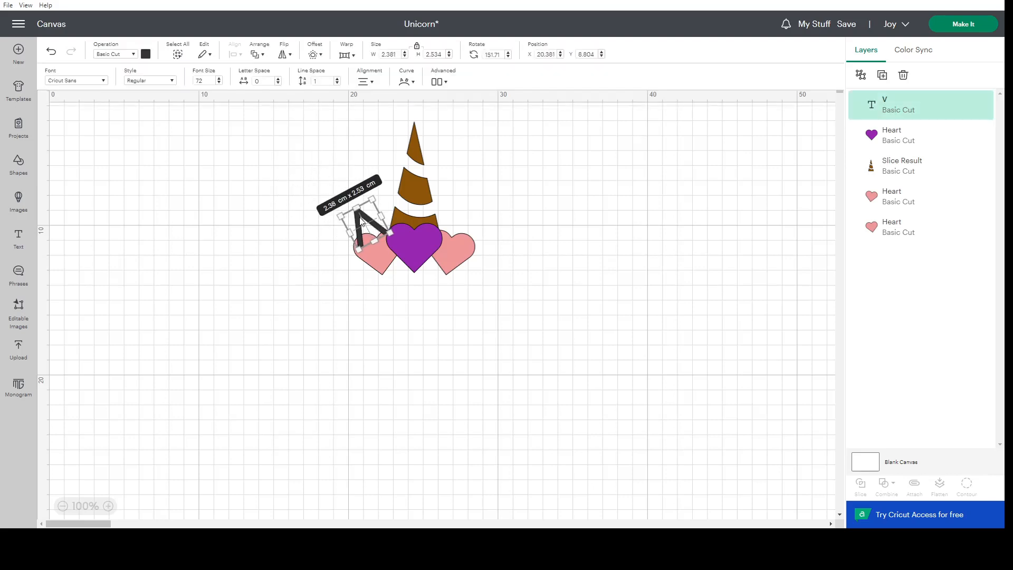
Send the letter V to the back behind the hearts and fine-tune its rotation to about 157°.
{"action": "right_click", "coordinate": [362, 222]}
{"action": "left_click", "coordinate": [404, 353]}
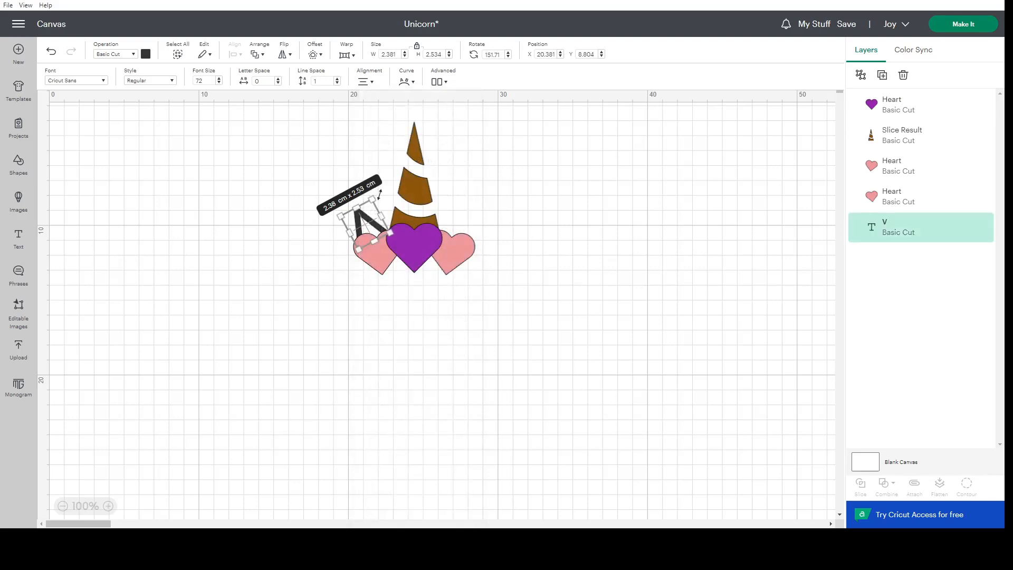
{"action": "left_click_drag", "start_coordinate": [379, 192], "coordinate": [357, 191]}
{"action": "left_click", "coordinate": [255, 241]}
{"action": "left_click", "coordinate": [370, 217]}
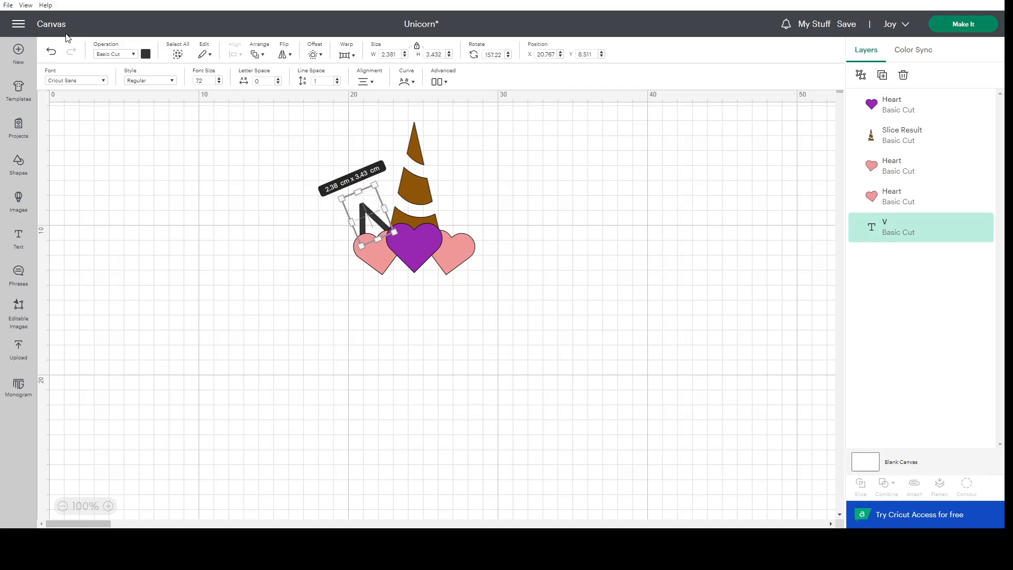
{"action": "left_click", "coordinate": [251, 250]}
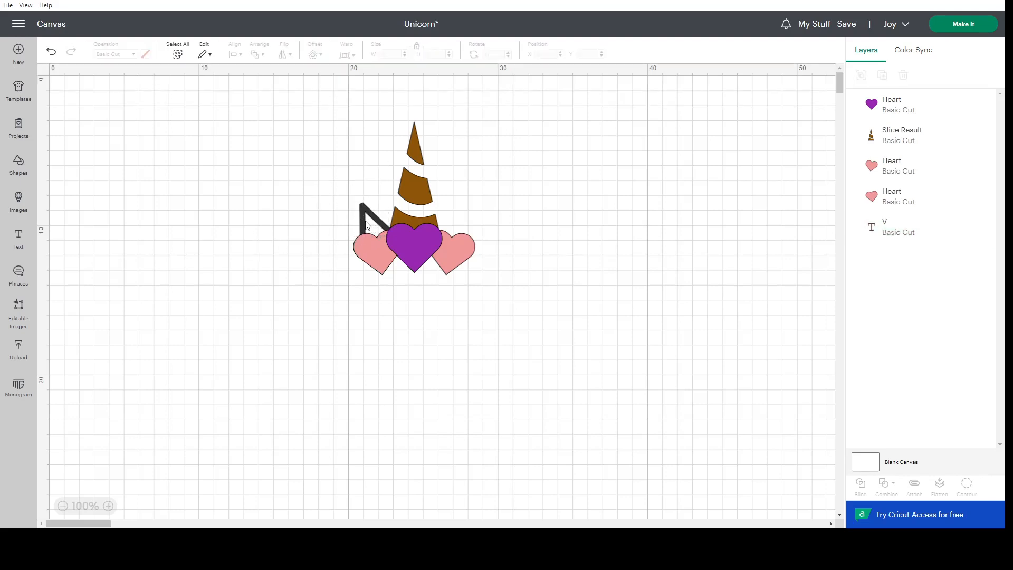
Enlarge the inverted V ear to about 2.7 × 3.9 cm, keeping it behind the left pink heart.
{"action": "left_click", "coordinate": [368, 225]}
{"action": "left_click_drag", "start_coordinate": [361, 244], "coordinate": [363, 218]}
{"action": "left_click", "coordinate": [322, 252]}
{"action": "left_click", "coordinate": [311, 270]}
Duplicate the inverted V ear and flip the copy horizontally.
{"action": "left_click", "coordinate": [377, 217]}
{"action": "right_click", "coordinate": [377, 217]}
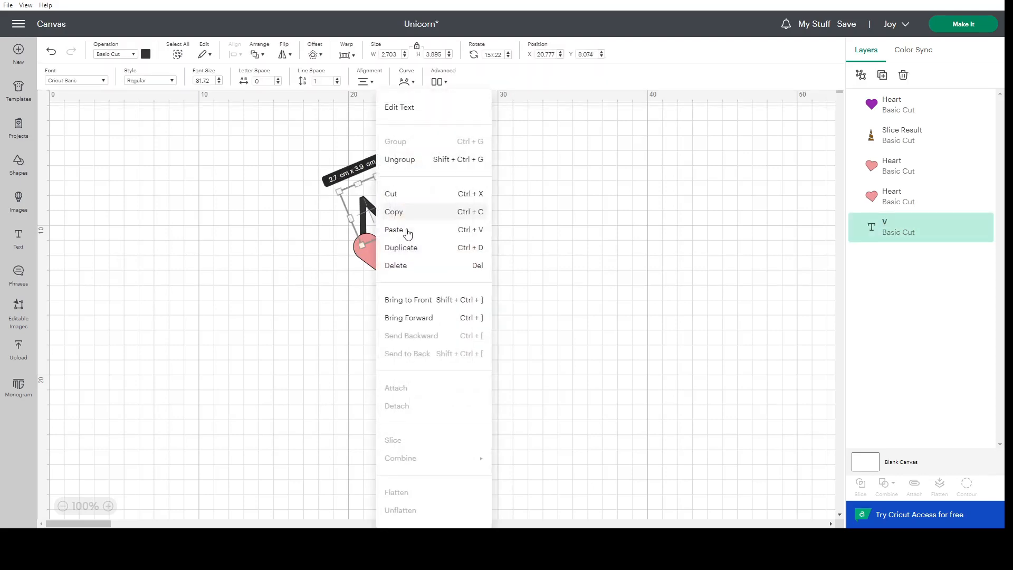
{"action": "left_click", "coordinate": [409, 249]}
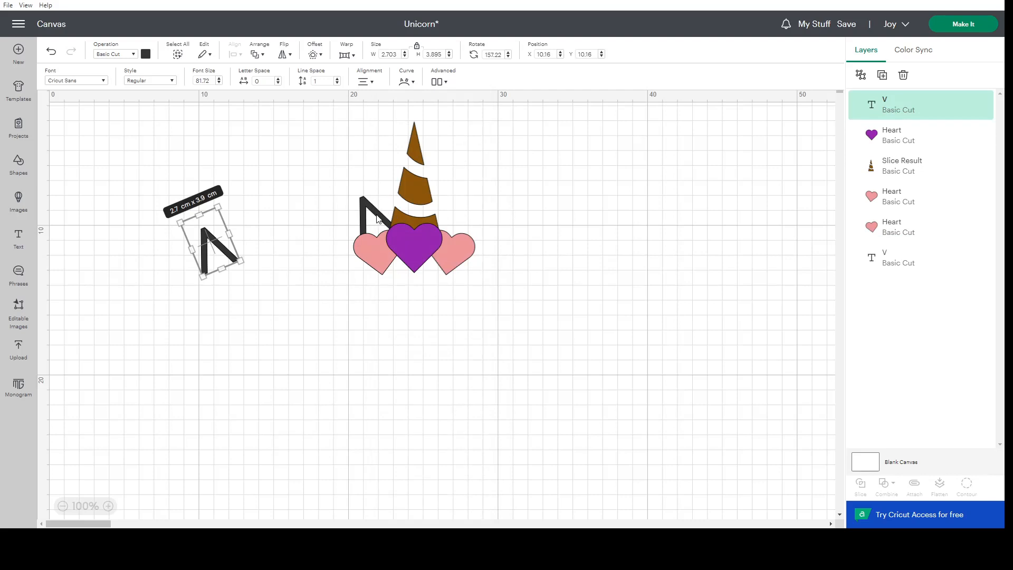
{"action": "left_click", "coordinate": [288, 60]}
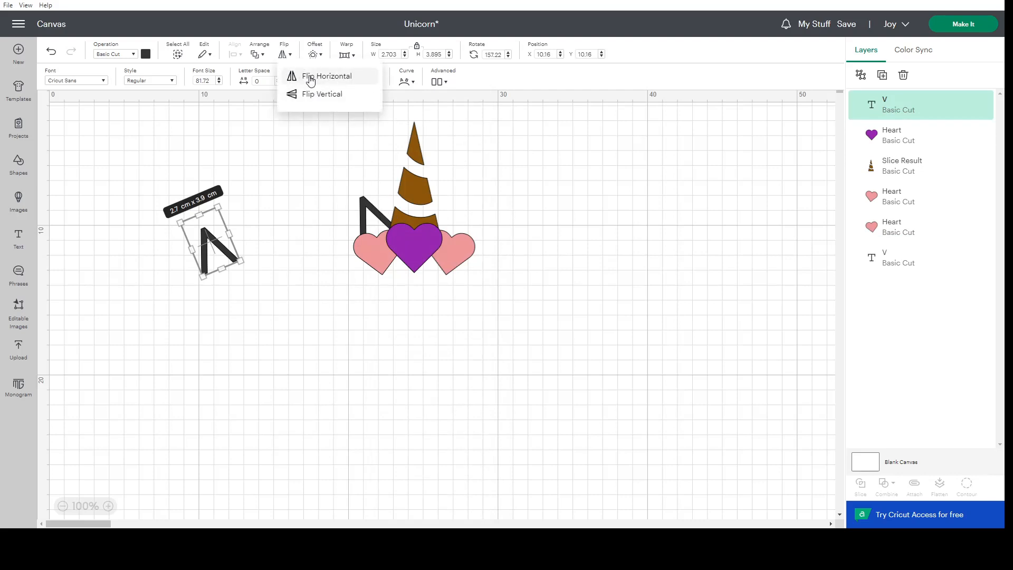
{"action": "left_click", "coordinate": [311, 79]}
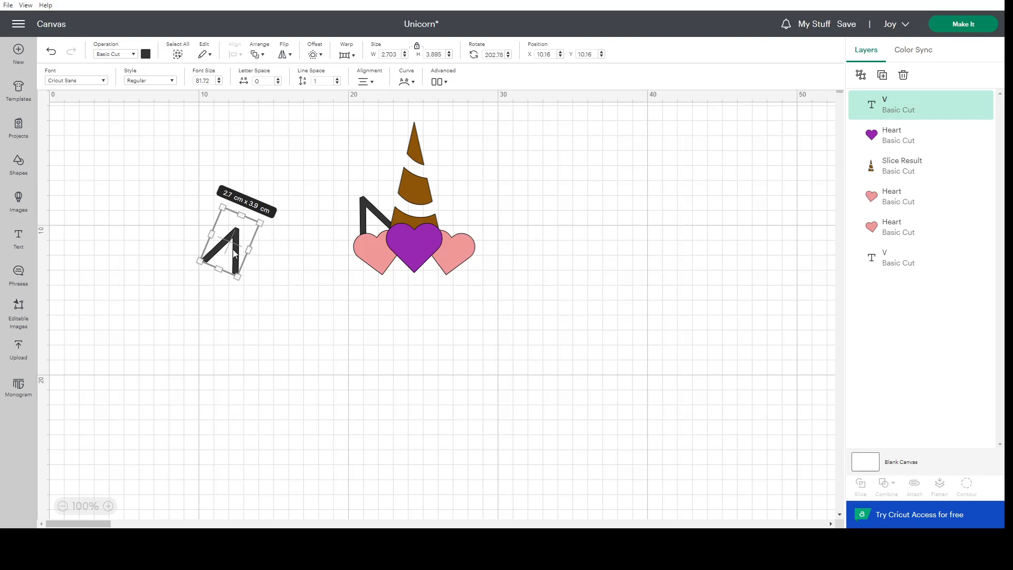
Align the tops of both V ears, then move the flipped copy over the right pink heart.
{"action": "left_click", "coordinate": [363, 219], "text": "shift"}
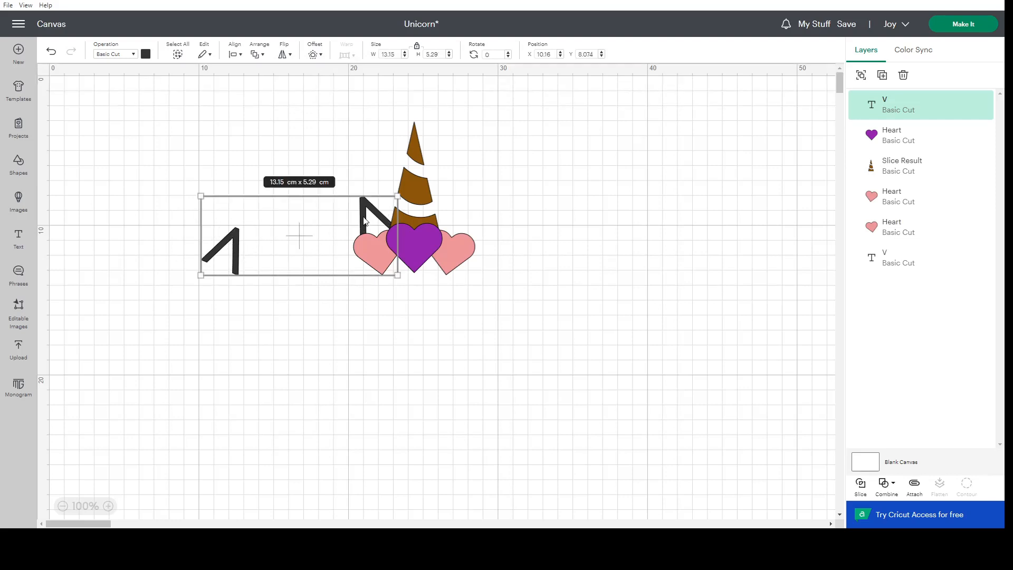
{"action": "left_click", "coordinate": [233, 55]}
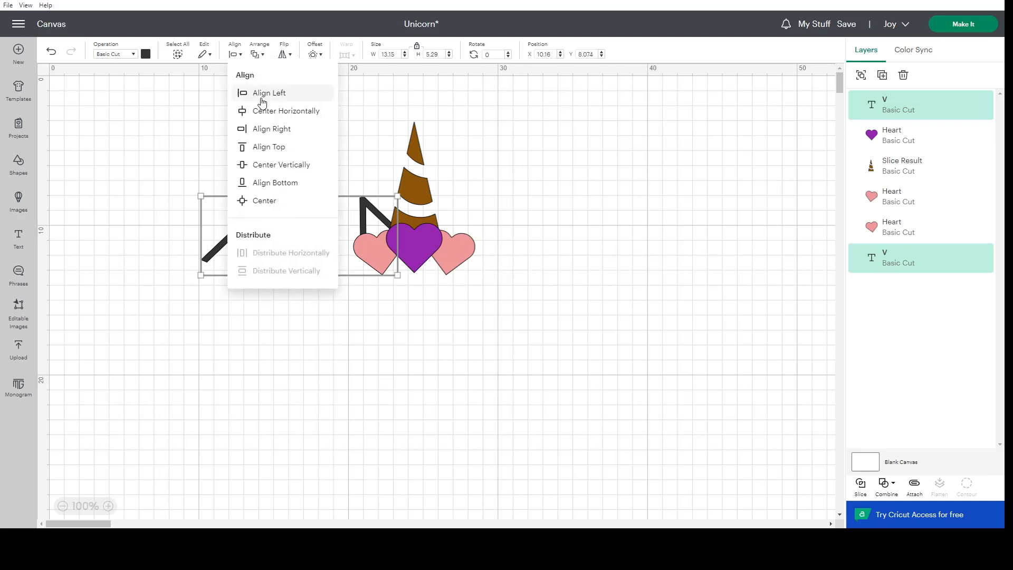
{"action": "left_click", "coordinate": [270, 148]}
{"action": "left_click", "coordinate": [249, 269]}
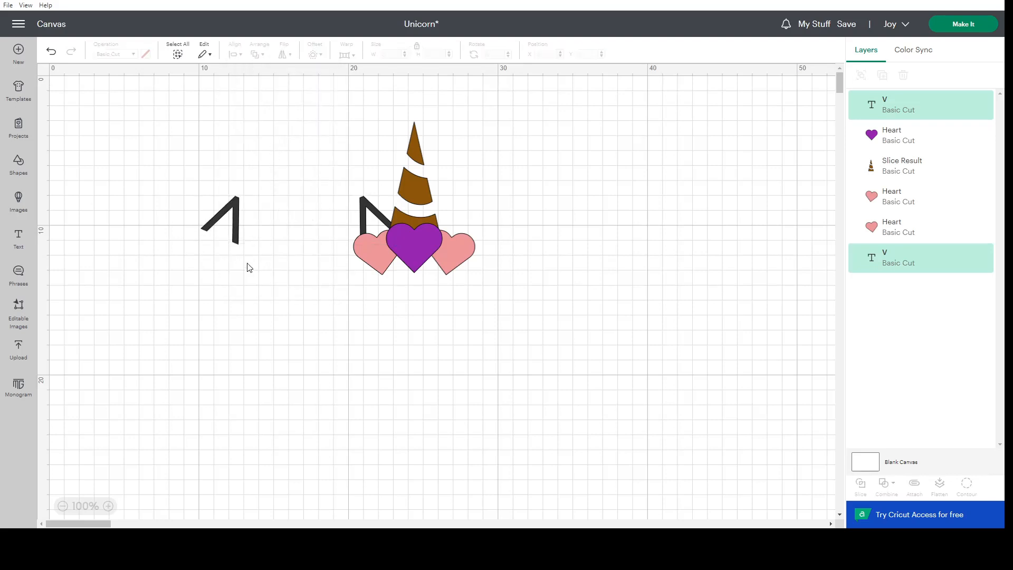
{"action": "left_click_drag", "start_coordinate": [235, 234], "coordinate": [466, 230]}
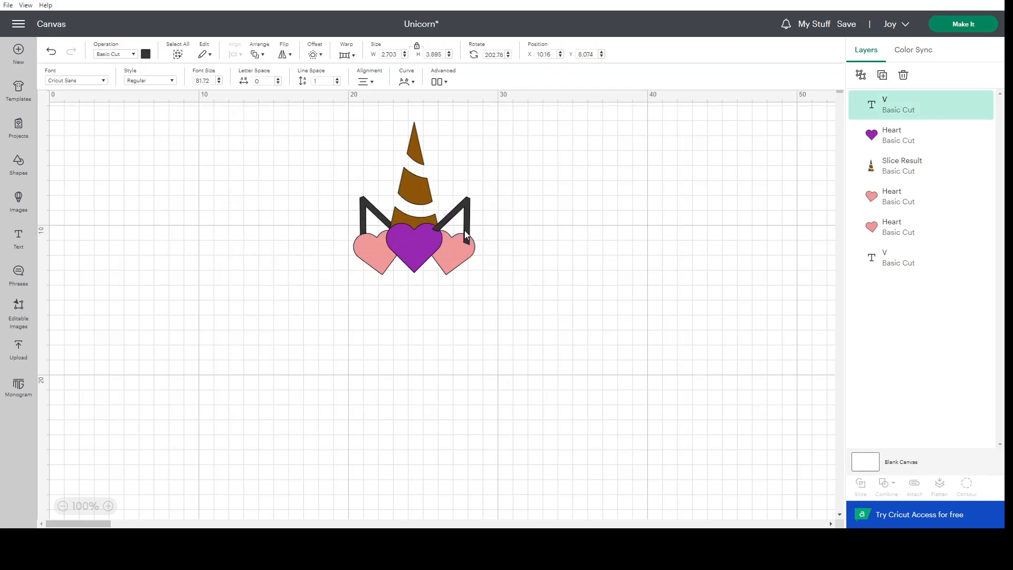
Nudge the right V ear slightly and align the top edges of both ears again.
{"action": "left_click", "coordinate": [373, 216], "text": "shift"}
{"action": "left_click", "coordinate": [533, 230]}
{"action": "left_click_drag", "start_coordinate": [467, 214], "coordinate": [465, 218]}
{"action": "left_click", "coordinate": [371, 214], "text": "shift"}
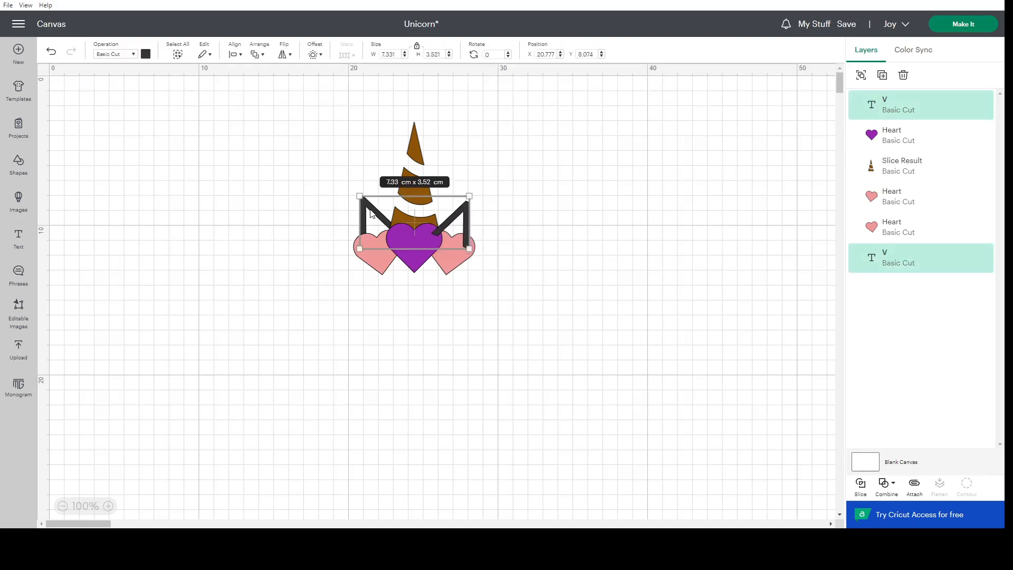
{"action": "left_click", "coordinate": [235, 54]}
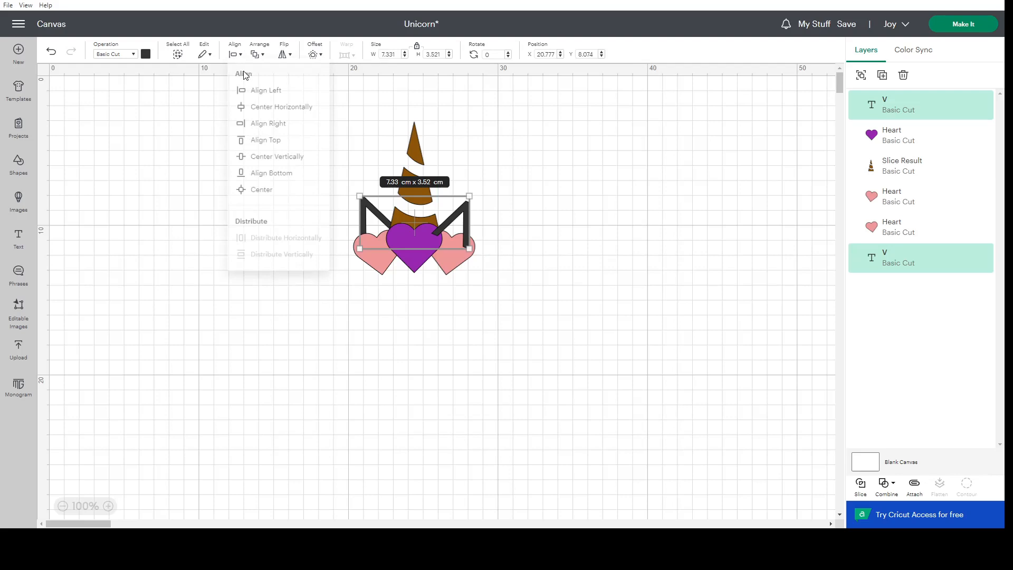
{"action": "left_click", "coordinate": [264, 140]}
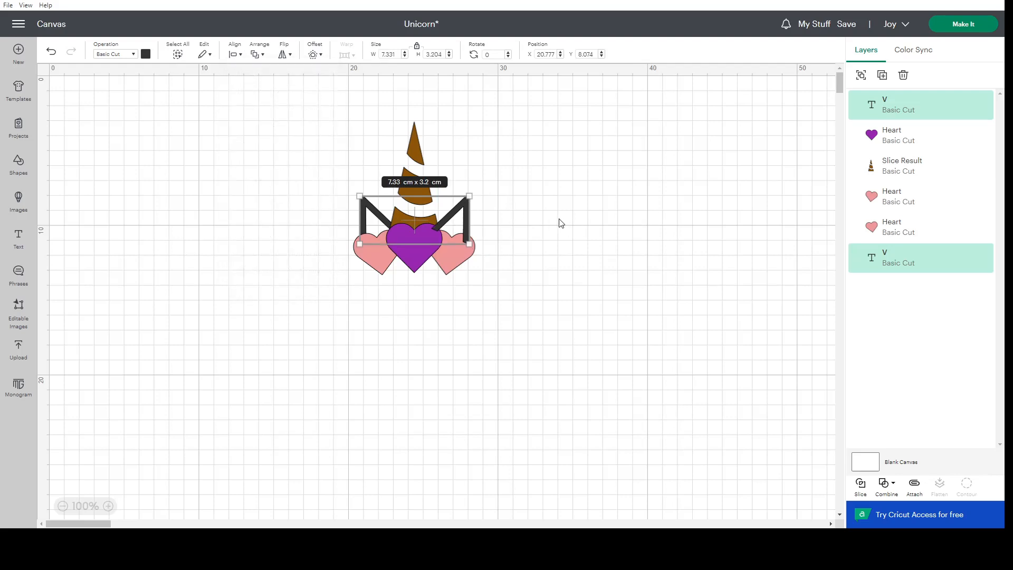
Send the right V ear to the back behind the hearts and save the project.
{"action": "left_click", "coordinate": [413, 156], "text": "shift"}
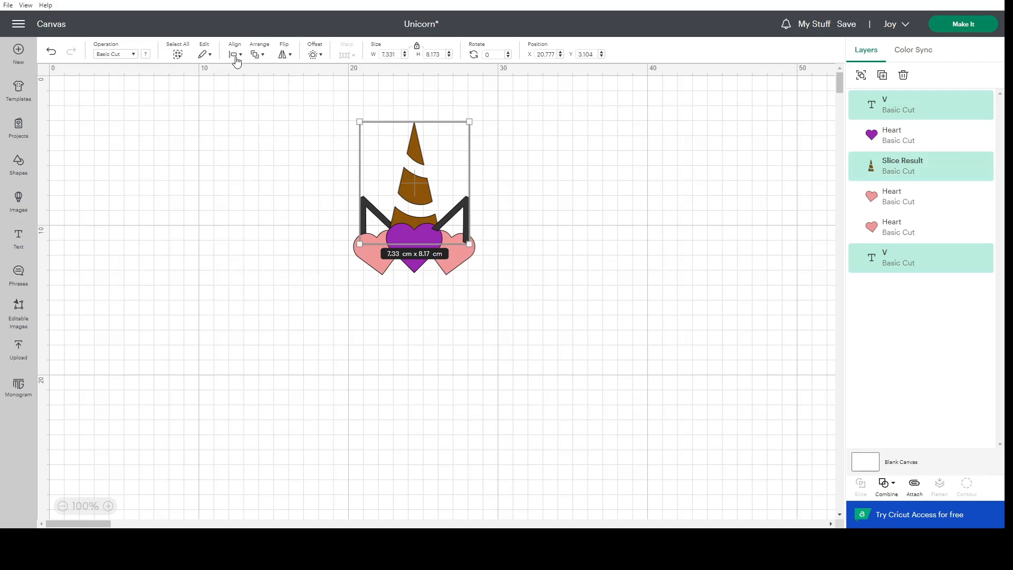
{"action": "left_click", "coordinate": [584, 199]}
{"action": "left_click", "coordinate": [461, 212]}
{"action": "right_click", "coordinate": [461, 211]}
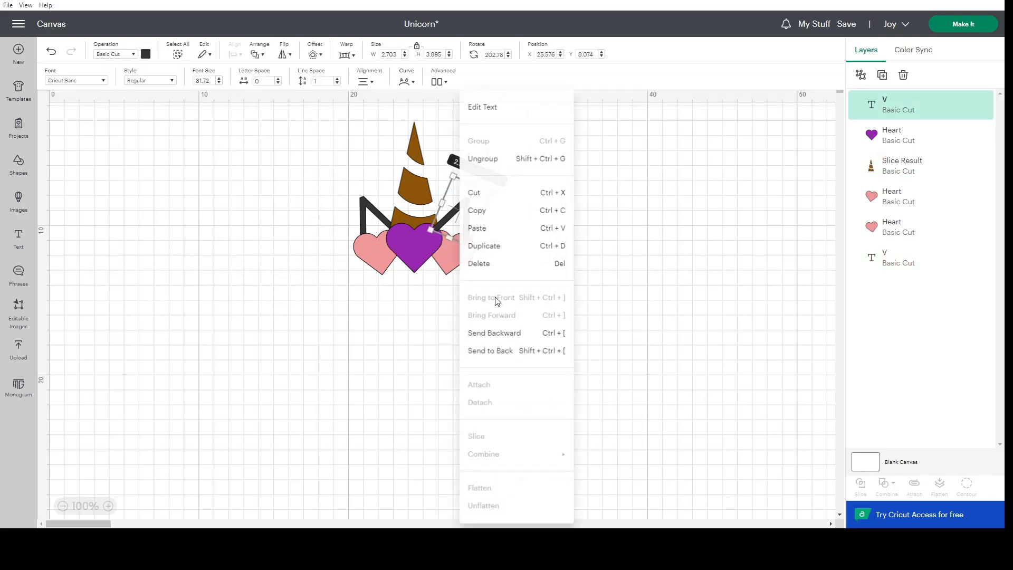
{"action": "left_click", "coordinate": [494, 354]}
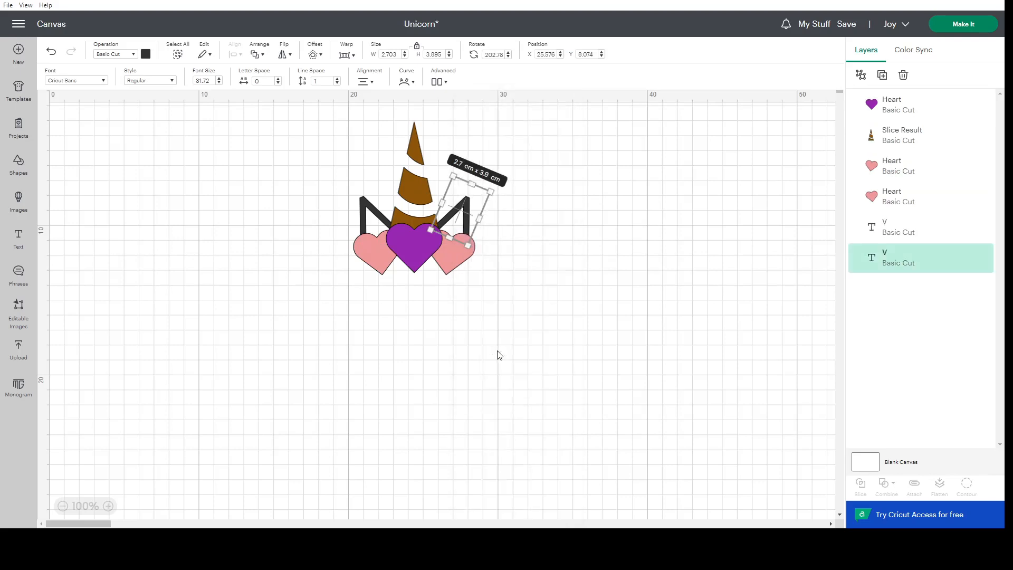
{"action": "left_click", "coordinate": [547, 262]}
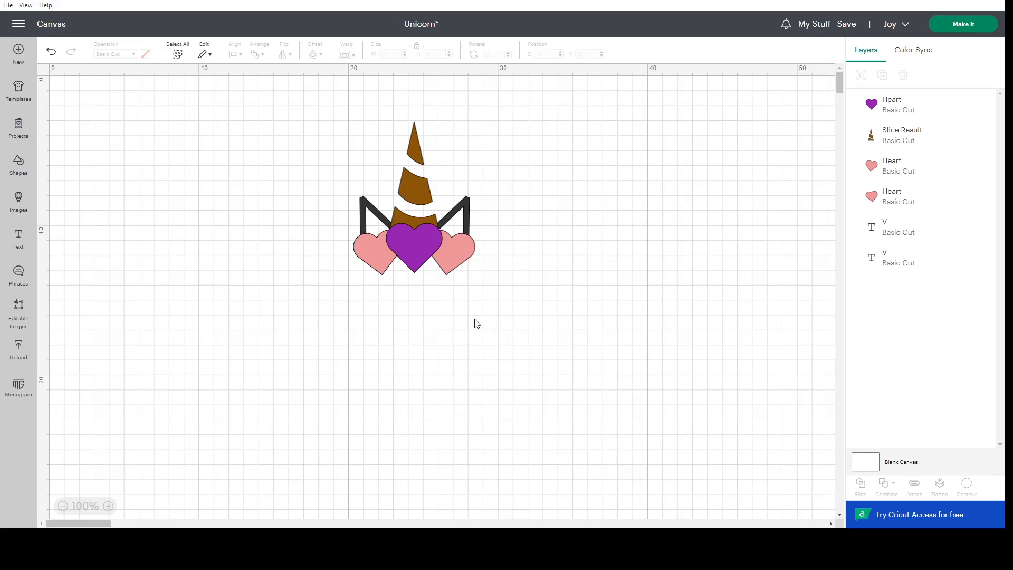
{"action": "left_click", "coordinate": [848, 27]}
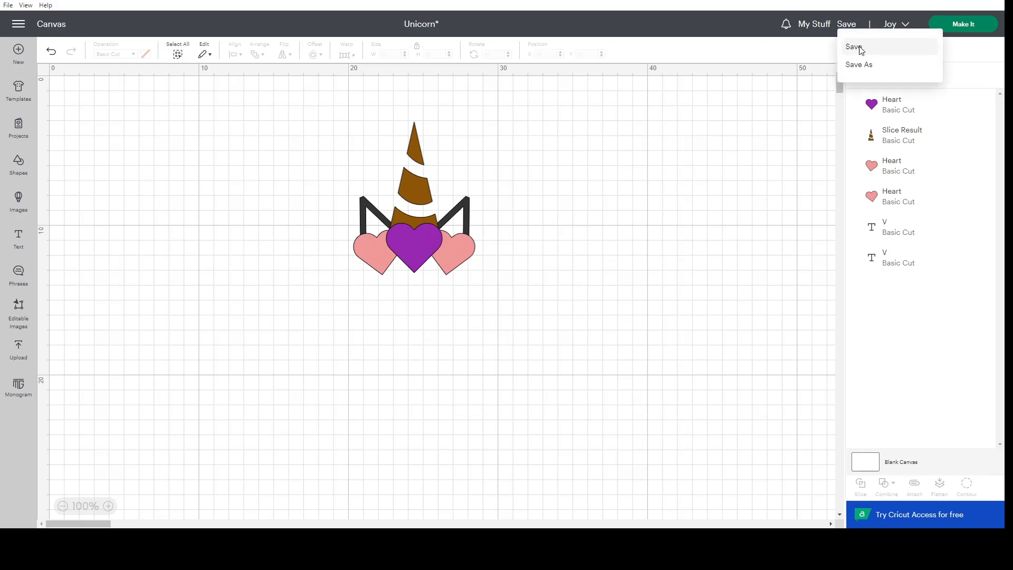
{"action": "left_click", "coordinate": [860, 48]}
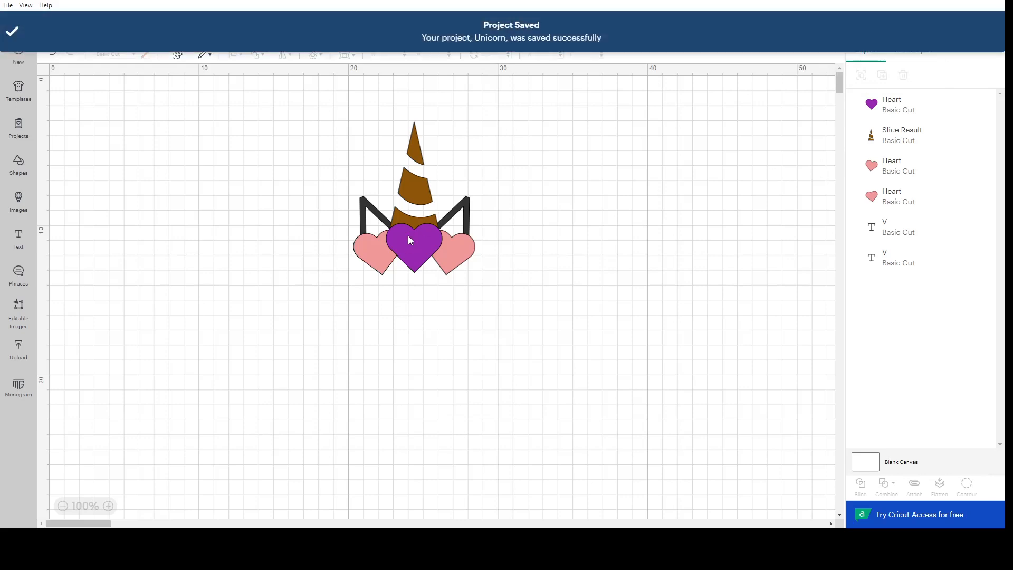
Tilt the left V ear outward to about 145° and reposition it behind the left pink heart.
{"action": "left_click", "coordinate": [374, 213]}
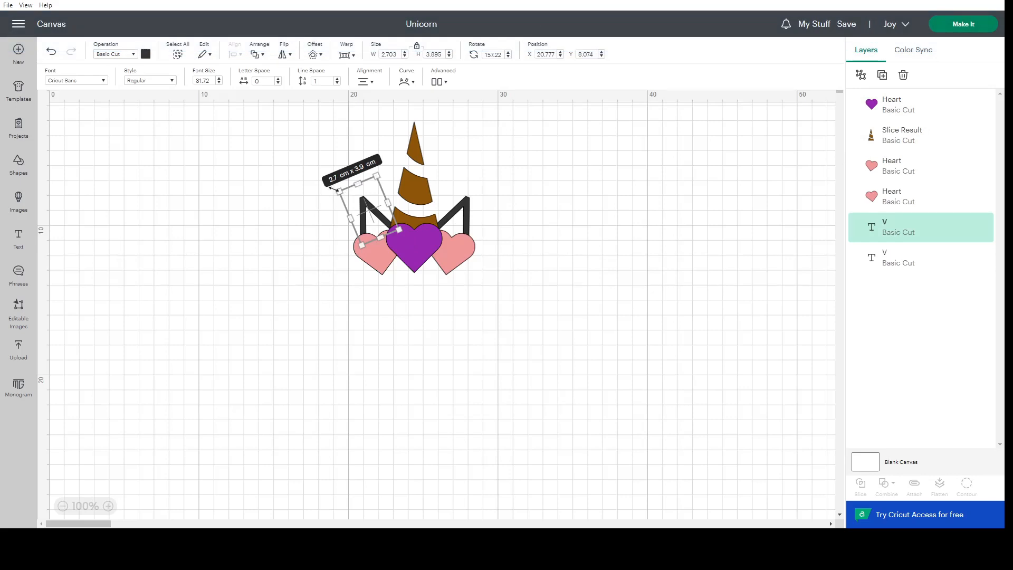
{"action": "mouse_move", "coordinate": [330, 193]}
{"action": "left_mouse_down"}
{"action": "mouse_move", "coordinate": [327, 204]}
{"action": "mouse_move", "coordinate": [337, 196]}
{"action": "left_mouse_up"}
{"action": "left_click", "coordinate": [281, 219]}
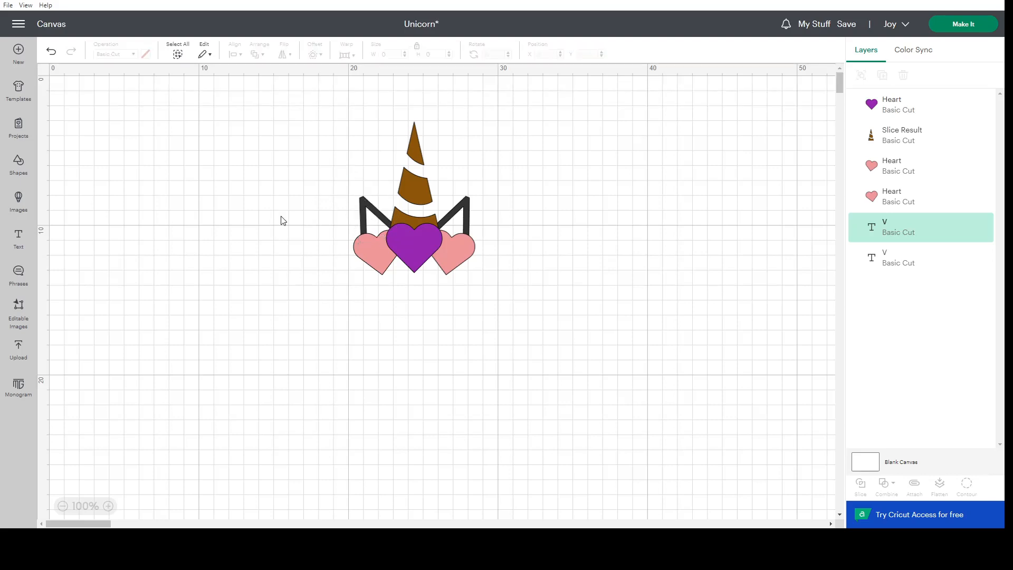
{"action": "left_click", "coordinate": [360, 210]}
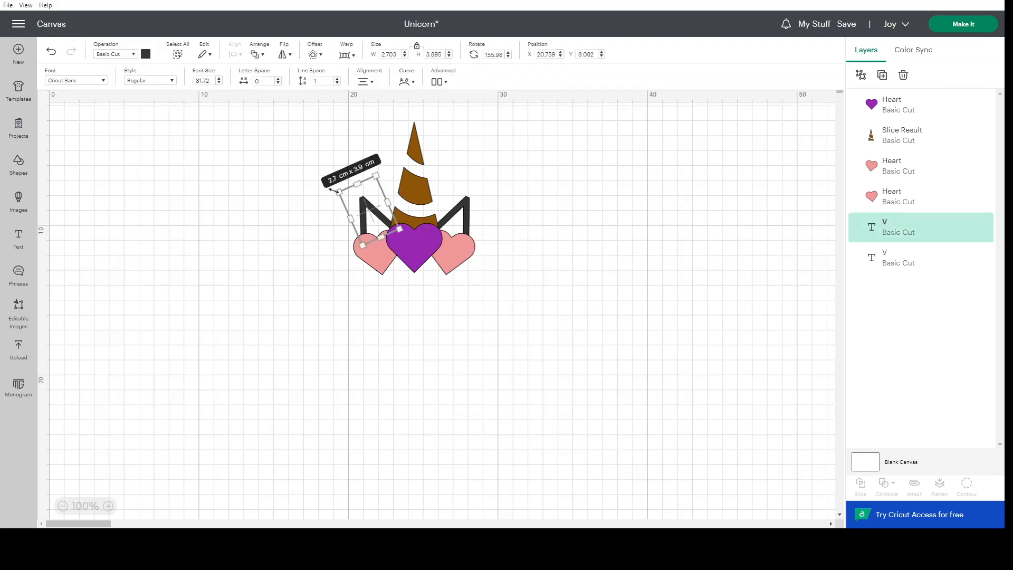
{"action": "left_click_drag", "start_coordinate": [326, 188], "coordinate": [374, 215]}
{"action": "left_click", "coordinate": [469, 212]}
{"action": "left_click", "coordinate": [376, 217]}
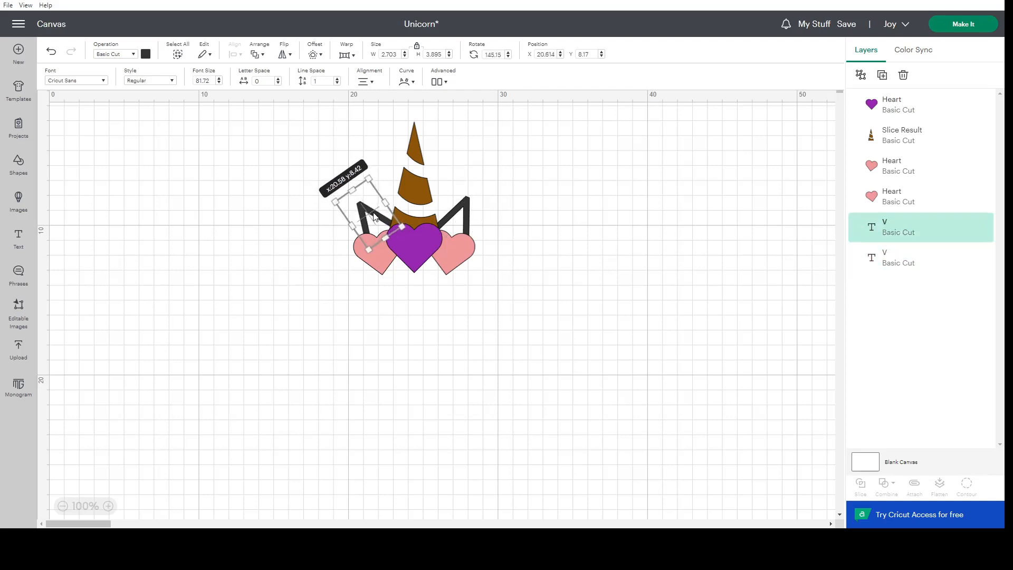
Tilt the right V ear outward to mirror the left ear and save the project.
{"action": "left_click", "coordinate": [449, 216]}
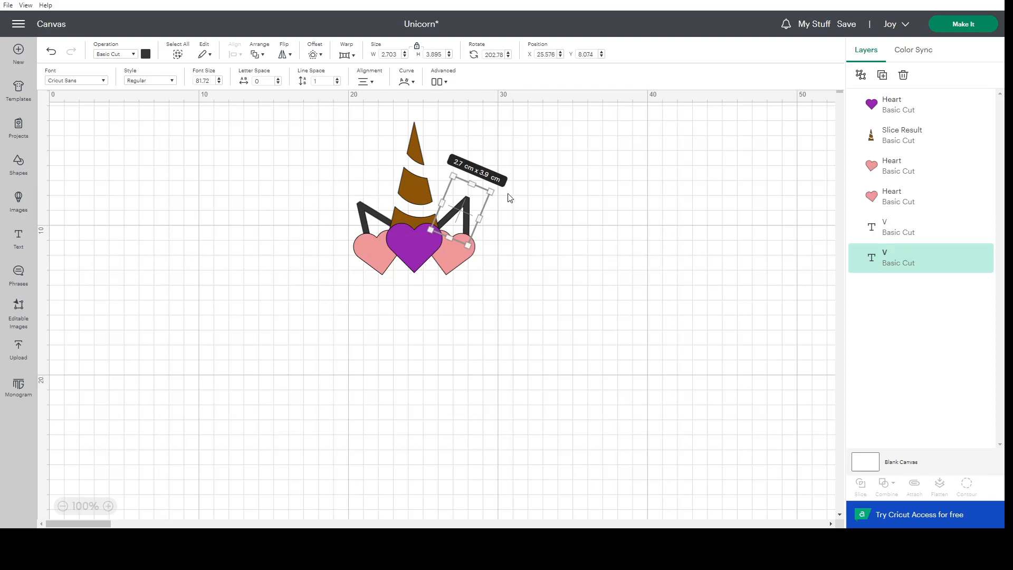
{"action": "left_click_drag", "start_coordinate": [497, 187], "coordinate": [469, 208]}
{"action": "left_click", "coordinate": [522, 219]}
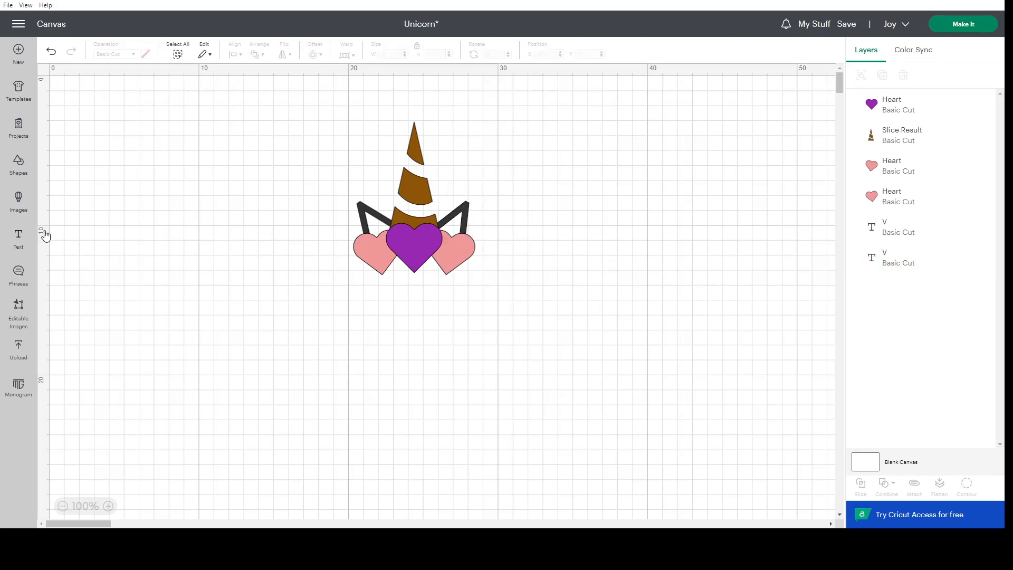
{"action": "left_click", "coordinate": [846, 25]}
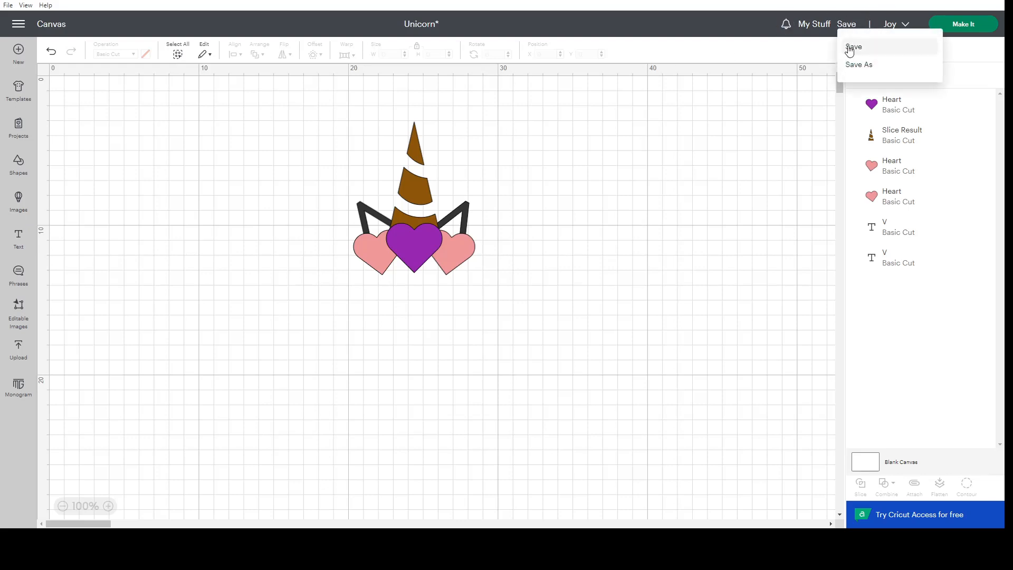
{"action": "left_click", "coordinate": [852, 46]}
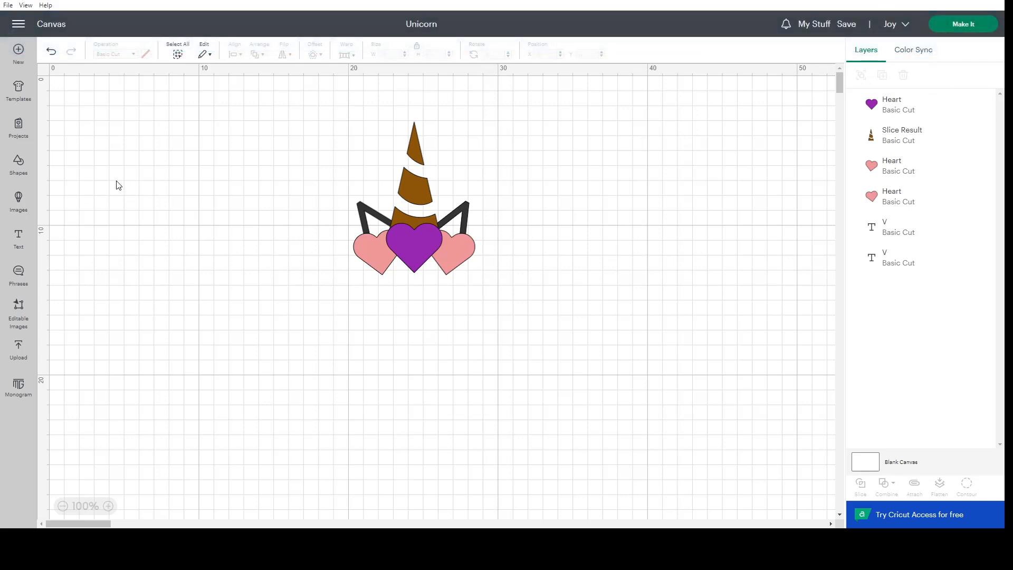
Insert a half circle, rotate it to 270° and place it on the empty canvas below and left of the unicorn.
{"action": "left_click", "coordinate": [14, 175]}
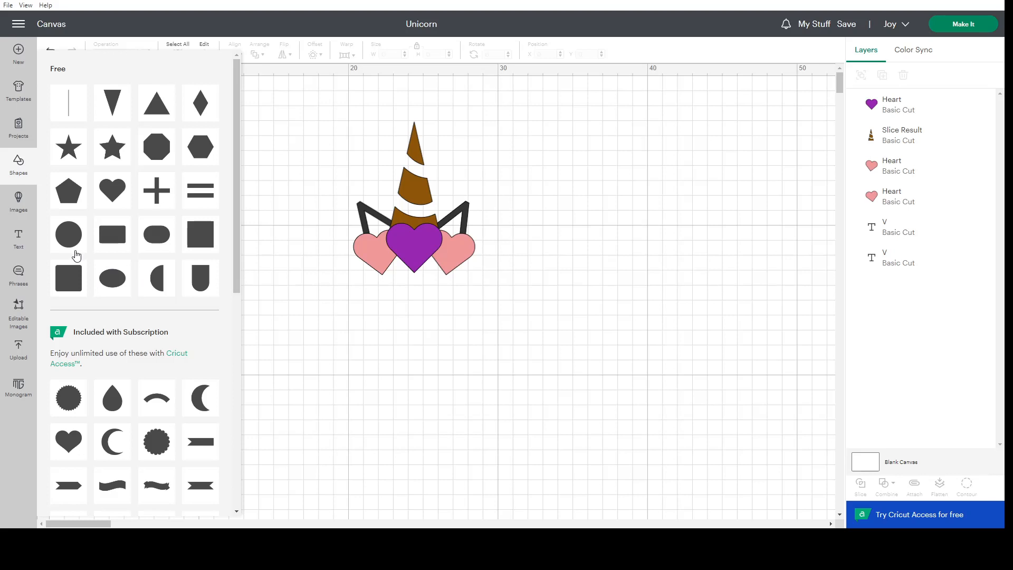
{"action": "left_click", "coordinate": [156, 278]}
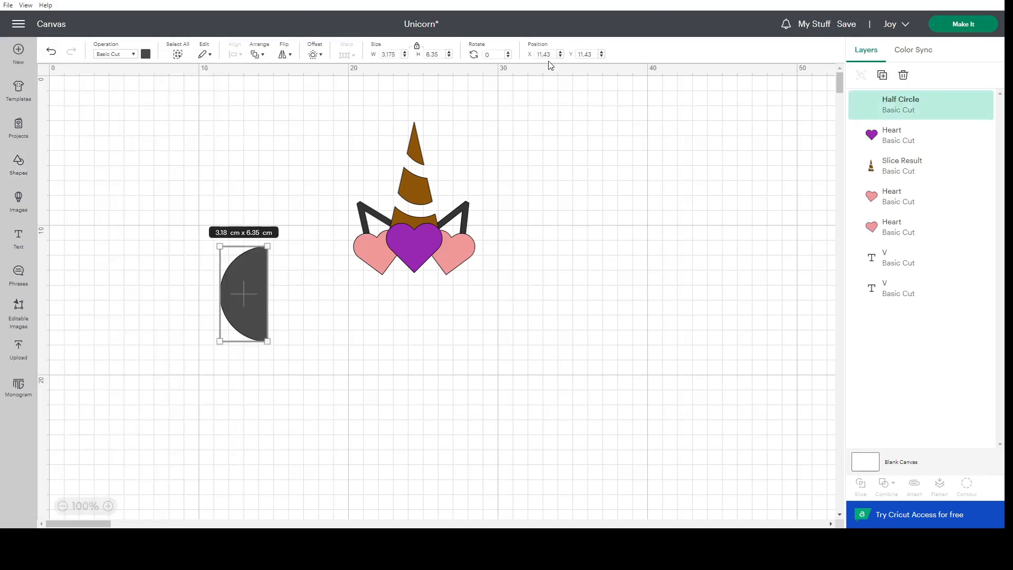
{"action": "left_click", "coordinate": [502, 56]}
{"action": "key", "text": "Return"}
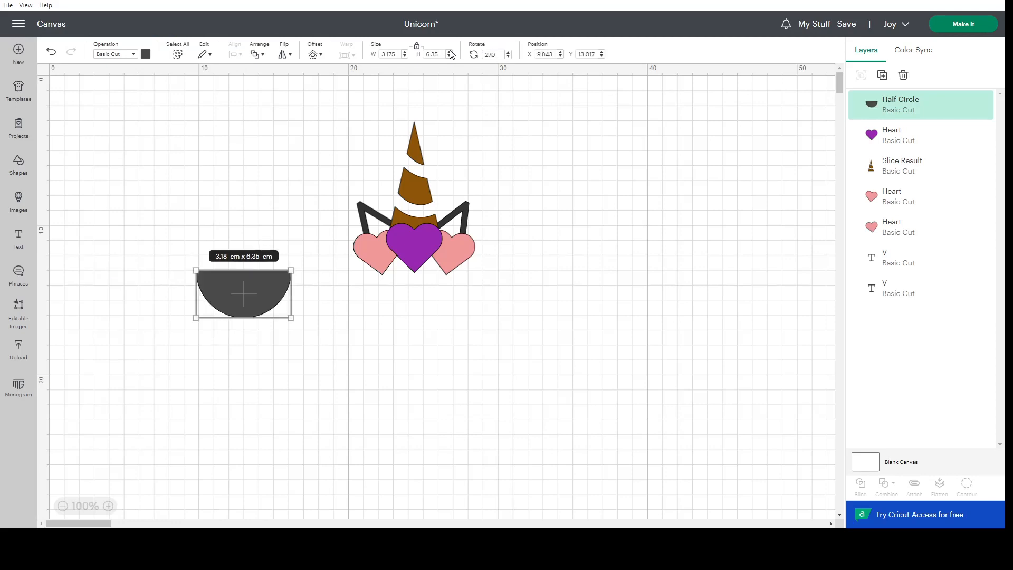
{"action": "left_click_drag", "start_coordinate": [274, 302], "coordinate": [308, 322]}
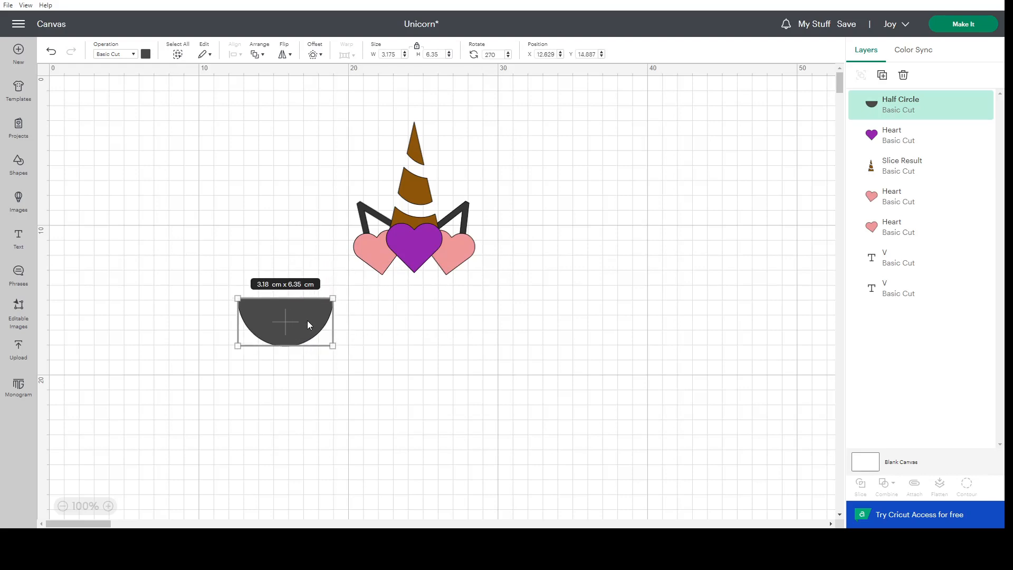
Duplicate the half circle and align the left edges of the two half circles.
{"action": "right_click", "coordinate": [308, 321]}
{"action": "left_click", "coordinate": [342, 135]}
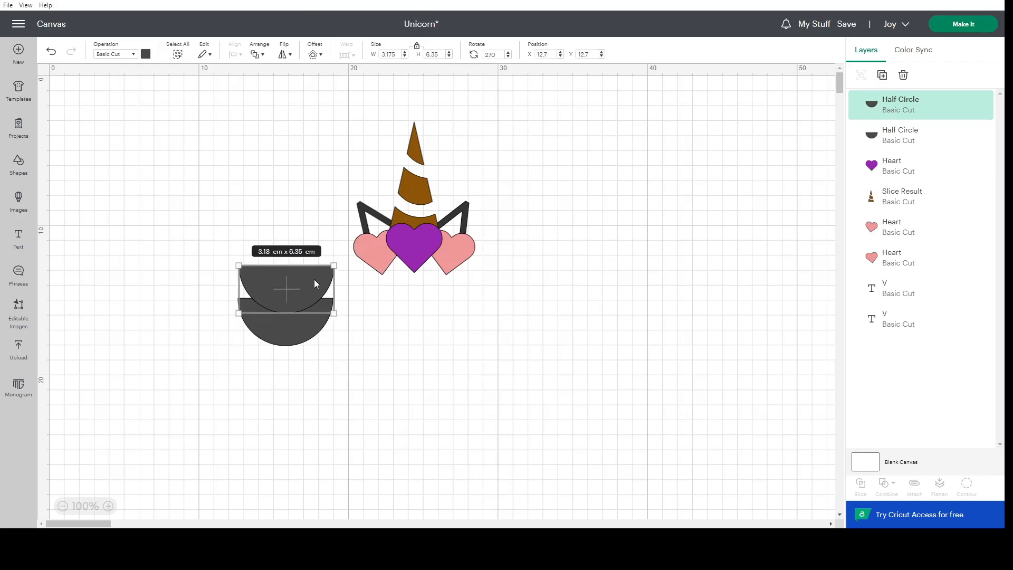
{"action": "left_click", "coordinate": [298, 332], "text": "shift"}
{"action": "left_click", "coordinate": [234, 55]}
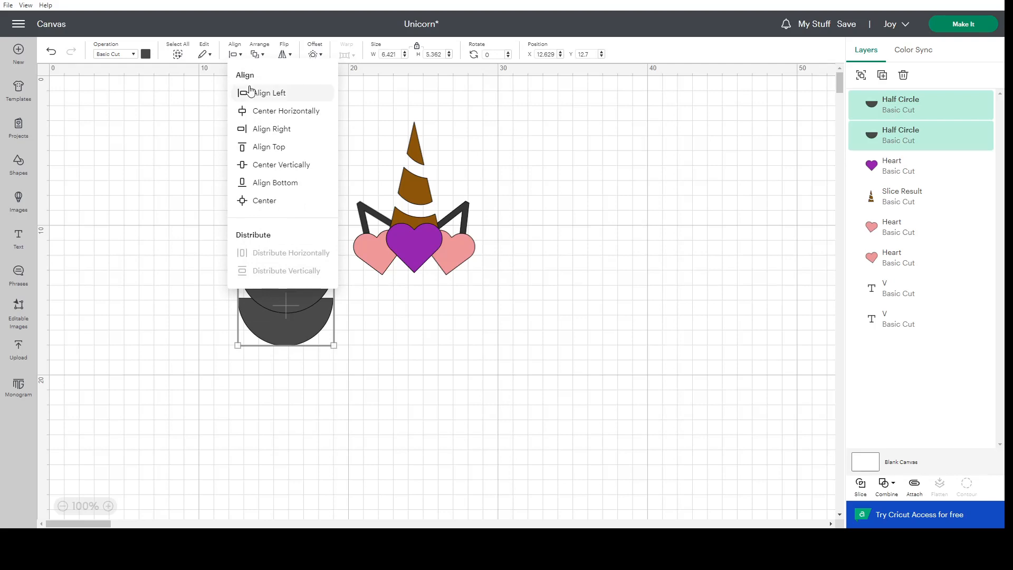
{"action": "left_click", "coordinate": [244, 92]}
{"action": "left_click", "coordinate": [396, 323]}
Nudge the upper half circle down to a Y position of about 13.3 cm so it overlaps the lower one.
{"action": "left_click", "coordinate": [290, 289]}
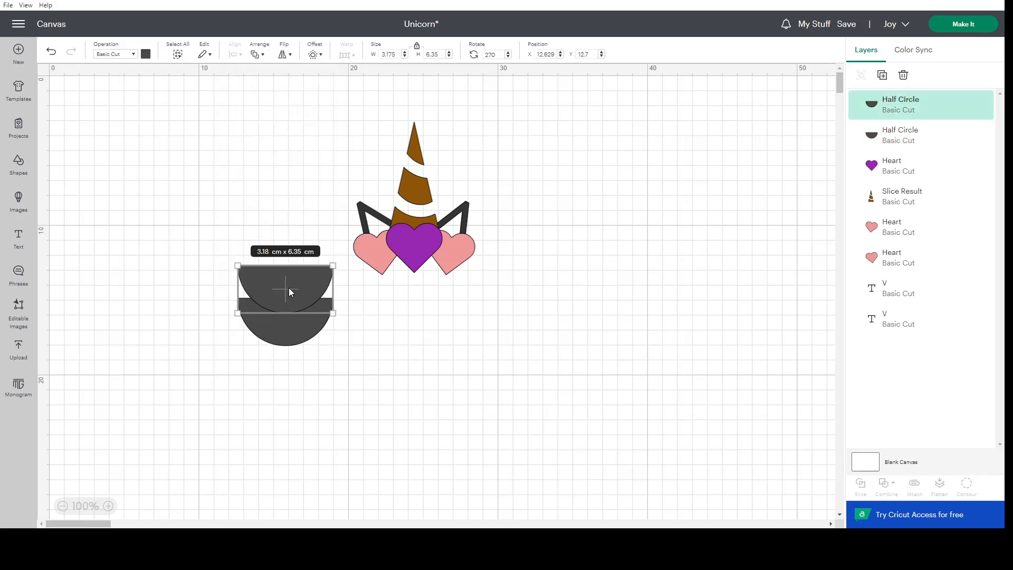
{"action": "key", "text": "Down"}
{"action": "key", "text": "Down"}
{"action": "key", "text": "Down"}
{"action": "key", "text": "Down"}
{"action": "key", "text": "Down"}
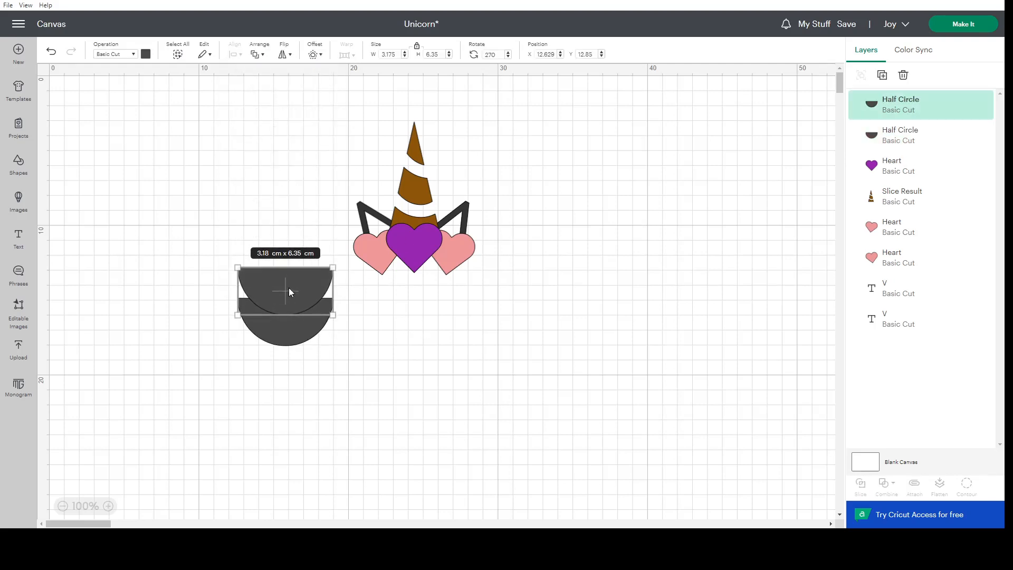
{"action": "key", "text": "Down"}
{"action": "key", "text": "Down"}
{"action": "key", "text": "Down"}
{"action": "key", "text": "Down"}
{"action": "key", "text": "Down"}
{"action": "key", "text": "Down"}
{"action": "key", "text": "Down"}
{"action": "key", "text": "Down"}
{"action": "key", "text": "Down"}
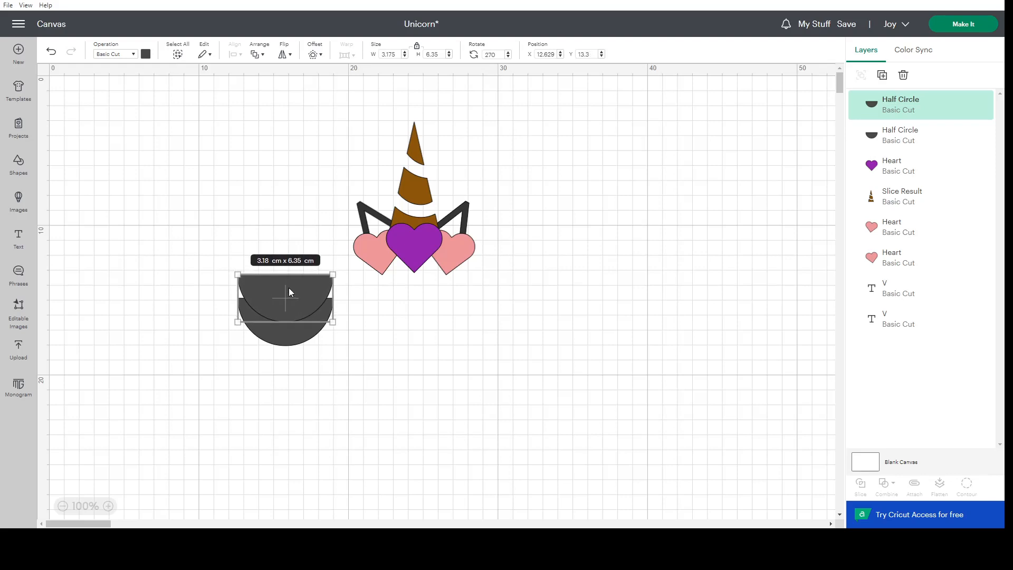
{"action": "left_click", "coordinate": [307, 337]}
{"action": "left_click", "coordinate": [419, 347]}
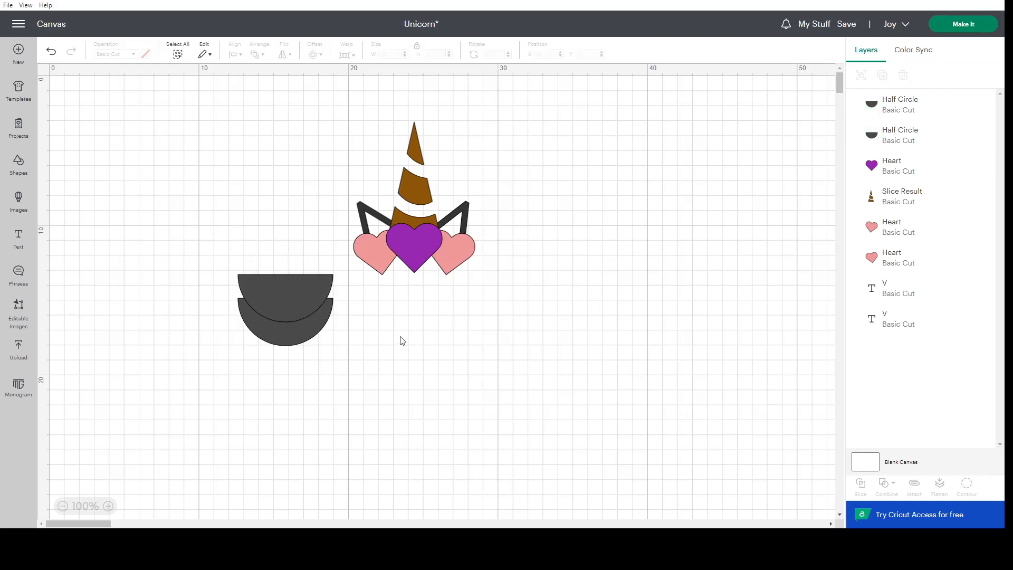
Slice the two overlapping half circles and delete the leftover piece above the lower half circle.
{"action": "left_click_drag", "start_coordinate": [346, 275], "coordinate": [253, 367]}
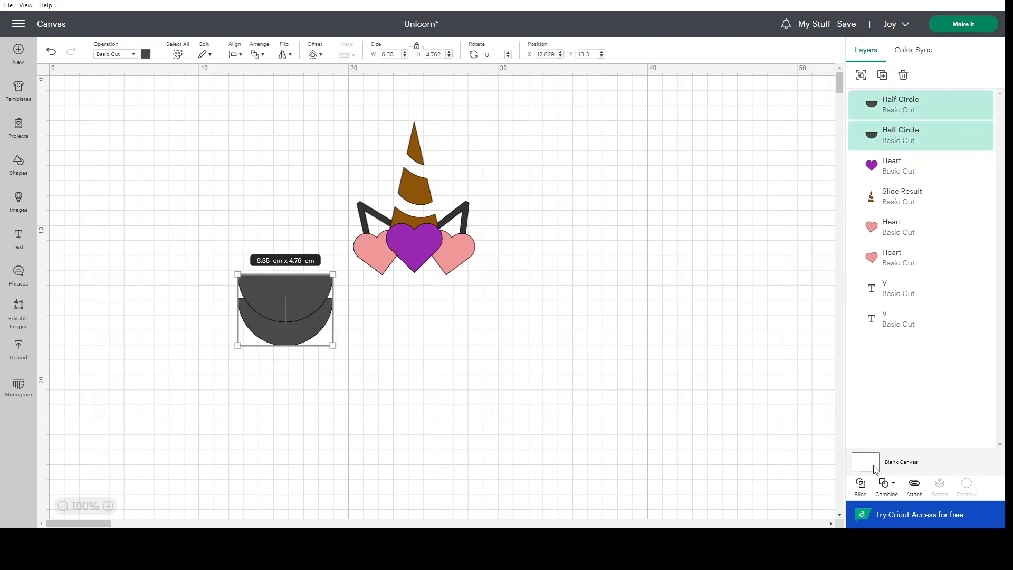
{"action": "left_click", "coordinate": [861, 490]}
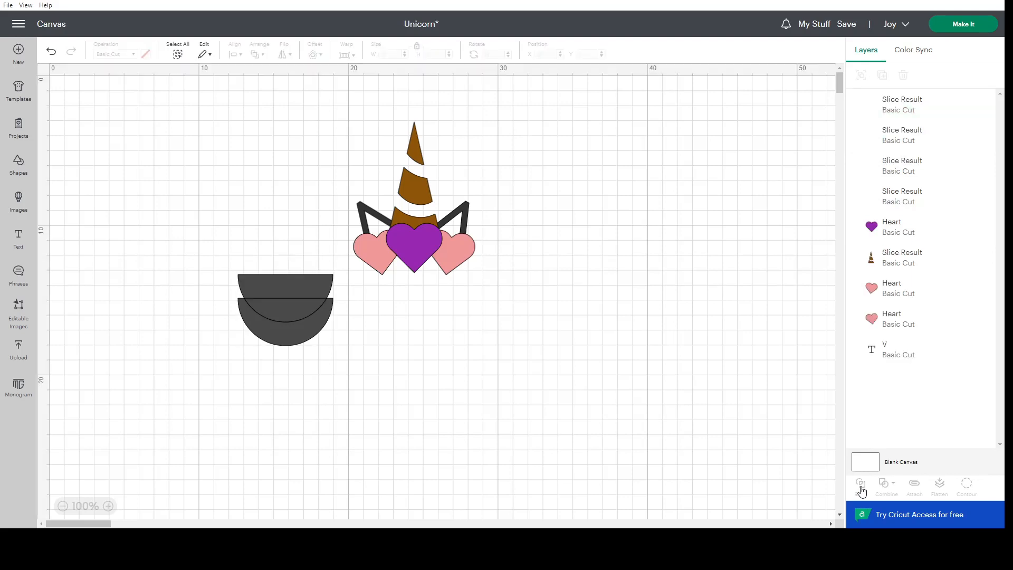
{"action": "left_click", "coordinate": [299, 293]}
{"action": "key", "text": "Delete"}
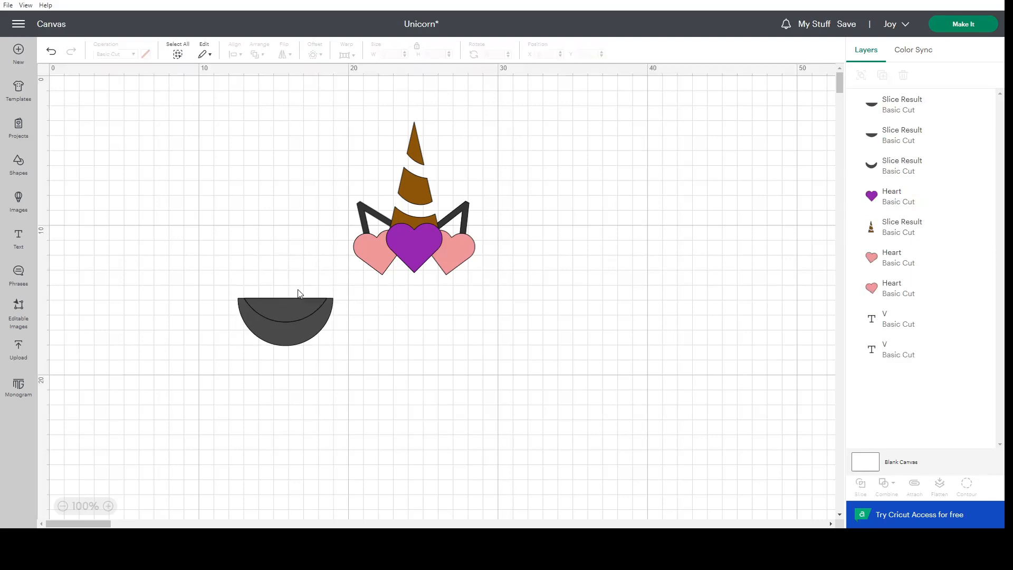
{"action": "left_click", "coordinate": [299, 308]}
{"action": "key", "text": "Delete"}
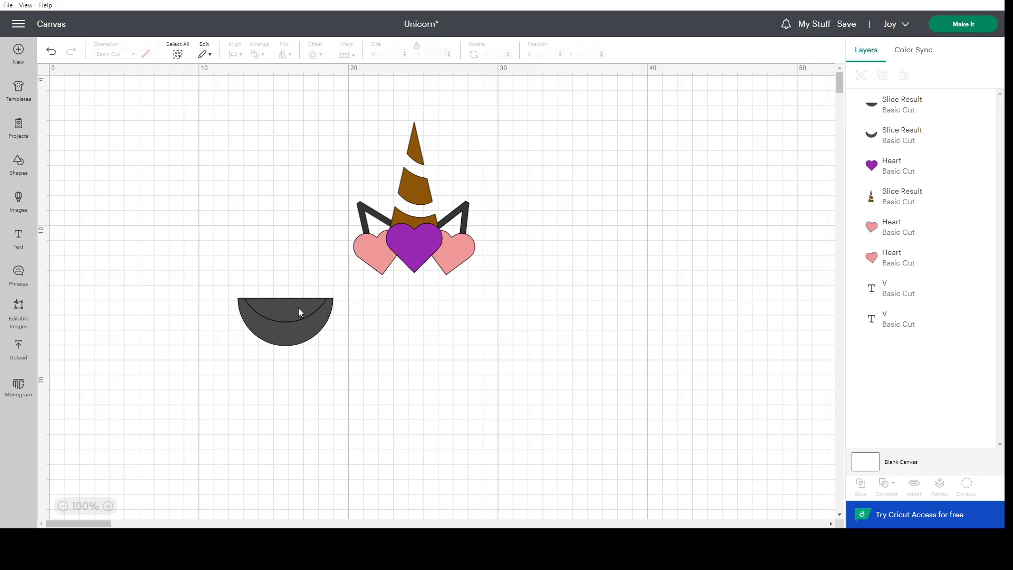
{"action": "left_click", "coordinate": [299, 308]}
{"action": "key", "text": "Delete"}
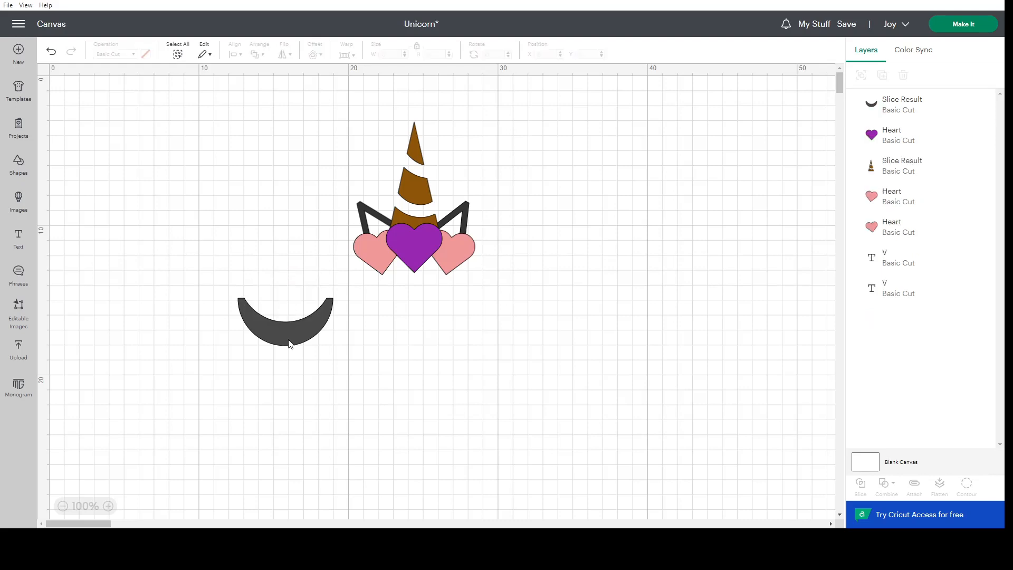
{"action": "left_click", "coordinate": [50, 52]}
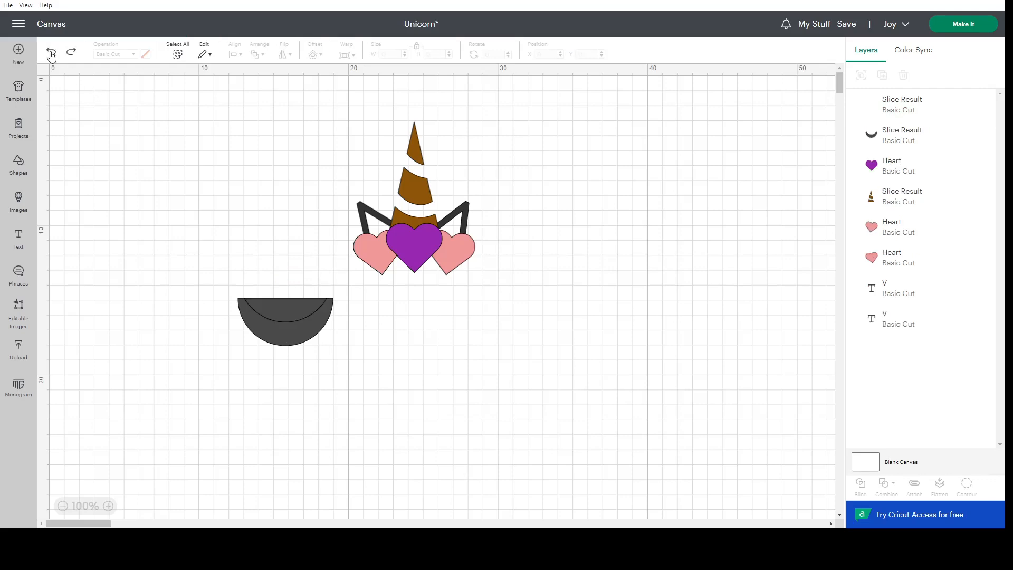
{"action": "left_click", "coordinate": [51, 52]}
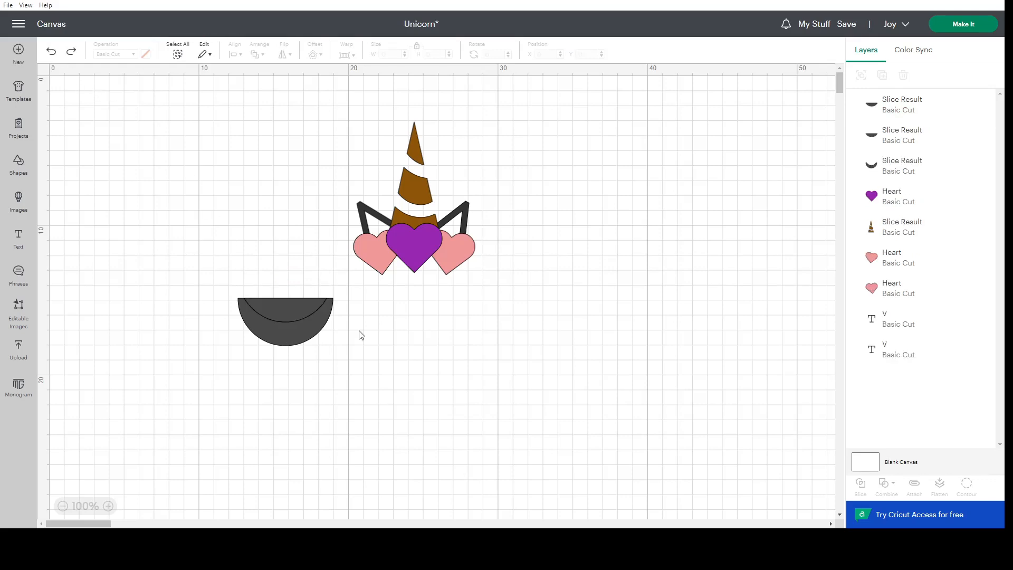
Move the two overlap pieces above the large crescent, stack them with a small vertical offset and center them horizontally on each other.
{"action": "left_click", "coordinate": [281, 311]}
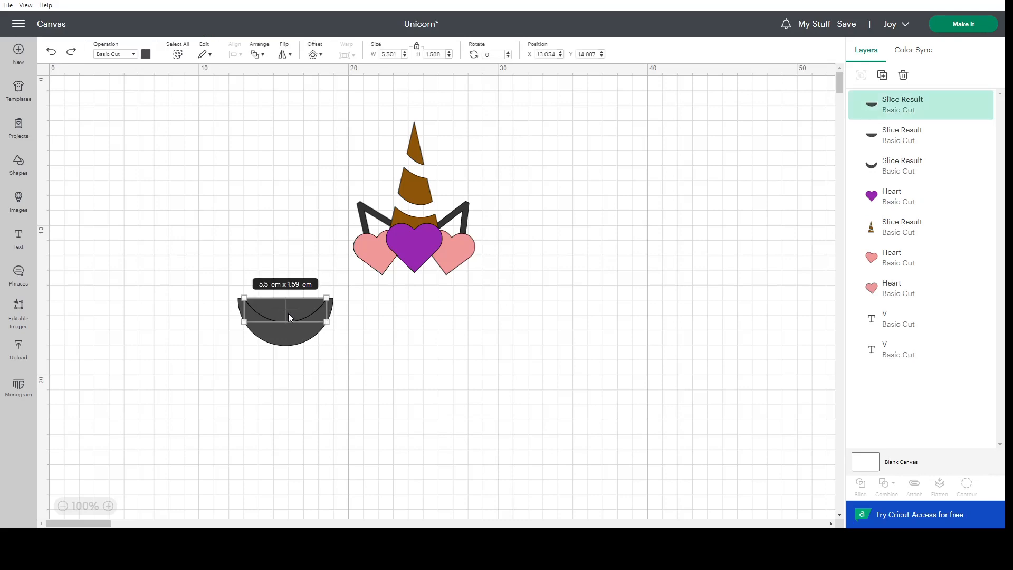
{"action": "left_click_drag", "start_coordinate": [281, 308], "coordinate": [270, 257]}
{"action": "left_click_drag", "start_coordinate": [291, 309], "coordinate": [279, 221]}
{"action": "mouse_move", "coordinate": [275, 266]}
{"action": "left_mouse_down"}
{"action": "mouse_move", "coordinate": [284, 237]}
{"action": "mouse_move", "coordinate": [283, 259]}
{"action": "left_mouse_up"}
{"action": "left_click", "coordinate": [173, 197]}
{"action": "left_click", "coordinate": [281, 293]}
{"action": "left_click_drag", "start_coordinate": [323, 220], "coordinate": [231, 263]}
{"action": "left_click", "coordinate": [232, 55]}
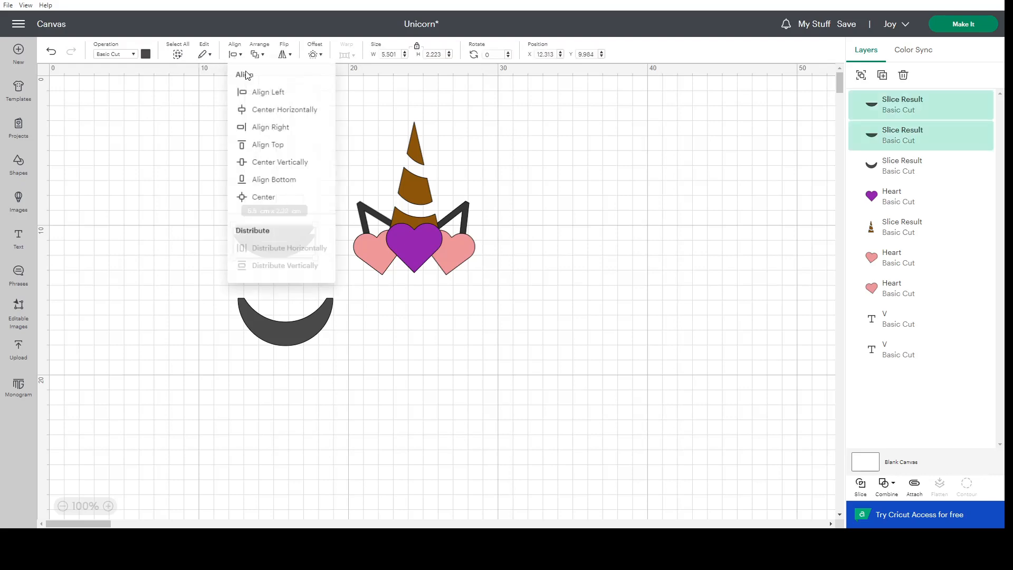
{"action": "left_click", "coordinate": [259, 115]}
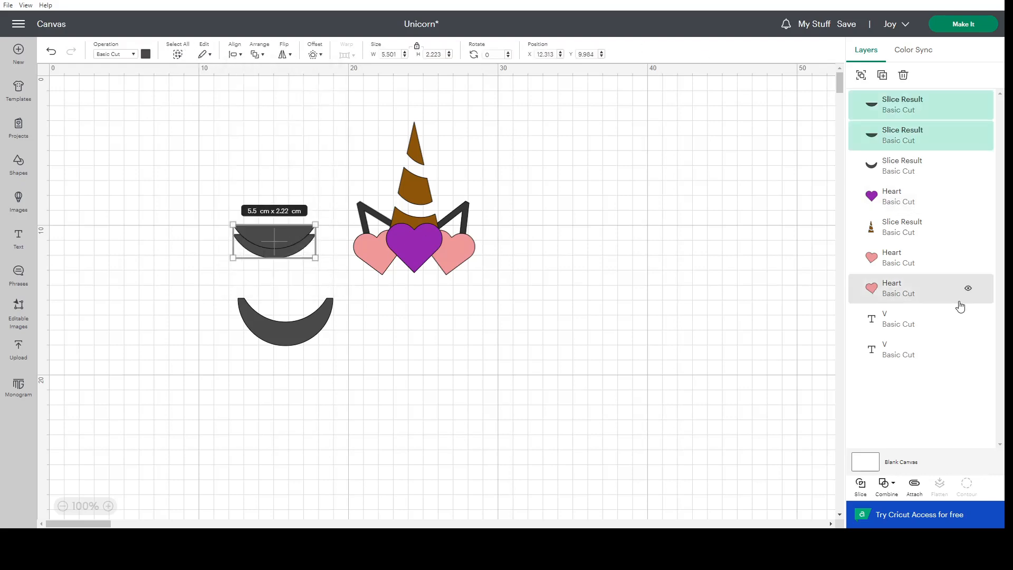
Slice the two stacked overlap pieces and delete every piece except the thin lower crescent.
{"action": "left_click", "coordinate": [861, 486]}
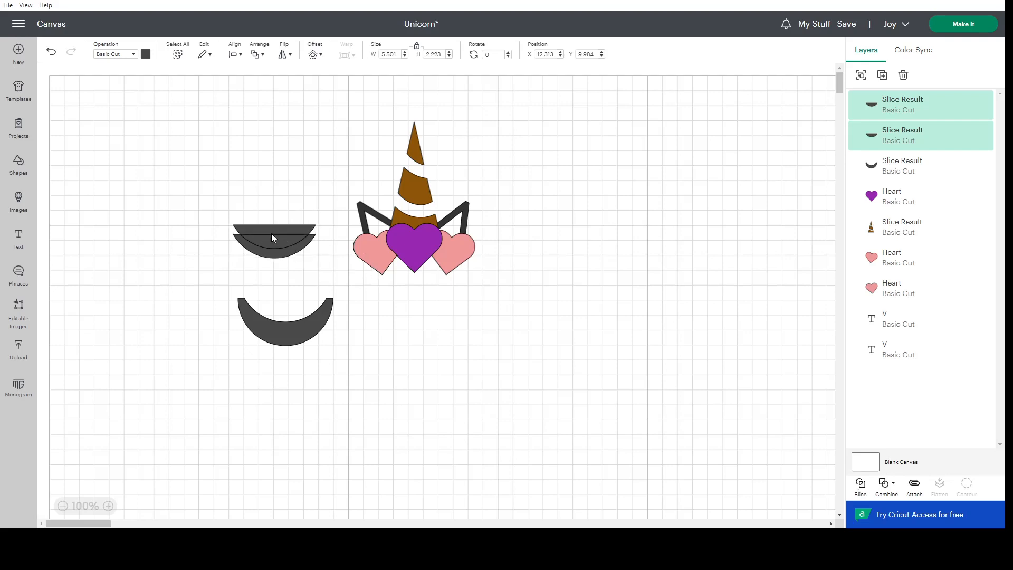
{"action": "left_click", "coordinate": [273, 236]}
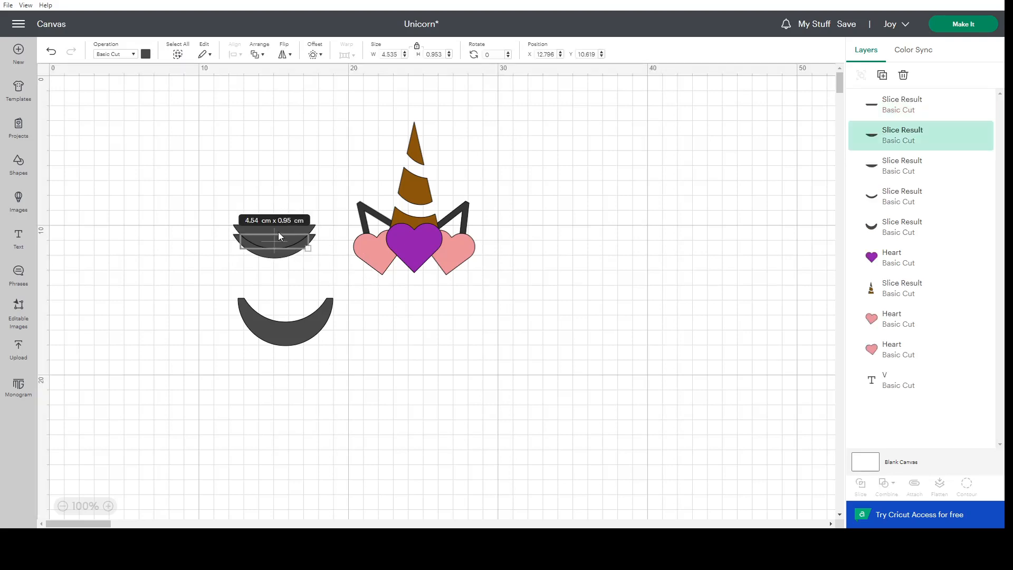
{"action": "key", "text": "Delete"}
{"action": "left_click", "coordinate": [278, 232]}
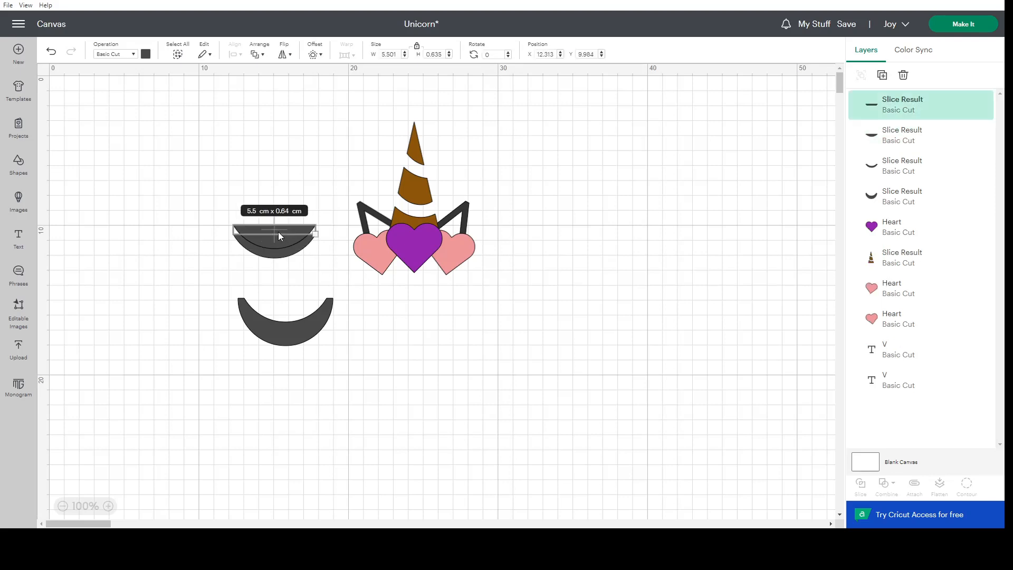
{"action": "key", "text": "Delete"}
{"action": "left_click", "coordinate": [279, 240]}
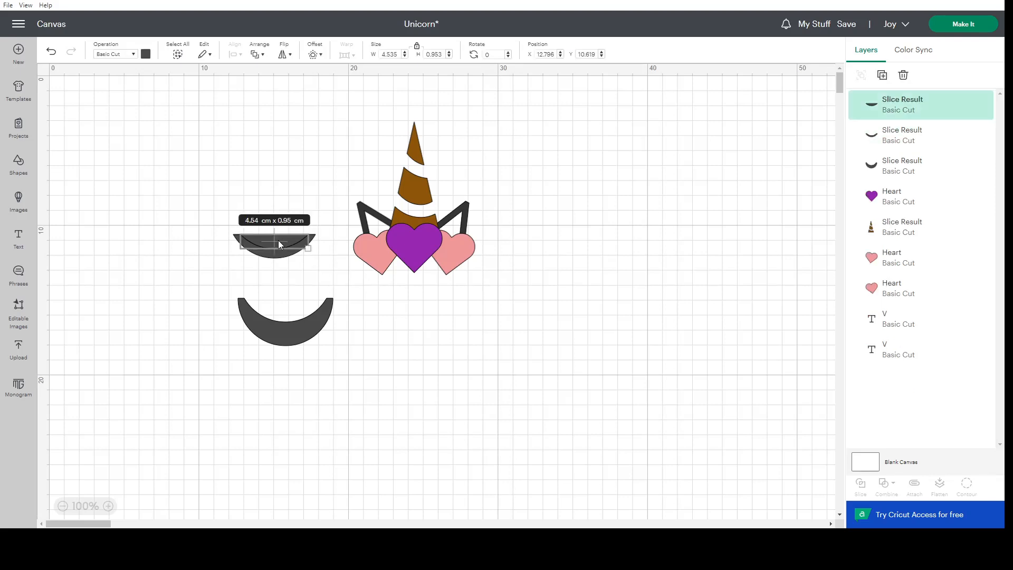
{"action": "key", "text": "Delete"}
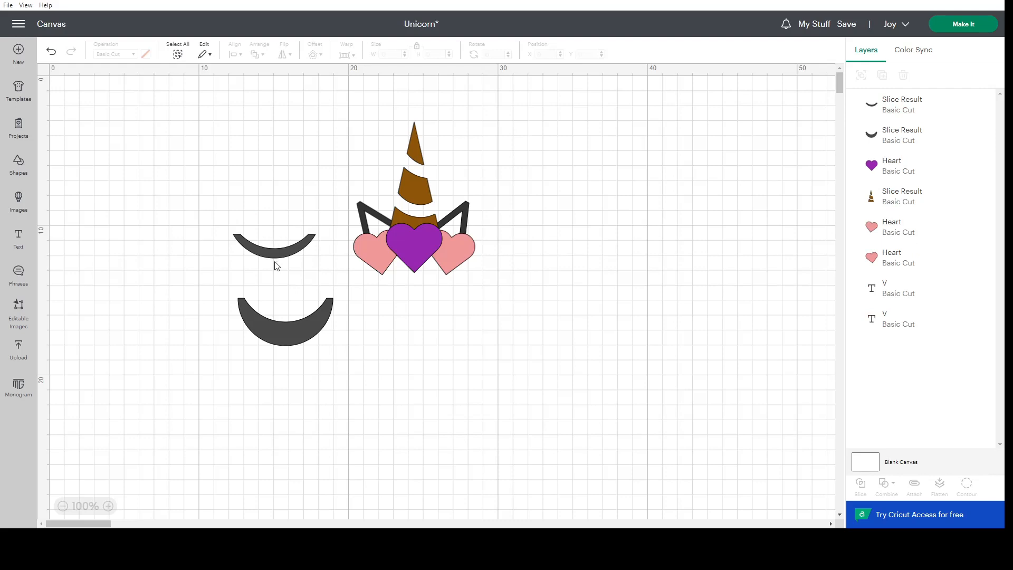
Rename the brown striped horn's layer as Horn.
{"action": "left_click", "coordinate": [906, 136]}
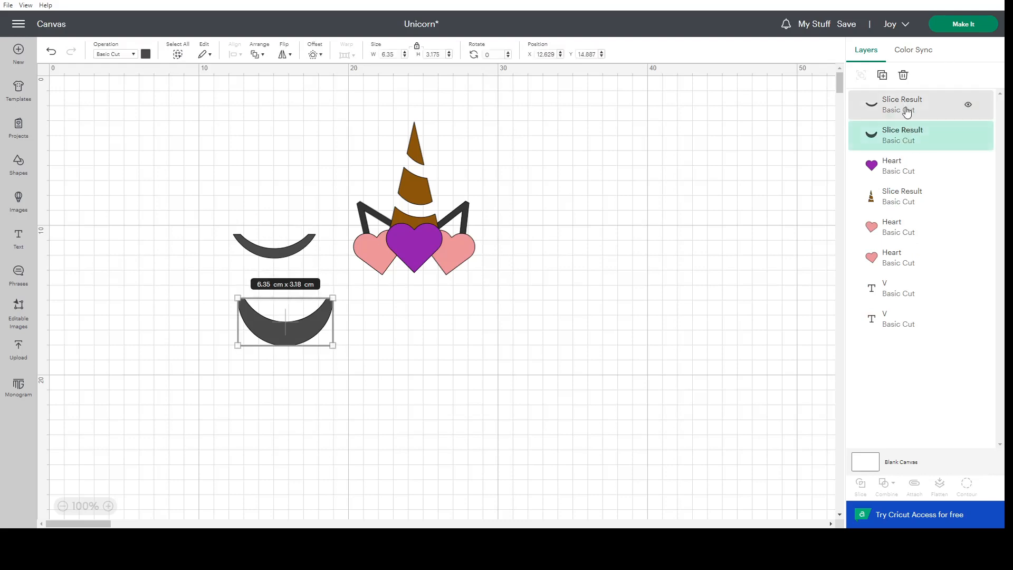
{"action": "left_click", "coordinate": [906, 112]}
{"action": "left_click", "coordinate": [934, 199]}
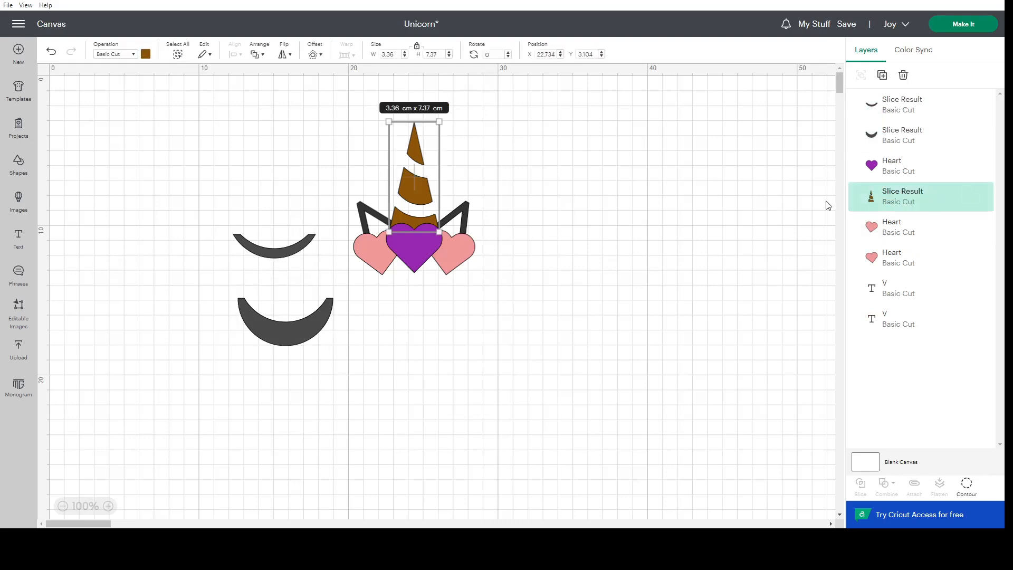
{"action": "double_click", "coordinate": [903, 198]}
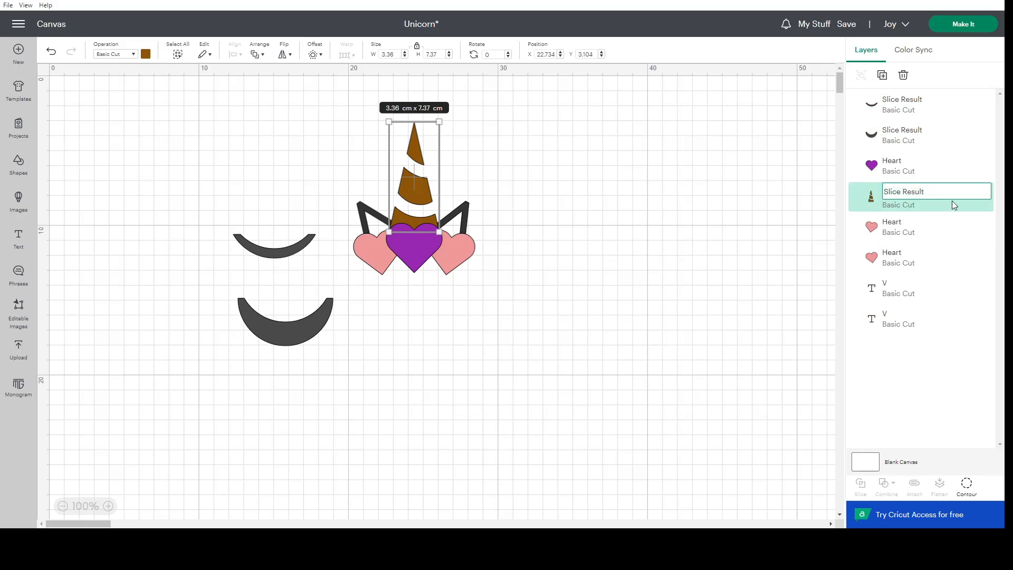
{"action": "type", "text": "Horn"}
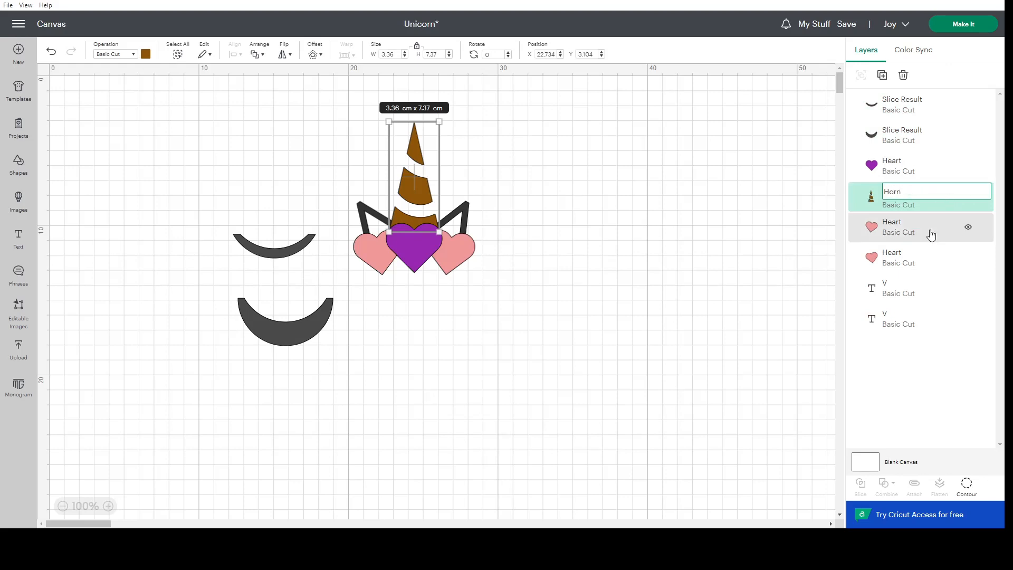
{"action": "left_click", "coordinate": [904, 289]}
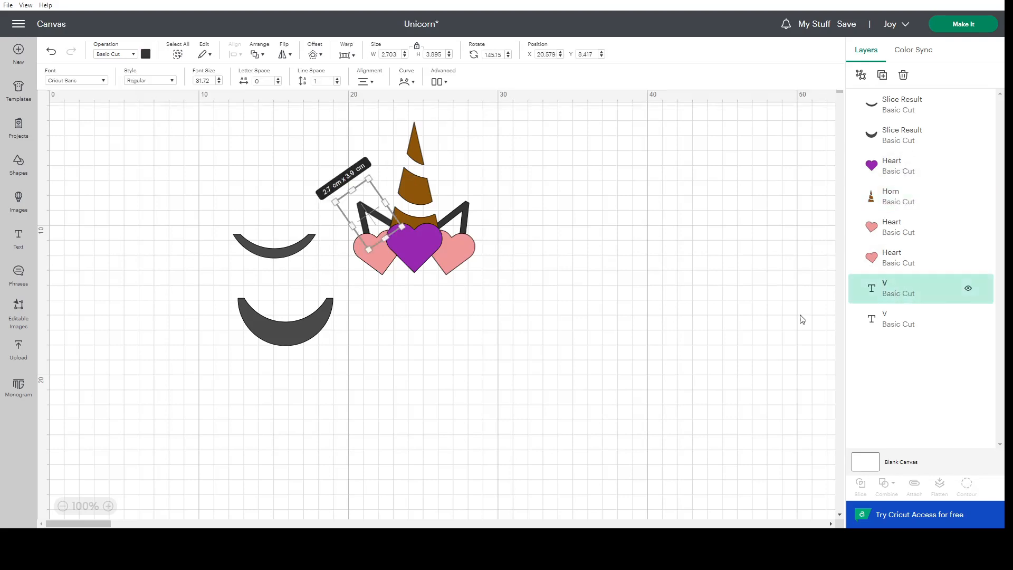
{"action": "left_click", "coordinate": [364, 397]}
Move the thin crescent to the large crescent's right tip and scale it down to about 3.06 × 0.88 cm.
{"action": "left_click", "coordinate": [294, 255]}
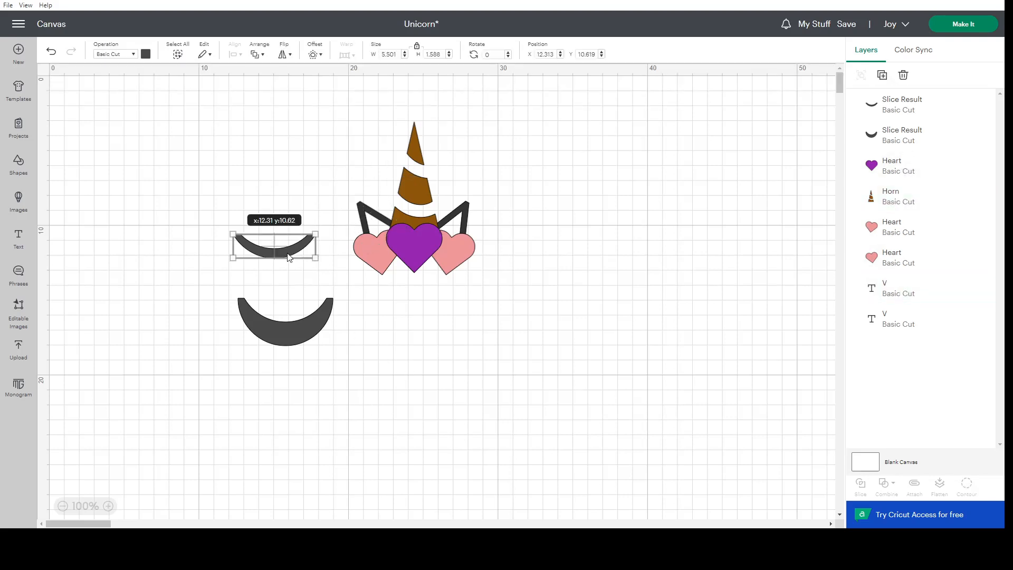
{"action": "left_click", "coordinate": [286, 336]}
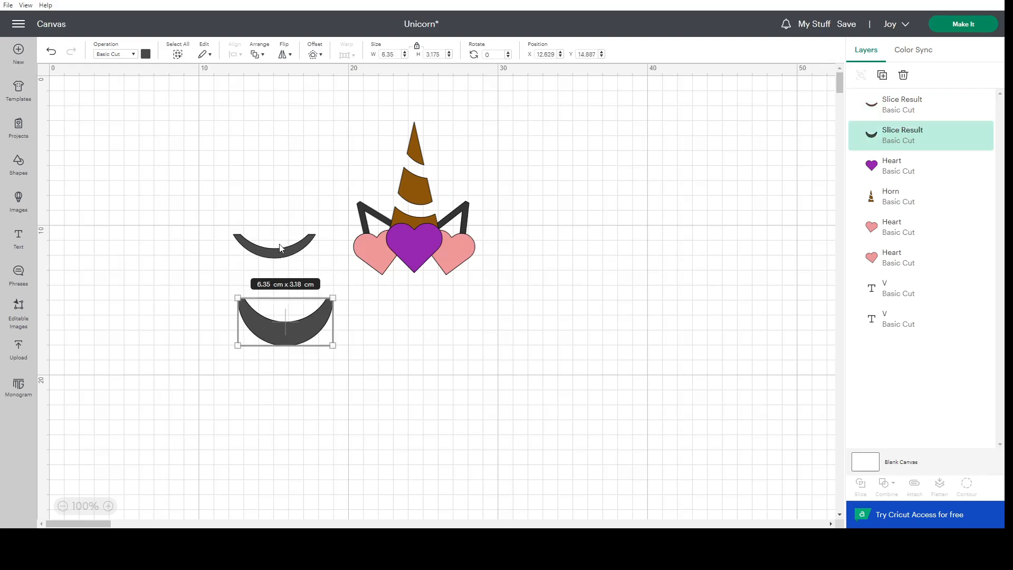
{"action": "left_click_drag", "start_coordinate": [282, 253], "coordinate": [348, 305]}
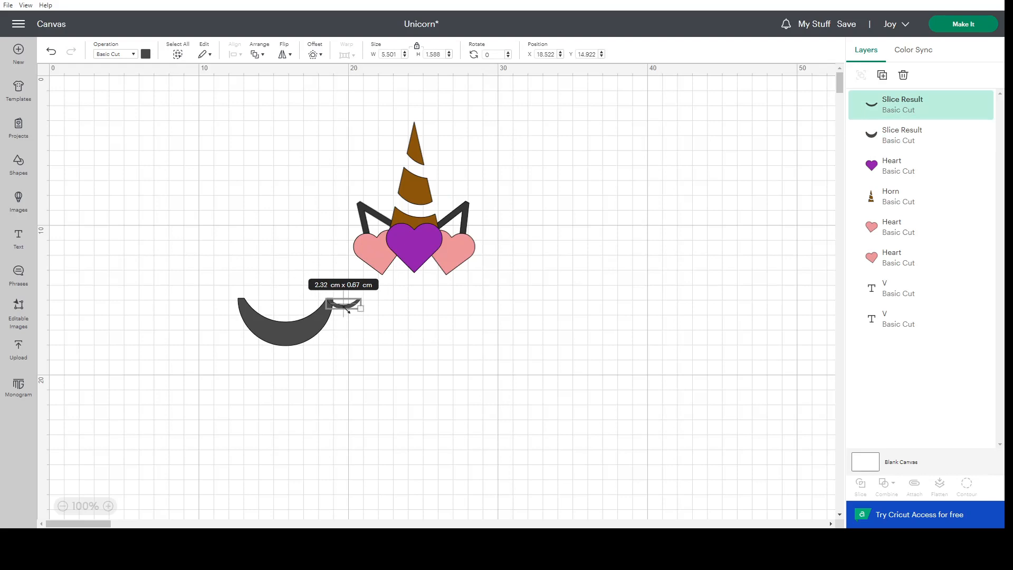
{"action": "left_click", "coordinate": [403, 332]}
{"action": "left_click_drag", "start_coordinate": [347, 310], "coordinate": [349, 311]}
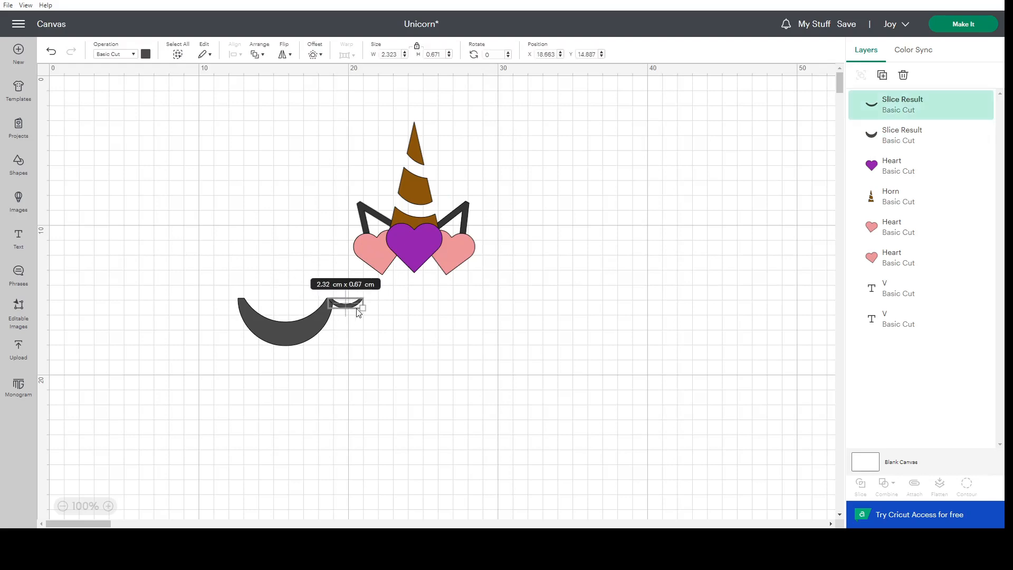
{"action": "left_click_drag", "start_coordinate": [363, 307], "coordinate": [374, 312]}
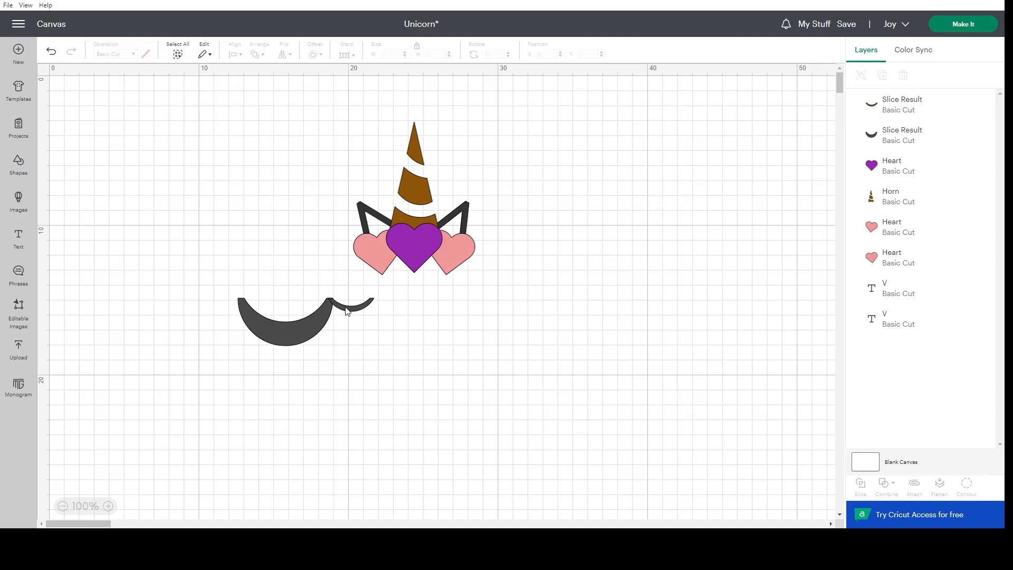
Shift the thin crescent slightly left to an X position of about 18.63 cm so it overlaps the large crescent's right tip.
{"action": "left_click", "coordinate": [109, 506]}
{"action": "left_click", "coordinate": [108, 506]}
{"action": "left_click", "coordinate": [109, 506]}
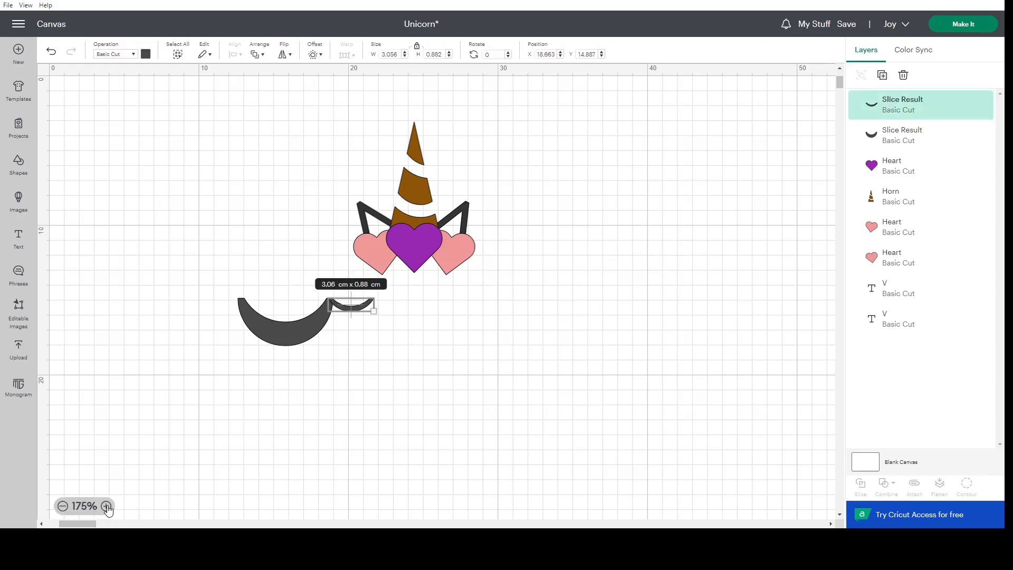
{"action": "left_click", "coordinate": [109, 506]}
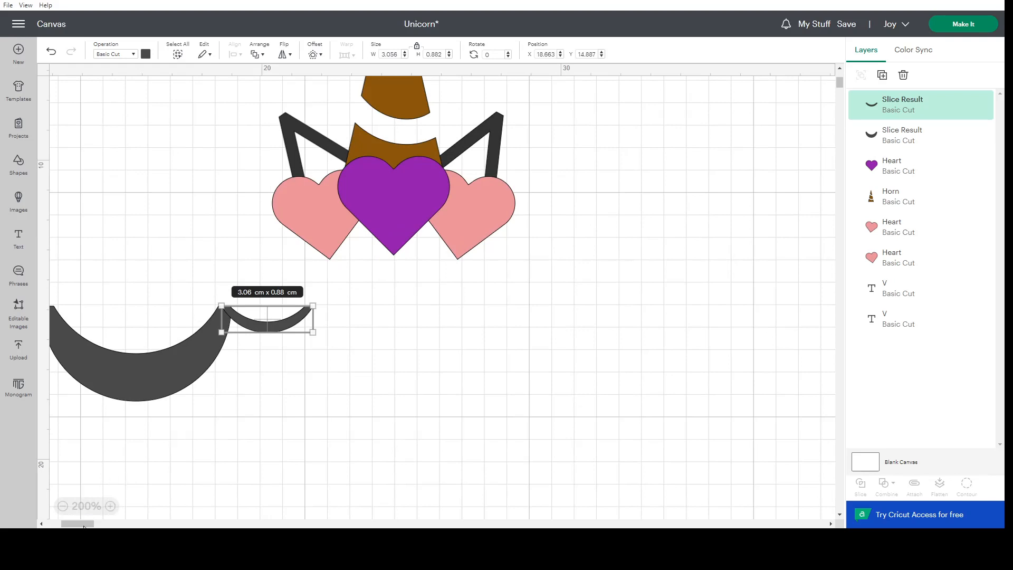
{"action": "left_click", "coordinate": [117, 508]}
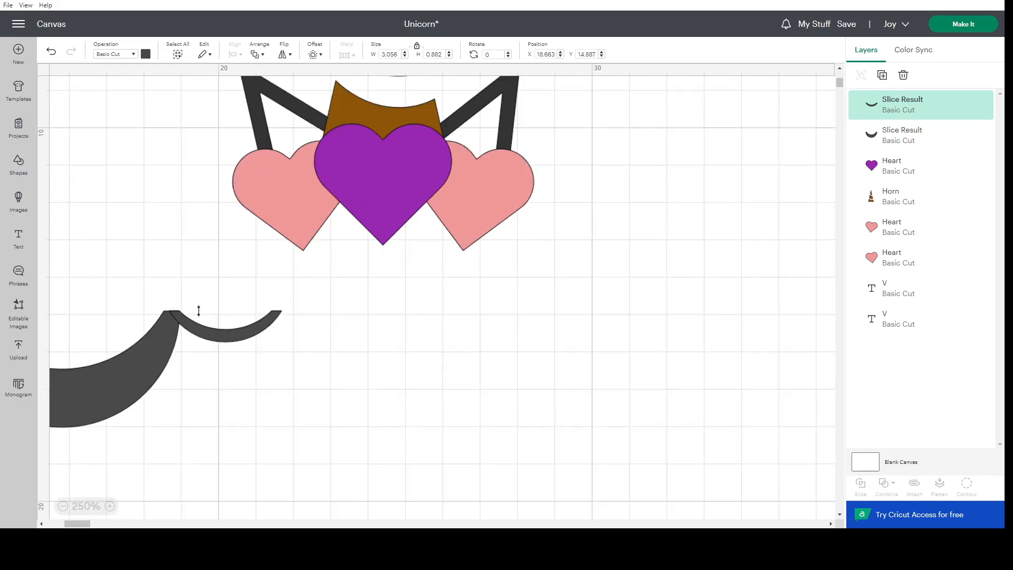
{"action": "left_click", "coordinate": [144, 248]}
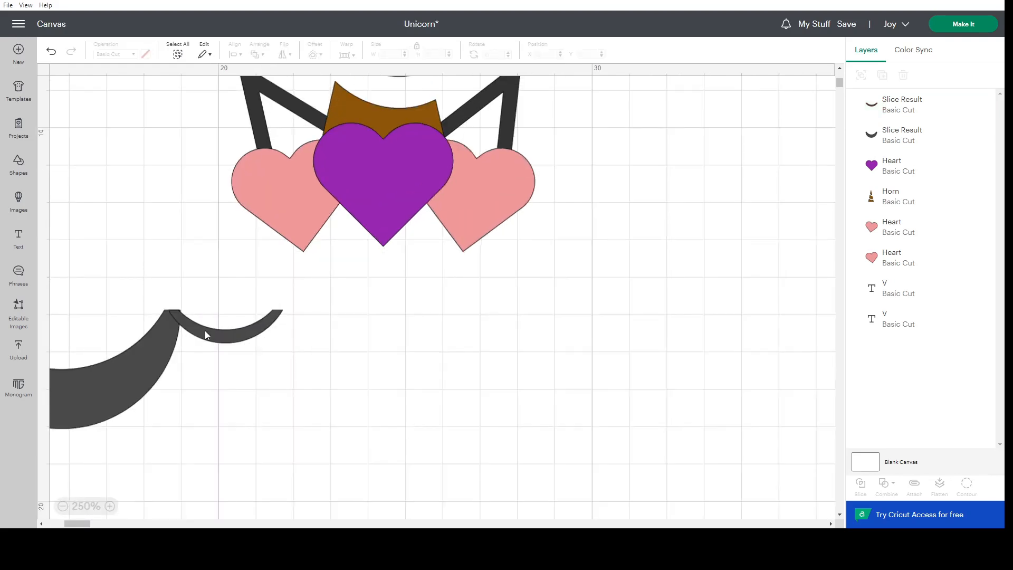
{"action": "left_click", "coordinate": [205, 332]}
{"action": "left_click_drag", "start_coordinate": [204, 330], "coordinate": [208, 334]}
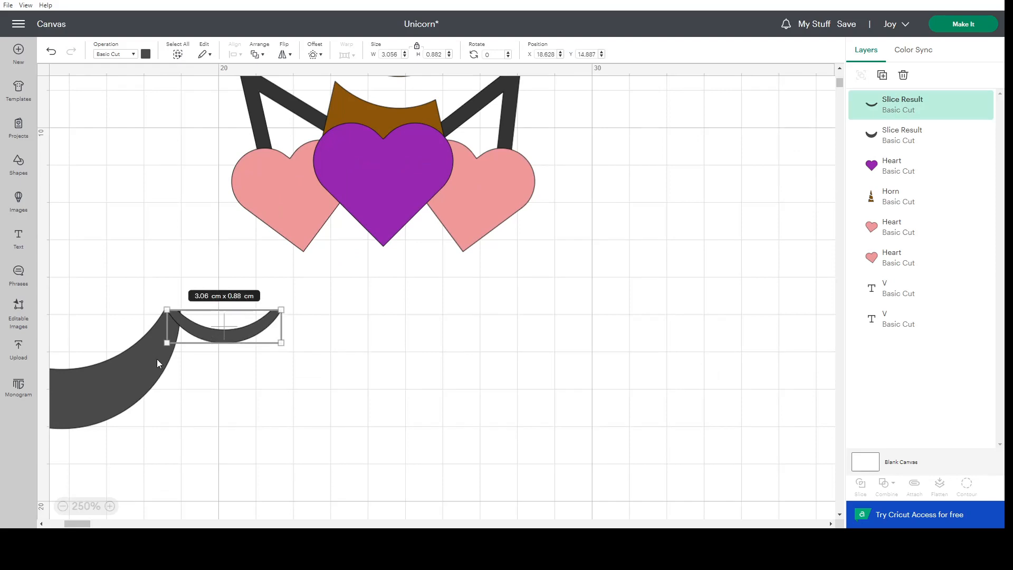
Align the top edges of the thin crescent and the large crescent.
{"action": "left_click", "coordinate": [157, 359], "text": "shift"}
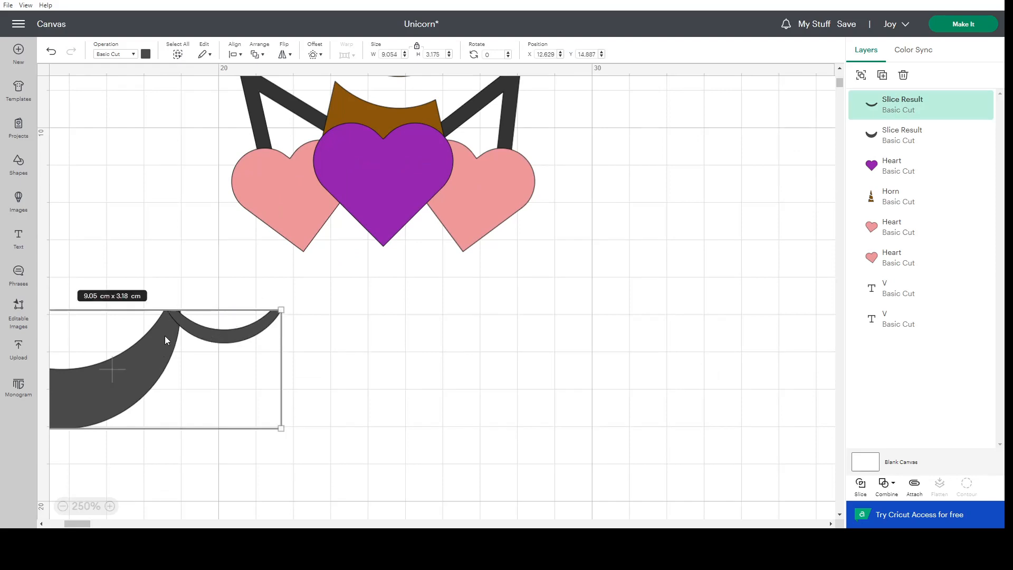
{"action": "left_click", "coordinate": [235, 55]}
{"action": "left_click", "coordinate": [271, 149]}
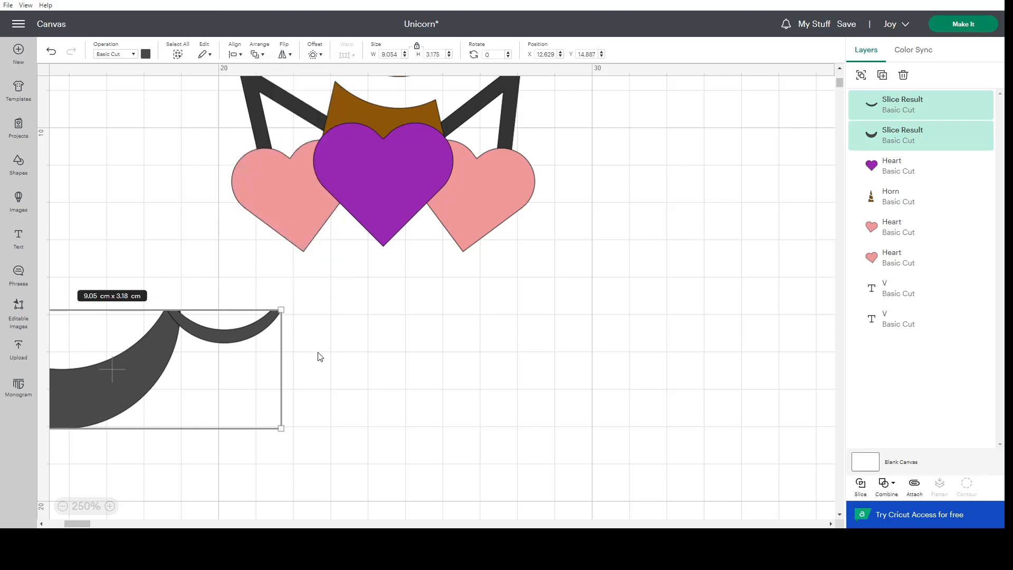
{"action": "left_click", "coordinate": [396, 352]}
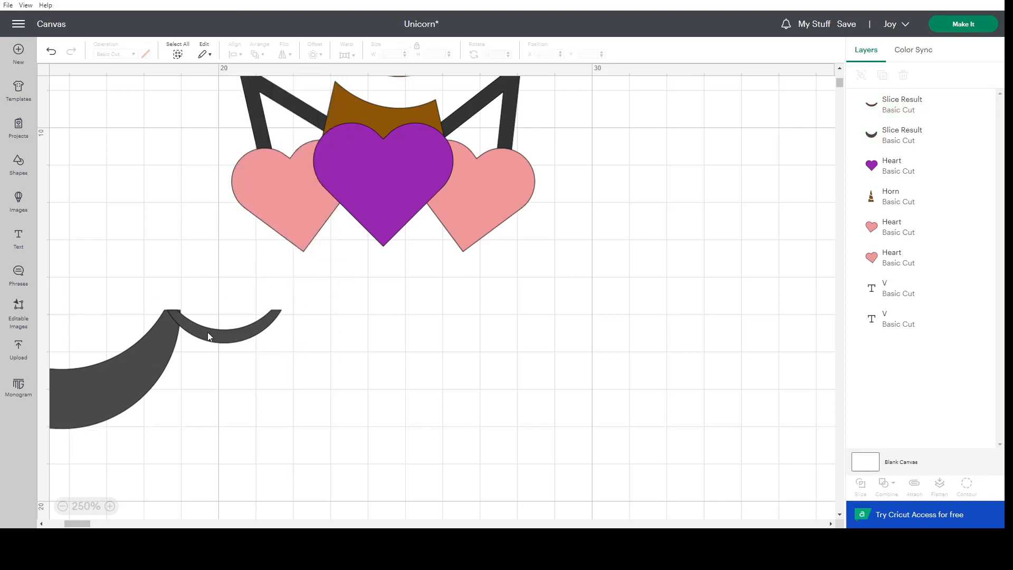
Nudge the thin crescent right to an X position of about 18.7 cm.
{"action": "left_click", "coordinate": [207, 334]}
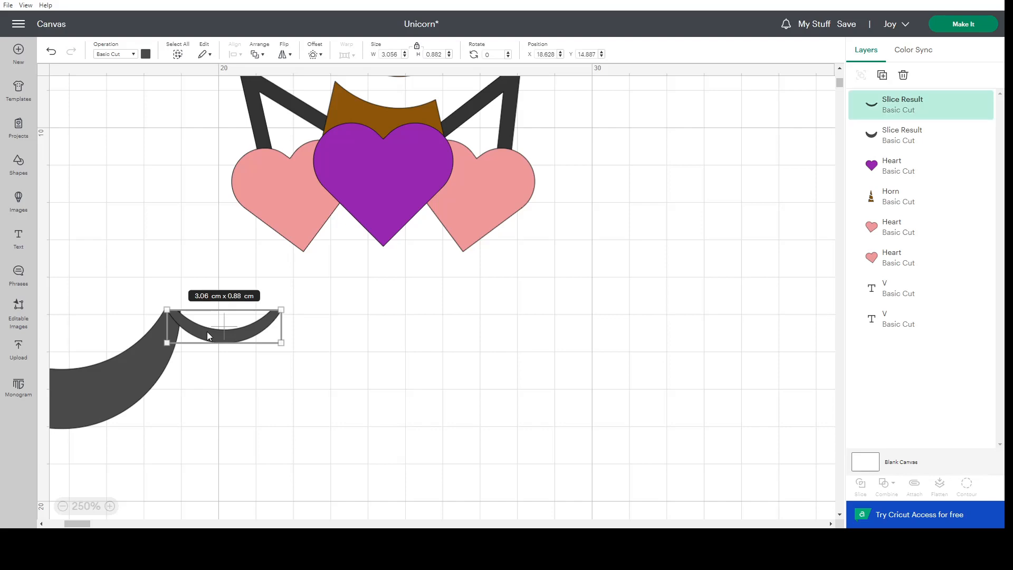
{"action": "key", "text": "Right"}
{"action": "key", "text": "Right"}
{"action": "key", "text": "Right"}
{"action": "key", "text": "Right"}
{"action": "key", "text": "Right"}
{"action": "key", "text": "Right"}
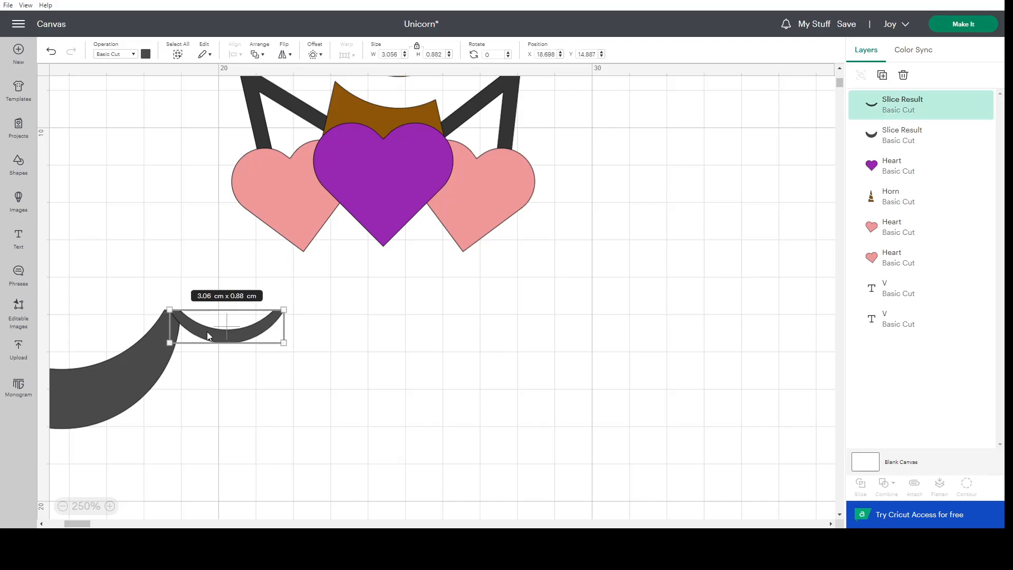
{"action": "left_click", "coordinate": [221, 352]}
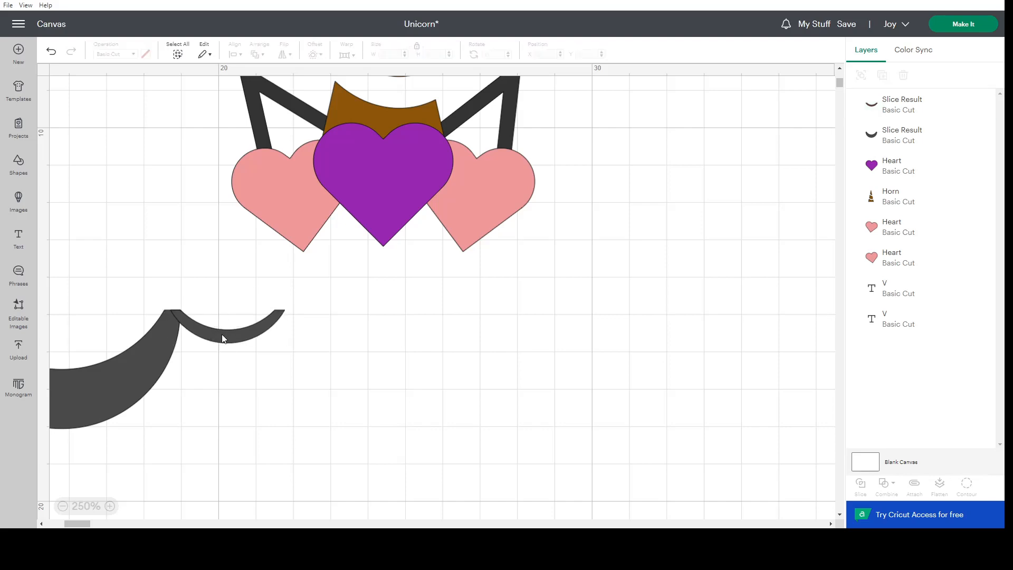
Reshape the thin crescent at the large crescent's right tip to about 2.28 × 1.08 cm.
{"action": "left_click", "coordinate": [222, 335]}
{"action": "left_click_drag", "start_coordinate": [228, 345], "coordinate": [228, 361]}
{"action": "left_click_drag", "start_coordinate": [288, 349], "coordinate": [270, 353]}
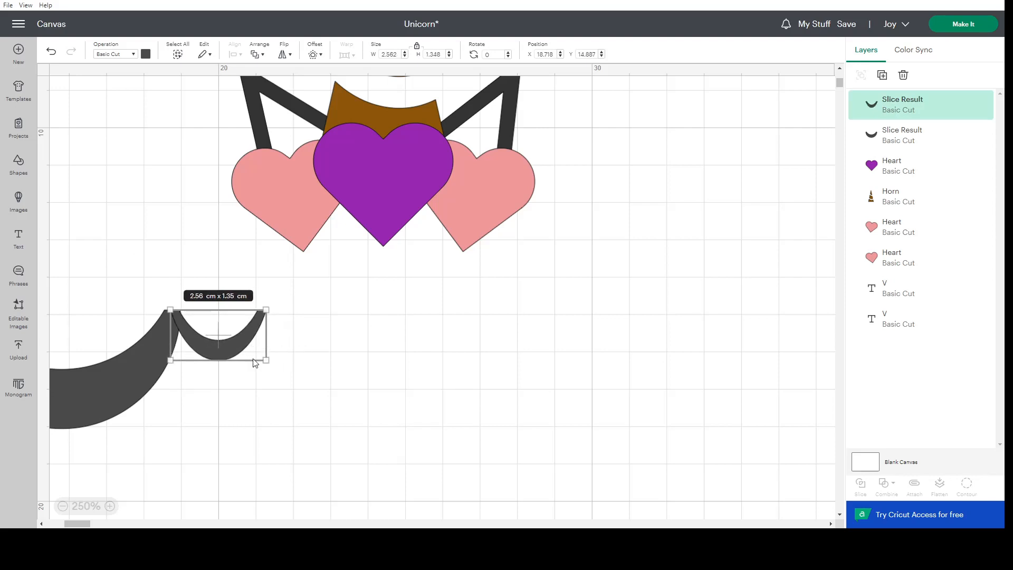
{"action": "left_click", "coordinate": [51, 51]}
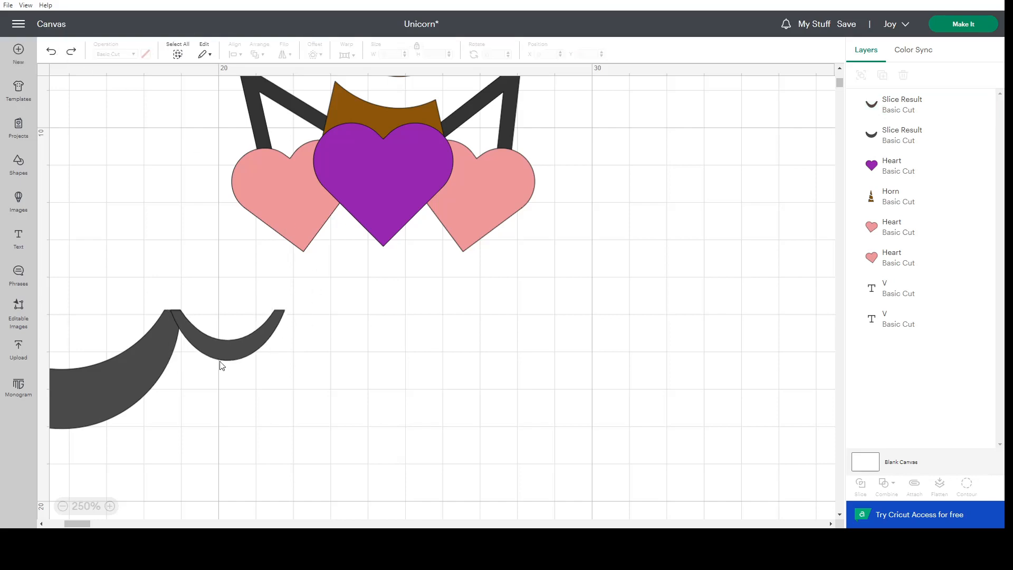
{"action": "left_click", "coordinate": [224, 356]}
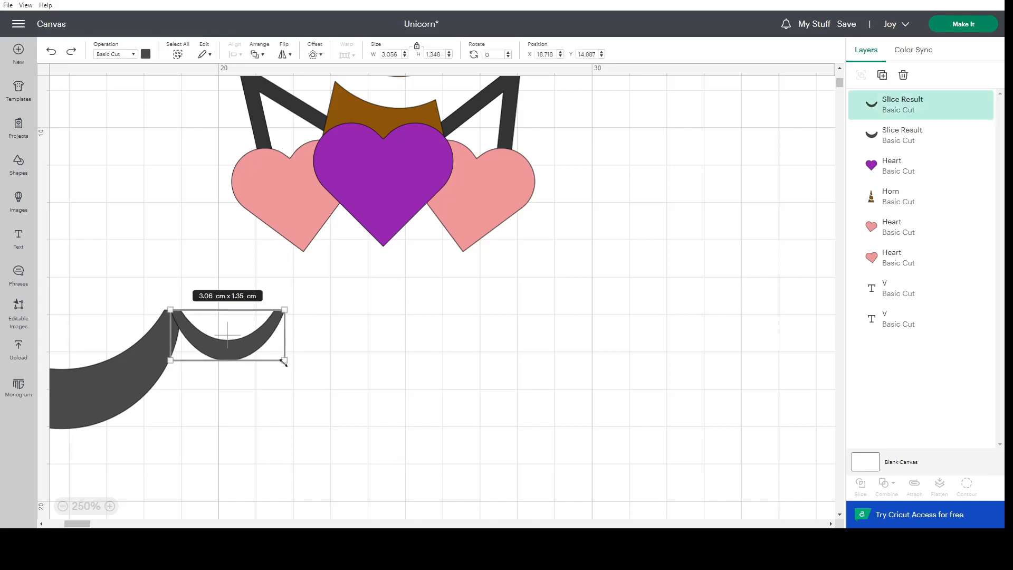
{"action": "left_click_drag", "start_coordinate": [235, 365], "coordinate": [236, 341]}
{"action": "left_click", "coordinate": [310, 346]}
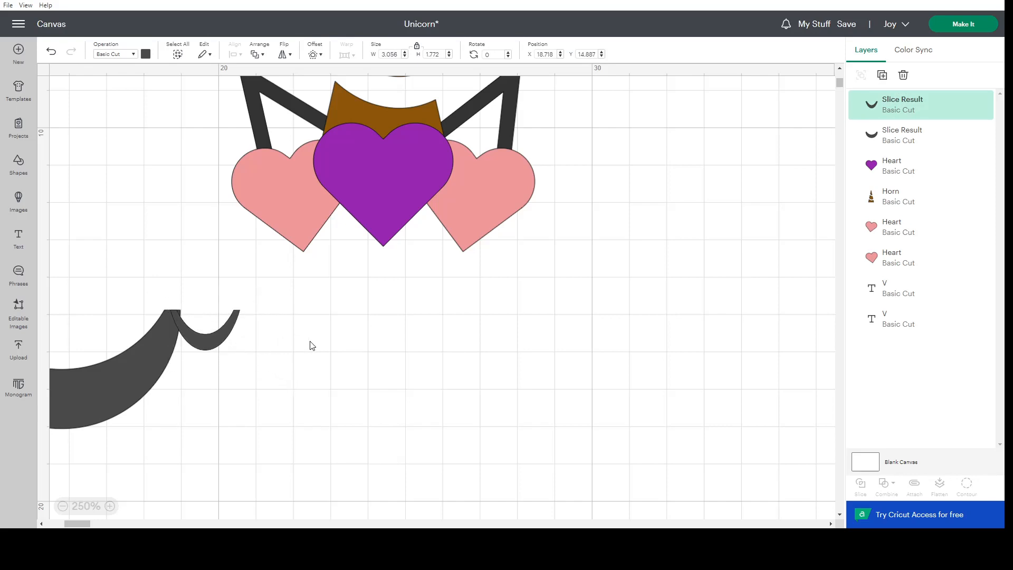
{"action": "left_click", "coordinate": [210, 341]}
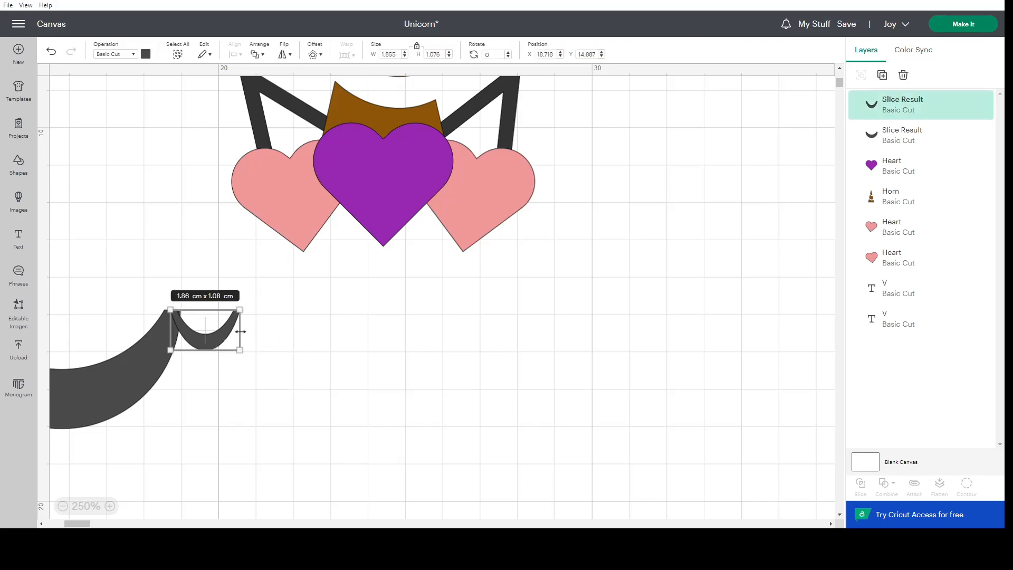
{"action": "left_click_drag", "start_coordinate": [241, 331], "coordinate": [256, 333]}
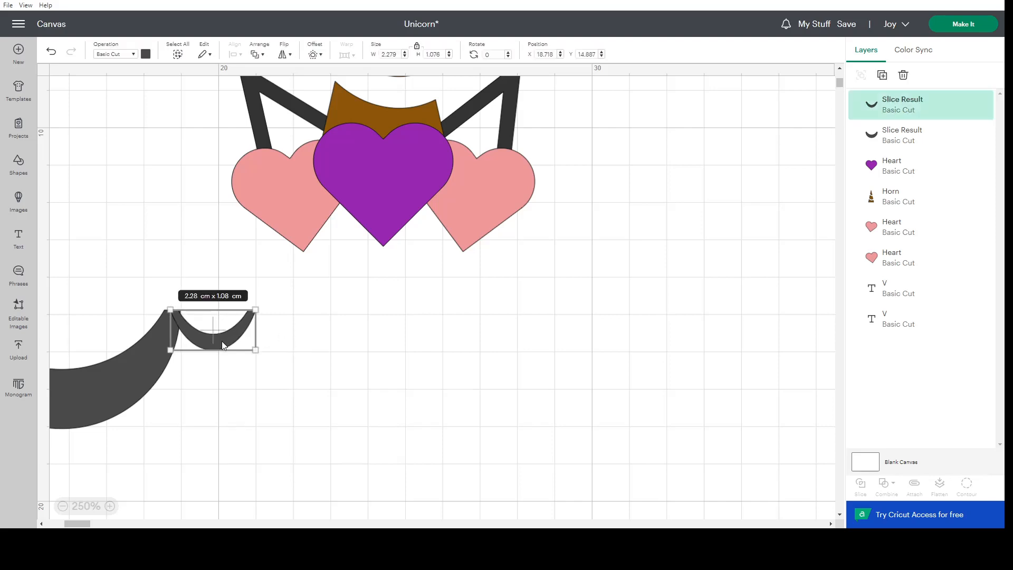
Duplicate the thin crescent, place the copy just below it and widen the copy to about 2.82 cm.
{"action": "right_click", "coordinate": [221, 340]}
{"action": "key", "text": "Escape"}
{"action": "key", "text": "ctrl+v"}
{"action": "left_click_drag", "start_coordinate": [148, 144], "coordinate": [241, 364]}
{"action": "left_click", "coordinate": [264, 357]}
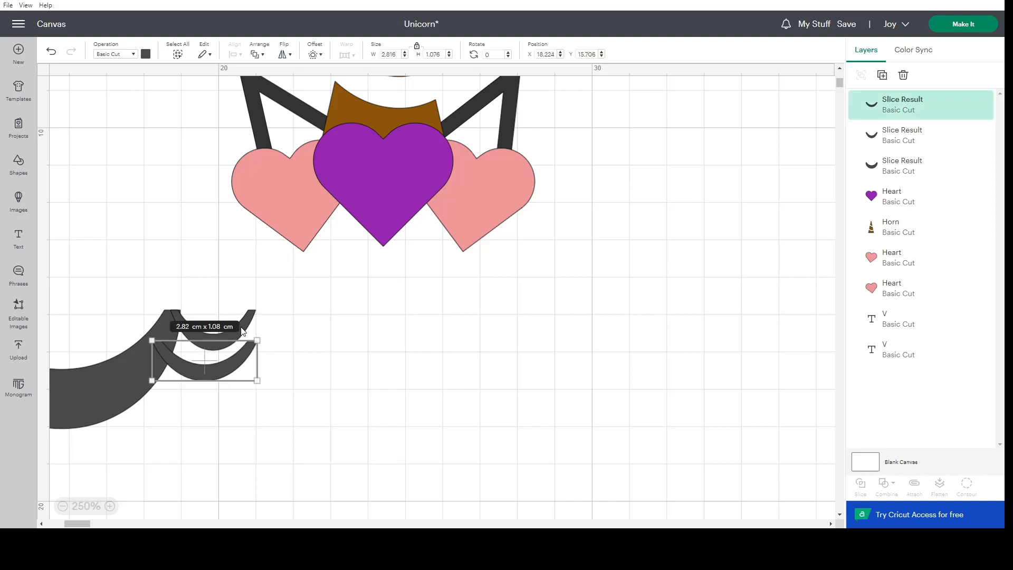
Align the right edges of the two thin crescents.
{"action": "left_click", "coordinate": [243, 330], "text": "shift"}
{"action": "left_click", "coordinate": [237, 52]}
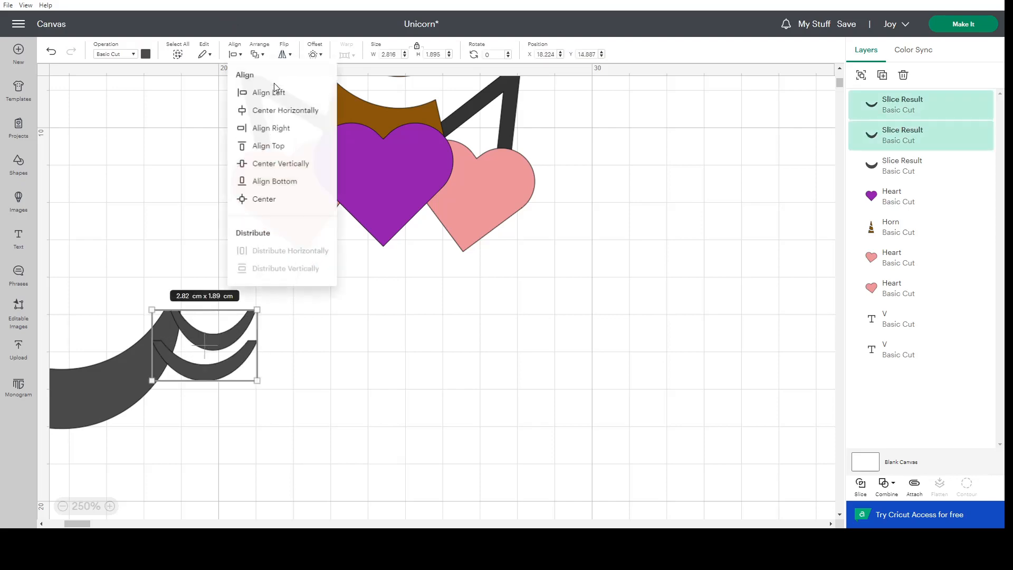
{"action": "left_click", "coordinate": [275, 131]}
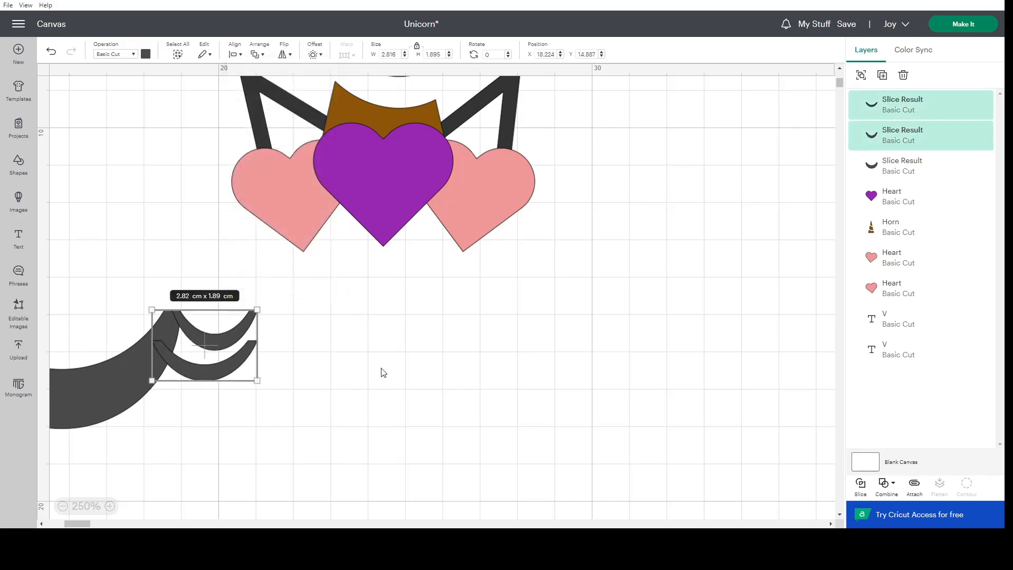
{"action": "left_click", "coordinate": [307, 376]}
Stretch the lower thin crescent to a height of about 1.32 cm and rotate it clockwise to about 8.82°.
{"action": "left_click", "coordinate": [217, 370]}
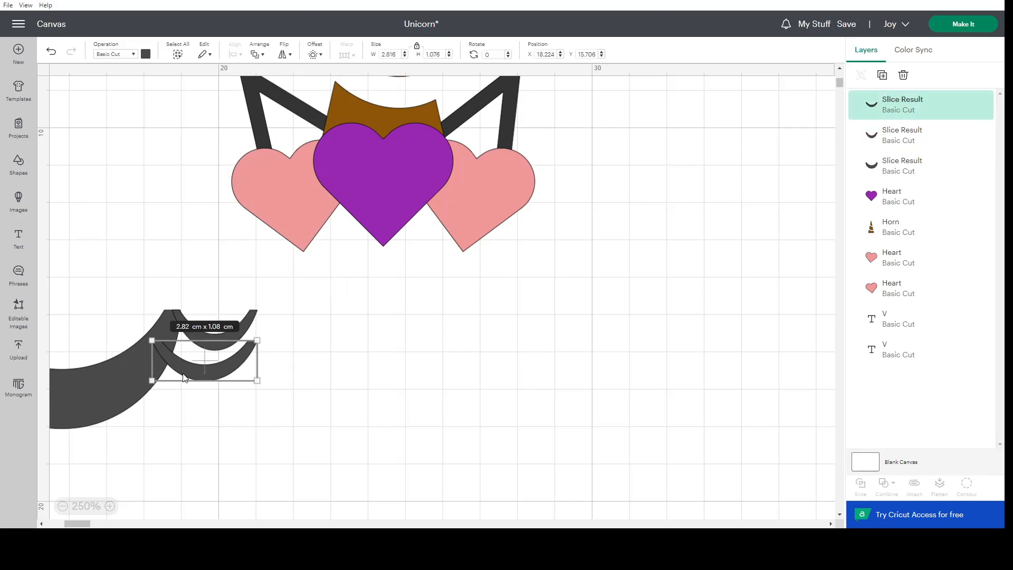
{"action": "left_click_drag", "start_coordinate": [196, 381], "coordinate": [198, 391]}
{"action": "left_click", "coordinate": [319, 391]}
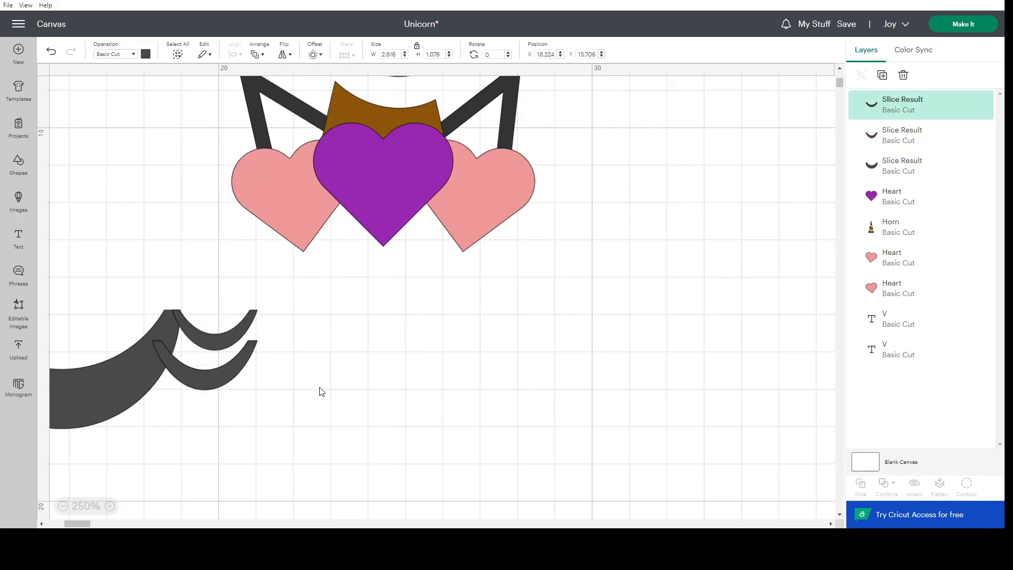
{"action": "left_click", "coordinate": [228, 373]}
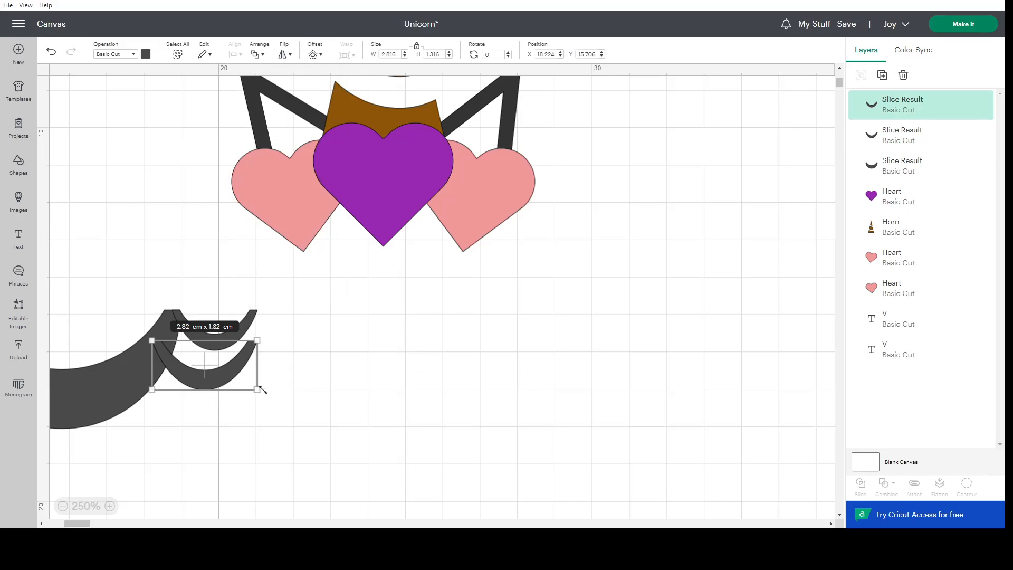
{"action": "left_click_drag", "start_coordinate": [266, 393], "coordinate": [262, 400]}
Shift the rotated lower crescent slightly to a position of about X 18.41, Y 15.36 cm.
{"action": "left_click", "coordinate": [244, 331]}
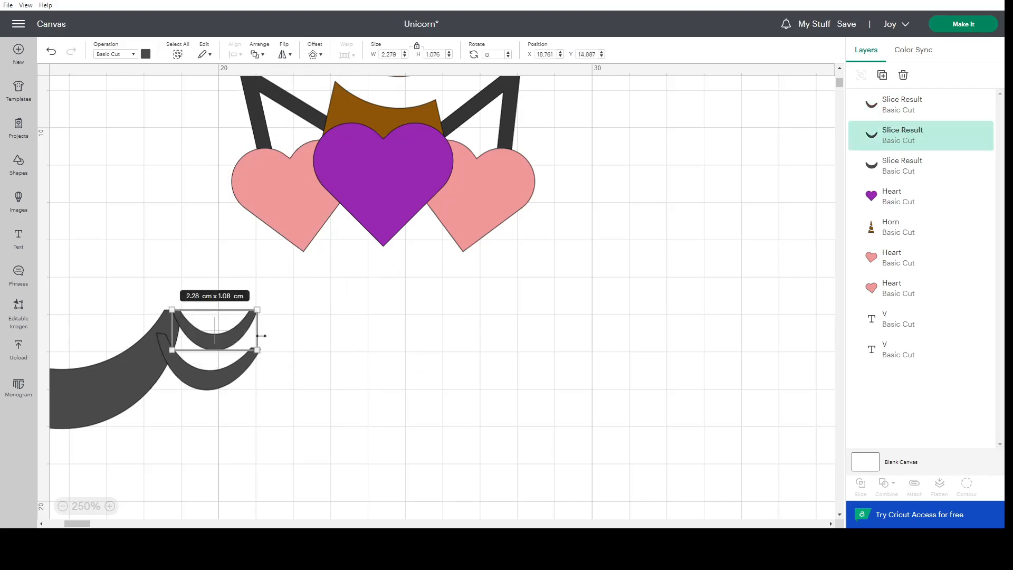
{"action": "left_click", "coordinate": [248, 374]}
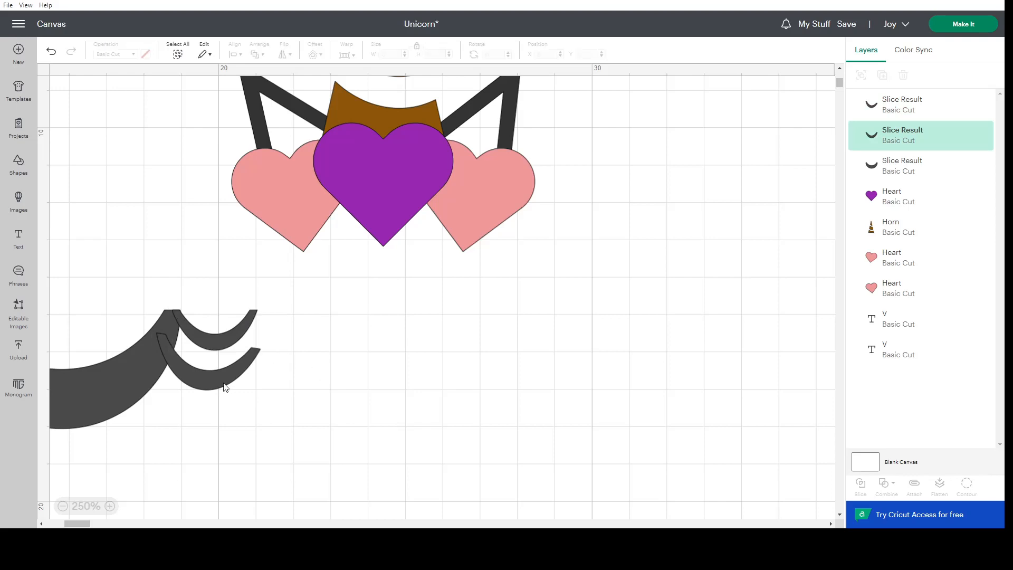
{"action": "left_click_drag", "start_coordinate": [209, 376], "coordinate": [213, 375]}
Duplicate the rotated crescent, place the copy below it, widen it to about 3.33 cm and rotate it to about 13.44°.
{"action": "right_click", "coordinate": [213, 374]}
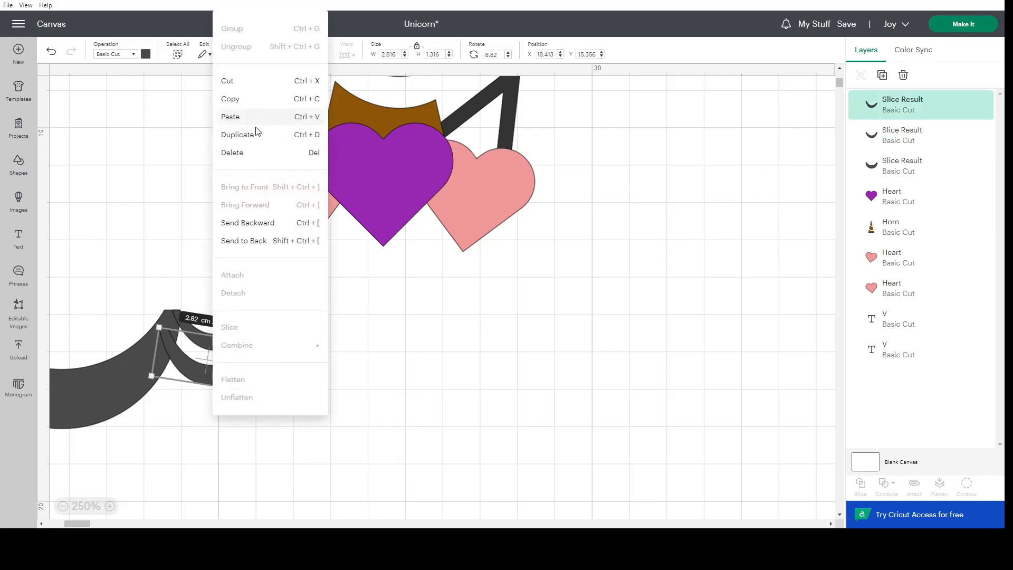
{"action": "left_click", "coordinate": [238, 134]}
{"action": "left_click", "coordinate": [151, 168]}
{"action": "left_click_drag", "start_coordinate": [150, 168], "coordinate": [257, 440]}
{"action": "left_click_drag", "start_coordinate": [179, 415], "coordinate": [192, 412]}
{"action": "left_click", "coordinate": [190, 465]}
{"action": "left_click", "coordinate": [290, 409]}
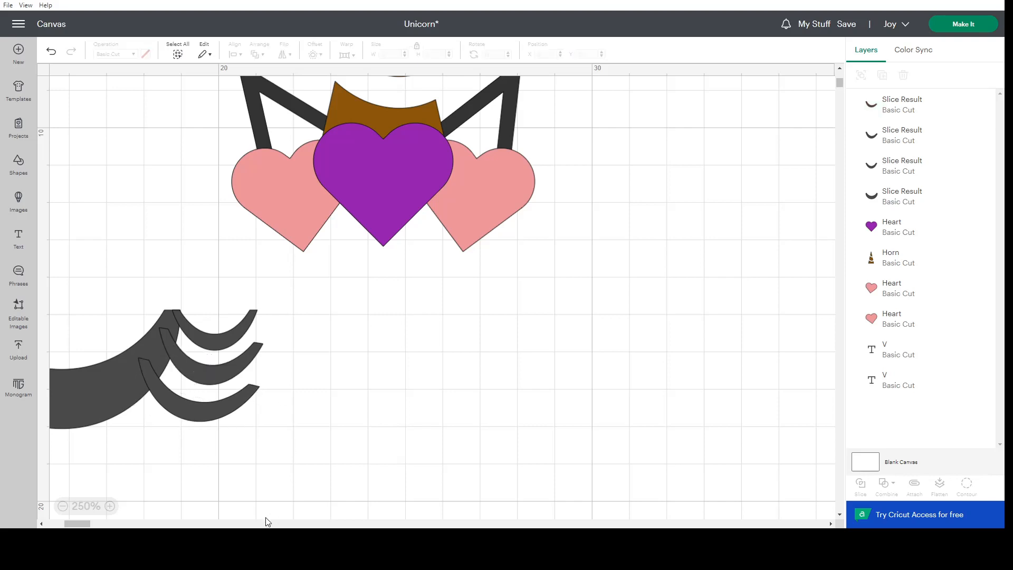
Recolour the large crescent black.
{"action": "left_click", "coordinate": [186, 327]}
{"action": "left_click", "coordinate": [315, 435]}
{"action": "left_click", "coordinate": [65, 388]}
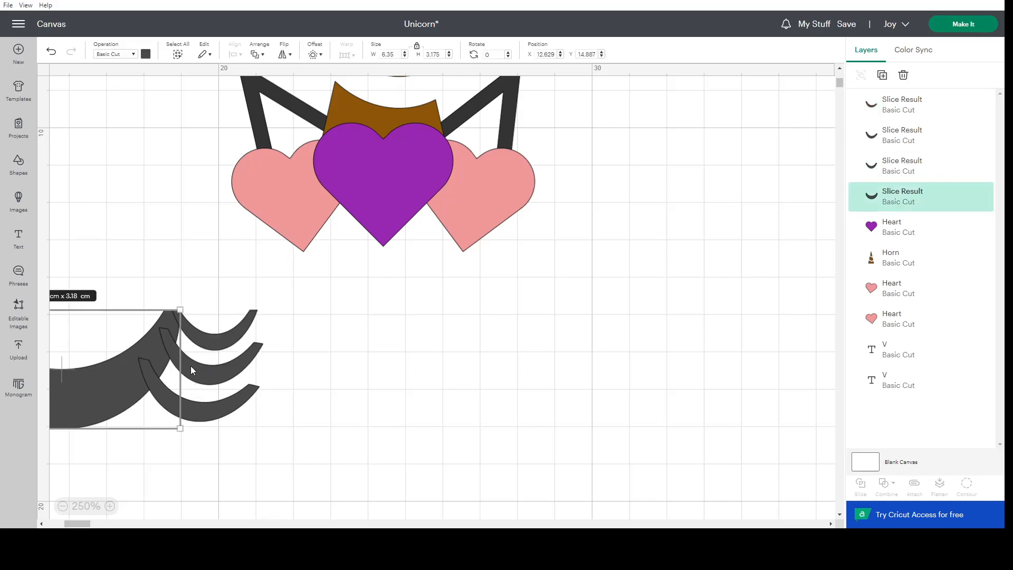
{"action": "left_click", "coordinate": [146, 54]}
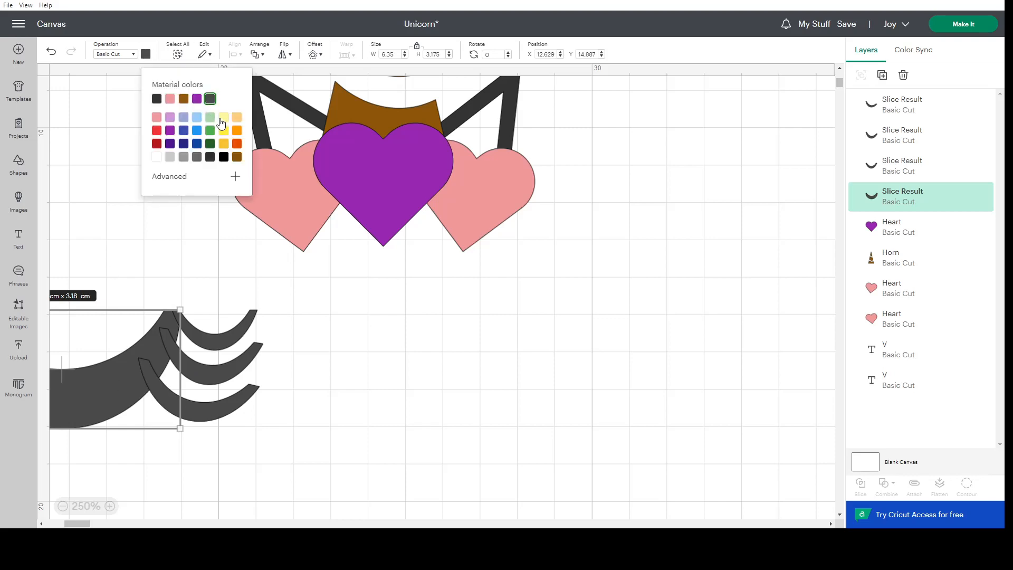
{"action": "left_click", "coordinate": [224, 158]}
Recolour the three thin crescents black.
{"action": "left_click", "coordinate": [220, 337]}
{"action": "left_click", "coordinate": [211, 367], "text": "shift"}
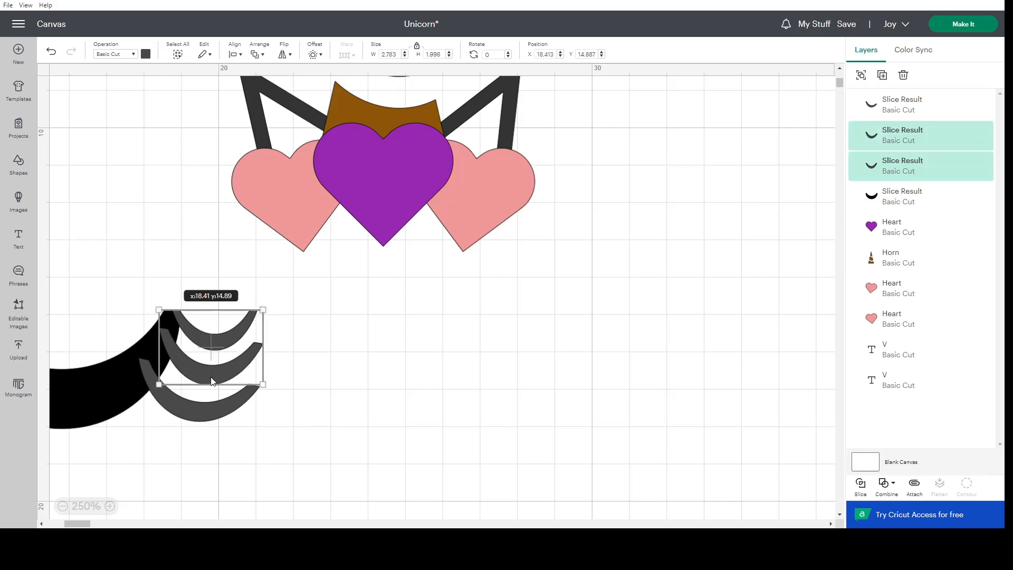
{"action": "left_click", "coordinate": [197, 409], "text": "shift"}
{"action": "left_click", "coordinate": [146, 55]}
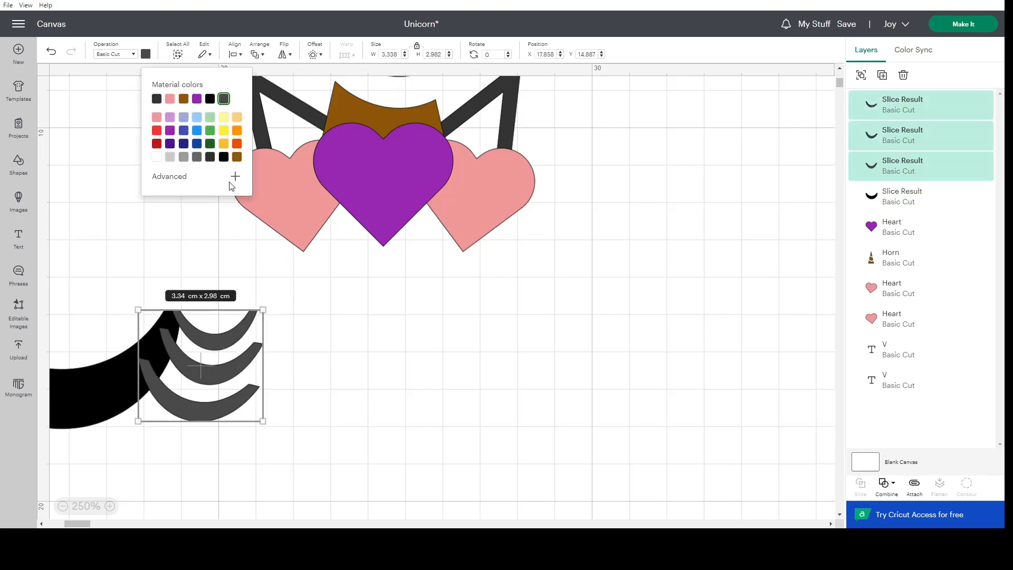
{"action": "left_click", "coordinate": [224, 156]}
{"action": "left_click", "coordinate": [317, 388]}
Move all four crescents together beneath the hearts, to about X 18.20, Y 13.86 cm.
{"action": "left_click", "coordinate": [168, 346]}
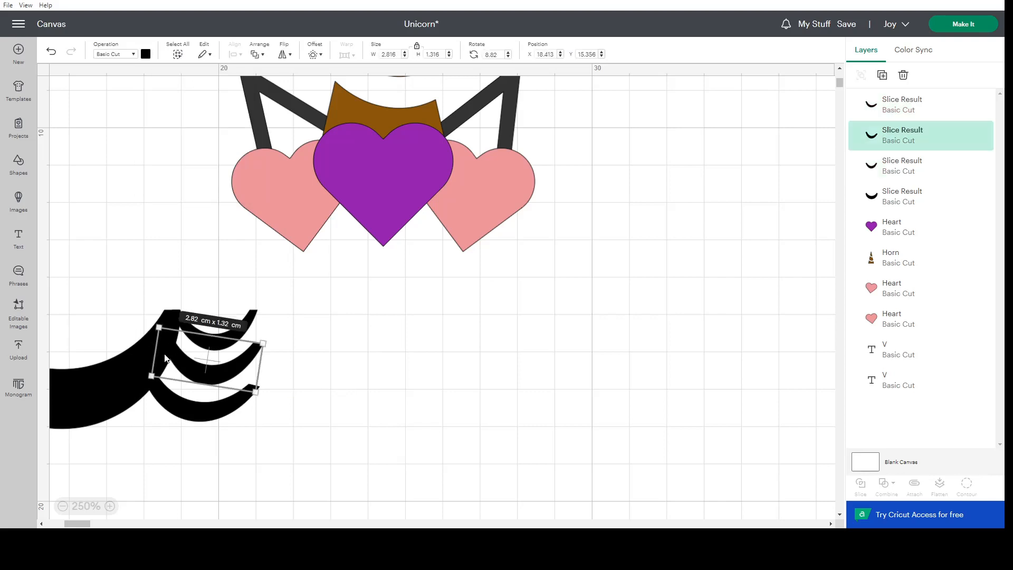
{"action": "left_click", "coordinate": [163, 396]}
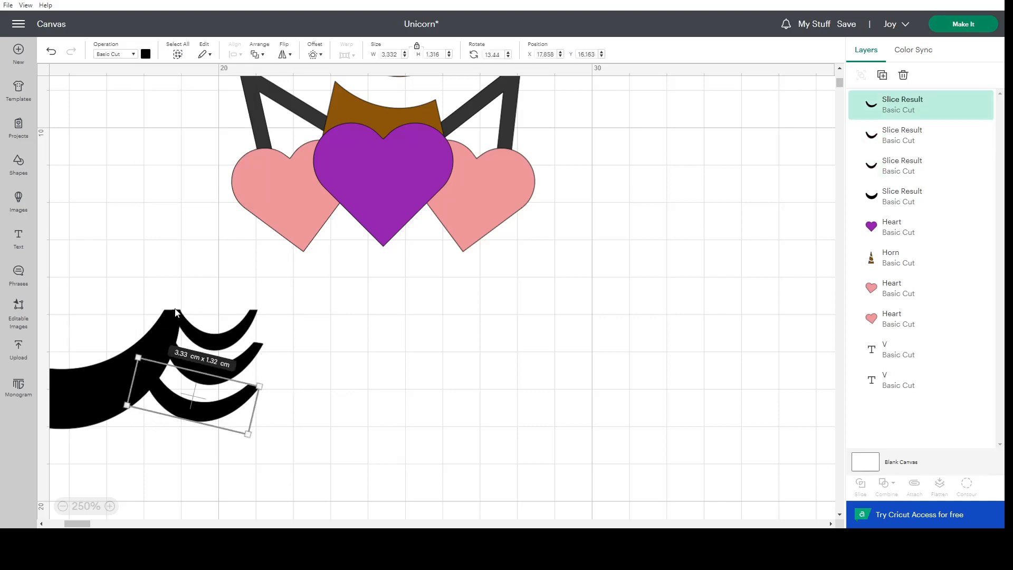
{"action": "left_click_drag", "start_coordinate": [325, 316], "coordinate": [344, 371]}
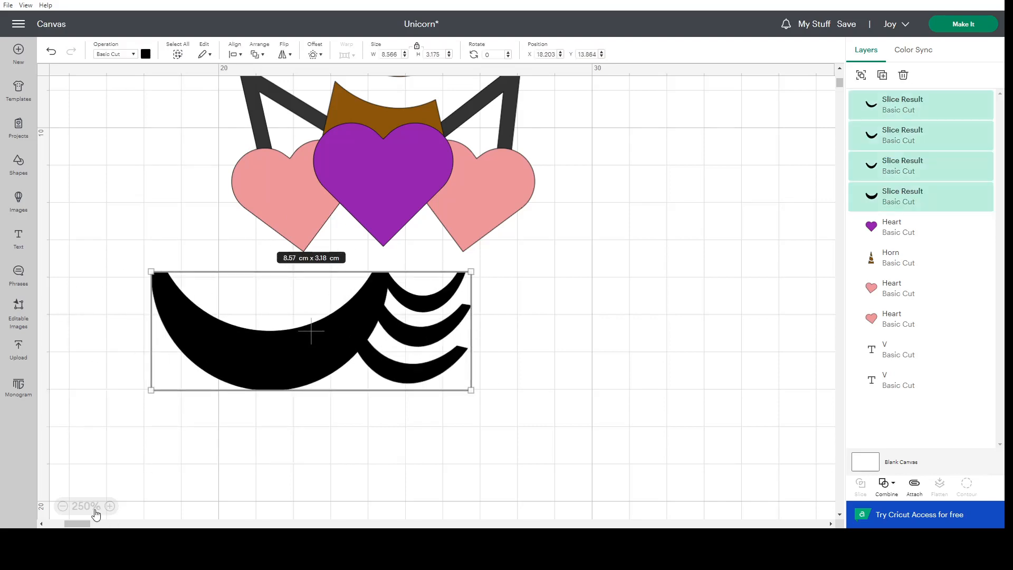
Recolour all four crescents dark grey to match the V ears.
{"action": "left_click", "coordinate": [111, 507]}
{"action": "scroll", "coordinate": [435, 348], "scroll_direction": "up", "scroll_amount": 1}
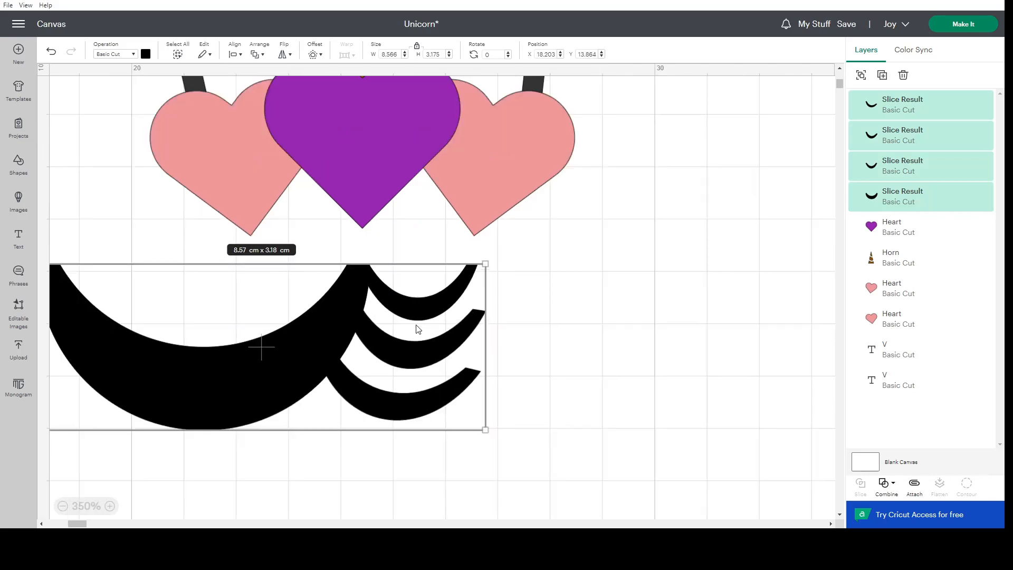
{"action": "left_click", "coordinate": [146, 53]}
{"action": "left_click", "coordinate": [210, 157]}
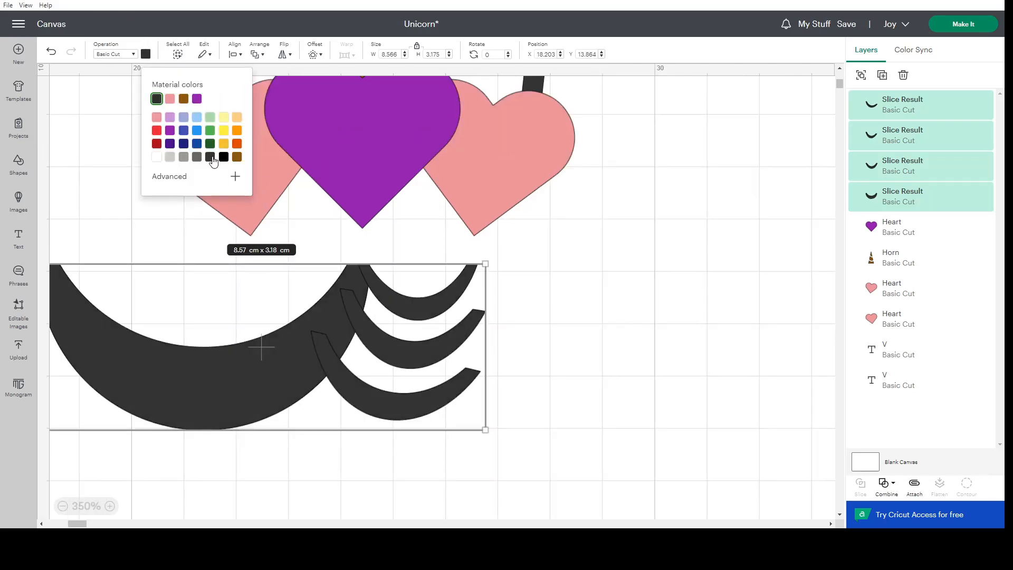
{"action": "left_click", "coordinate": [334, 356]}
{"action": "left_click", "coordinate": [628, 363]}
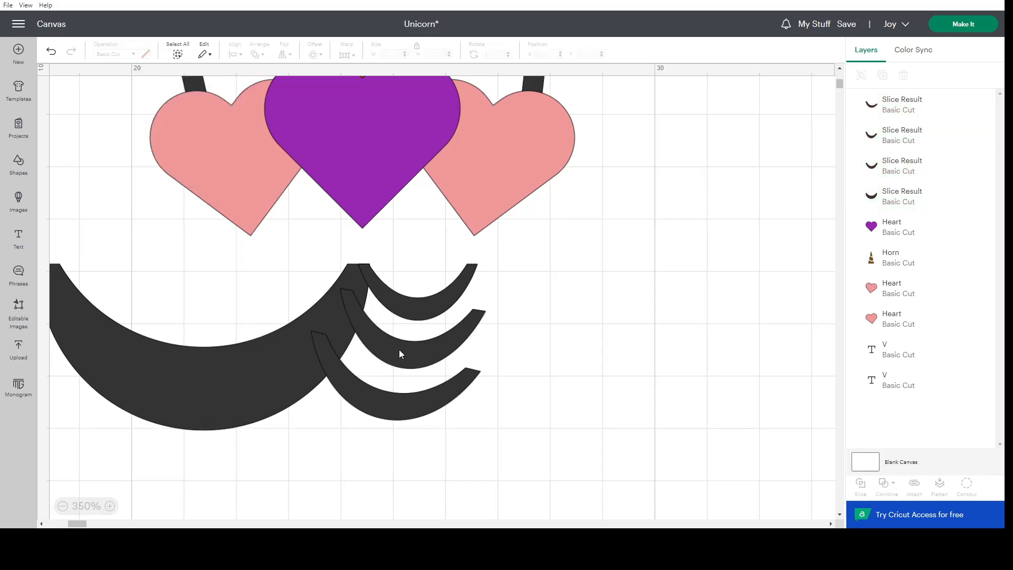
Nudge the middle thin crescent left to about X 23.88 cm and align the right edges of the top and bottom thin crescents.
{"action": "mouse_move", "coordinate": [400, 349]}
{"action": "left_mouse_down"}
{"action": "mouse_move", "coordinate": [422, 347]}
{"action": "mouse_move", "coordinate": [413, 352]}
{"action": "left_mouse_up"}
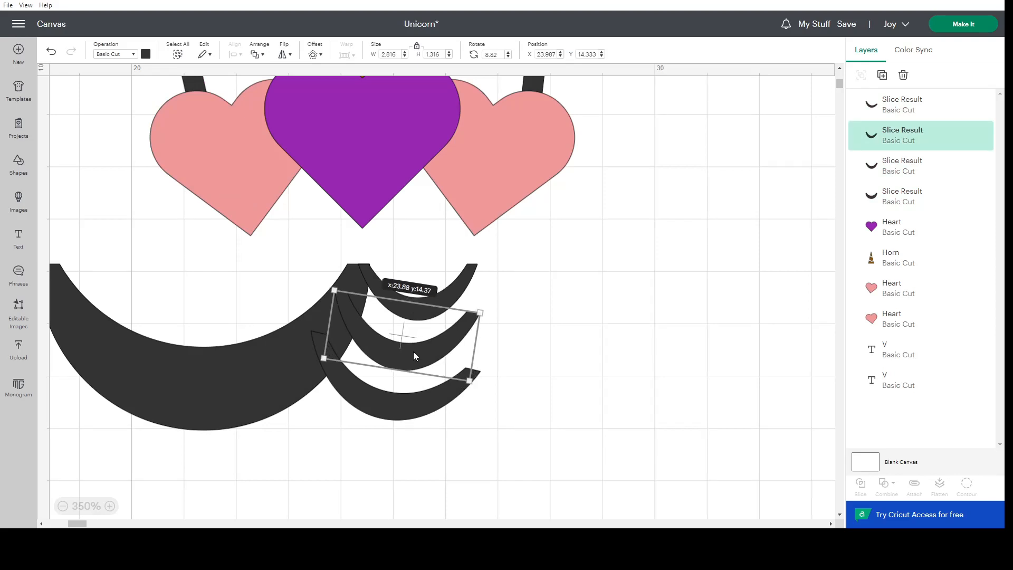
{"action": "left_click", "coordinate": [570, 358]}
{"action": "left_click", "coordinate": [443, 289]}
{"action": "left_click", "coordinate": [408, 406], "text": "shift"}
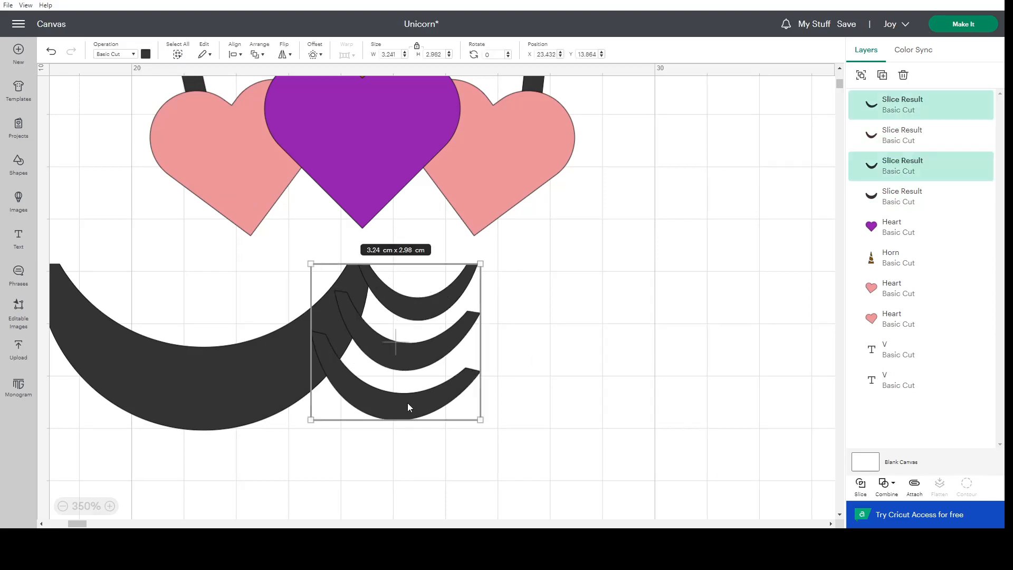
{"action": "left_click", "coordinate": [235, 55]}
{"action": "left_click", "coordinate": [273, 132]}
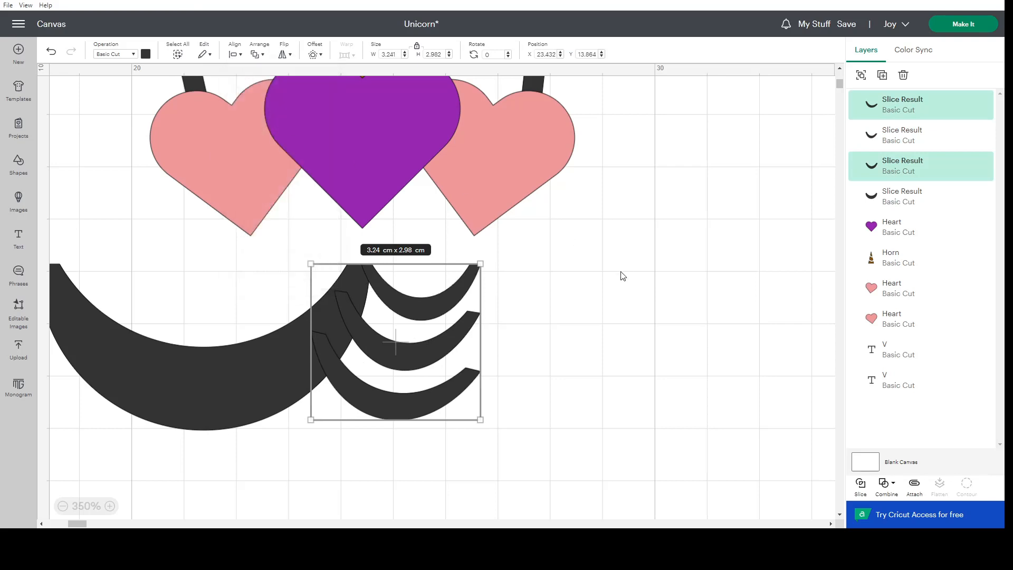
{"action": "left_click", "coordinate": [545, 304]}
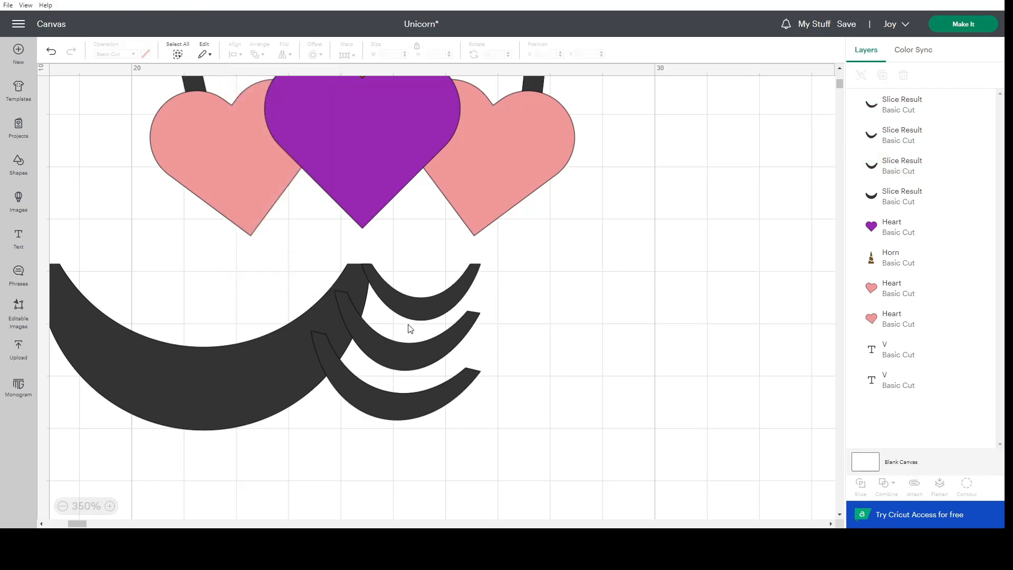
Rotate the middle thin crescent to about 13.06° and the bottom thin crescent to about 15.7°.
{"action": "left_click", "coordinate": [406, 342]}
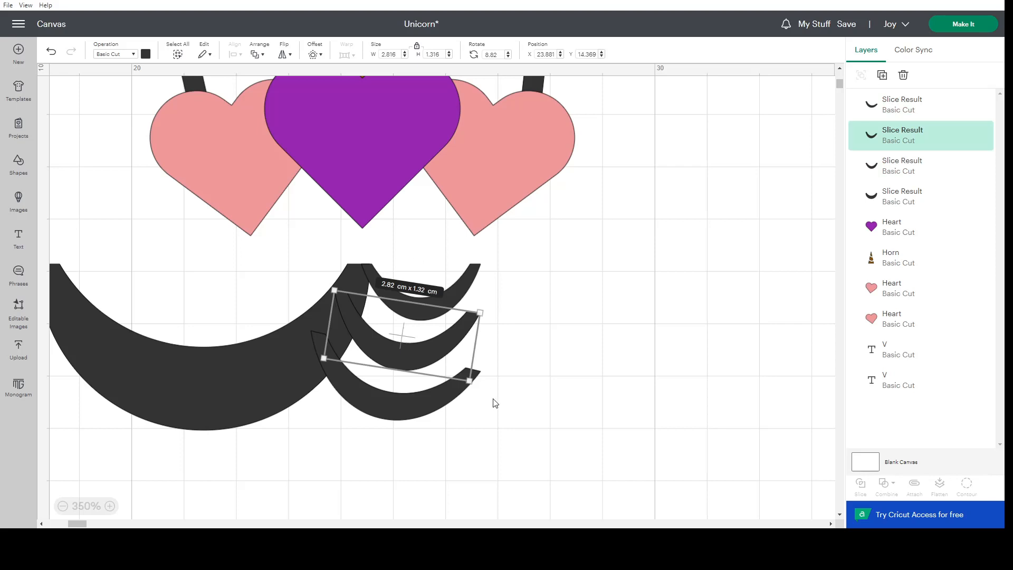
{"action": "left_click_drag", "start_coordinate": [479, 387], "coordinate": [503, 401]}
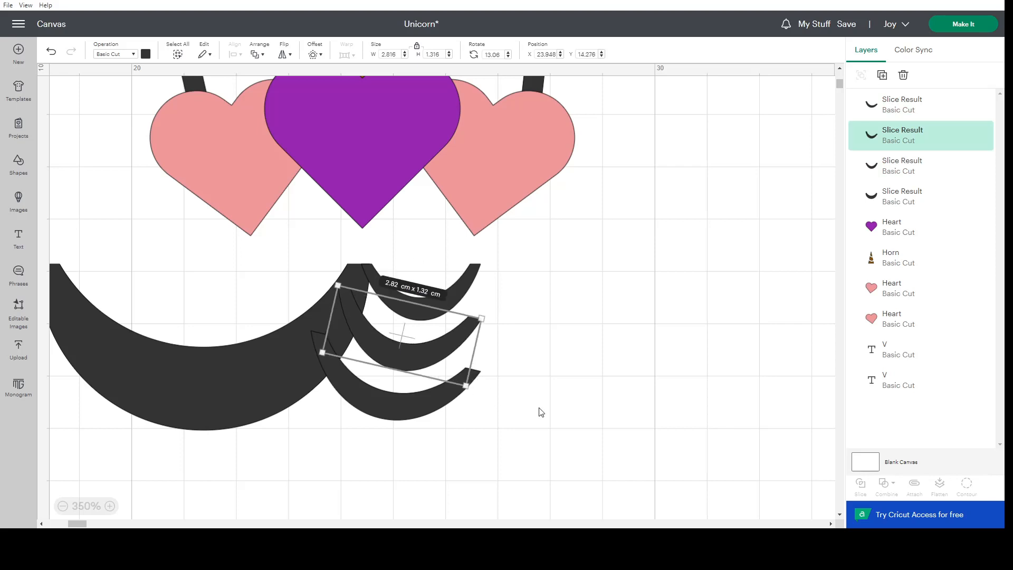
{"action": "left_click", "coordinate": [384, 422]}
{"action": "left_click_drag", "start_coordinate": [468, 443], "coordinate": [466, 443]}
{"action": "left_click", "coordinate": [549, 449]}
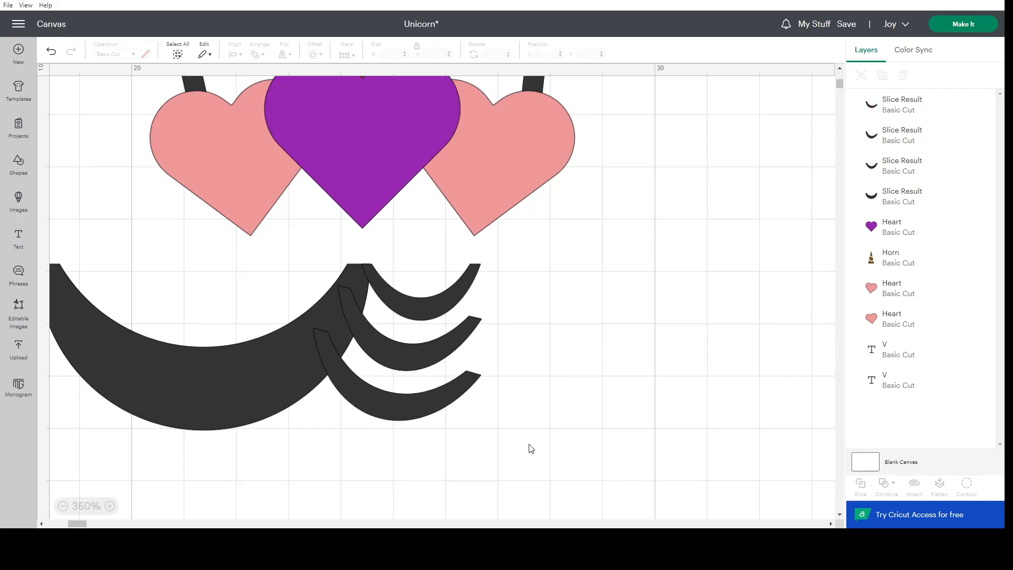
Nudge the bottom thin crescent right to an X position of about 23.56 cm.
{"action": "left_click", "coordinate": [391, 412]}
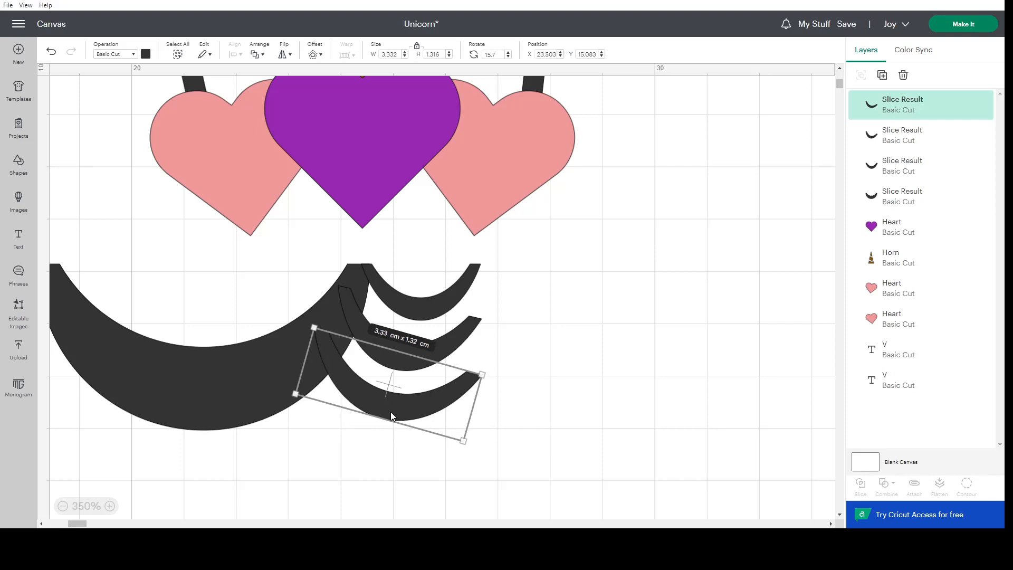
{"action": "left_click_drag", "start_coordinate": [391, 412], "coordinate": [391, 413]}
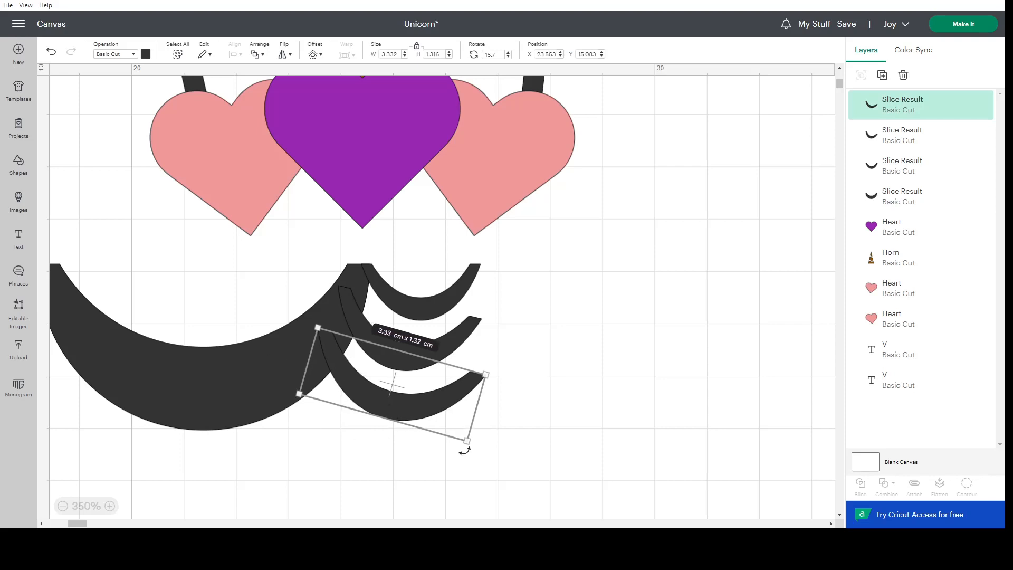
Combine the large crescent and the three thin lash crescents into a single closed-eye shape using Unite.
{"action": "left_click", "coordinate": [63, 506]}
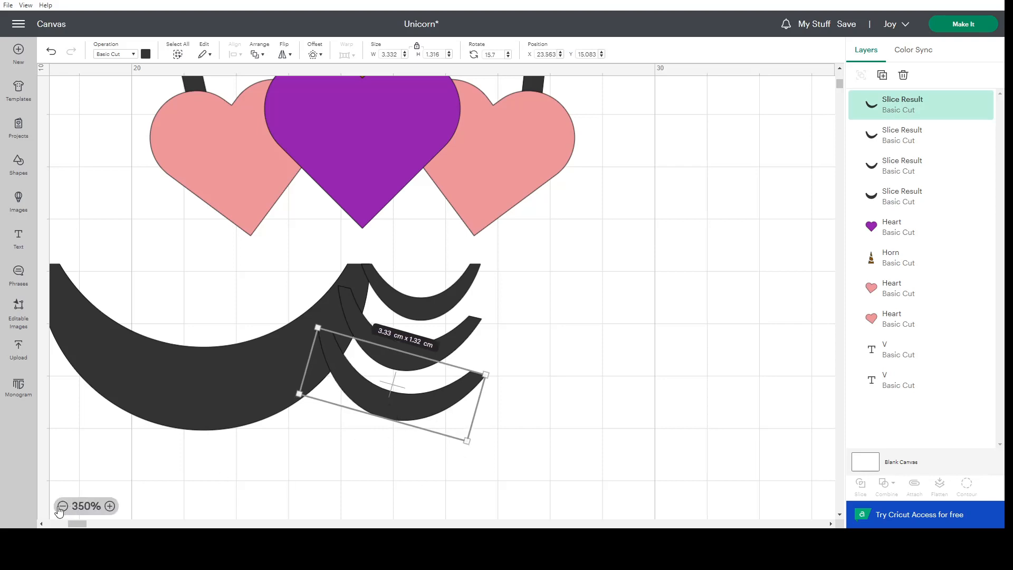
{"action": "left_click", "coordinate": [62, 507]}
{"action": "left_click", "coordinate": [61, 507]}
{"action": "left_click", "coordinate": [61, 507]}
{"action": "left_click", "coordinate": [61, 506]}
{"action": "left_click", "coordinate": [62, 507]}
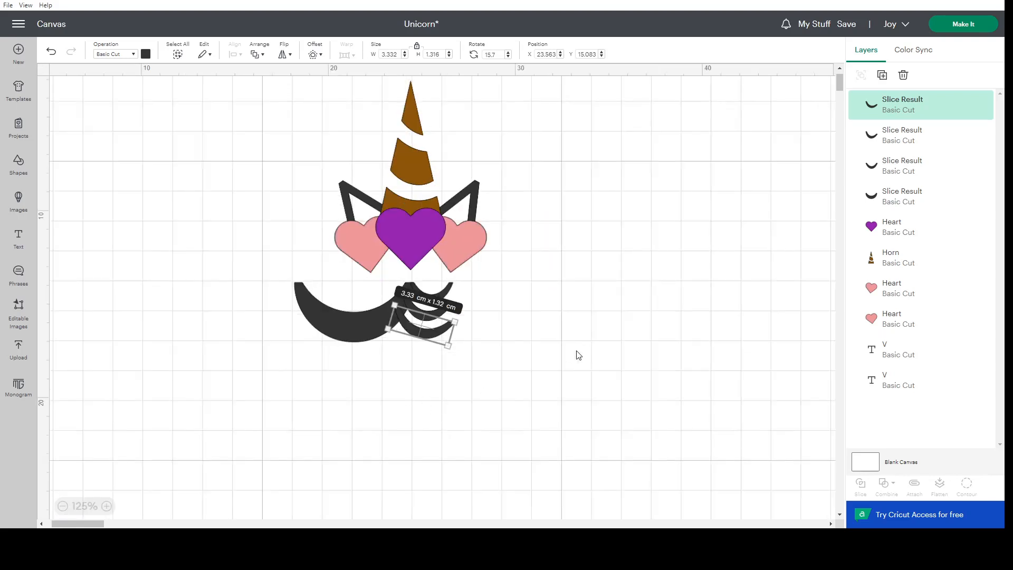
{"action": "left_click", "coordinate": [550, 364]}
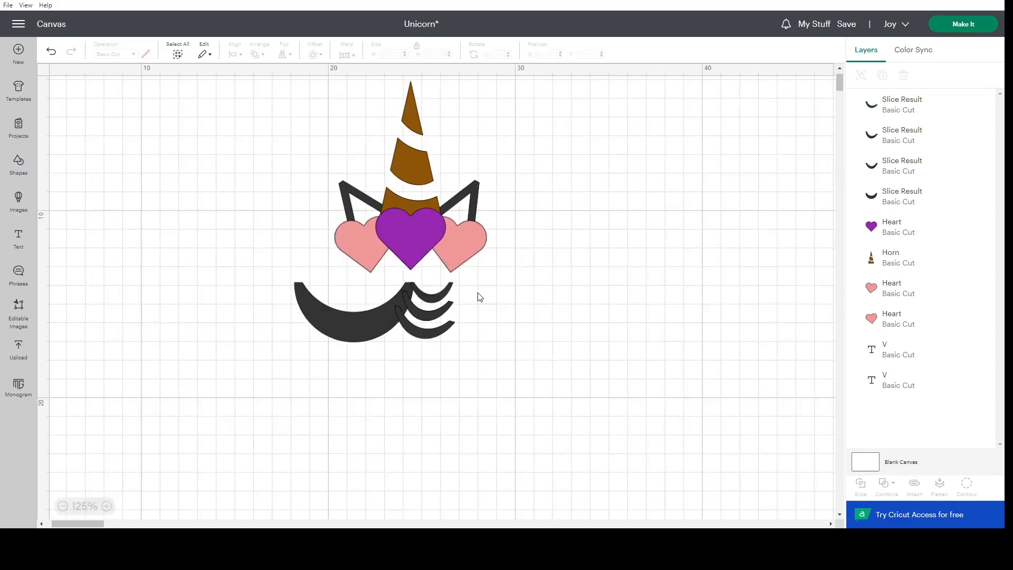
{"action": "left_click_drag", "start_coordinate": [477, 293], "coordinate": [331, 356]}
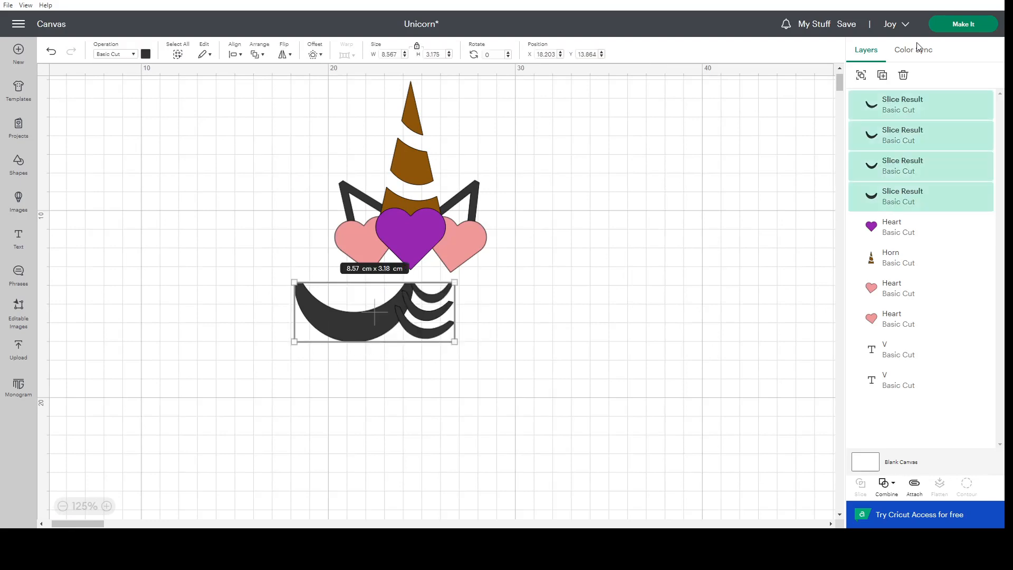
{"action": "left_click", "coordinate": [890, 486]}
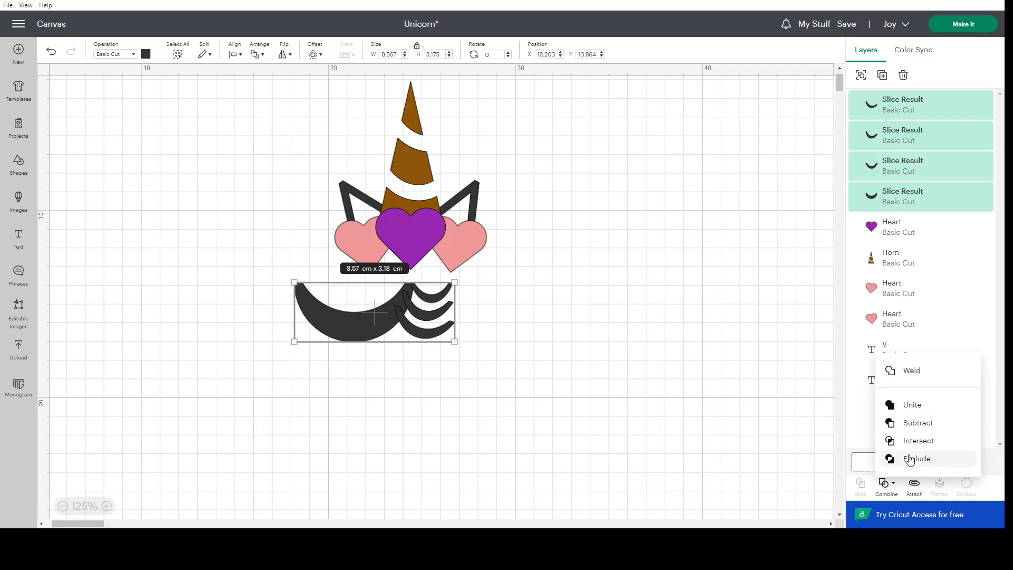
{"action": "left_click", "coordinate": [907, 405]}
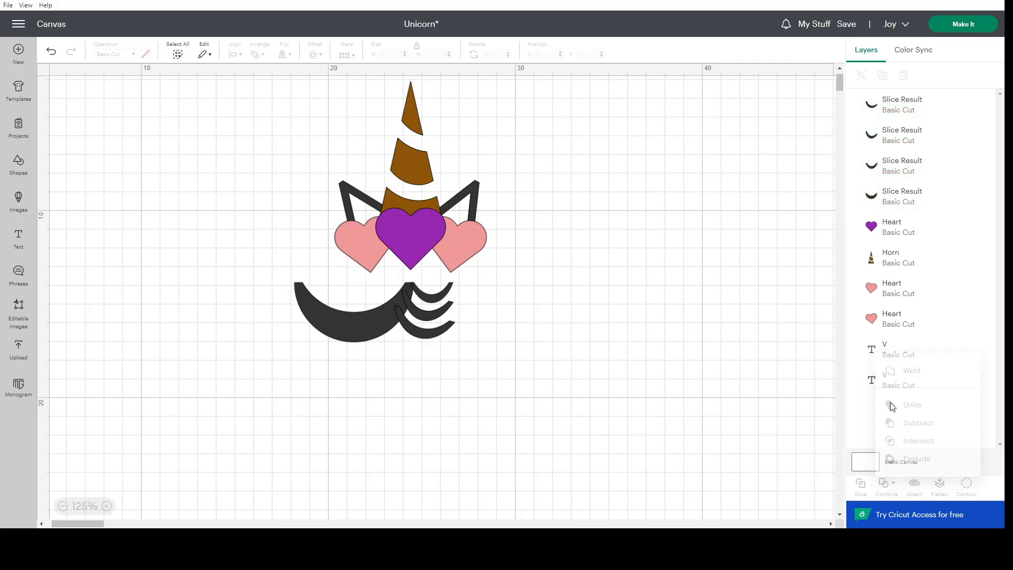
{"action": "left_click", "coordinate": [431, 308]}
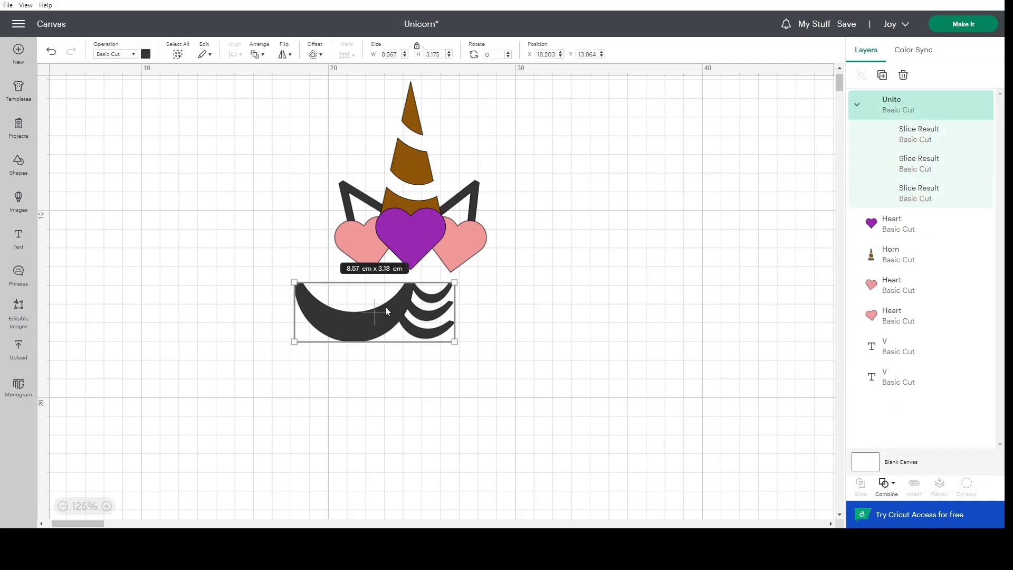
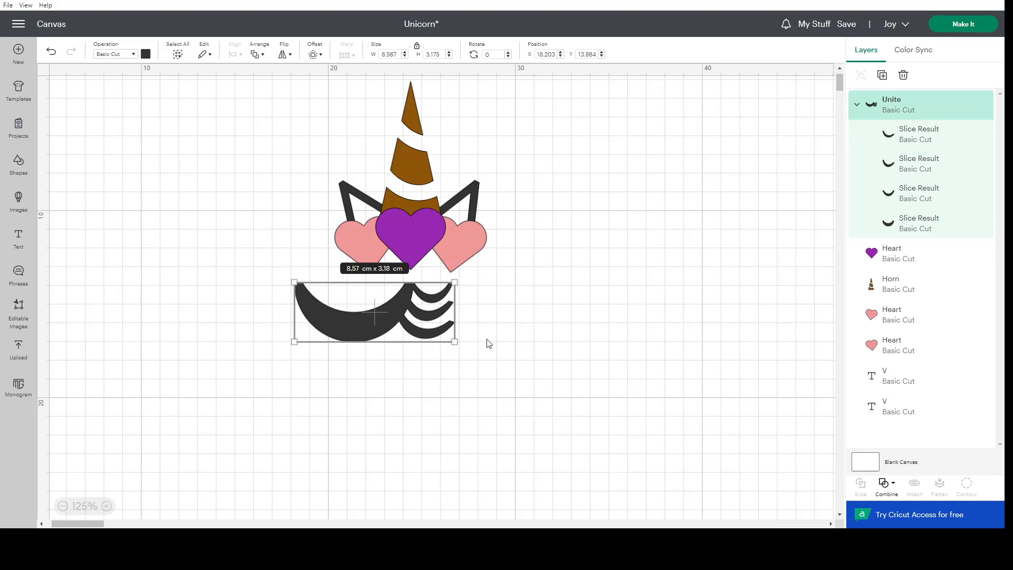
Shrink the closed eye to about 3.31 × 1.23 cm and place it below the right pink heart, tilted to about 355.09°.
{"action": "left_click", "coordinate": [530, 349]}
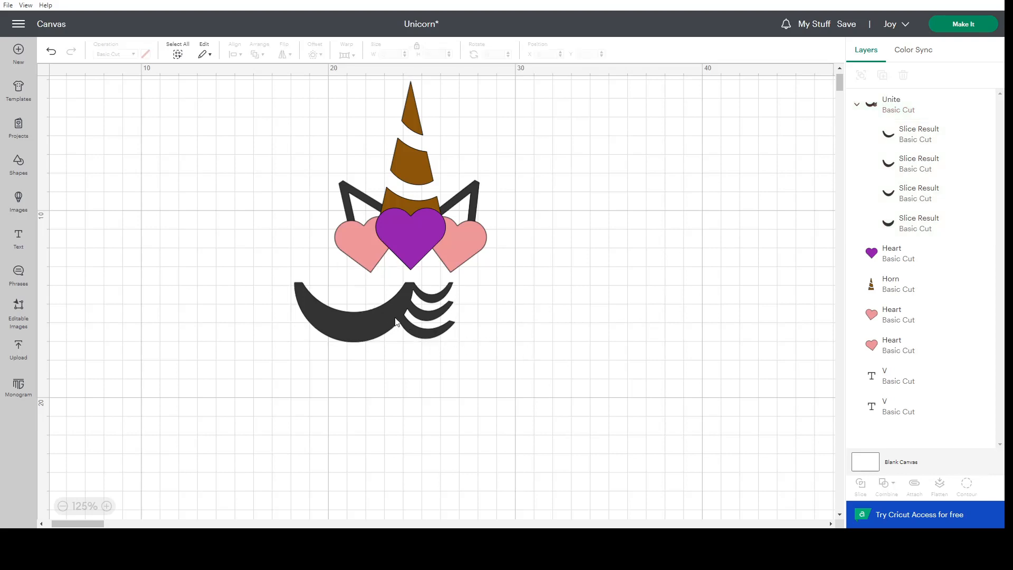
{"action": "left_click", "coordinate": [397, 321]}
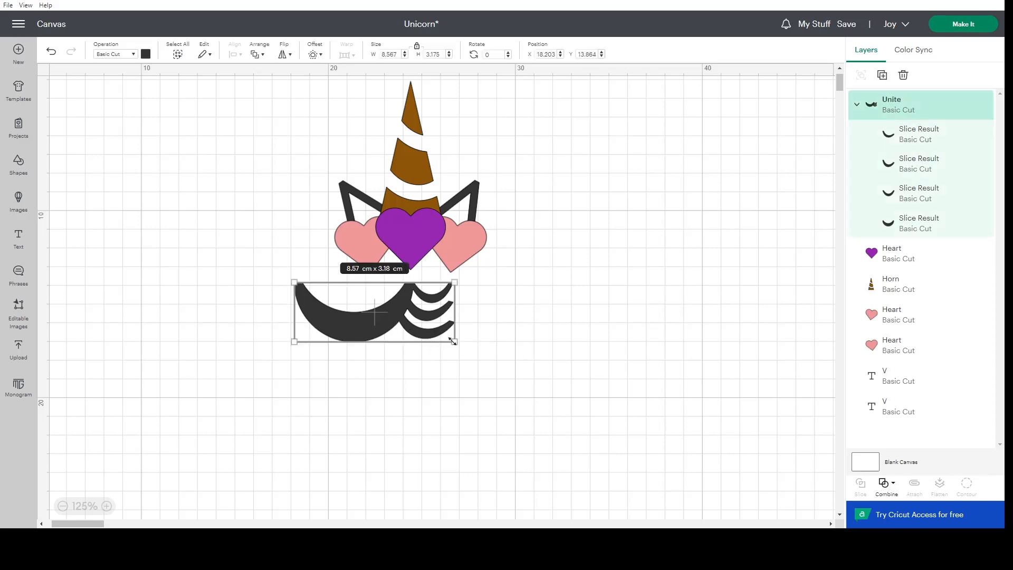
{"action": "left_click_drag", "start_coordinate": [453, 341], "coordinate": [334, 305]}
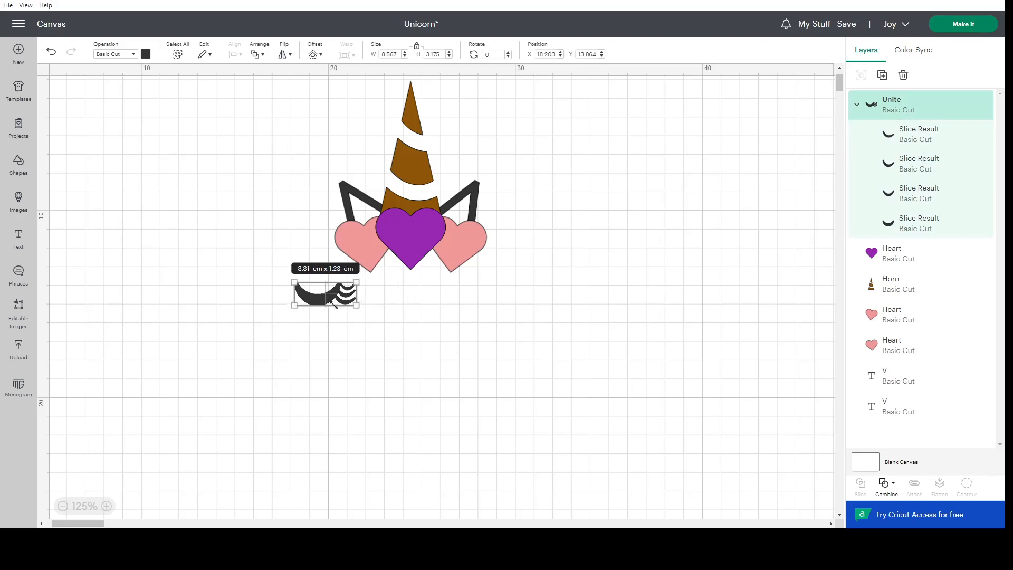
{"action": "left_click", "coordinate": [342, 350]}
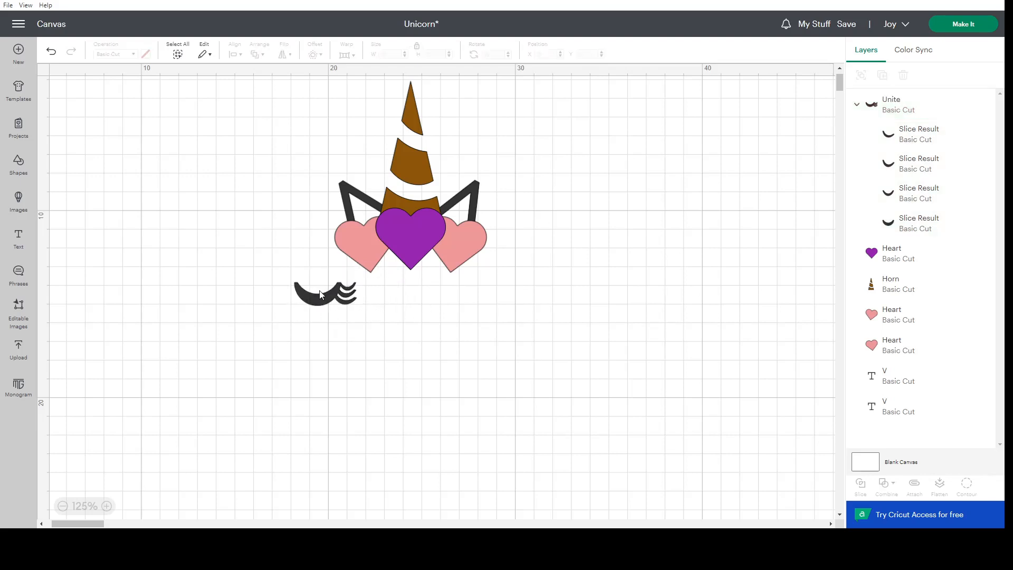
{"action": "left_click_drag", "start_coordinate": [321, 300], "coordinate": [450, 295]}
{"action": "left_click", "coordinate": [481, 319]}
Duplicate the closed eye and place the copy beside the original, below the left pink heart at about X 21.25, Y 13.67 cm.
{"action": "right_click", "coordinate": [448, 288]}
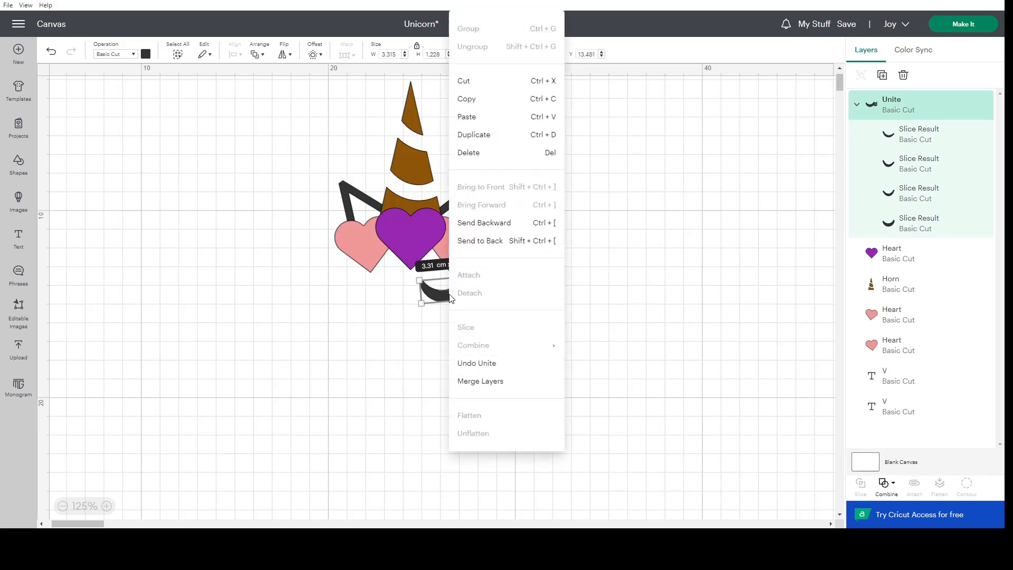
{"action": "left_click", "coordinate": [465, 136]}
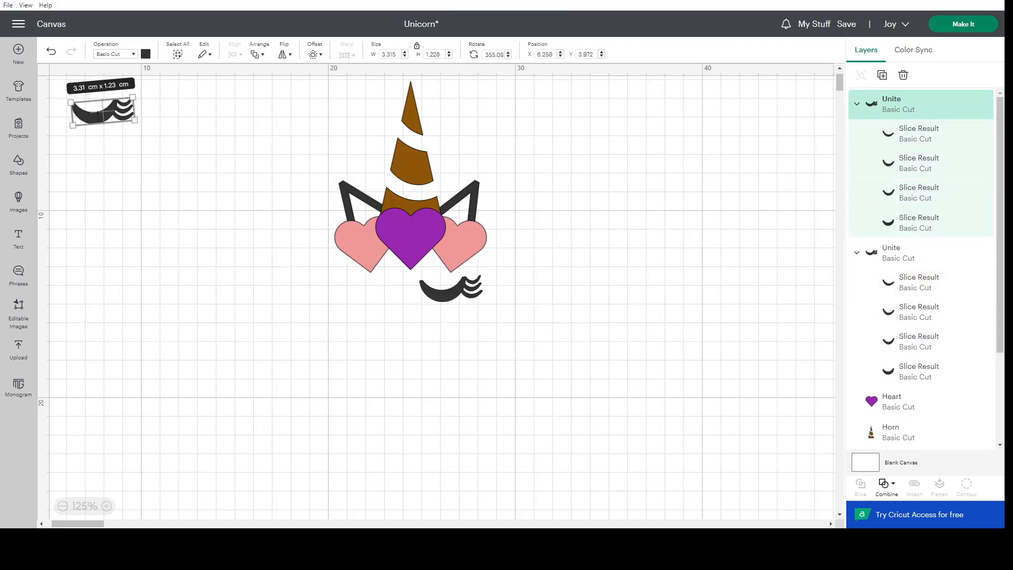
{"action": "left_click", "coordinate": [184, 144]}
{"action": "left_click_drag", "start_coordinate": [90, 113], "coordinate": [382, 301]}
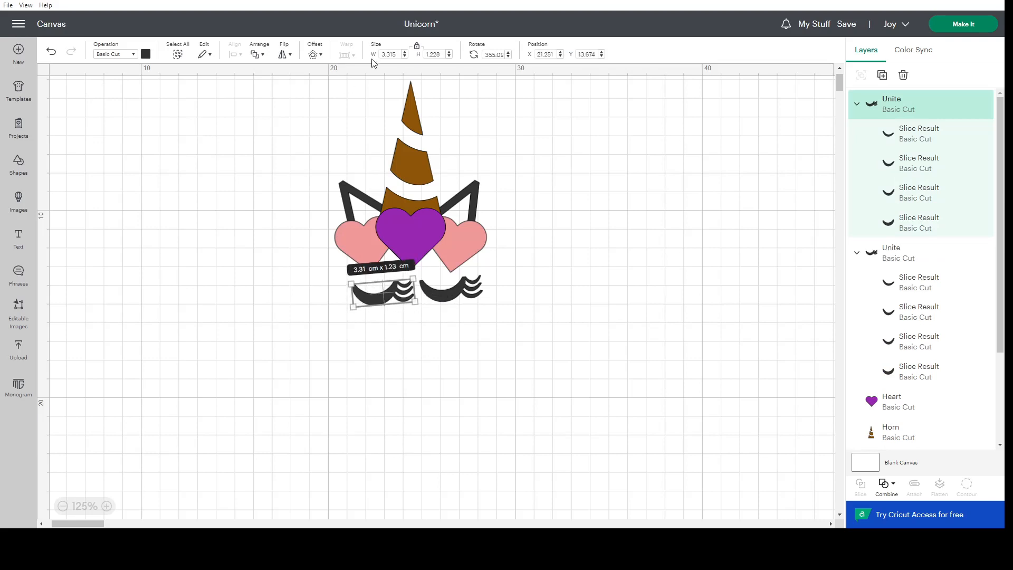
Flip the left eye horizontally and move it slightly to about X 21.04, Y 13.5 cm.
{"action": "left_click", "coordinate": [283, 53]}
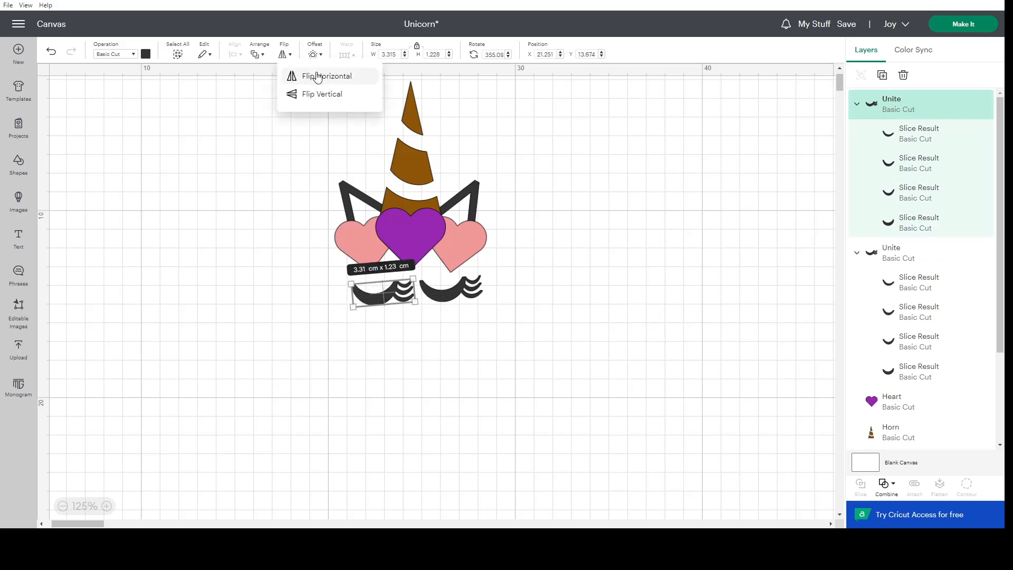
{"action": "left_click", "coordinate": [316, 75]}
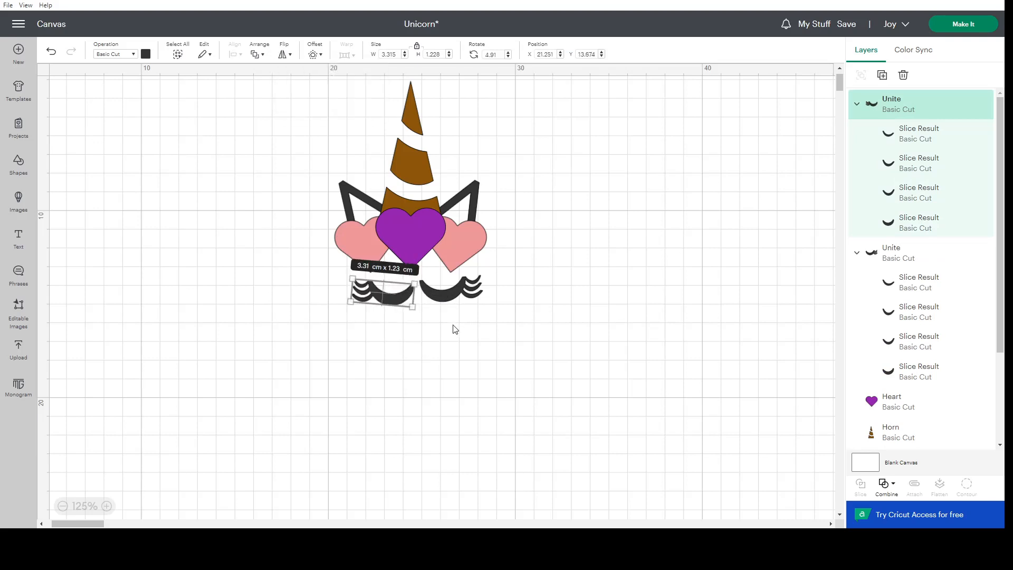
{"action": "left_click", "coordinate": [431, 354]}
{"action": "left_click_drag", "start_coordinate": [399, 303], "coordinate": [395, 299]}
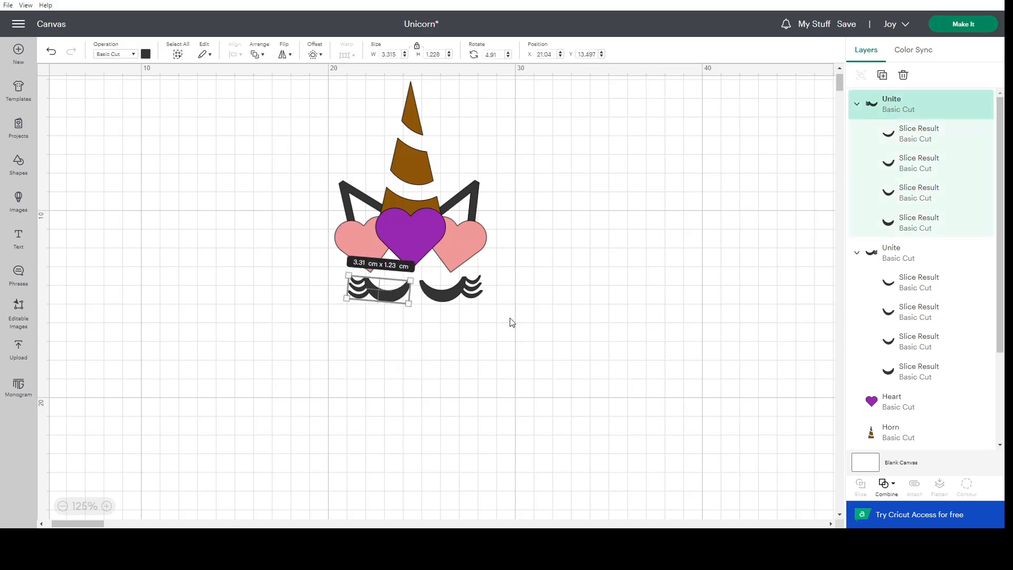
{"action": "left_click", "coordinate": [448, 298], "text": "shift"}
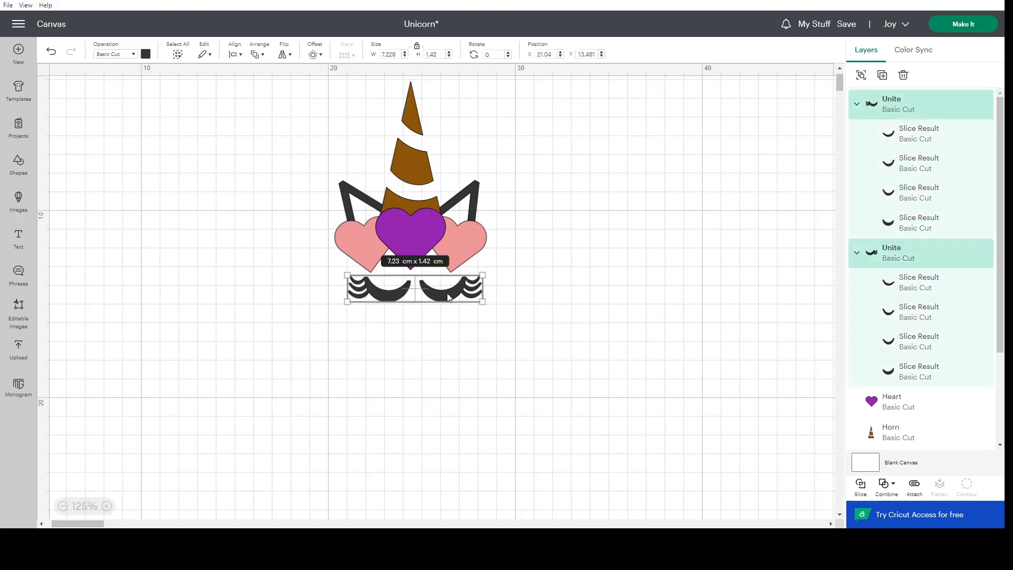
{"action": "left_click", "coordinate": [234, 56]}
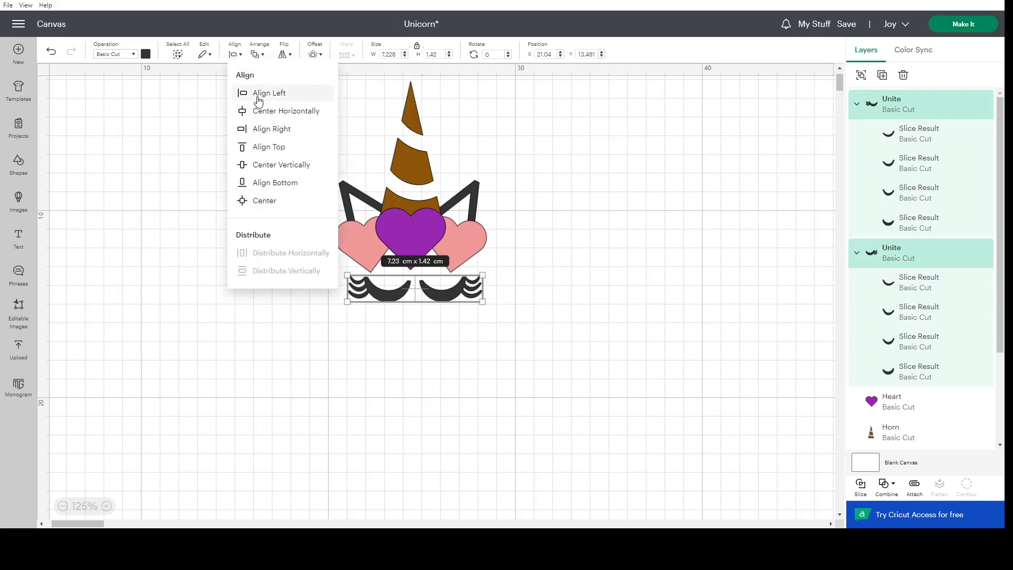
{"action": "left_click", "coordinate": [388, 292]}
Space the eyes apart by moving the left eye to about X 20.69 cm and the right eye to about X 24.86, Y 13.53 cm.
{"action": "left_click_drag", "start_coordinate": [382, 293], "coordinate": [374, 292]}
{"action": "left_click_drag", "start_coordinate": [451, 296], "coordinate": [452, 296]}
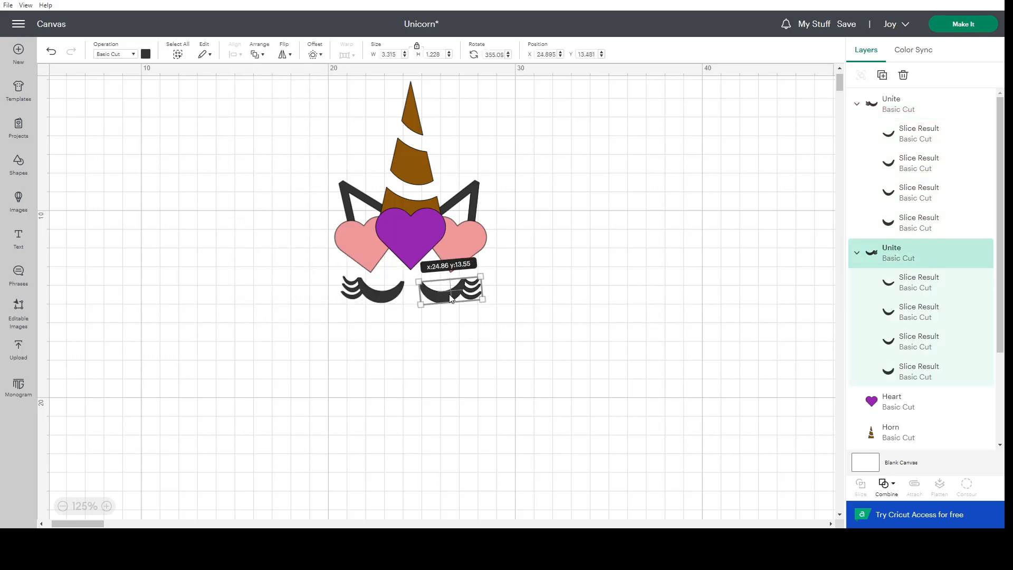
{"action": "left_click", "coordinate": [525, 302]}
{"action": "left_click_drag", "start_coordinate": [353, 293], "coordinate": [338, 305]}
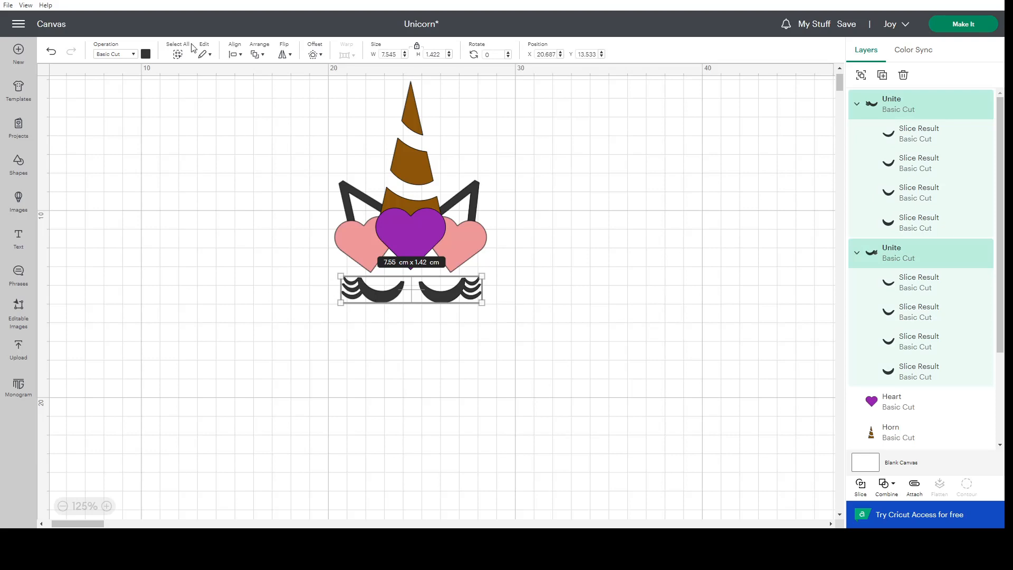
{"action": "left_click", "coordinate": [233, 54]}
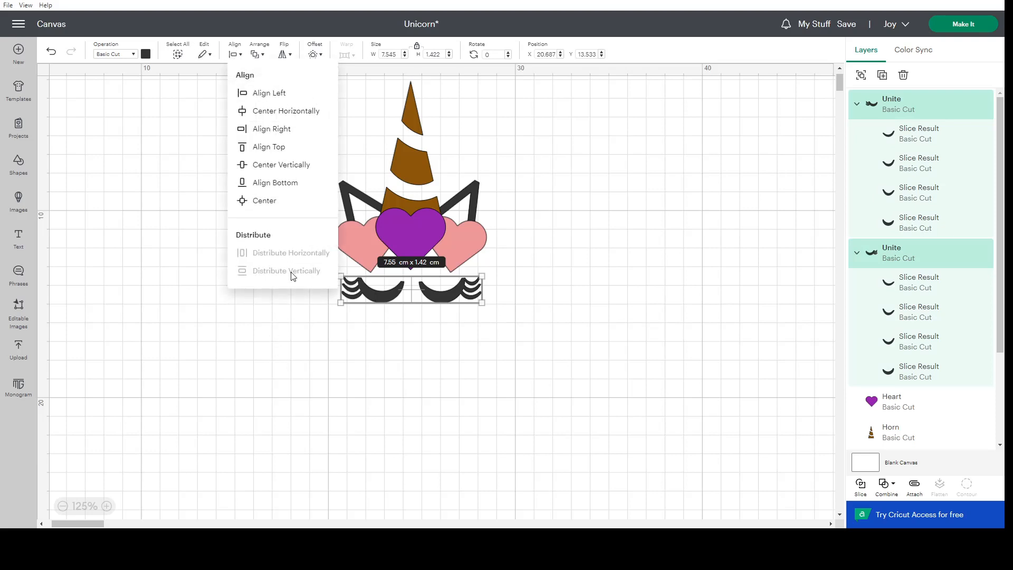
{"action": "left_click", "coordinate": [430, 291]}
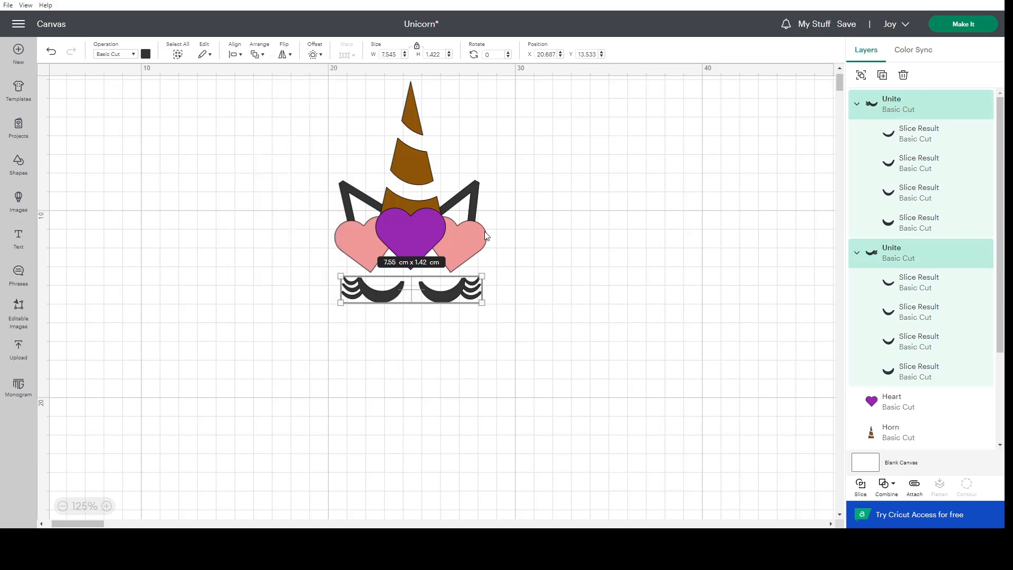
{"action": "left_click", "coordinate": [525, 260]}
Try left-aligning the right eye with the right pink heart, and undo the alignment.
{"action": "left_click", "coordinate": [448, 285]}
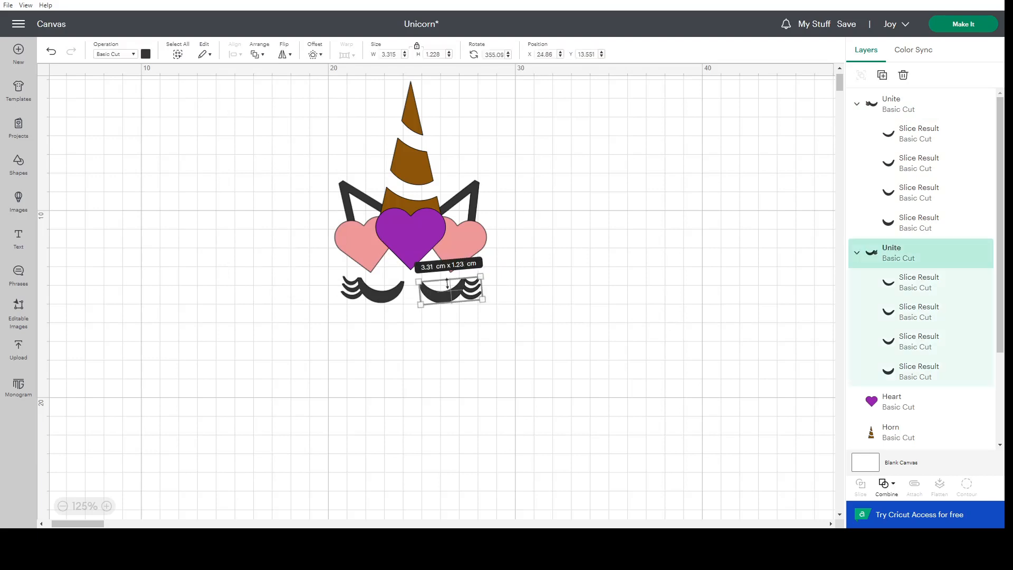
{"action": "left_click", "coordinate": [473, 241], "text": "shift"}
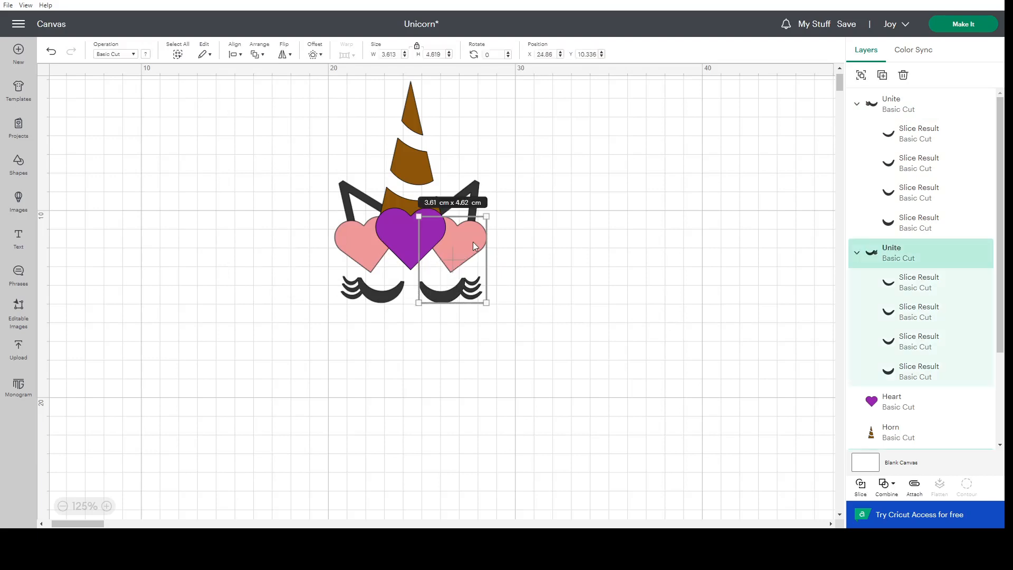
{"action": "left_click", "coordinate": [234, 55]}
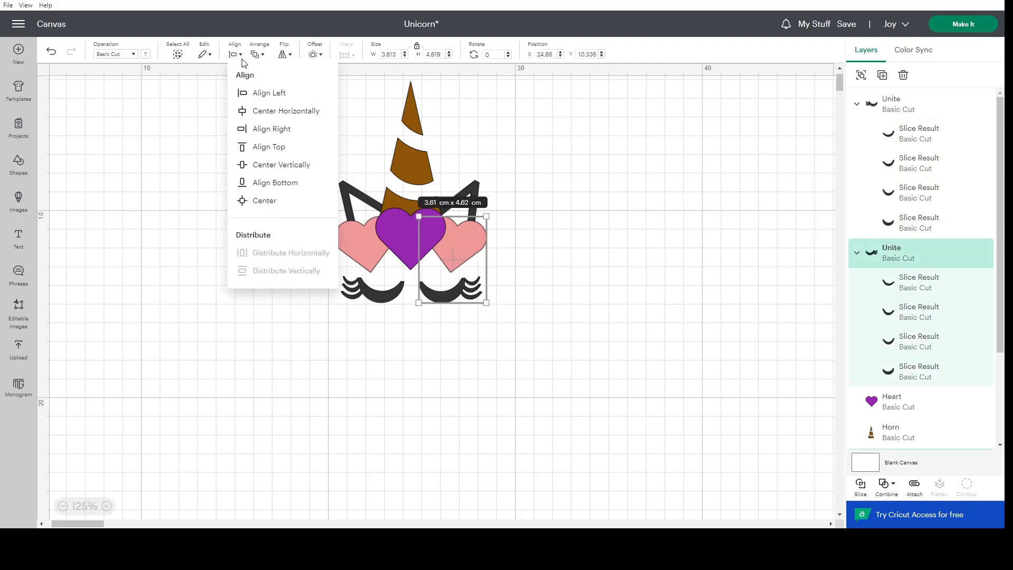
{"action": "left_click", "coordinate": [258, 98]}
{"action": "left_click", "coordinate": [51, 50]}
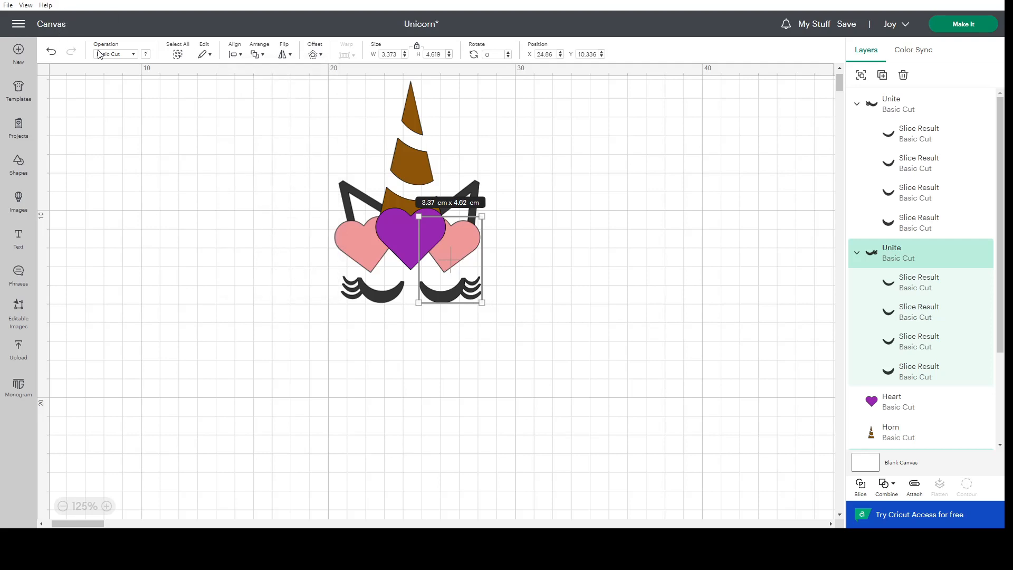
Align the right edges of the right eye and the right pink heart.
{"action": "left_click", "coordinate": [458, 292]}
{"action": "left_click", "coordinate": [467, 236]}
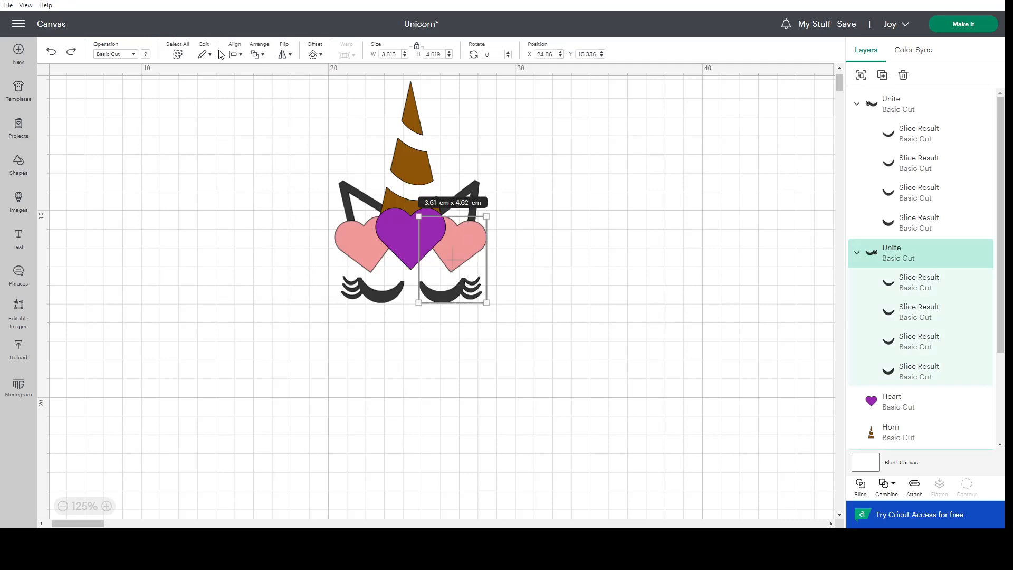
{"action": "left_click", "coordinate": [233, 59]}
{"action": "left_click", "coordinate": [264, 129]}
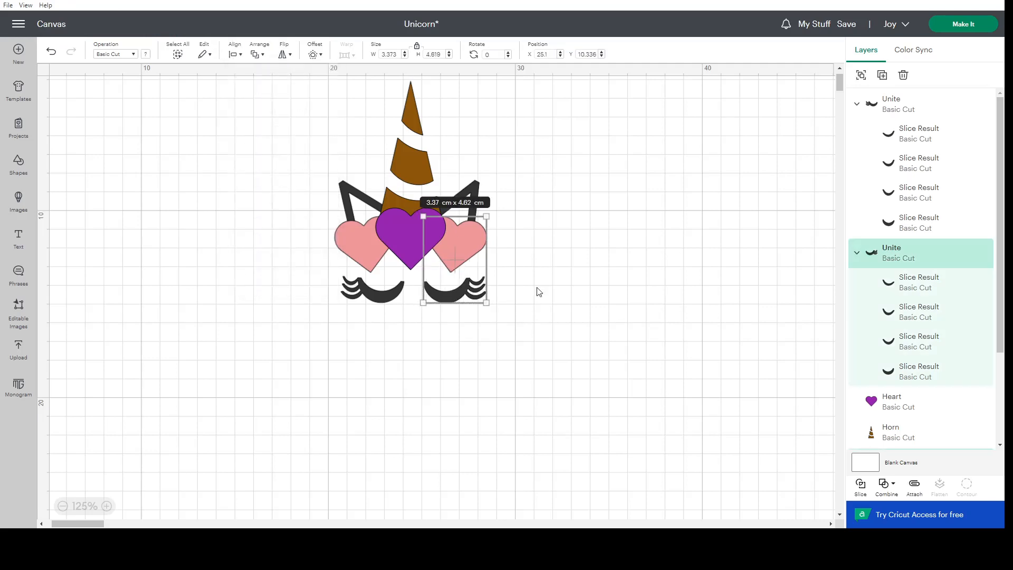
{"action": "left_click", "coordinate": [540, 321]}
Align the left edges of the left eye and the left pink heart.
{"action": "left_click", "coordinate": [366, 297]}
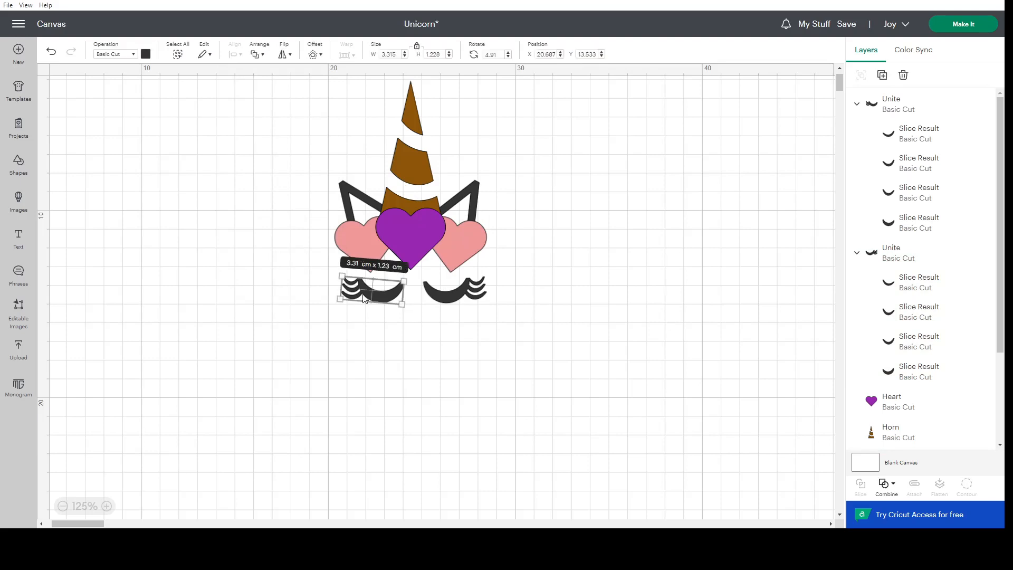
{"action": "left_click", "coordinate": [365, 242], "text": "shift"}
{"action": "left_click", "coordinate": [233, 58]}
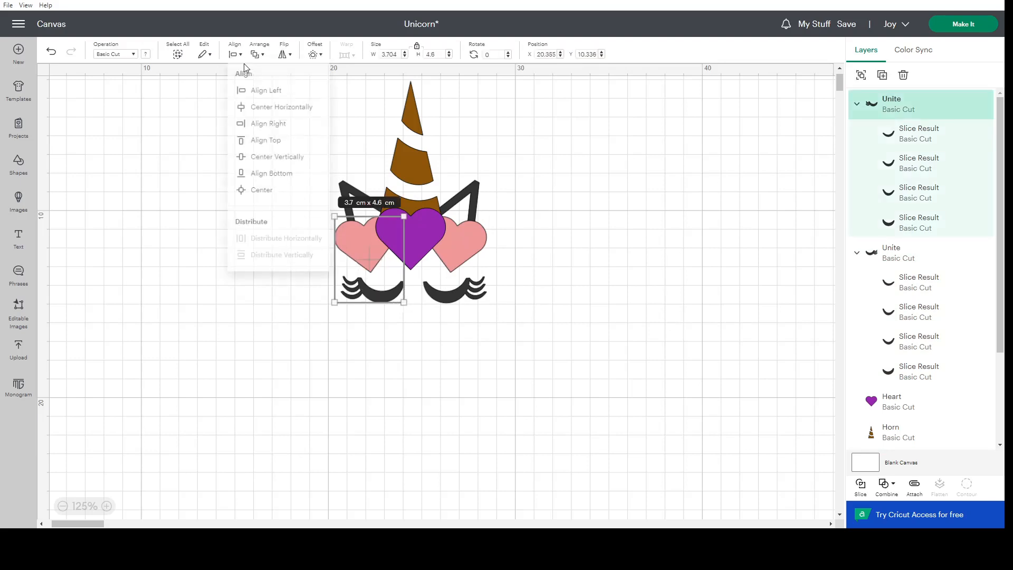
{"action": "left_click", "coordinate": [261, 90]}
{"action": "left_click", "coordinate": [416, 386]}
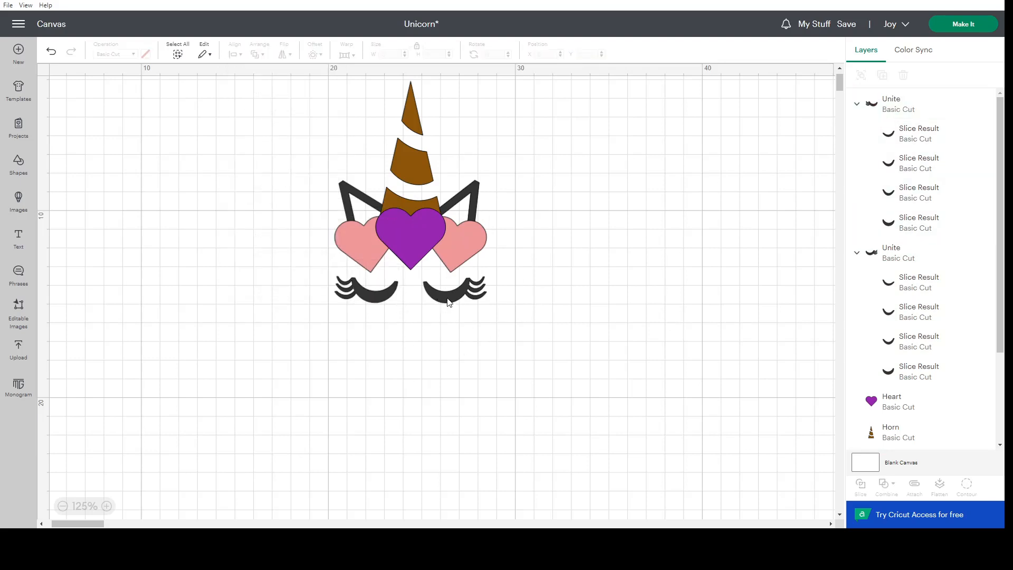
Align the top edges of the two closed eyes.
{"action": "left_click", "coordinate": [447, 304]}
{"action": "left_click", "coordinate": [367, 293], "text": "shift"}
{"action": "left_click", "coordinate": [234, 57]}
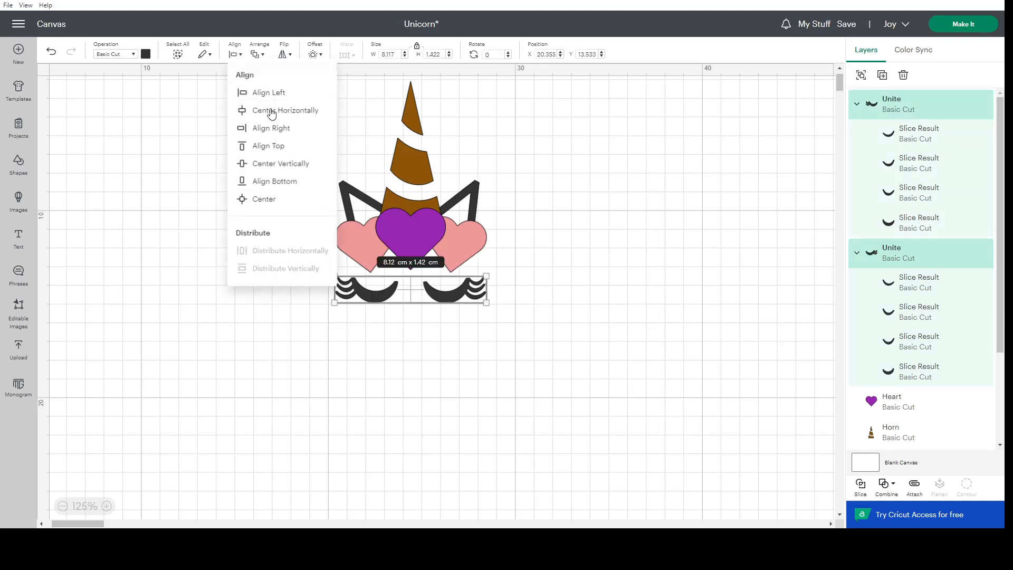
{"action": "left_click", "coordinate": [271, 146]}
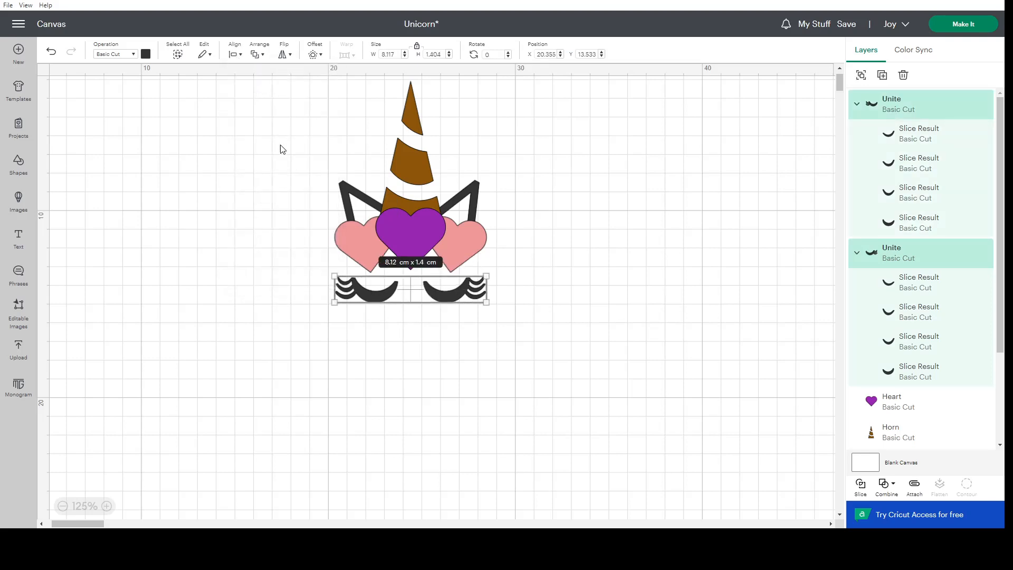
{"action": "left_click", "coordinate": [606, 313]}
Nudge the left eye inward to an X position of about 20.48 cm.
{"action": "left_click", "coordinate": [378, 295]}
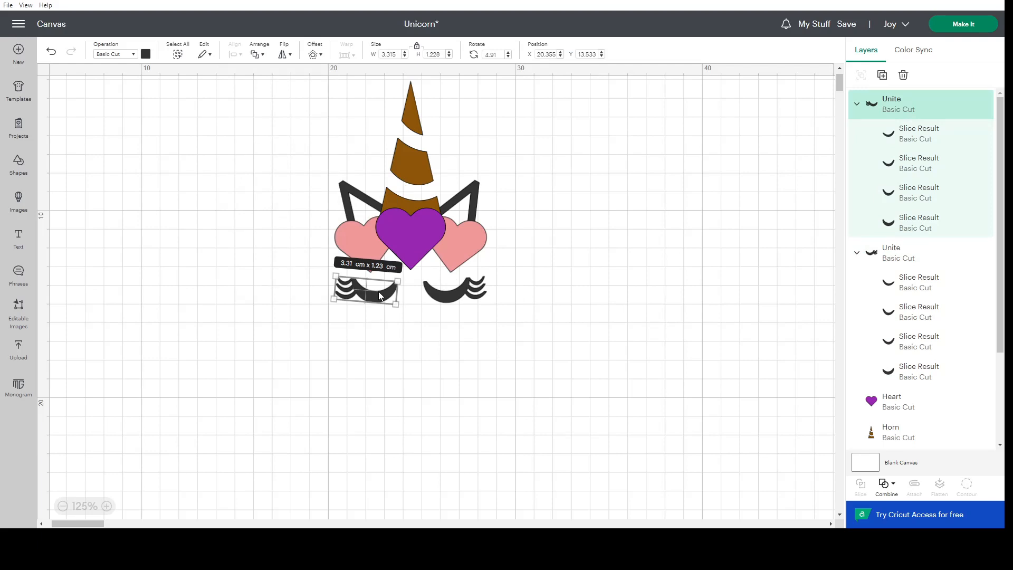
{"action": "key", "text": "Right"}
{"action": "key", "text": "Right"}
{"action": "key", "text": "Right"}
{"action": "key", "text": "Right"}
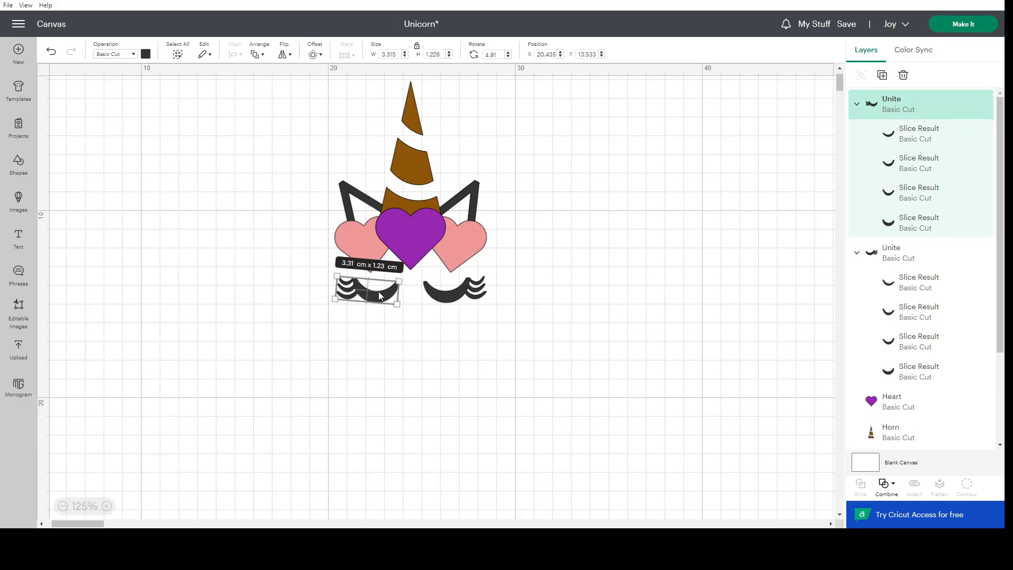
{"action": "key", "text": "Right"}
{"action": "key", "text": "Right"}
Nudge the right eye inward to an X position of about 24.99 cm.
{"action": "left_click", "coordinate": [436, 292]}
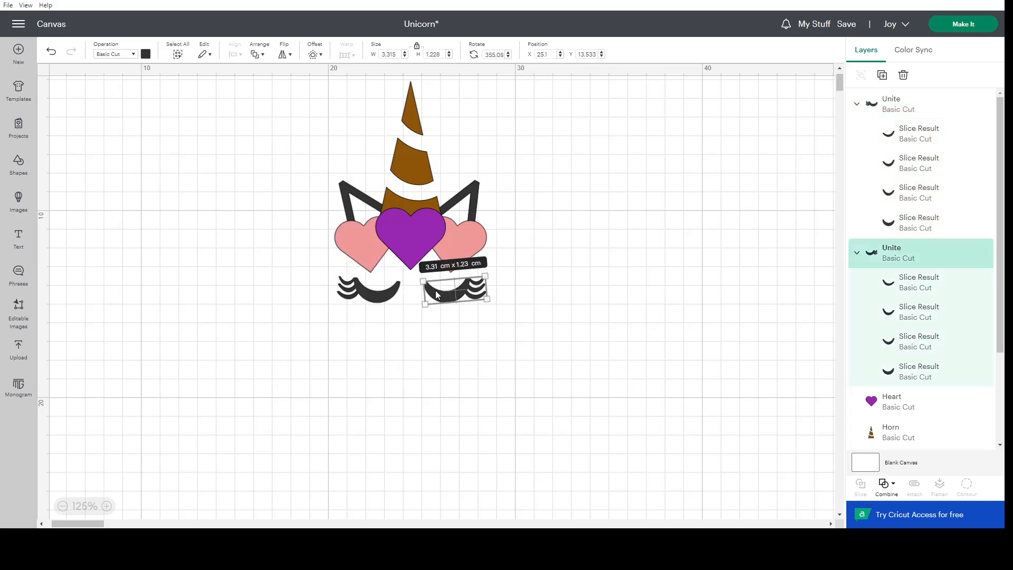
{"action": "key", "text": "Left"}
{"action": "key", "text": "Left"}
{"action": "key", "text": "Left"}
{"action": "key", "text": "Left"}
{"action": "key", "text": "Left"}
{"action": "key", "text": "Left"}
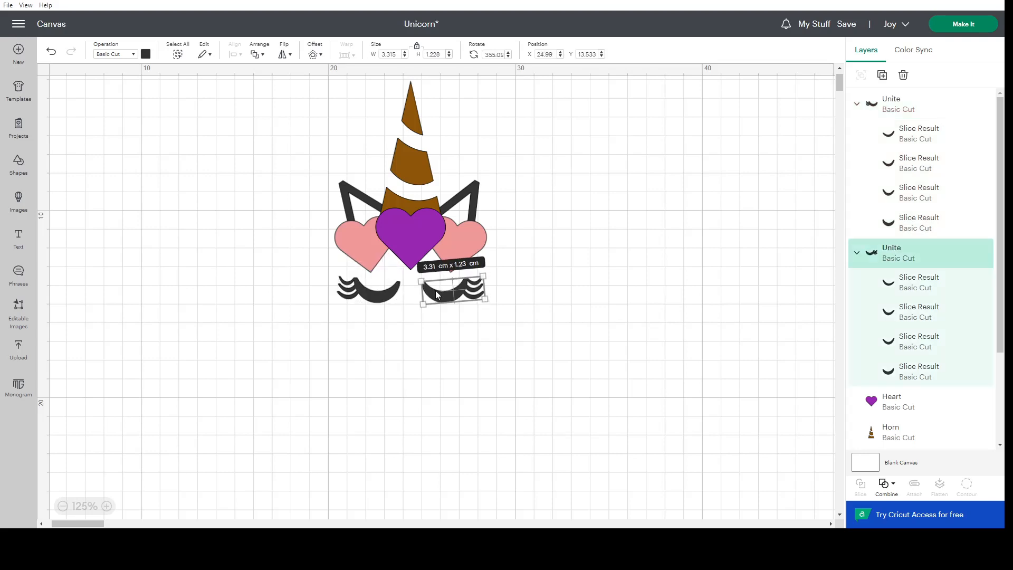
{"action": "left_click", "coordinate": [508, 339]}
Distribute the purple heart and the two closed eyes horizontally.
{"action": "left_click", "coordinate": [416, 258]}
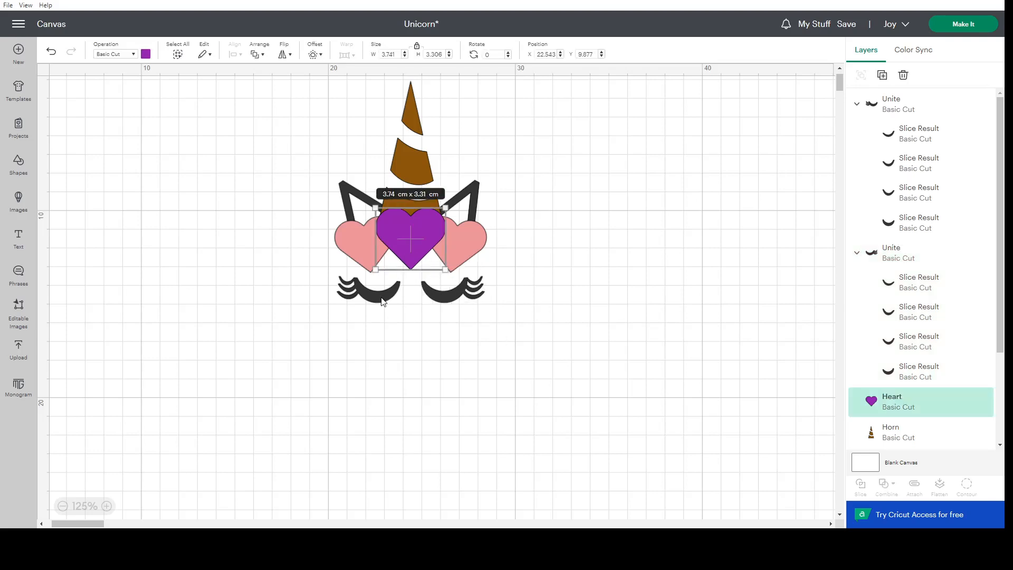
{"action": "left_click", "coordinate": [383, 304], "text": "shift"}
{"action": "left_click", "coordinate": [471, 300], "text": "shift"}
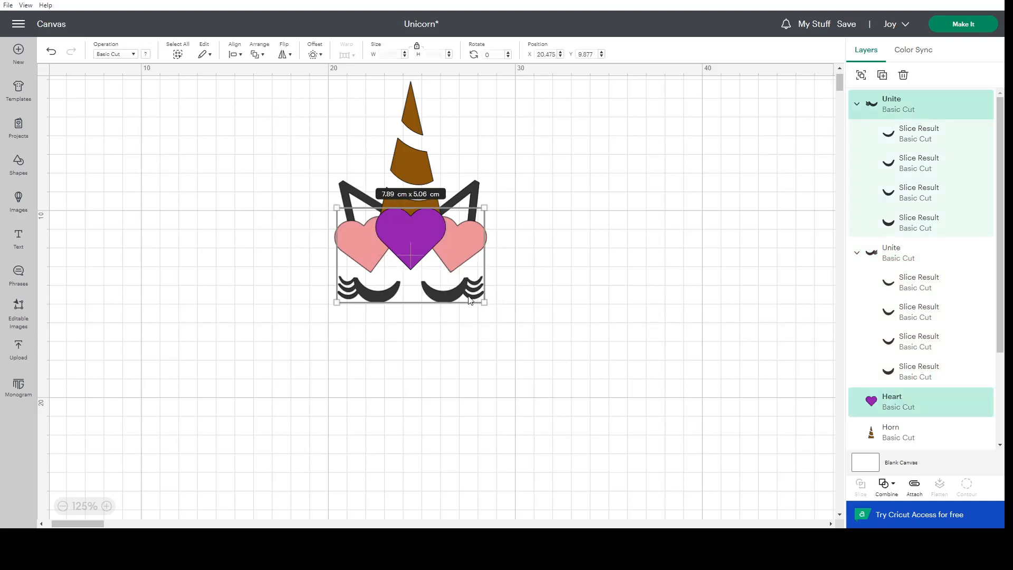
{"action": "left_click", "coordinate": [239, 55]}
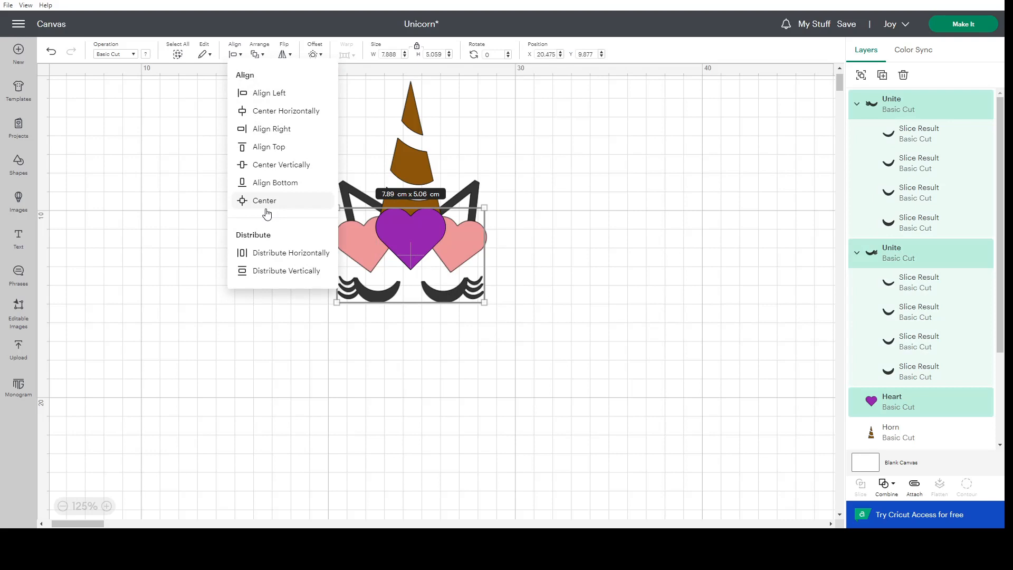
{"action": "left_click", "coordinate": [271, 257]}
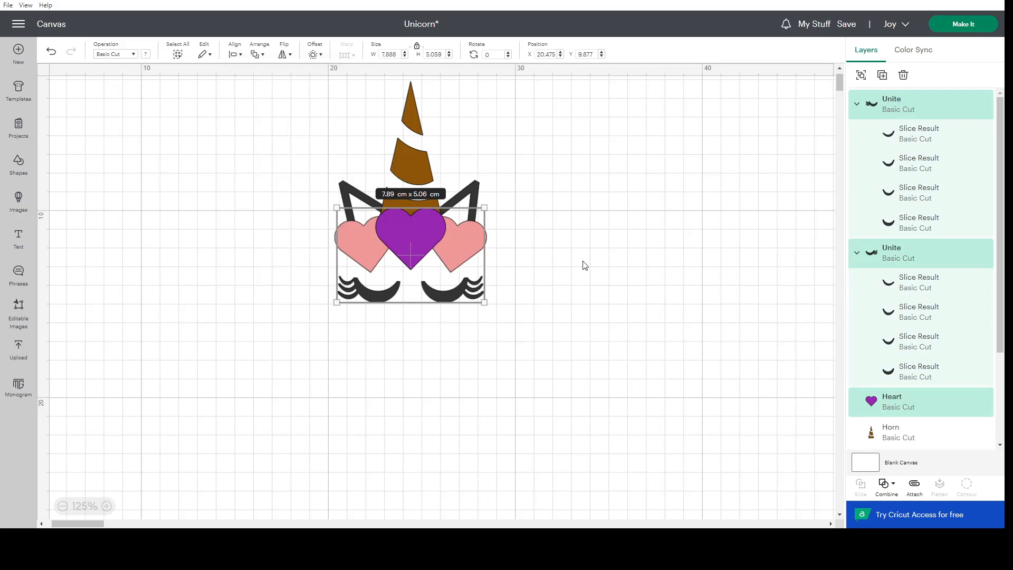
Rename the united layer of the left closed eye to "Left Eye" and collapse its sublayers.
{"action": "left_click", "coordinate": [549, 265]}
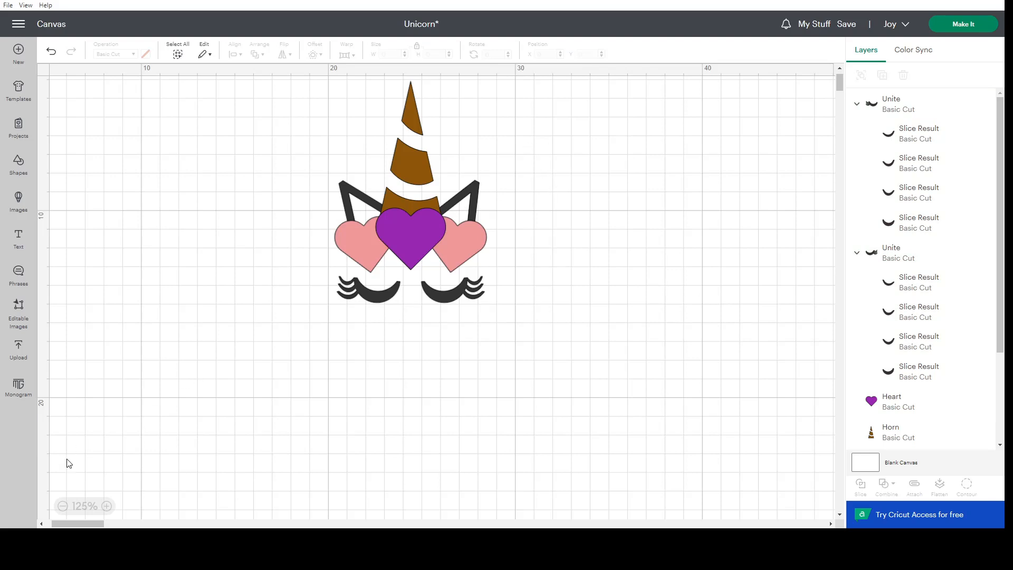
{"action": "left_click", "coordinate": [64, 507]}
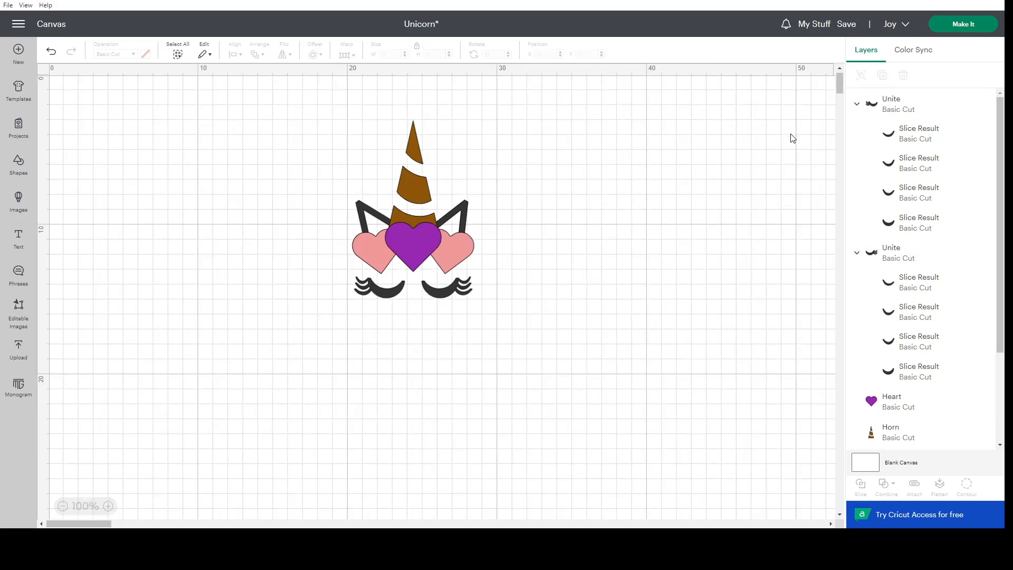
{"action": "left_click", "coordinate": [897, 102]}
{"action": "double_click", "coordinate": [897, 102]}
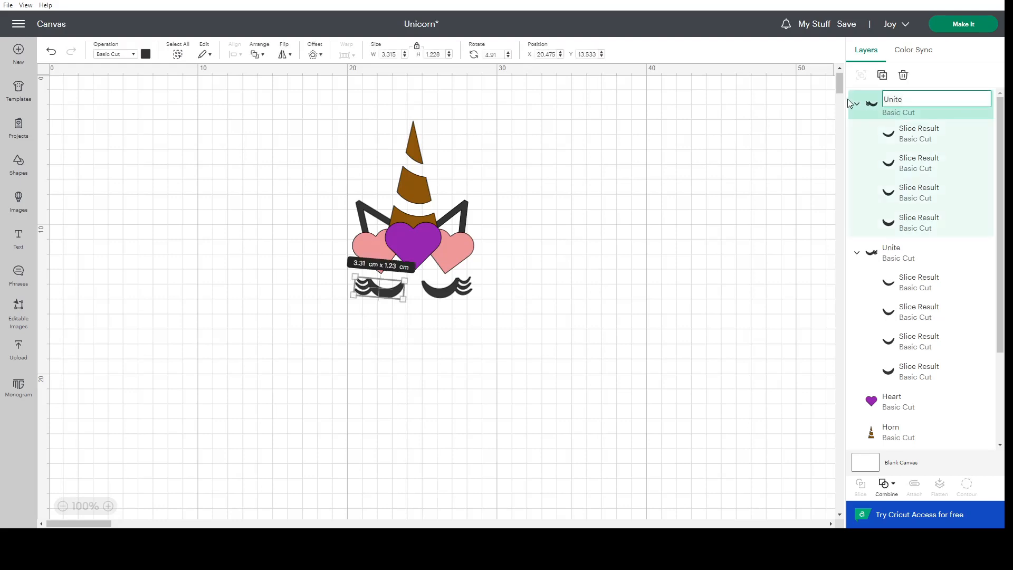
{"action": "type", "text": "Left Eye"}
{"action": "left_click", "coordinate": [857, 104]}
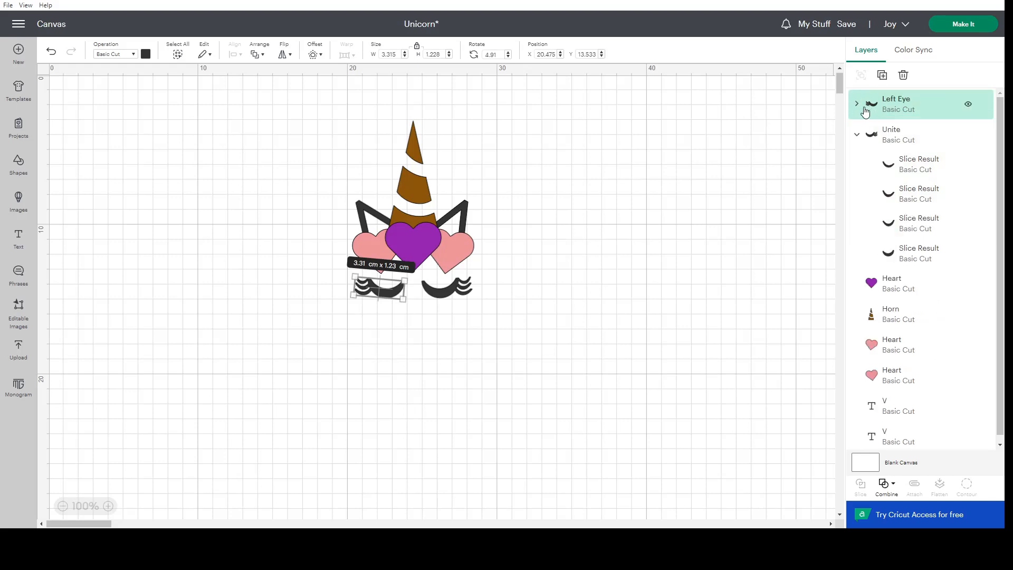
Rename the united layer of the right closed eye to "Right Eye" and collapse its sublayers.
{"action": "left_click", "coordinate": [904, 133]}
{"action": "double_click", "coordinate": [905, 131]}
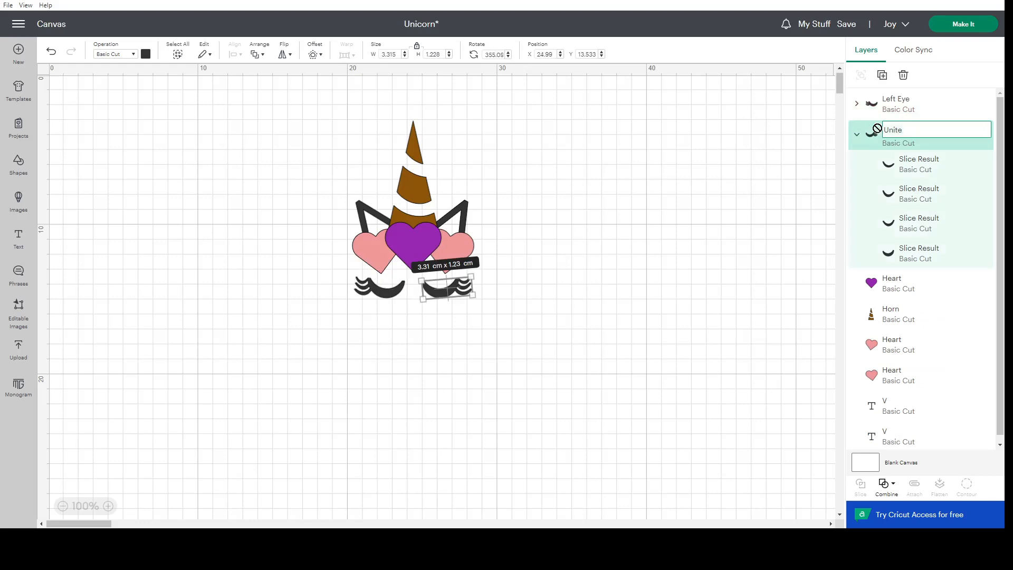
{"action": "key", "text": "ctrl+a"}
{"action": "type", "text": "Right Eye"}
{"action": "left_click", "coordinate": [805, 159]}
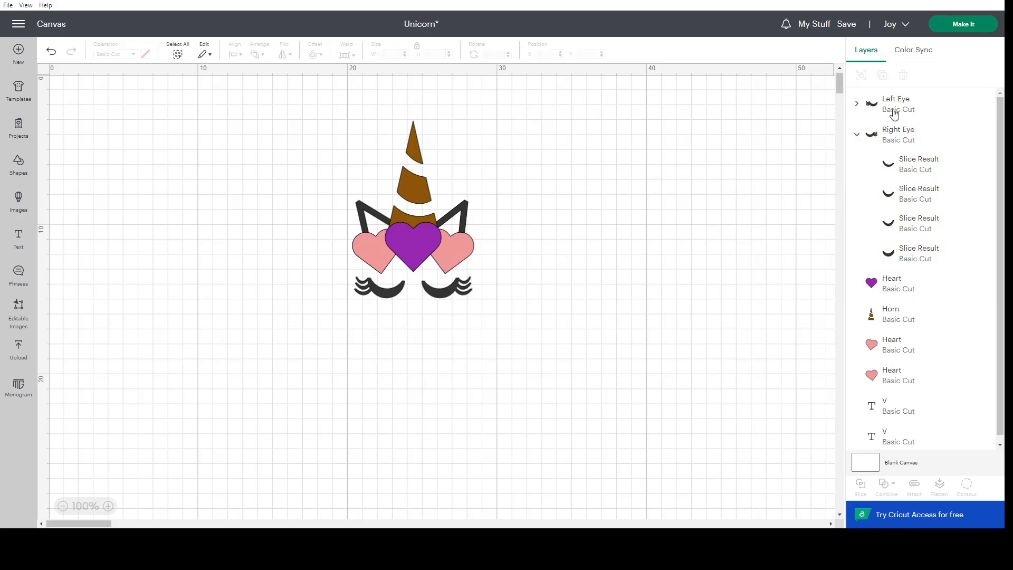
{"action": "left_click", "coordinate": [856, 140]}
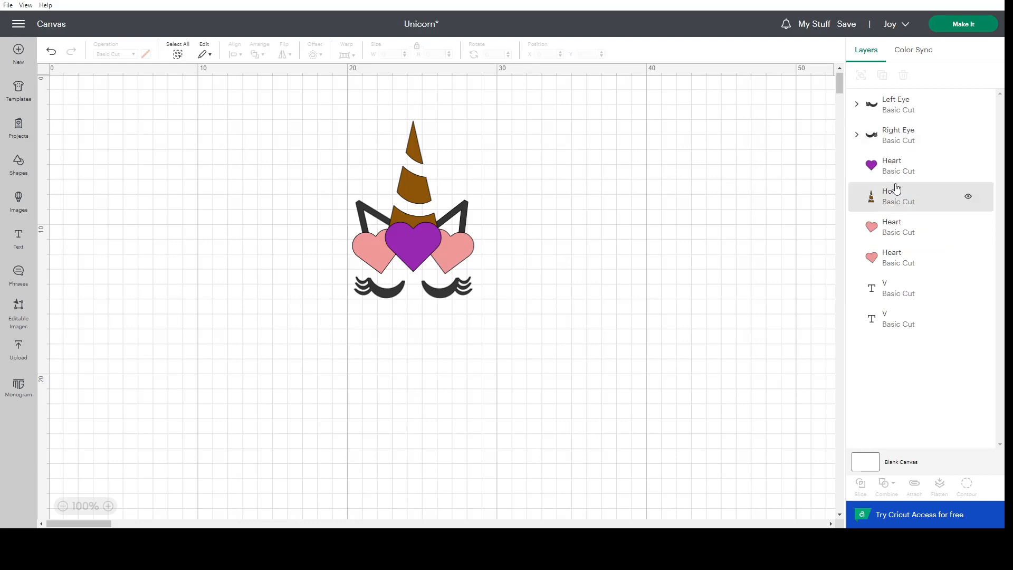
Unite the two V letters that form the ears into one object.
{"action": "left_click", "coordinate": [897, 172]}
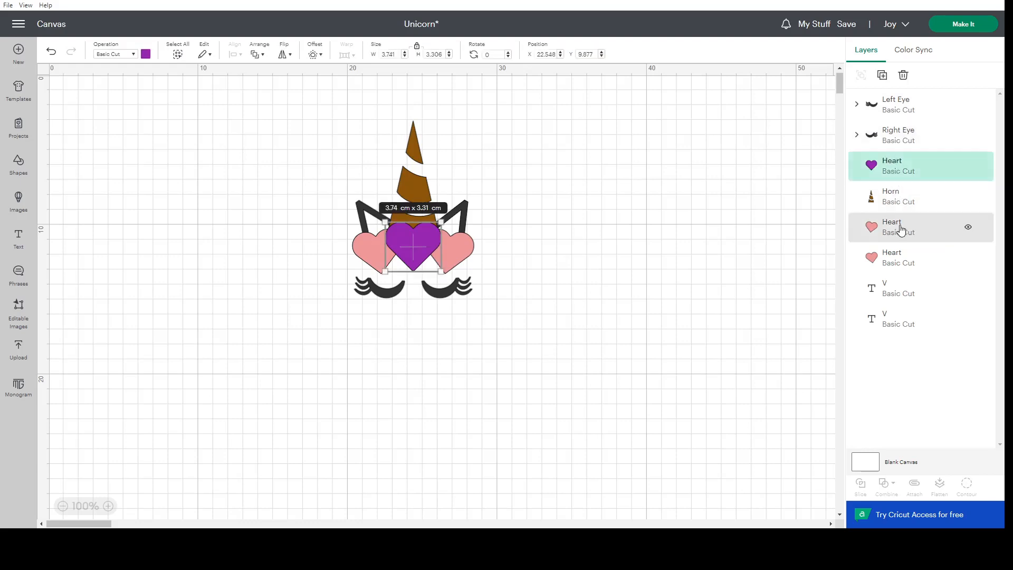
{"action": "left_click", "coordinate": [895, 226]}
{"action": "left_click", "coordinate": [900, 290]}
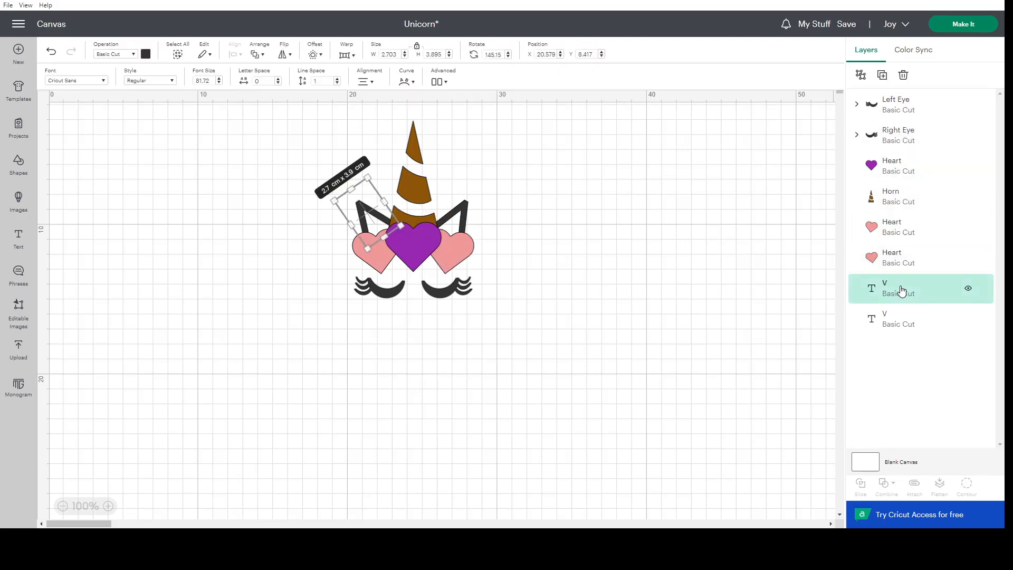
{"action": "left_click", "coordinate": [895, 318]}
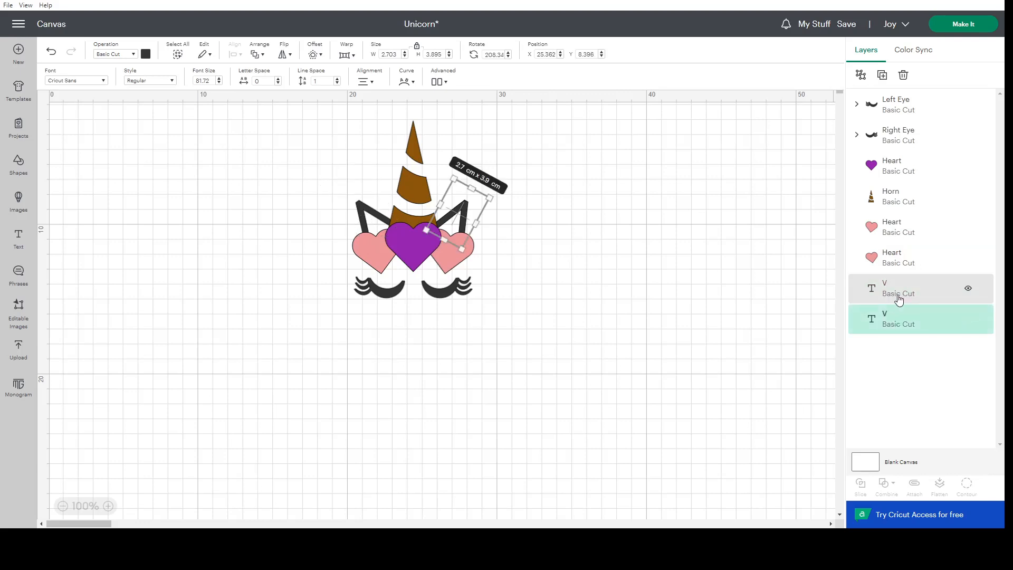
{"action": "left_click", "coordinate": [899, 299], "text": "shift"}
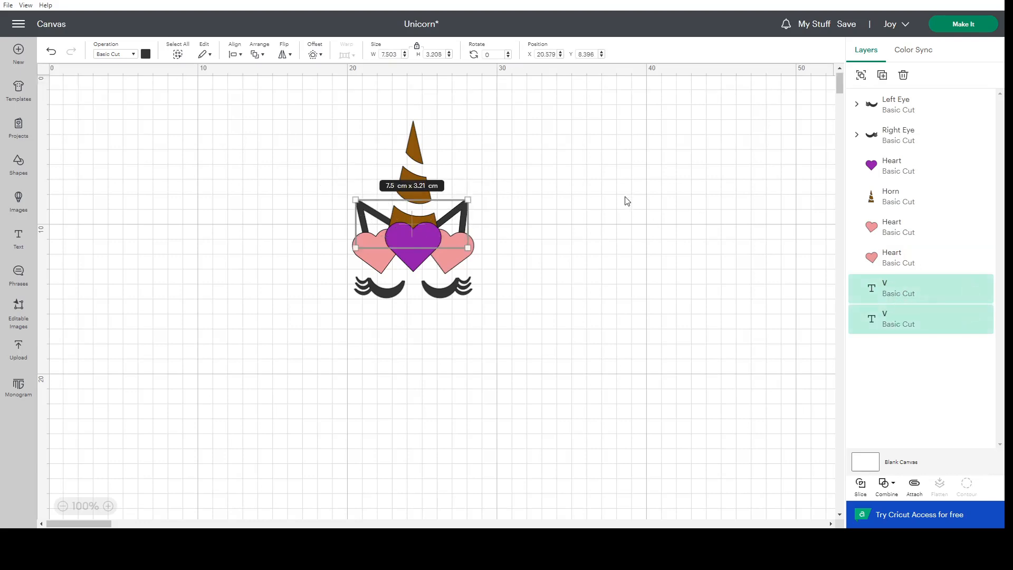
{"action": "left_click", "coordinate": [890, 484]}
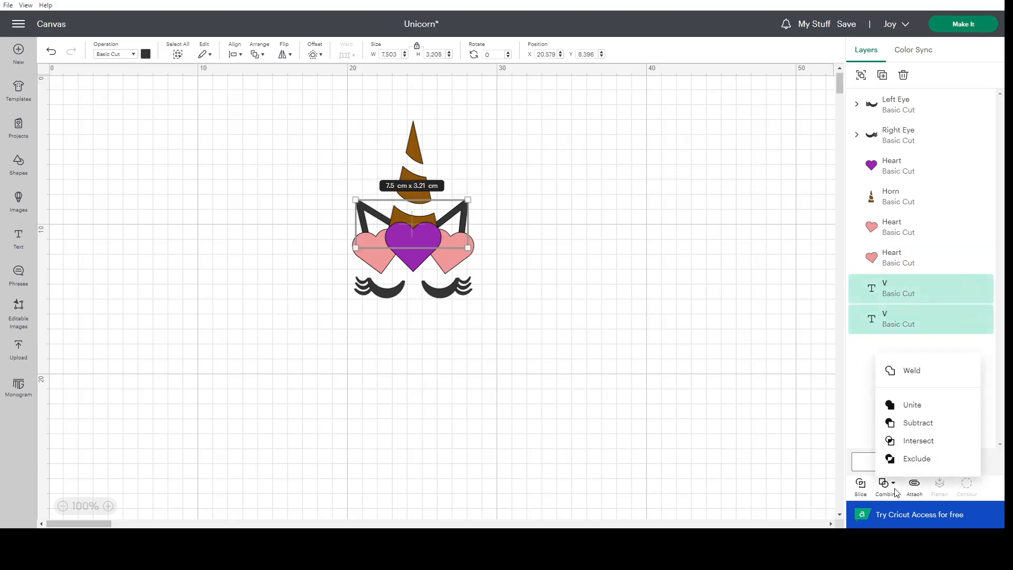
{"action": "left_click", "coordinate": [902, 405]}
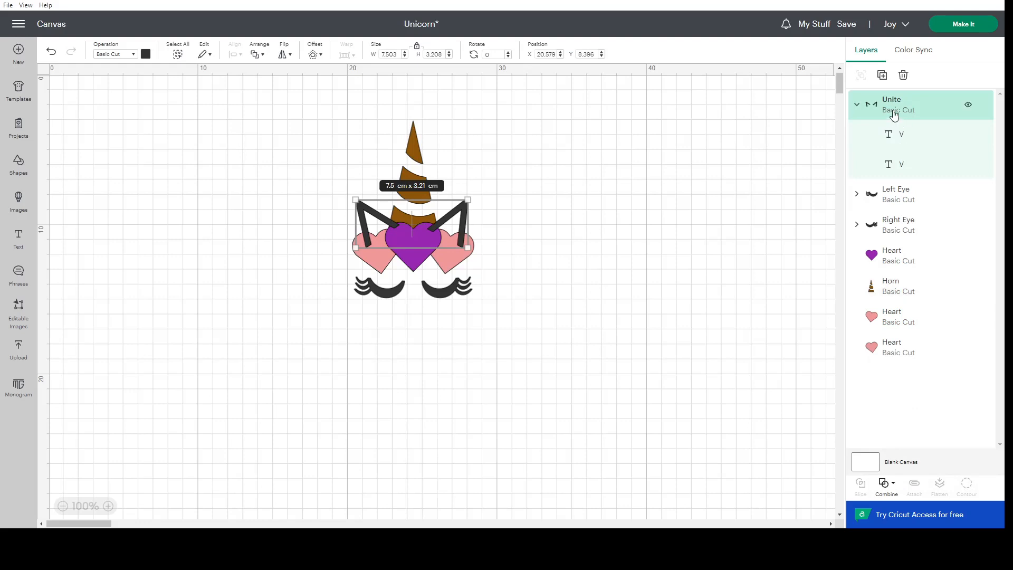
Send the united ears behind all other shapes, collapse their layer and rename it "Ears".
{"action": "right_click", "coordinate": [897, 124]}
{"action": "left_click", "coordinate": [826, 288]}
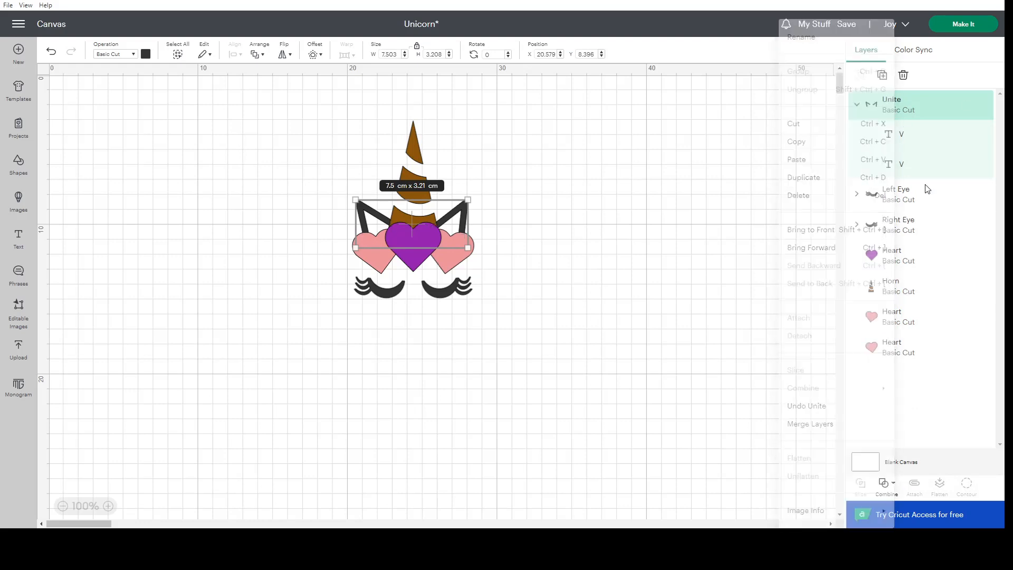
{"action": "left_click", "coordinate": [855, 293]}
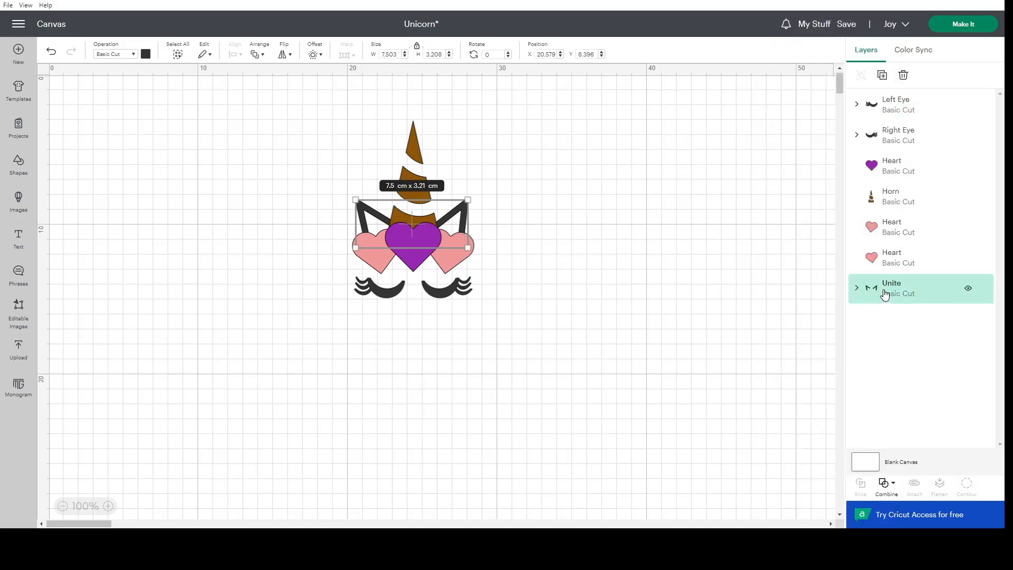
{"action": "double_click", "coordinate": [910, 285]}
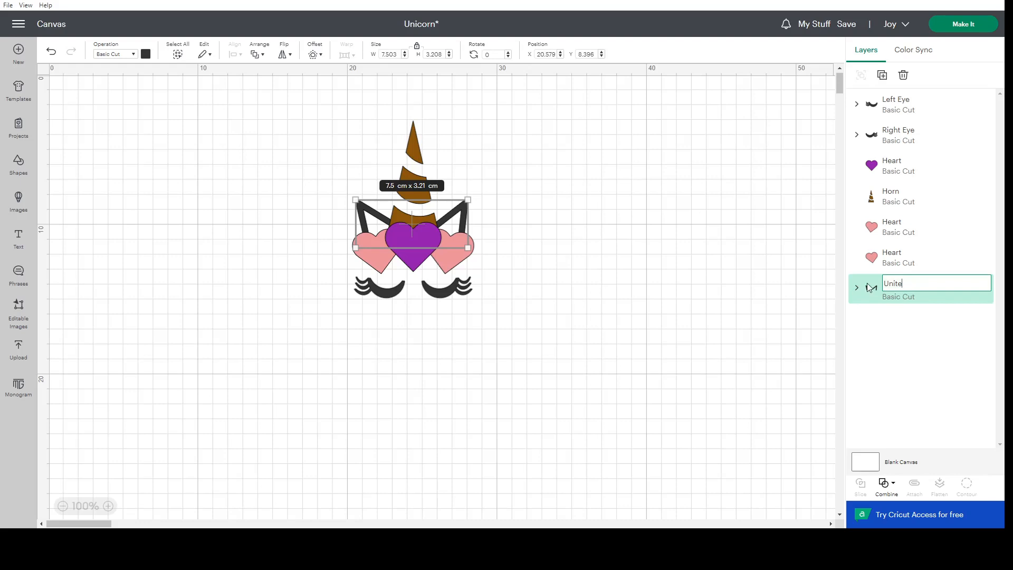
{"action": "type", "text": "Ears"}
{"action": "left_click", "coordinate": [702, 306]}
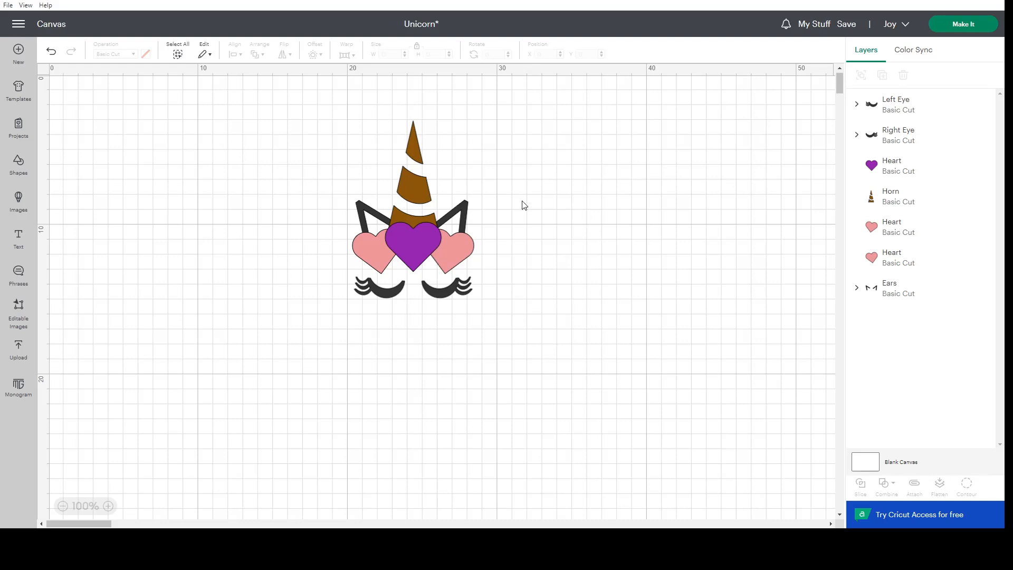
Save the Unicorn project under its existing name.
{"action": "mouse_move", "coordinate": [847, 23]}
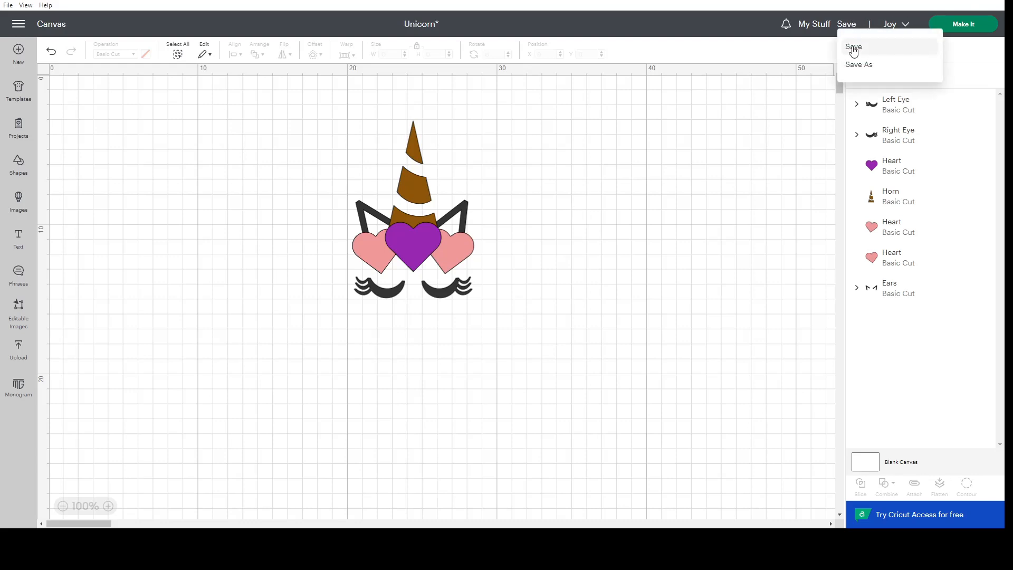
{"action": "left_click", "coordinate": [854, 48]}
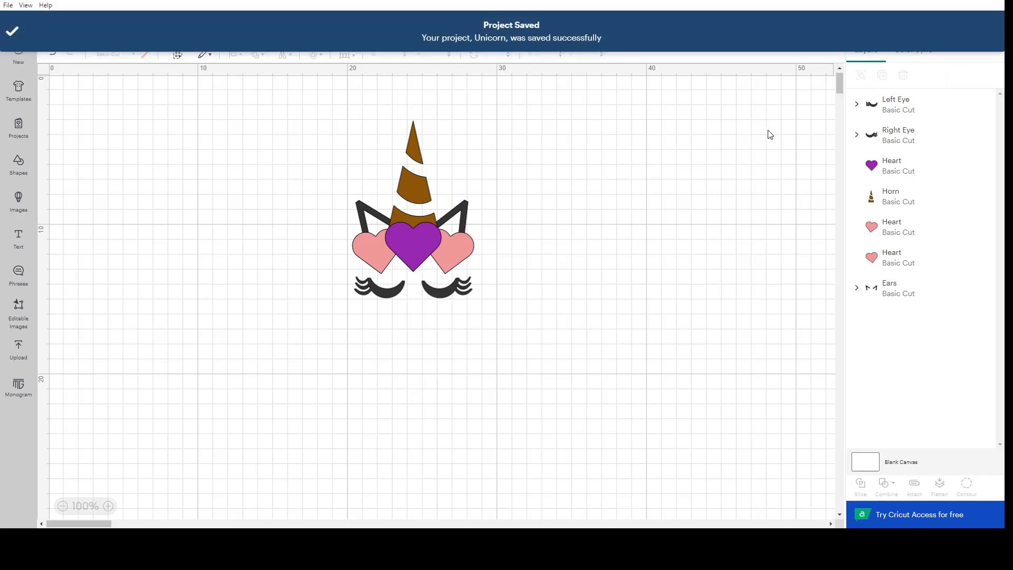
{"action": "left_click", "coordinate": [467, 205]}
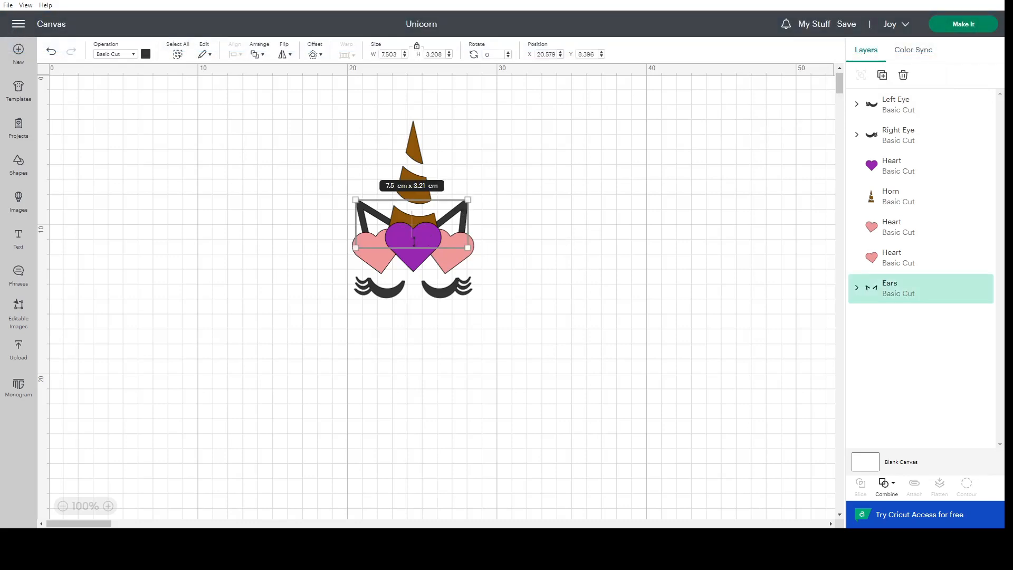
{"action": "left_click", "coordinate": [544, 244]}
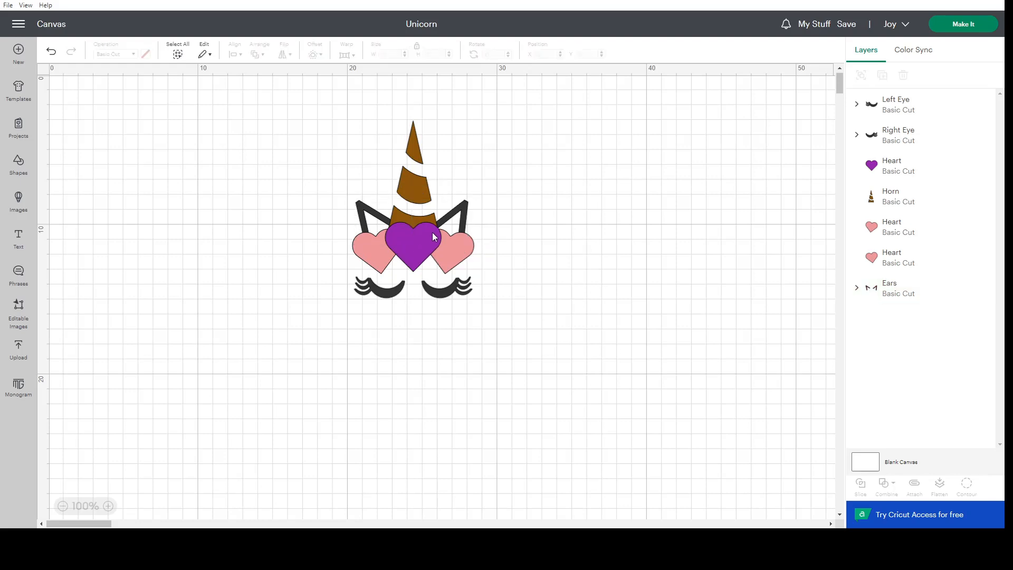
Preview how the project is sorted onto cutting mats with On Mat material loading, and return to the canvas.
{"action": "left_click", "coordinate": [976, 25]}
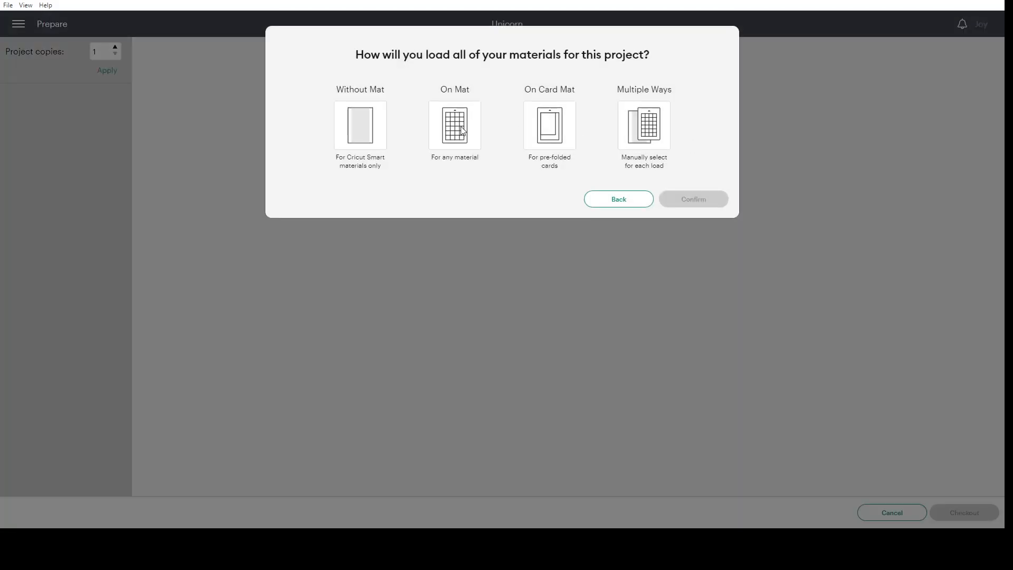
{"action": "left_click", "coordinate": [463, 129]}
{"action": "left_click", "coordinate": [694, 236]}
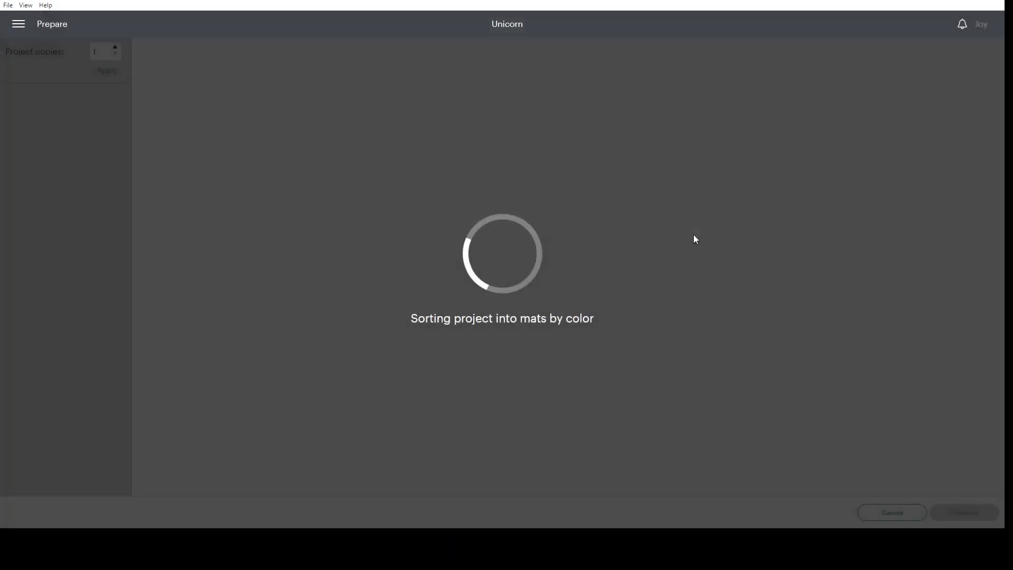
{"action": "scroll", "coordinate": [83, 321], "scroll_direction": "down", "scroll_amount": 3}
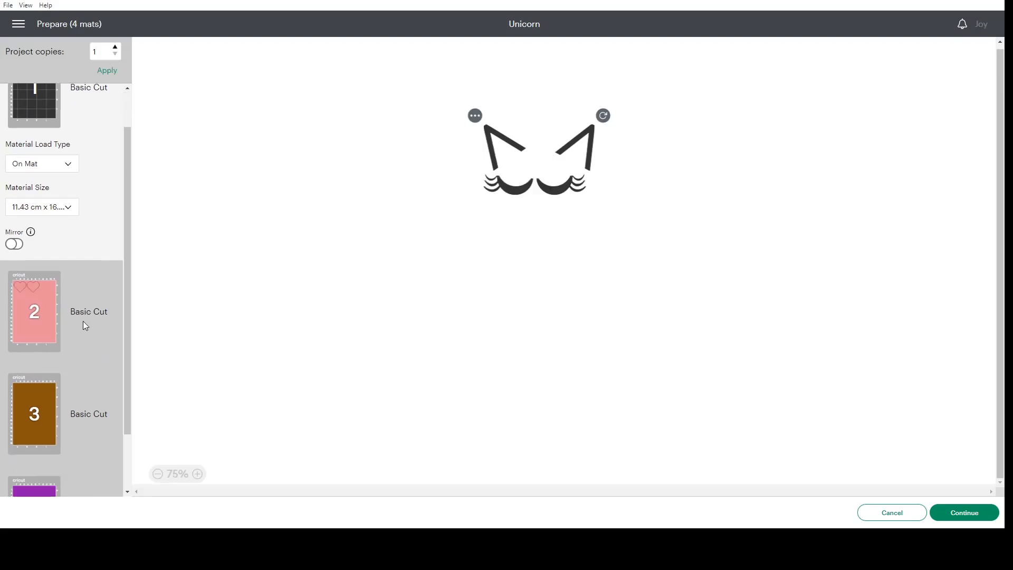
{"action": "left_click", "coordinate": [29, 464]}
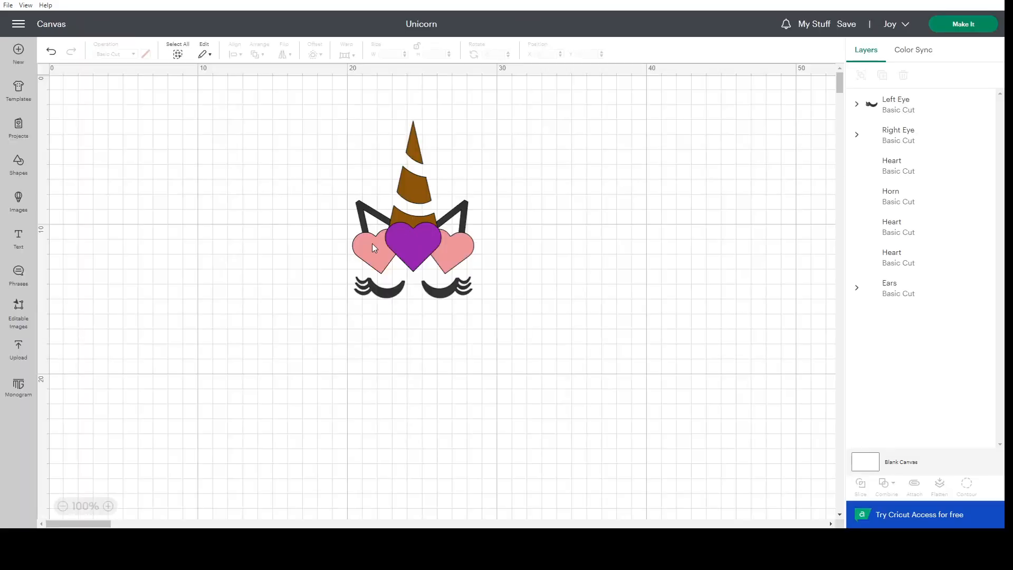
{"action": "left_click", "coordinate": [372, 243]}
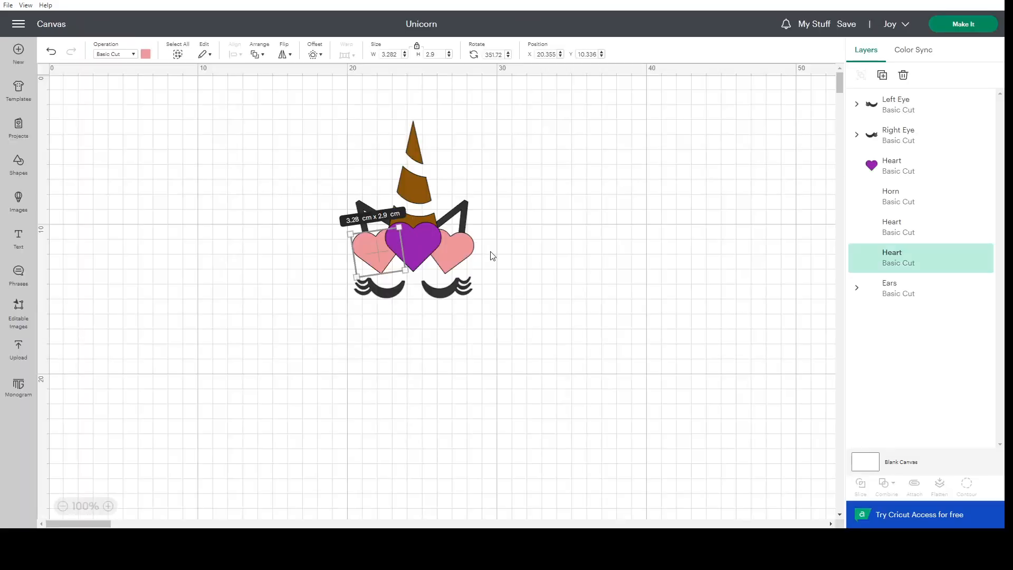
{"action": "left_click", "coordinate": [454, 243], "text": "shift"}
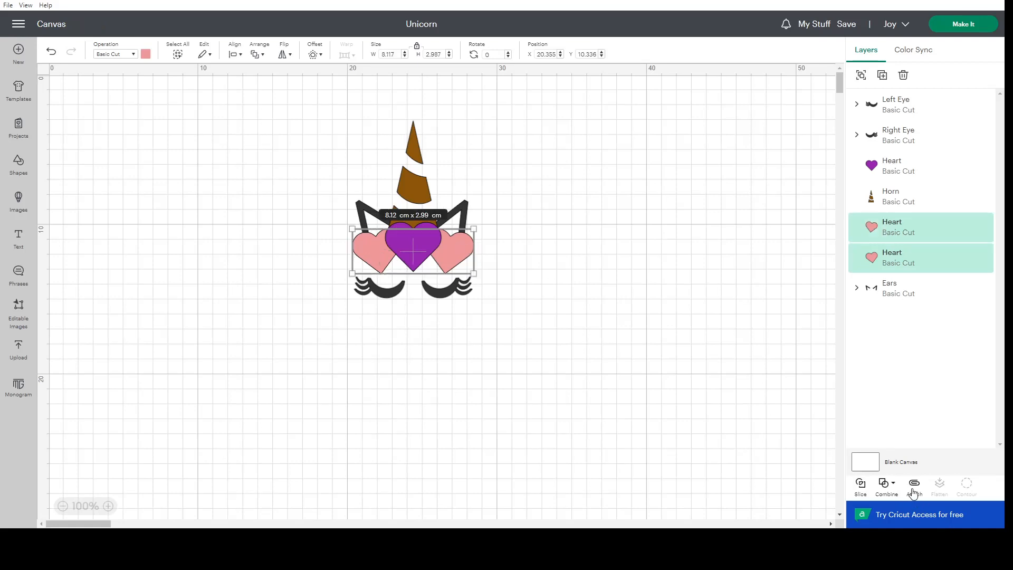
{"action": "left_click", "coordinate": [604, 303]}
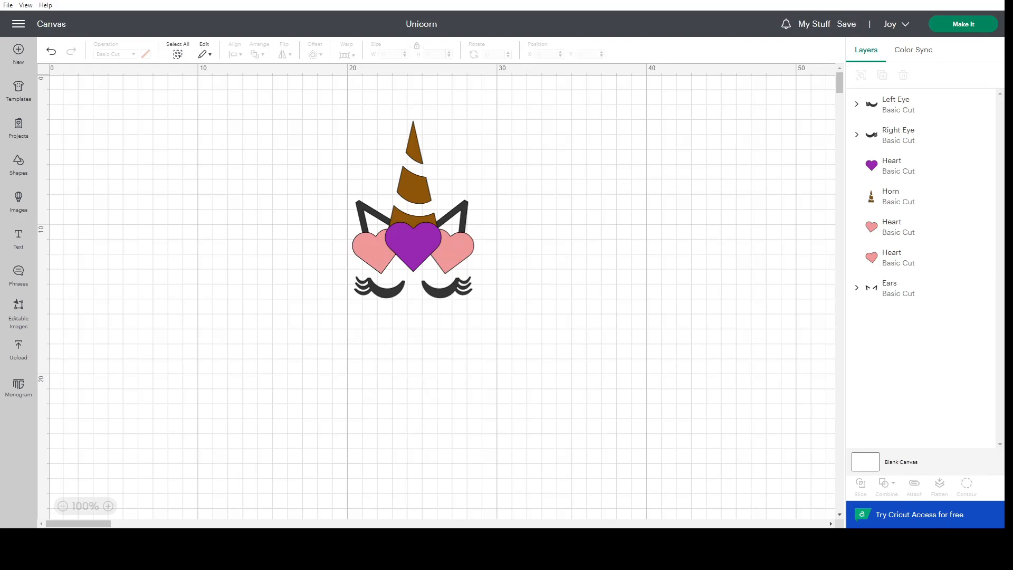
Save a copy of the project with the title "Unicorn - 1".
{"action": "left_click", "coordinate": [848, 25]}
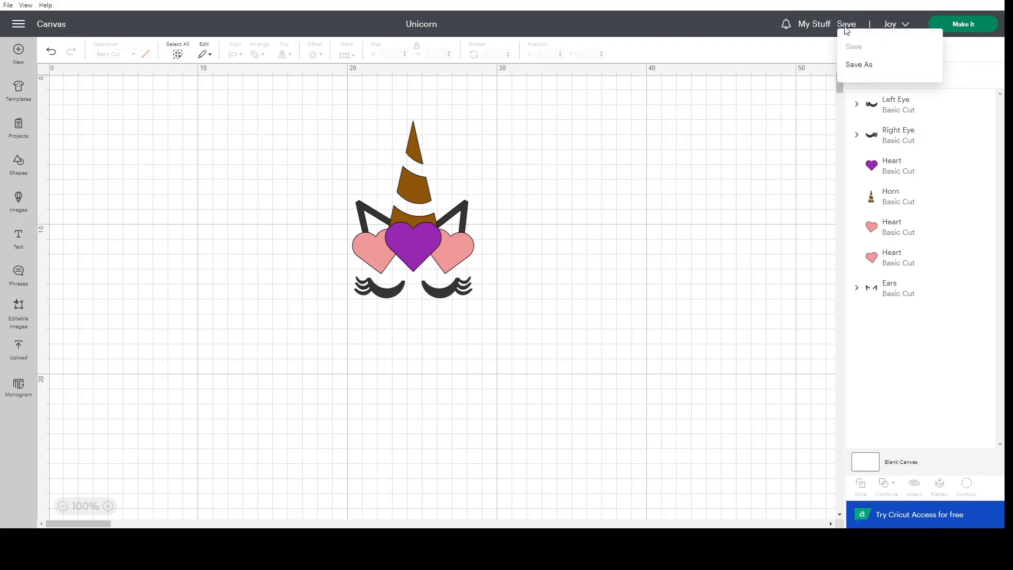
{"action": "left_click", "coordinate": [845, 31]}
{"action": "left_click", "coordinate": [844, 25]}
{"action": "left_click", "coordinate": [860, 64]}
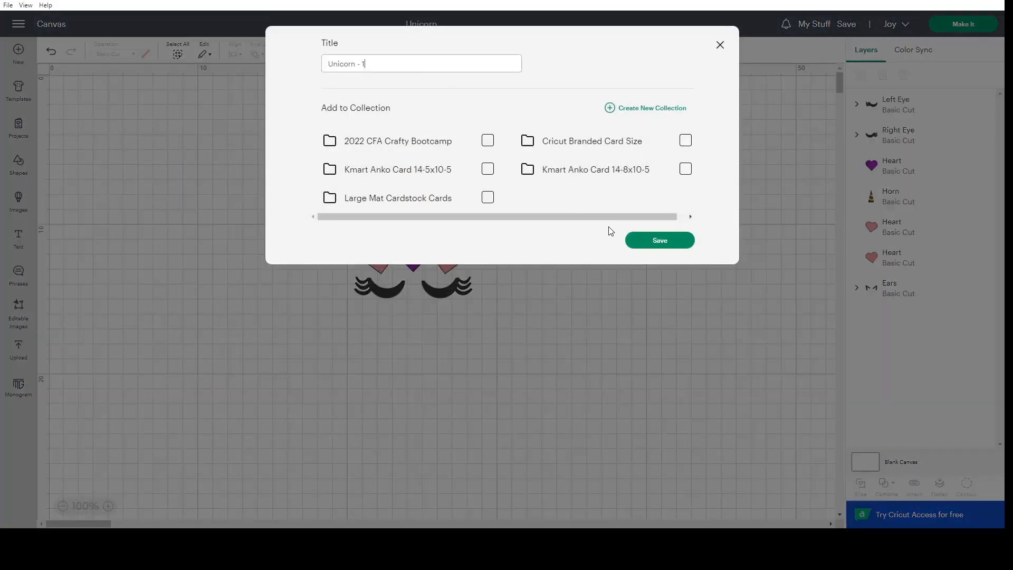
{"action": "left_click", "coordinate": [669, 242]}
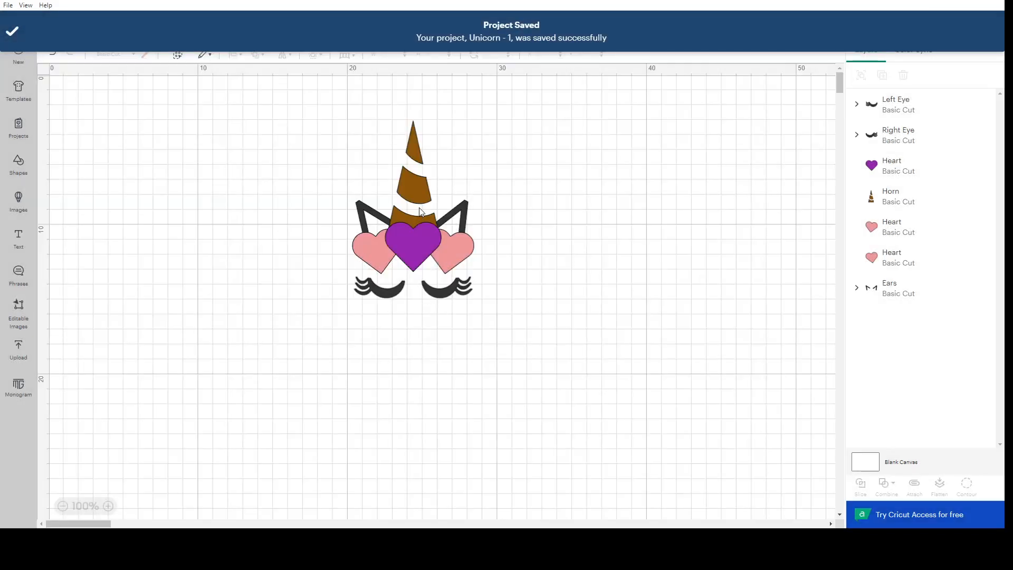
{"action": "left_click", "coordinate": [421, 211]}
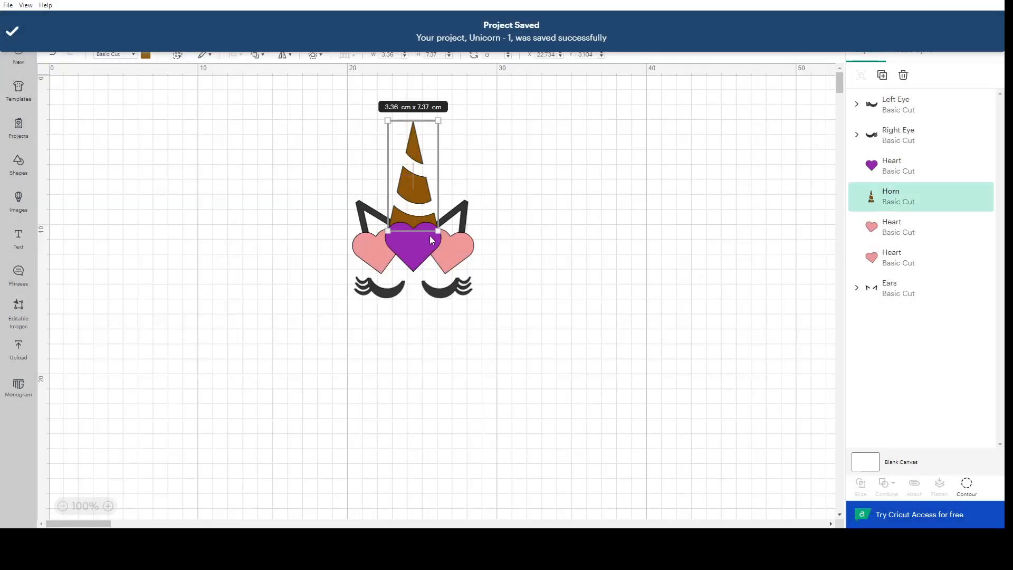
{"action": "left_click", "coordinate": [544, 265]}
{"action": "left_click", "coordinate": [452, 218]}
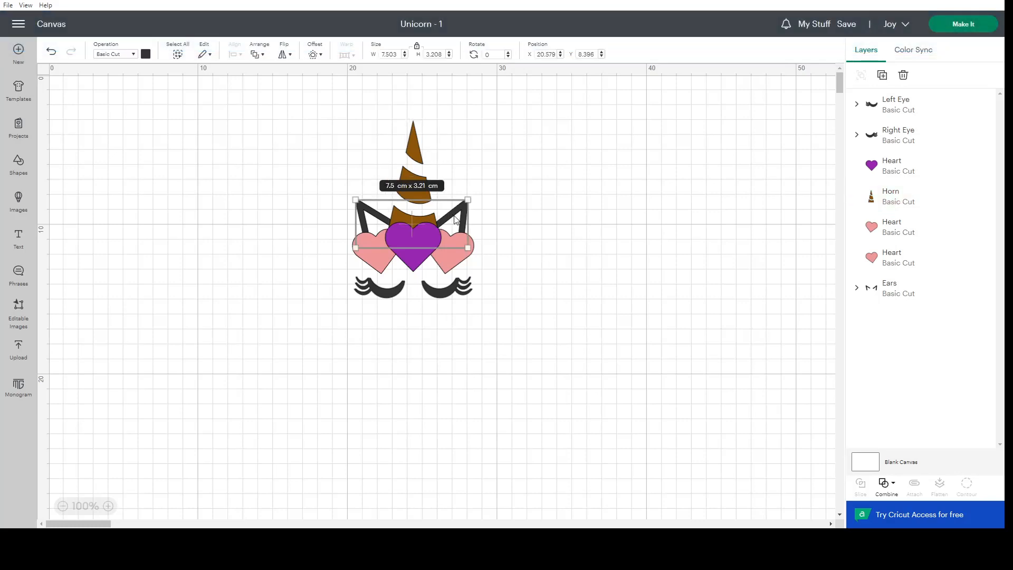
{"action": "left_click", "coordinate": [514, 260]}
Attach the left eye, right eye and ears together as one set.
{"action": "left_click", "coordinate": [453, 278]}
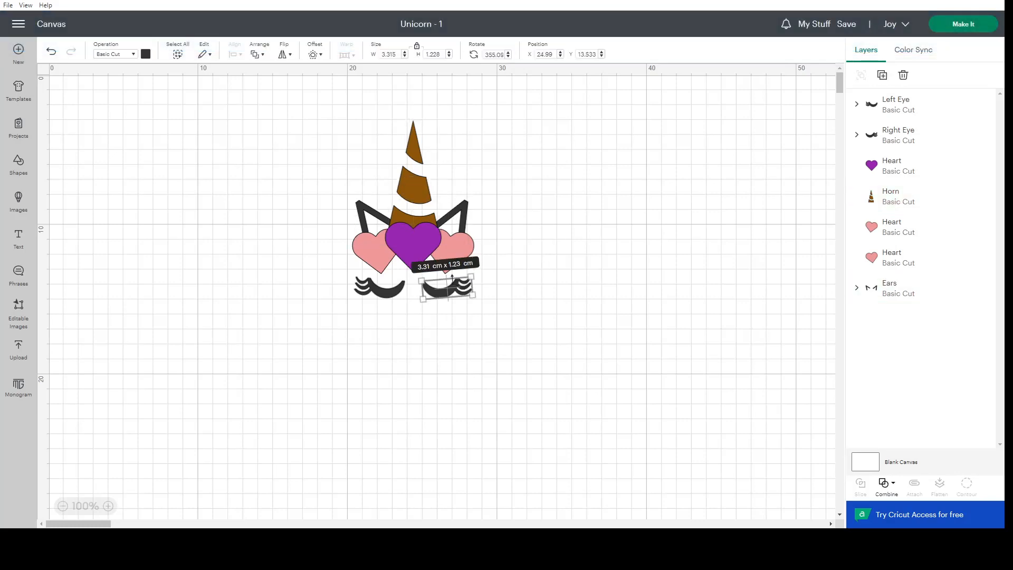
{"action": "left_click", "coordinate": [546, 295]}
{"action": "left_click_drag", "start_coordinate": [539, 294], "coordinate": [360, 299]}
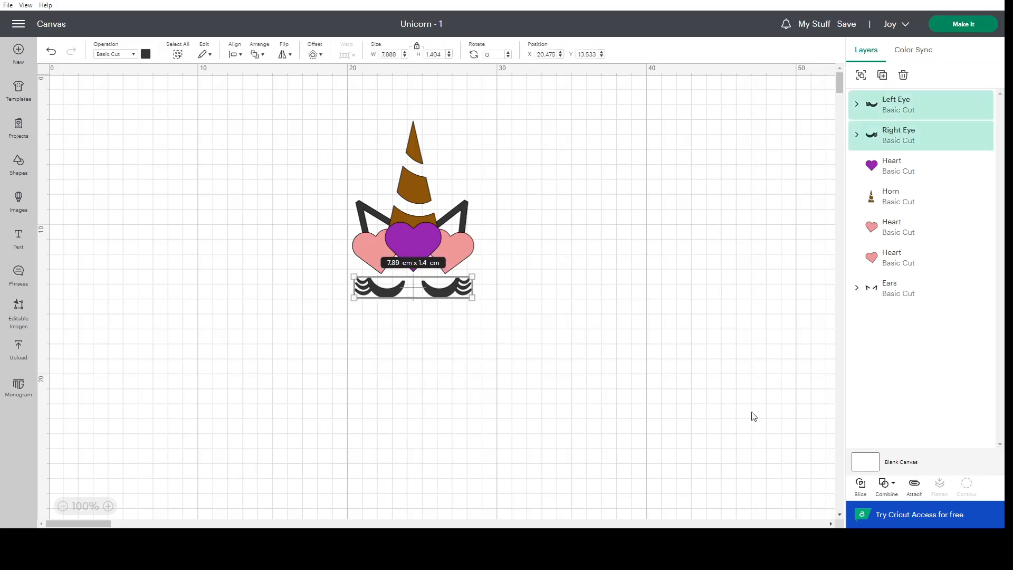
{"action": "left_click", "coordinate": [454, 220], "text": "shift"}
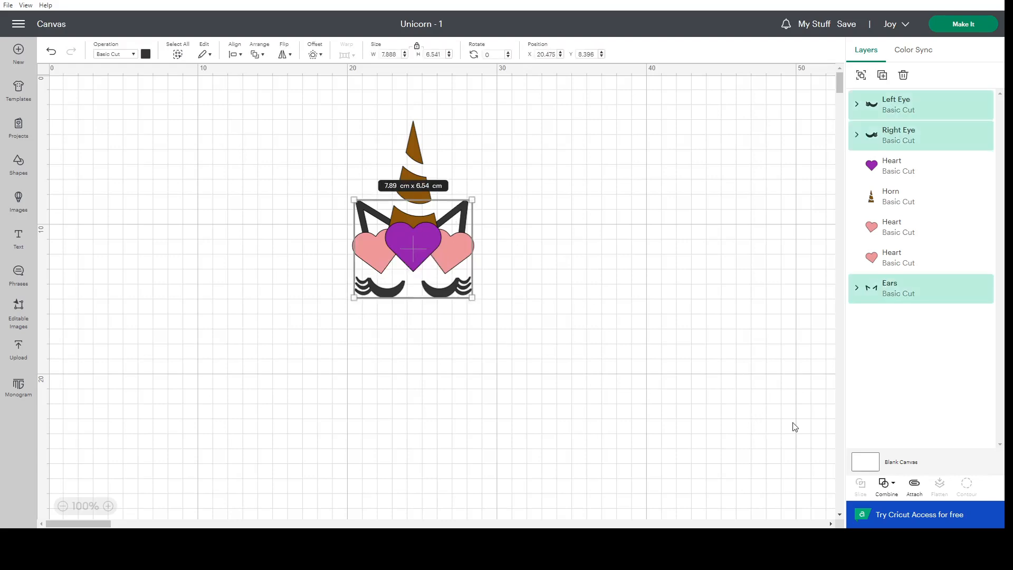
{"action": "left_click", "coordinate": [915, 484]}
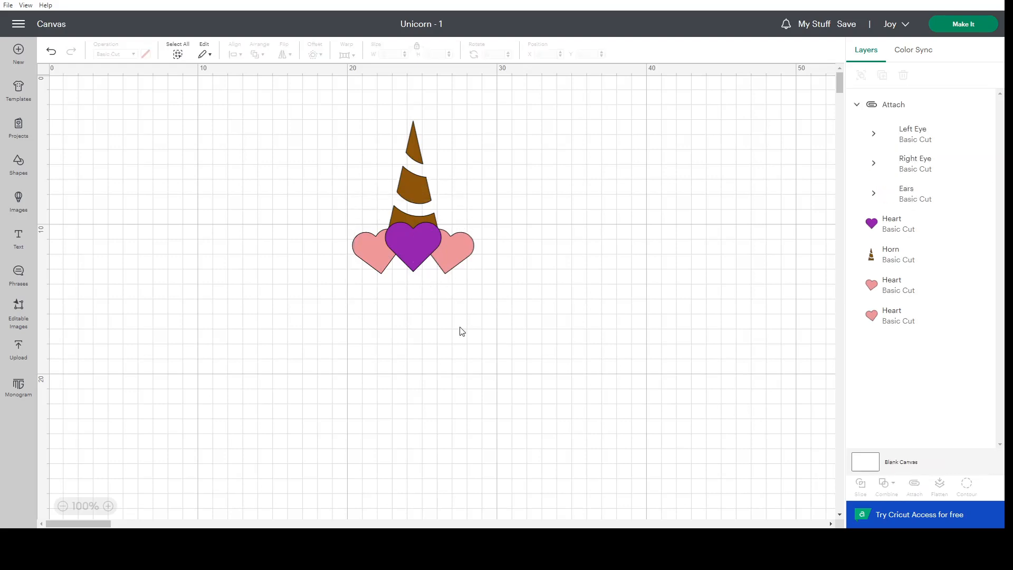
Try sending the attached eyes and ears behind all other shapes, and undo that reordering.
{"action": "left_click", "coordinate": [886, 106]}
{"action": "right_click", "coordinate": [923, 135]}
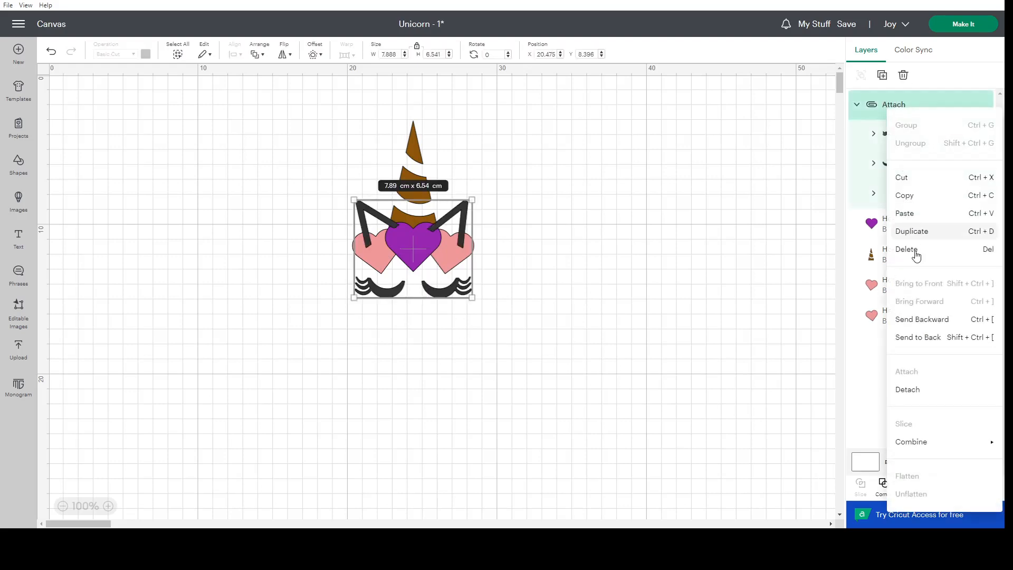
{"action": "left_click", "coordinate": [921, 337]}
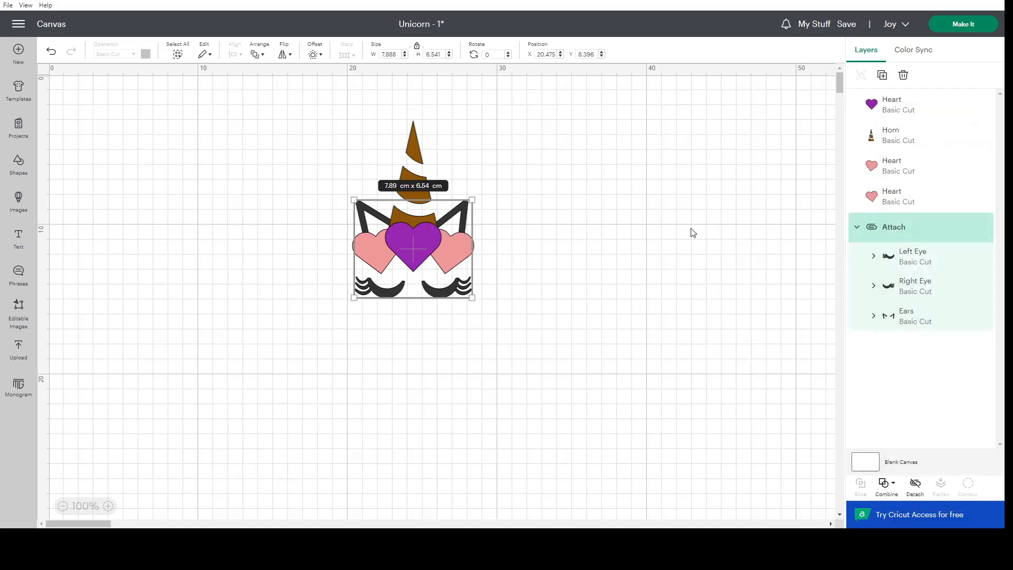
{"action": "left_click", "coordinate": [55, 57]}
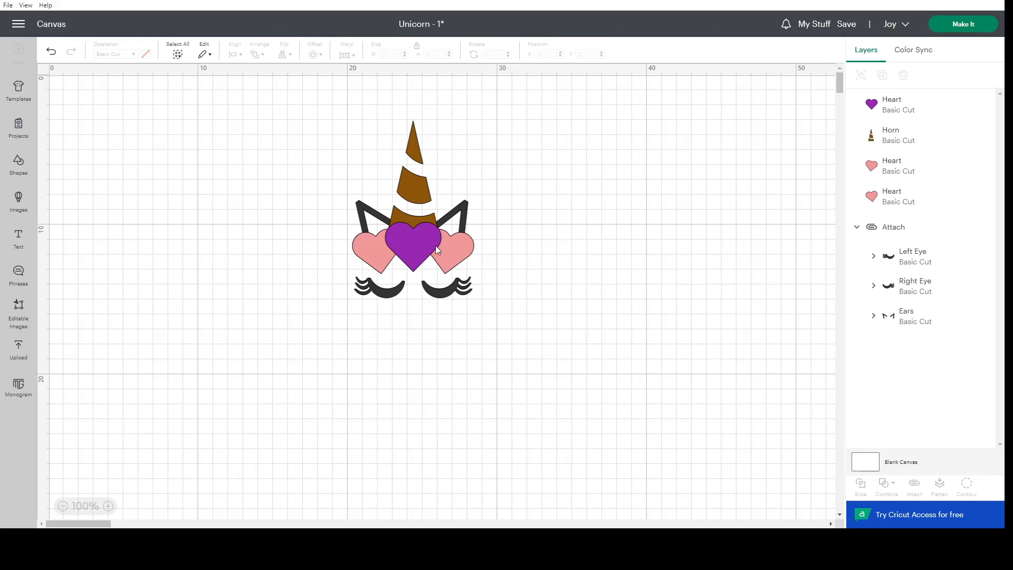
Examine the layer order of the attached set, the horn and the three hearts by selecting them in turn.
{"action": "left_click", "coordinate": [404, 190]}
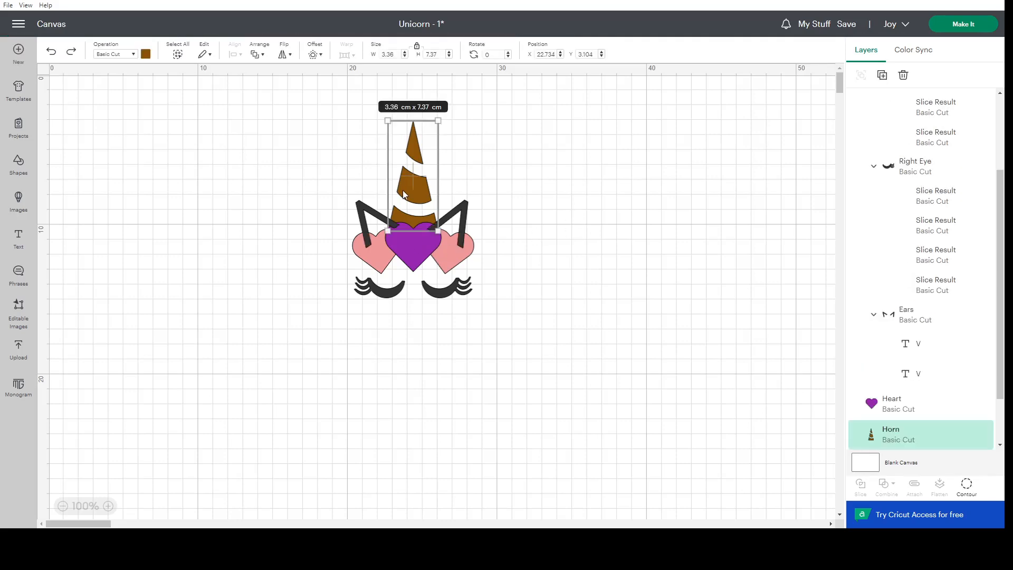
{"action": "left_click", "coordinate": [579, 217]}
{"action": "left_click", "coordinate": [448, 257]}
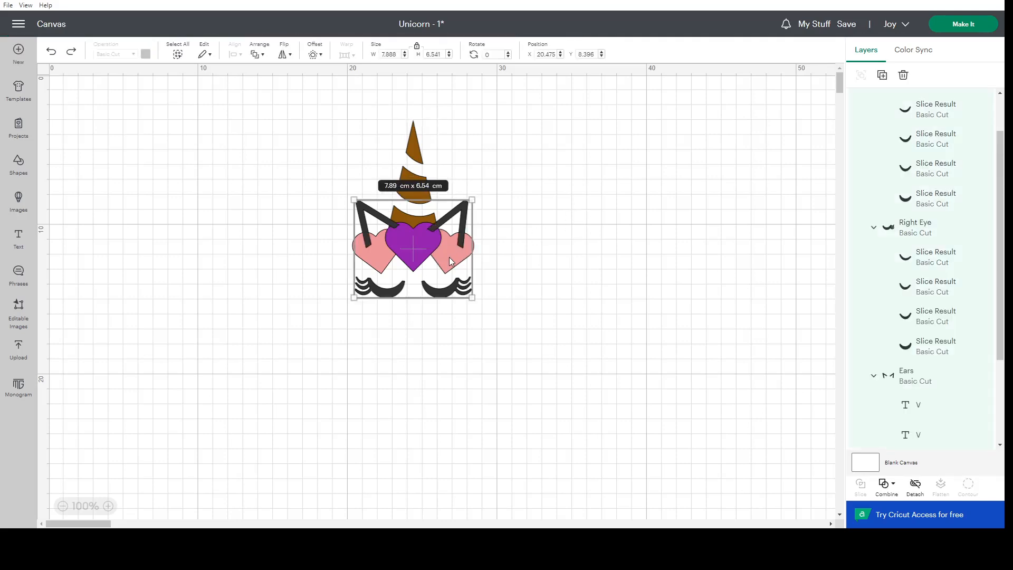
{"action": "left_click", "coordinate": [584, 259]}
{"action": "scroll", "coordinate": [927, 319], "scroll_direction": "down", "scroll_amount": 3}
{"action": "left_click", "coordinate": [904, 340]}
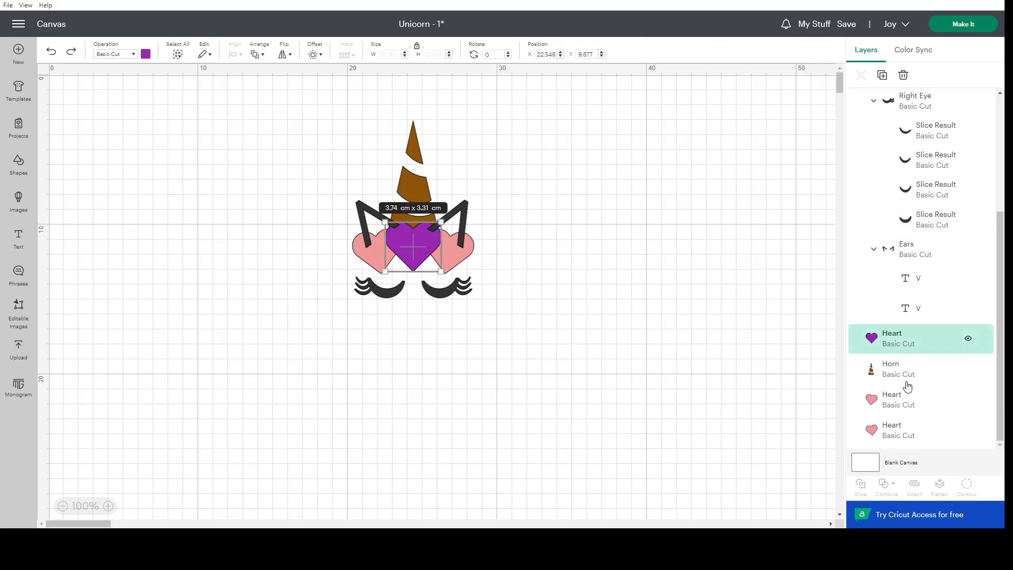
{"action": "left_click", "coordinate": [908, 397], "text": "shift"}
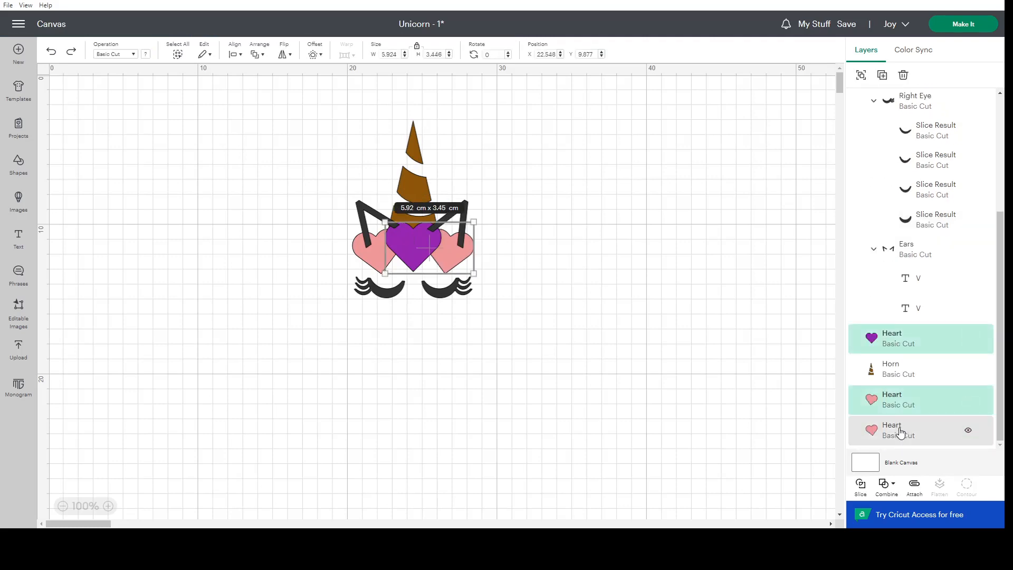
{"action": "left_click", "coordinate": [900, 431], "text": "shift"}
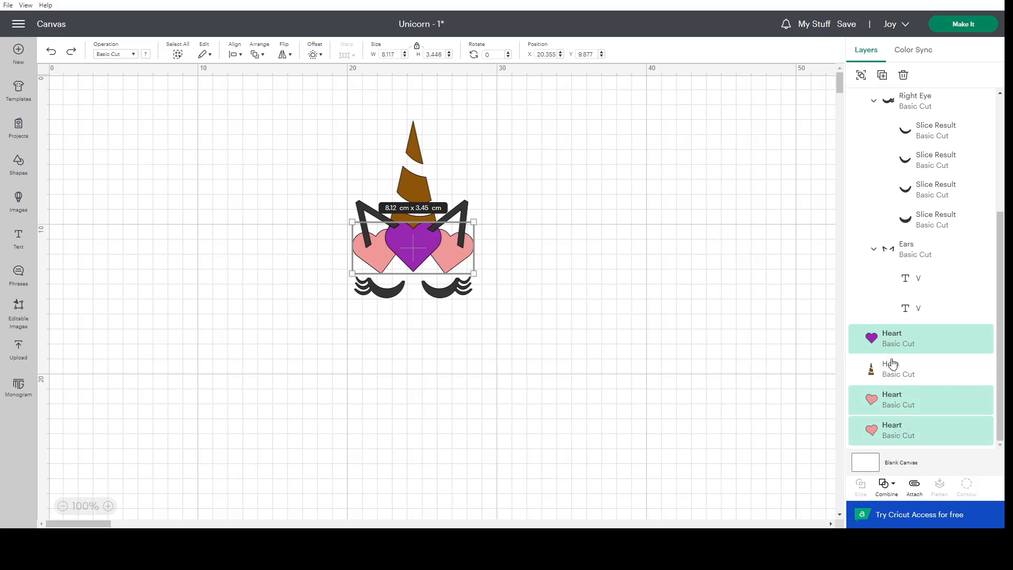
{"action": "left_click", "coordinate": [678, 350]}
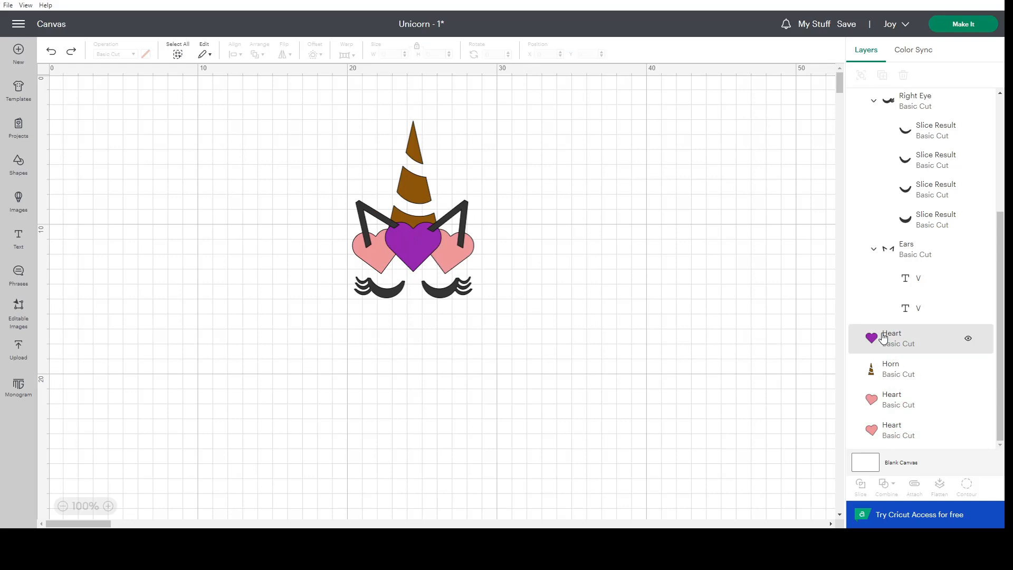
Slice the overlap between the purple heart and the horn.
{"action": "left_click", "coordinate": [910, 336]}
{"action": "left_click", "coordinate": [888, 368], "text": "shift"}
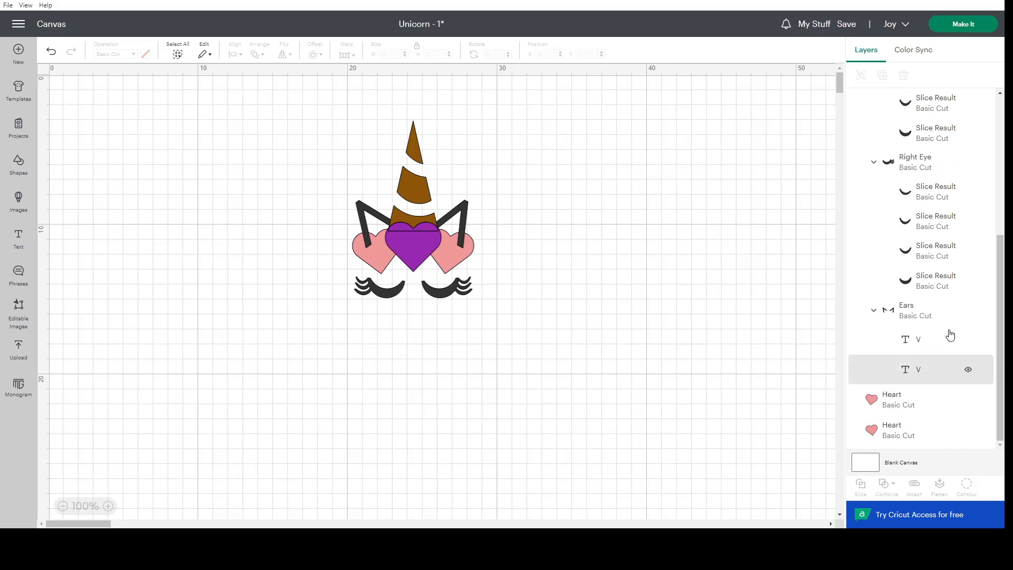
{"action": "scroll", "coordinate": [929, 381], "scroll_direction": "up", "scroll_amount": 5}
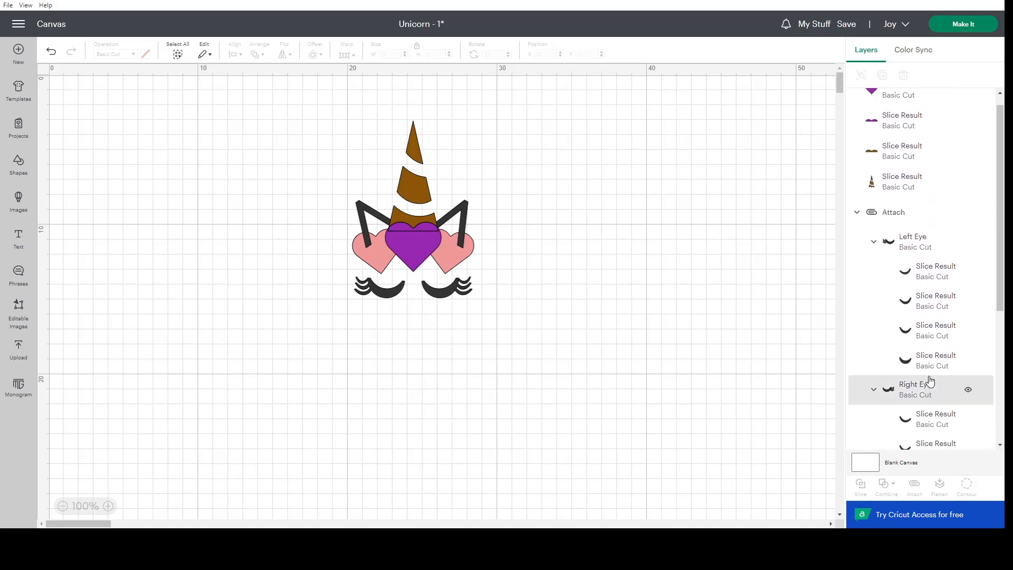
Weld the two purple slice pieces back into one whole heart.
{"action": "left_click", "coordinate": [885, 99]}
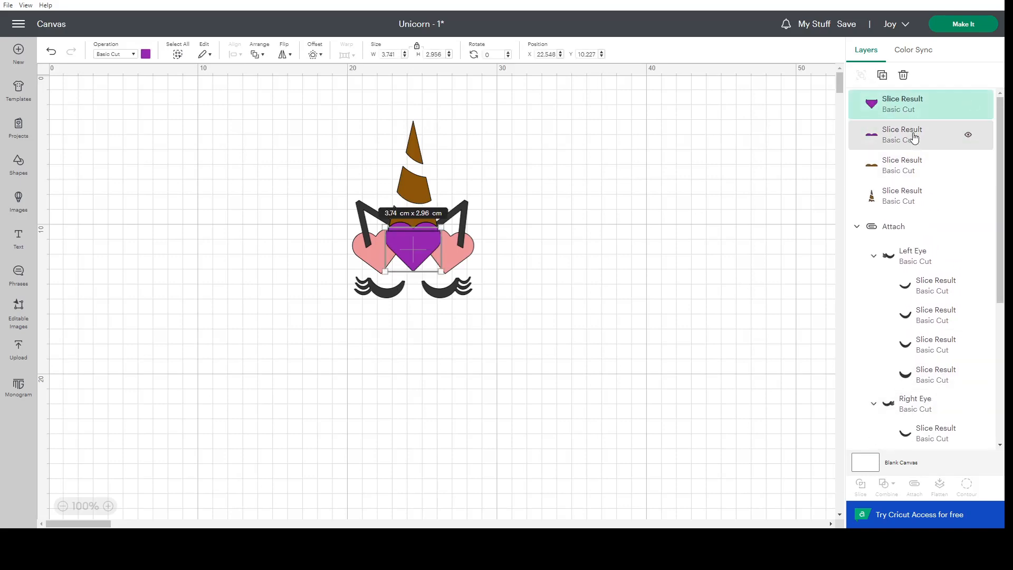
{"action": "left_click", "coordinate": [908, 135], "text": "shift"}
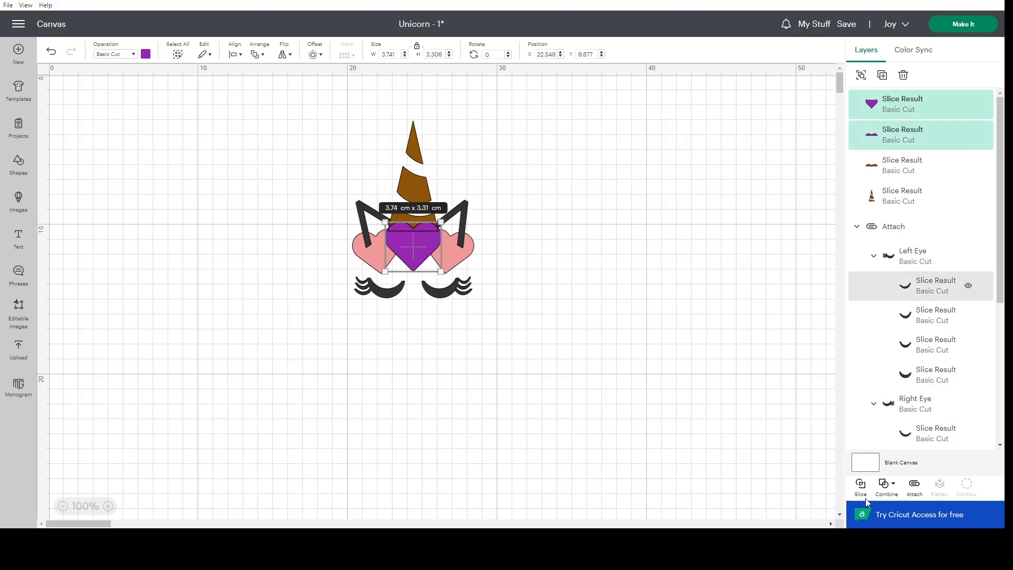
{"action": "left_click", "coordinate": [892, 489]}
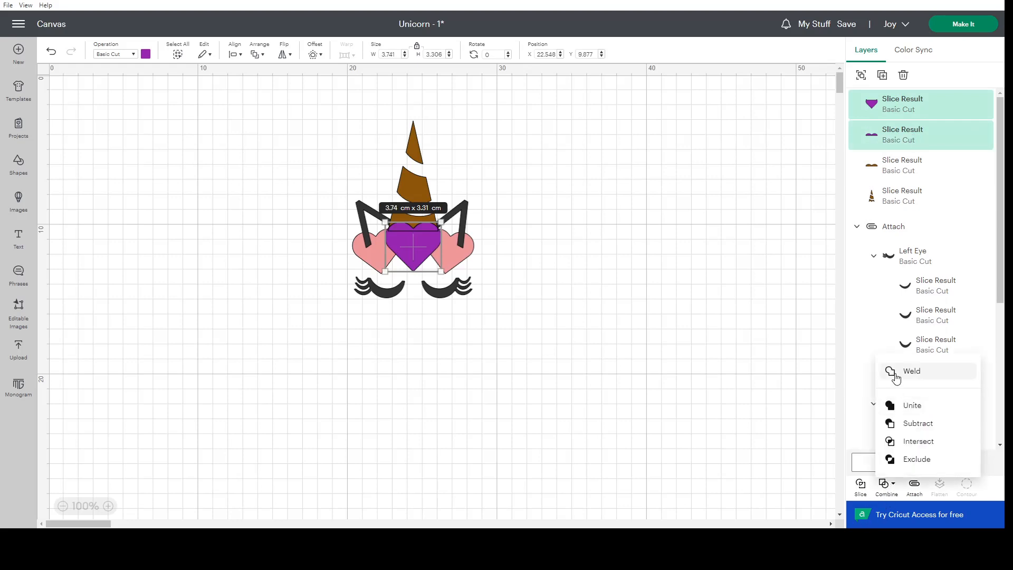
{"action": "left_click", "coordinate": [895, 372]}
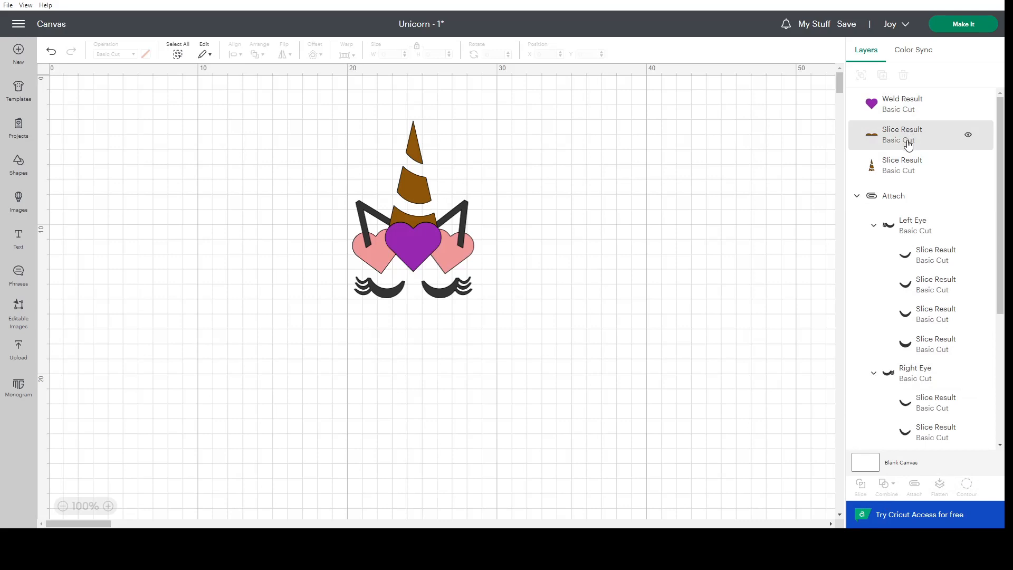
Delete the small brown piece sliced off the base of the horn.
{"action": "left_click", "coordinate": [906, 141]}
{"action": "key", "text": "Delete"}
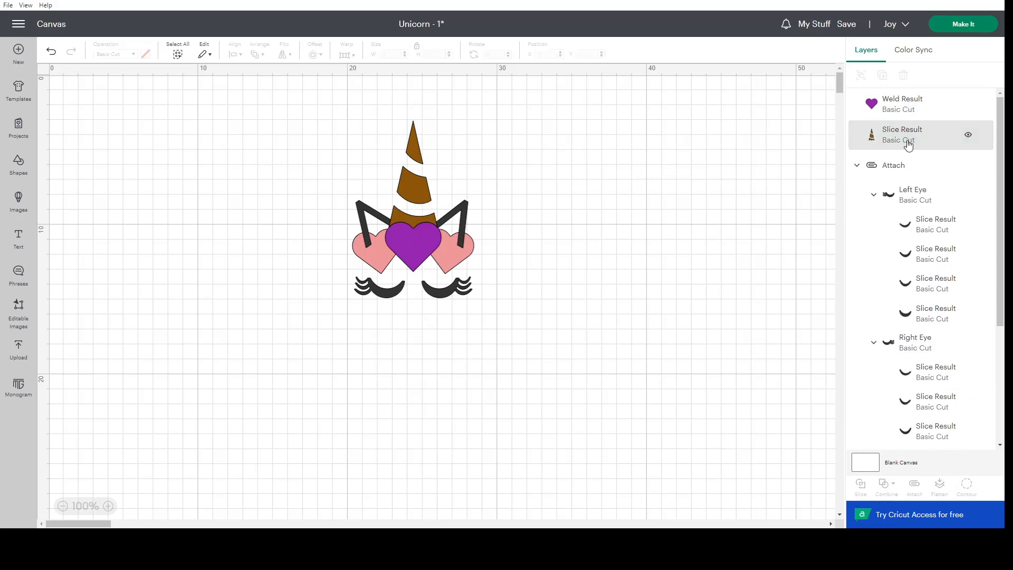
{"action": "left_click", "coordinate": [908, 143]}
Hide and show the purple heart several times to check the cut-out at the horn's base.
{"action": "left_click", "coordinate": [965, 105]}
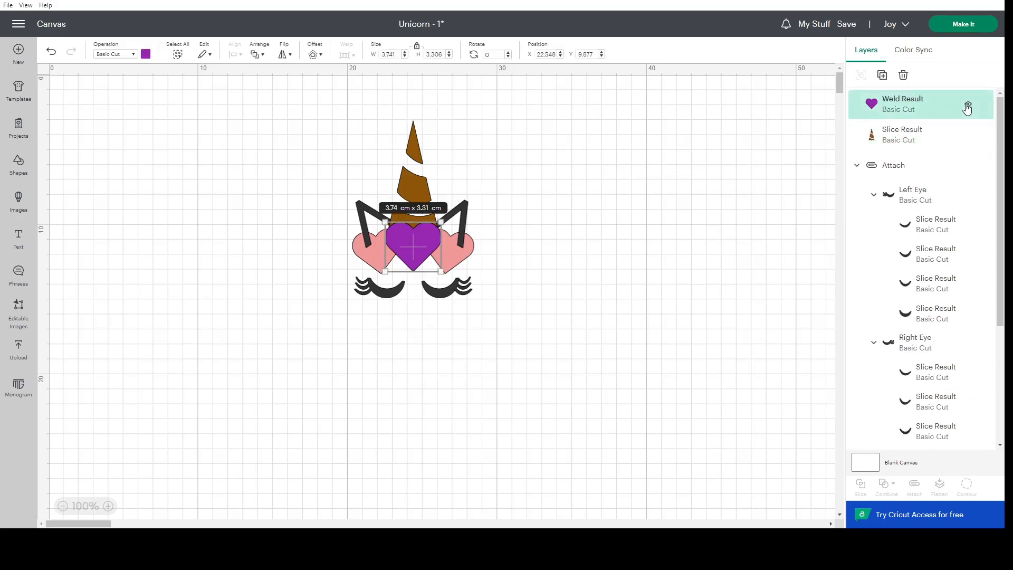
{"action": "left_click", "coordinate": [967, 106]}
{"action": "left_click", "coordinate": [966, 105]}
{"action": "left_click", "coordinate": [967, 106]}
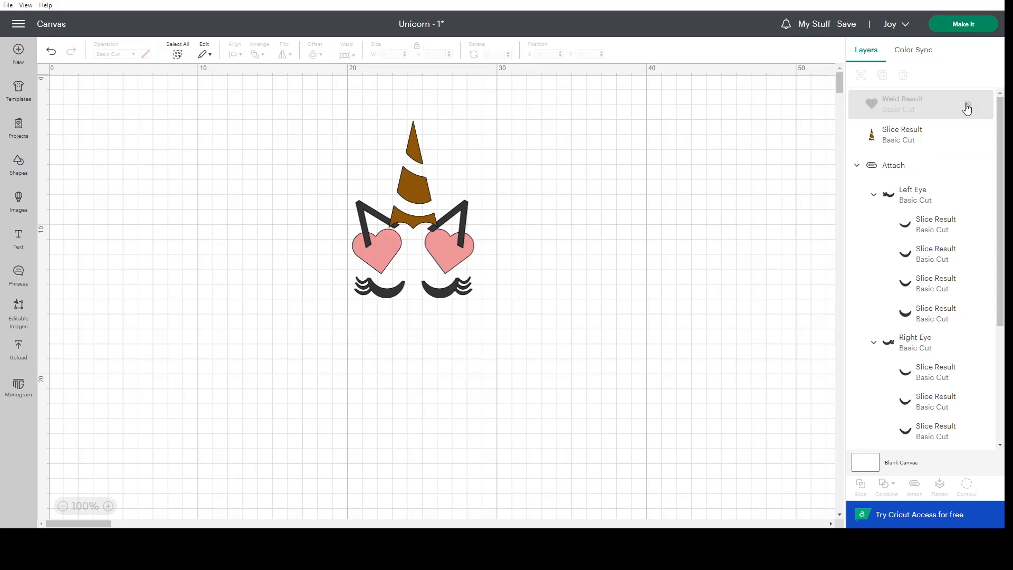
{"action": "left_click", "coordinate": [967, 106]}
{"action": "left_click", "coordinate": [968, 106]}
{"action": "left_click", "coordinate": [967, 108]}
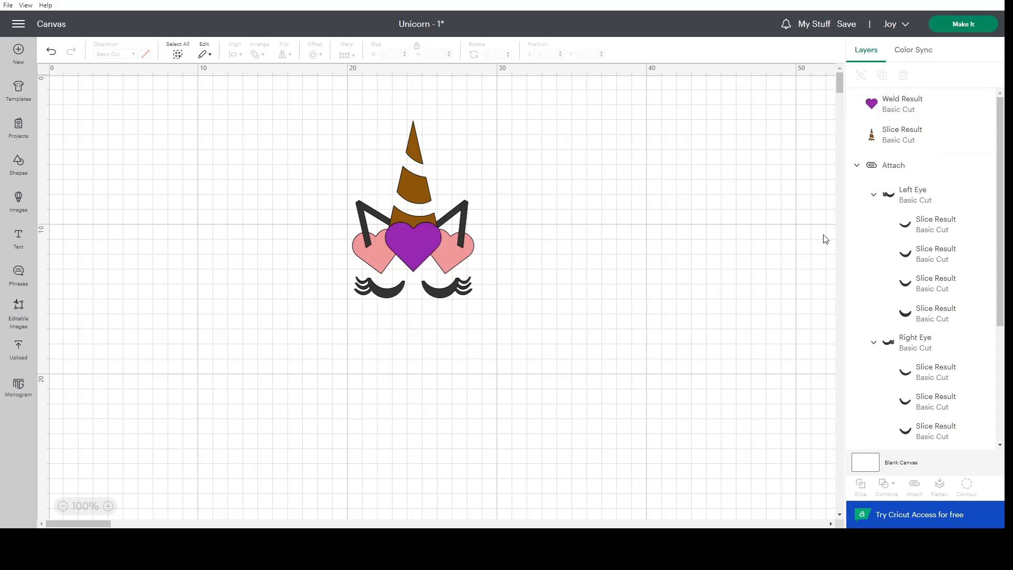
Copy the purple heart, the horn and both pink hearts together and paste the duplicate onto the canvas.
{"action": "scroll", "coordinate": [896, 302], "scroll_direction": "down", "scroll_amount": 1}
{"action": "scroll", "coordinate": [896, 301], "scroll_direction": "down", "scroll_amount": 3}
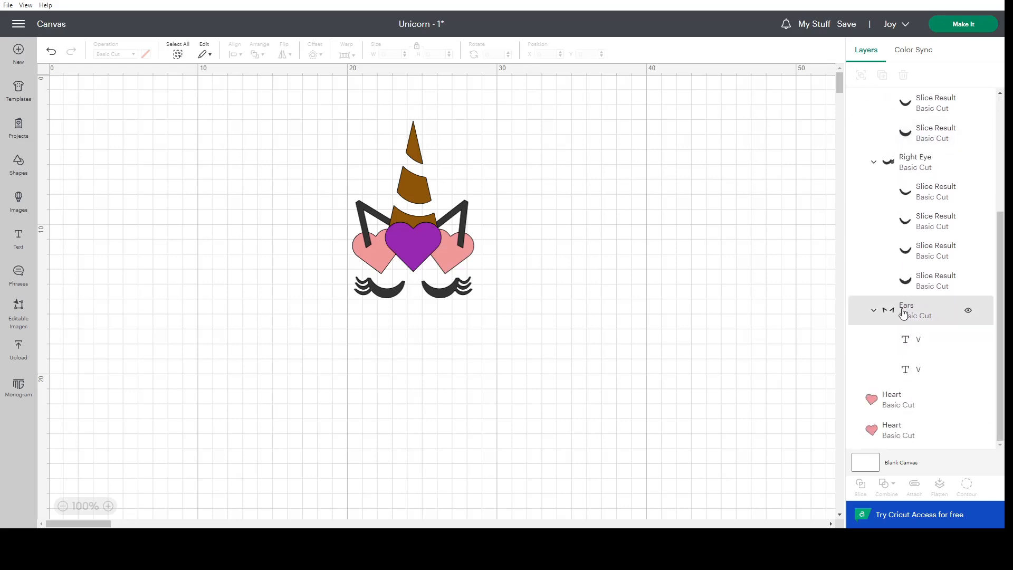
{"action": "left_click", "coordinate": [903, 312]}
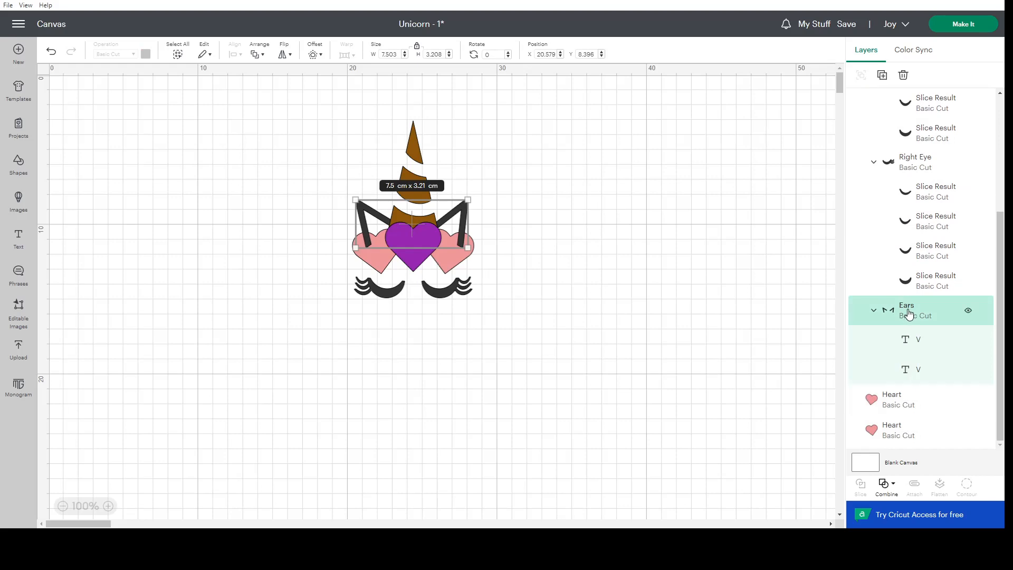
{"action": "left_click", "coordinate": [899, 410]}
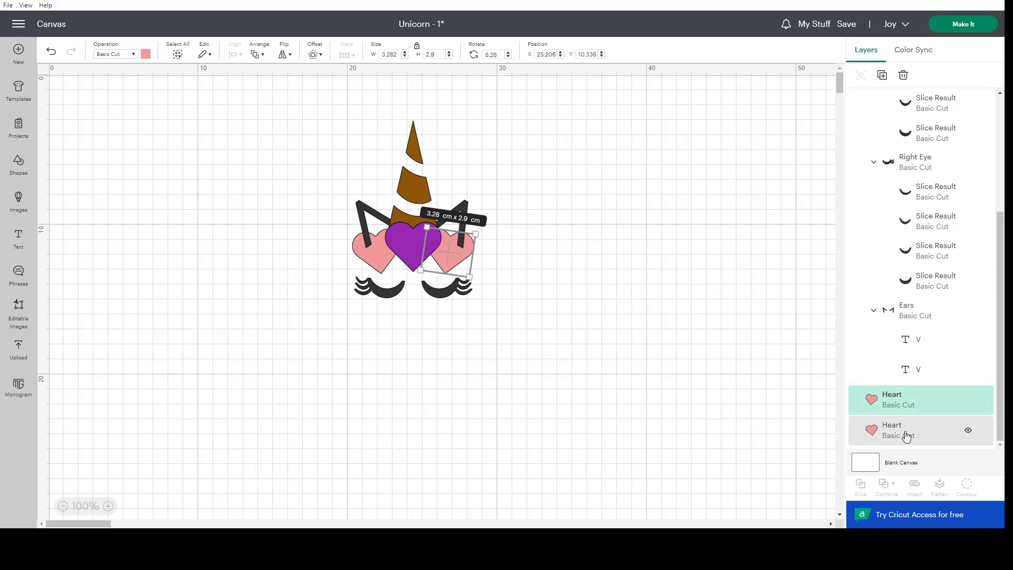
{"action": "left_click", "coordinate": [906, 436], "text": "shift"}
{"action": "scroll", "coordinate": [906, 433], "scroll_direction": "up", "scroll_amount": 10}
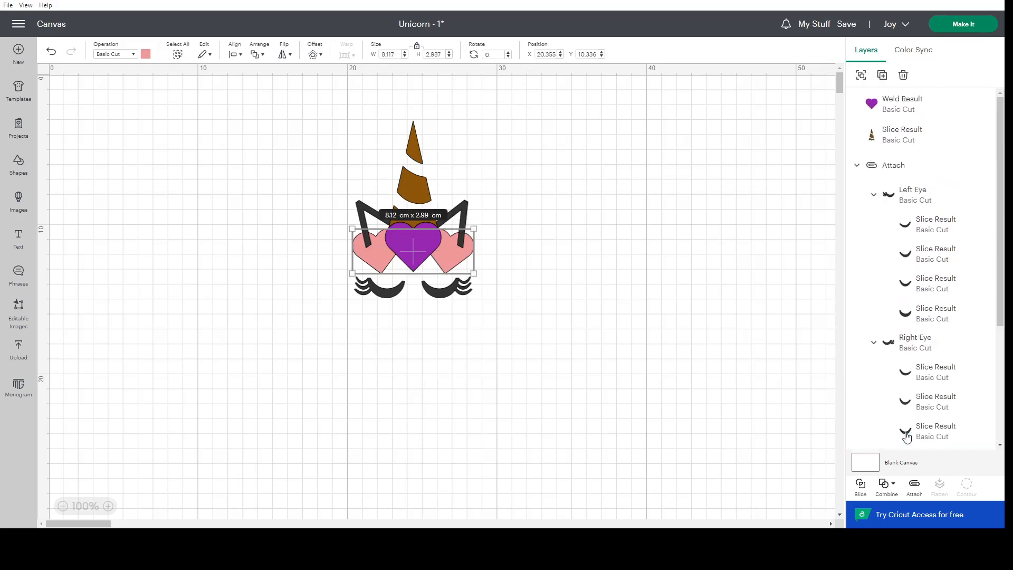
{"action": "left_click", "coordinate": [896, 135], "text": "shift"}
{"action": "left_click", "coordinate": [889, 110], "text": "shift"}
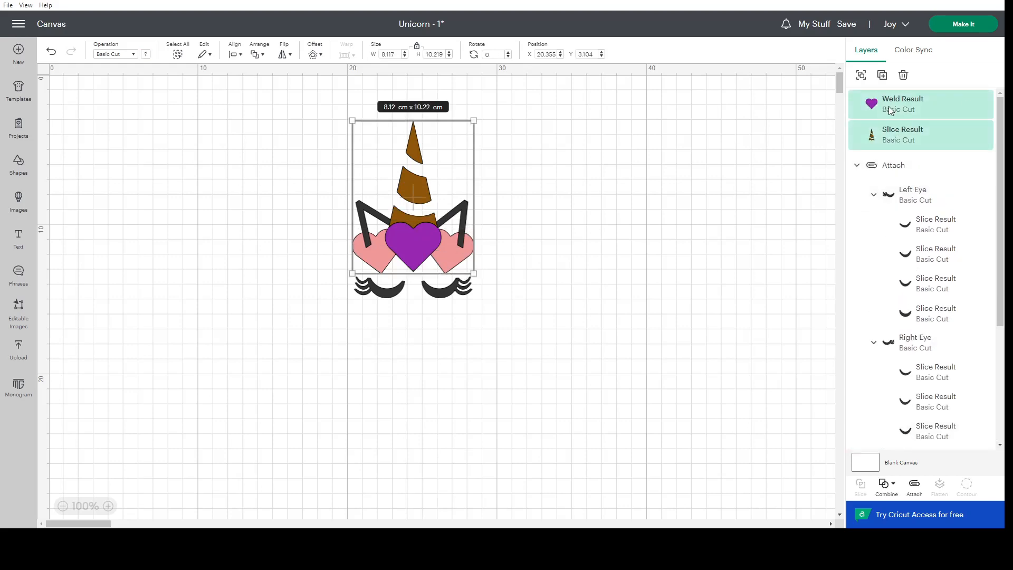
{"action": "right_click", "coordinate": [890, 108]}
{"action": "key", "text": "ctrl+v"}
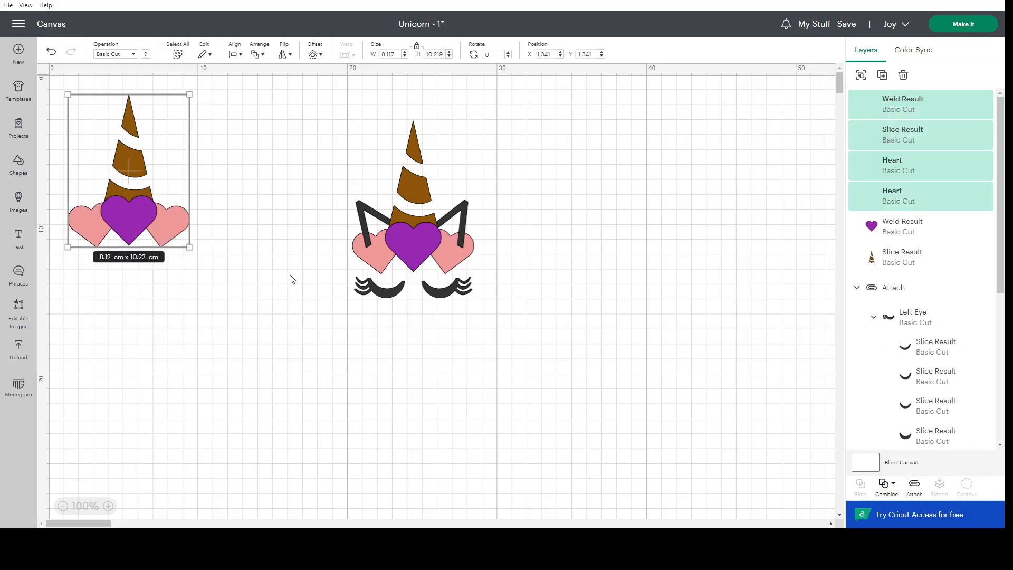
Weld the pasted horn and hearts into a single shape and colour it purple.
{"action": "left_click", "coordinate": [897, 485]}
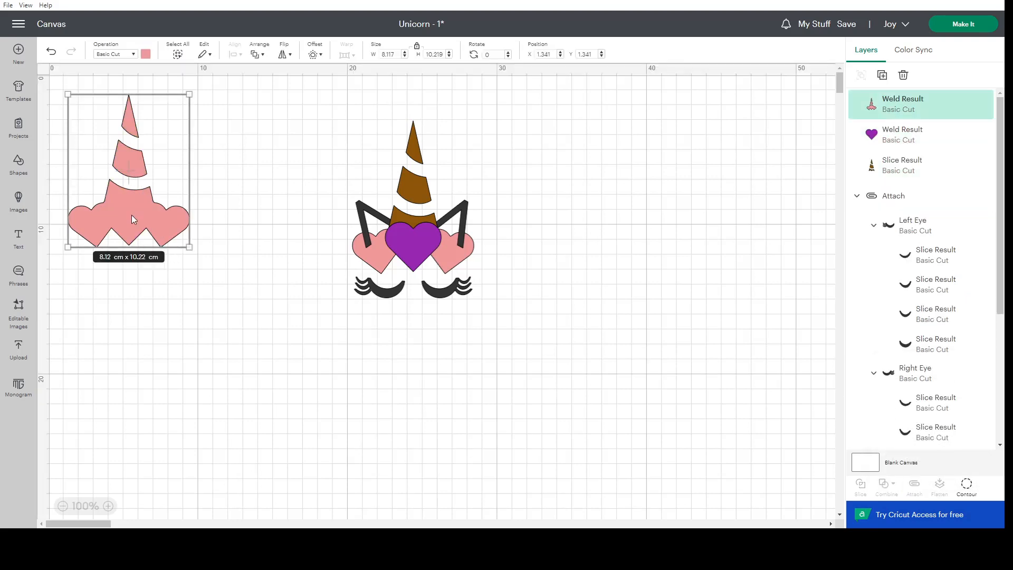
{"action": "left_click", "coordinate": [146, 54]}
{"action": "left_click", "coordinate": [170, 131]}
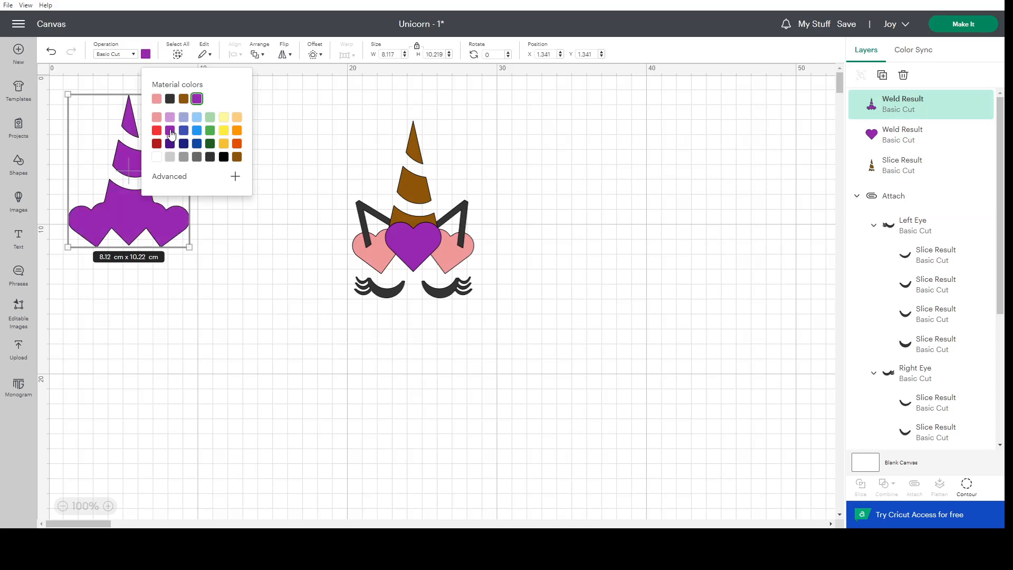
Change the welded copy's operation from Basic Cut to Guide and select only that shape.
{"action": "left_click", "coordinate": [127, 54]}
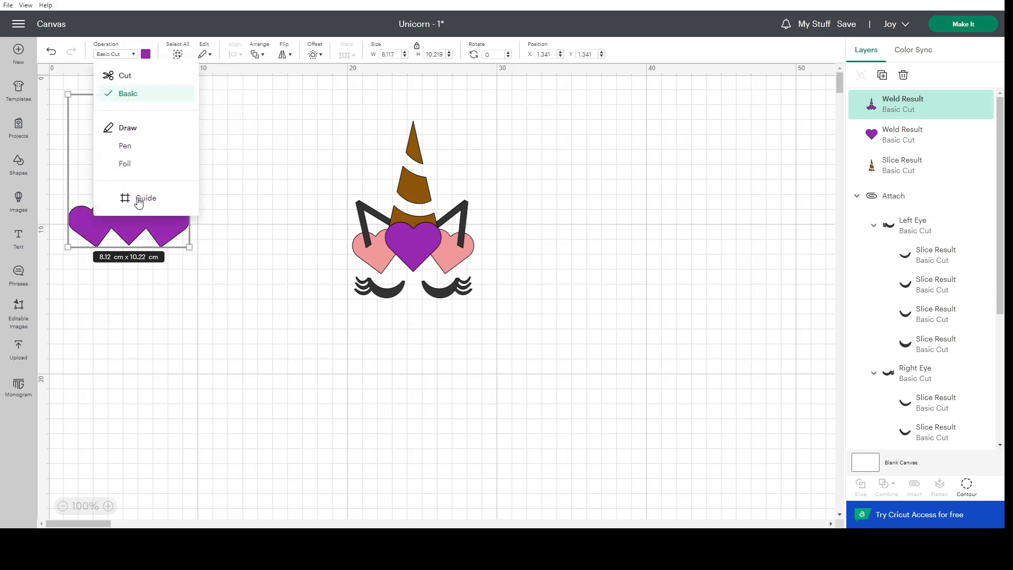
{"action": "left_click", "coordinate": [132, 199]}
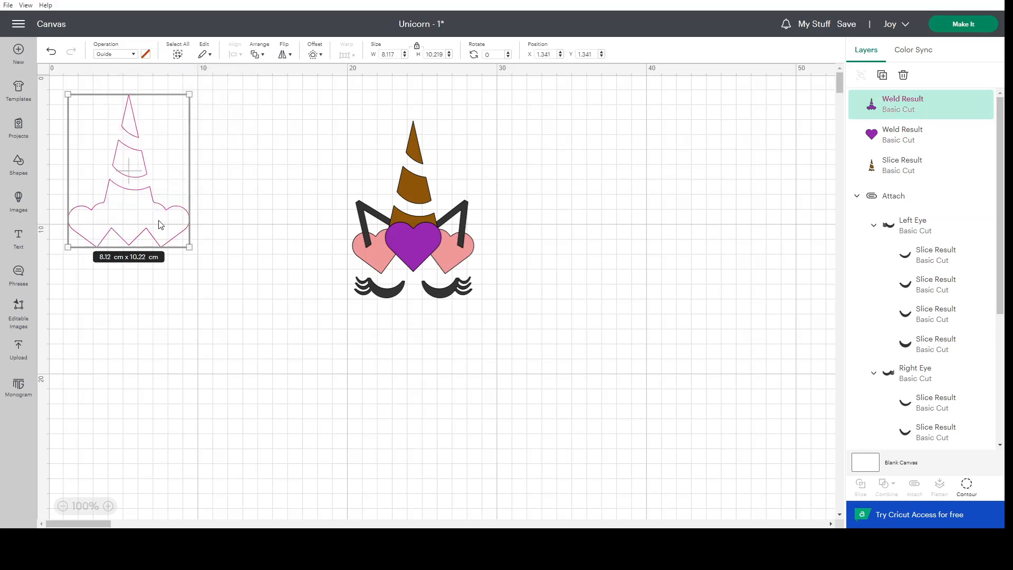
{"action": "left_click", "coordinate": [422, 168], "text": "shift"}
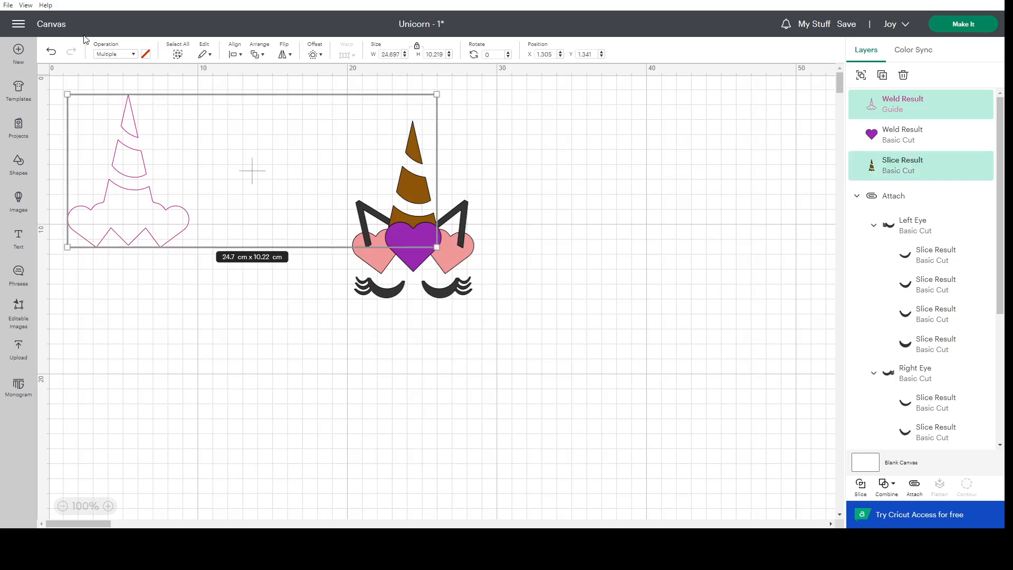
{"action": "left_click", "coordinate": [540, 172]}
{"action": "left_click", "coordinate": [131, 160]}
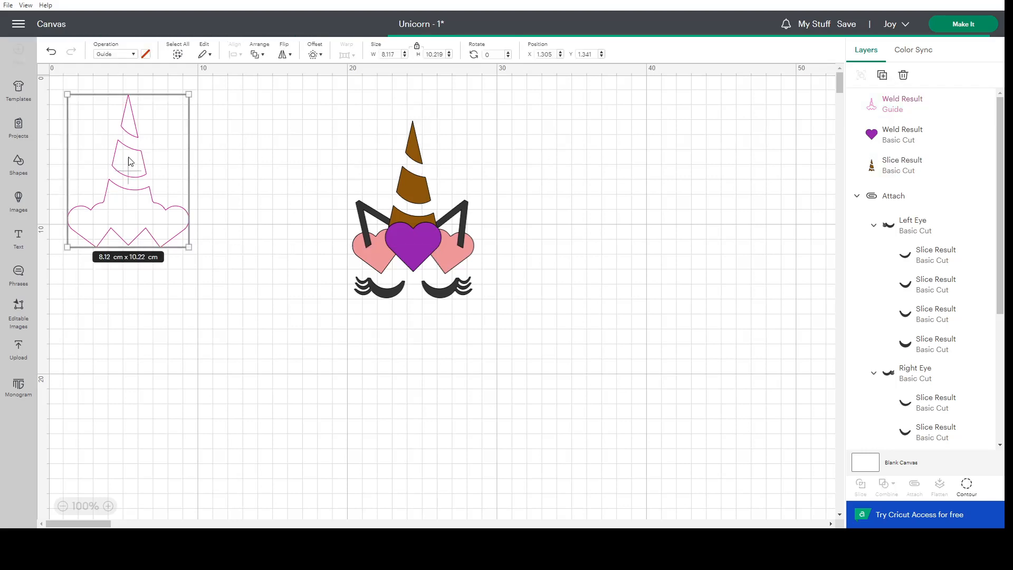
Align the guide outline to the right edge of the brown horn, undoing the extra move of both shapes.
{"action": "left_click", "coordinate": [403, 168]}
{"action": "left_click", "coordinate": [413, 180]}
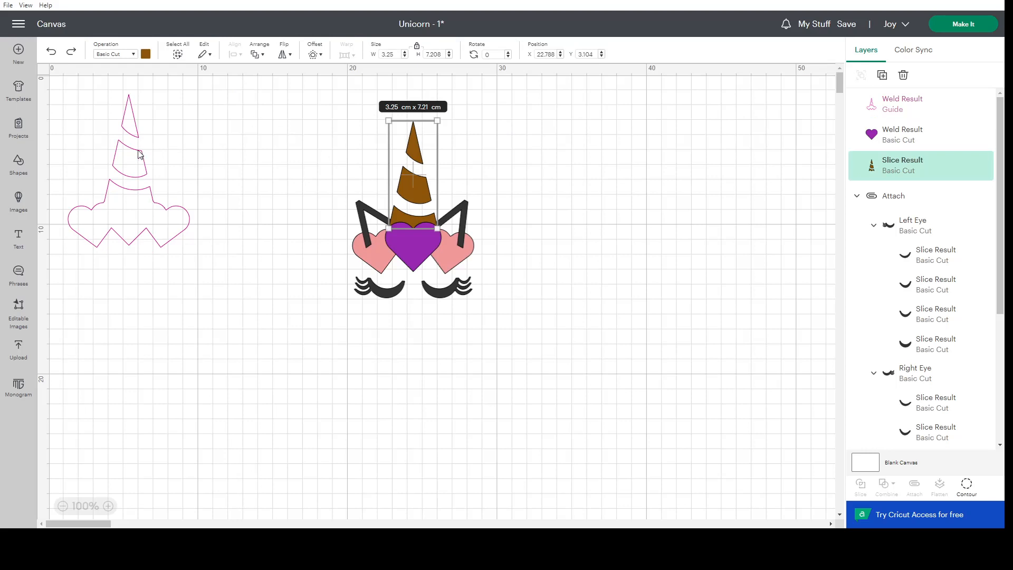
{"action": "left_click", "coordinate": [121, 158], "text": "shift"}
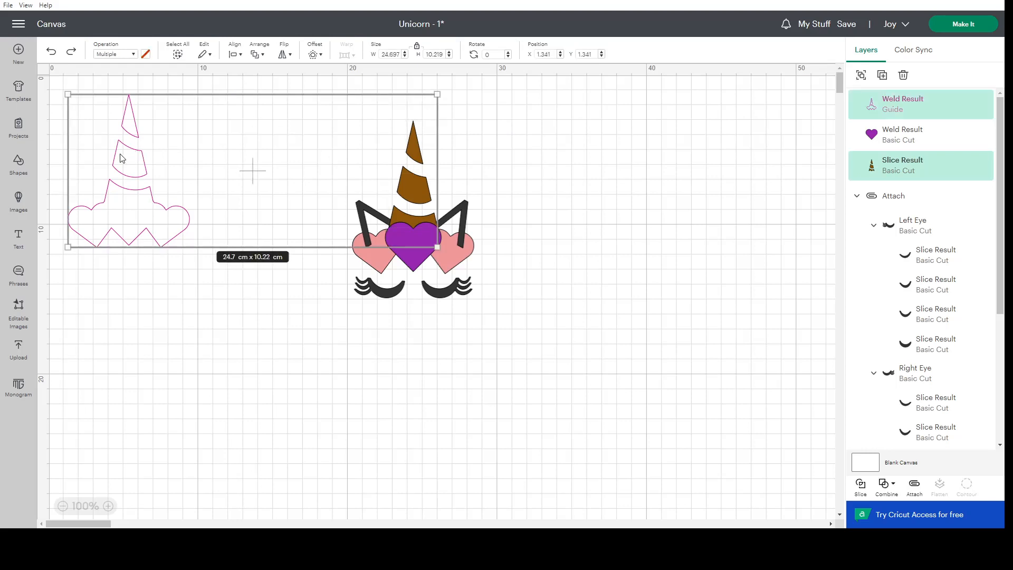
{"action": "left_click", "coordinate": [235, 54]}
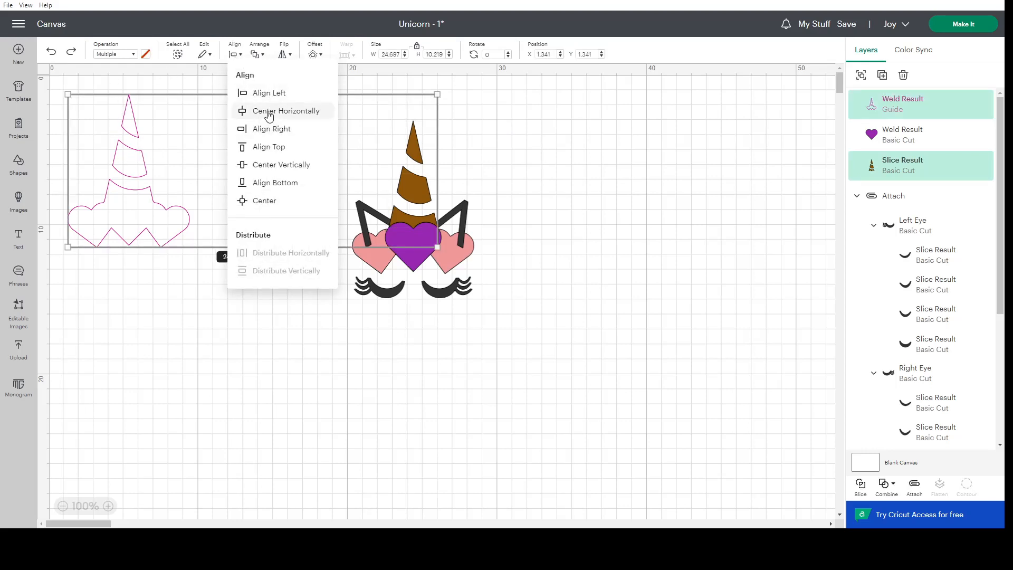
{"action": "left_click", "coordinate": [269, 132]}
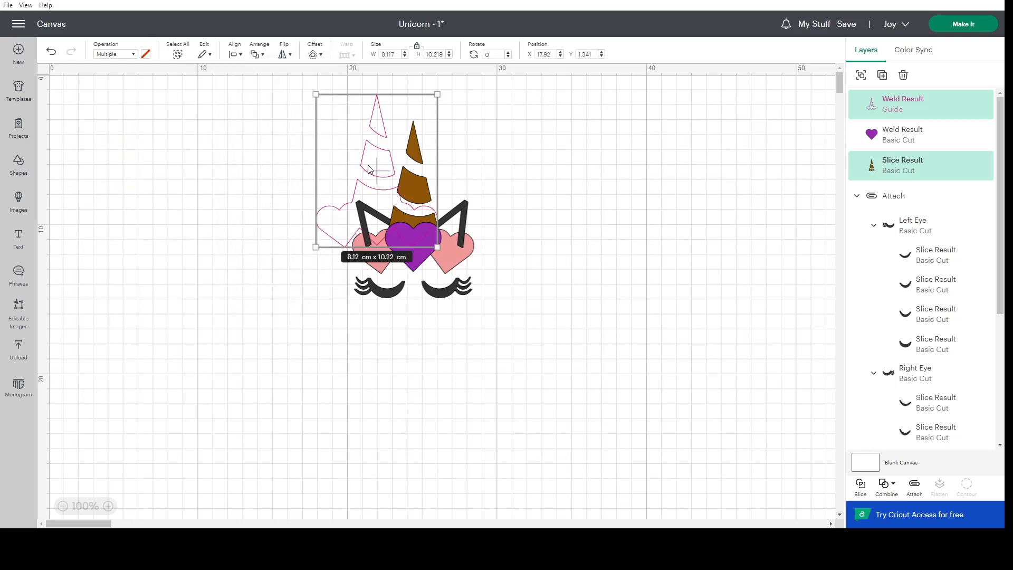
{"action": "left_click_drag", "start_coordinate": [369, 166], "coordinate": [404, 186]}
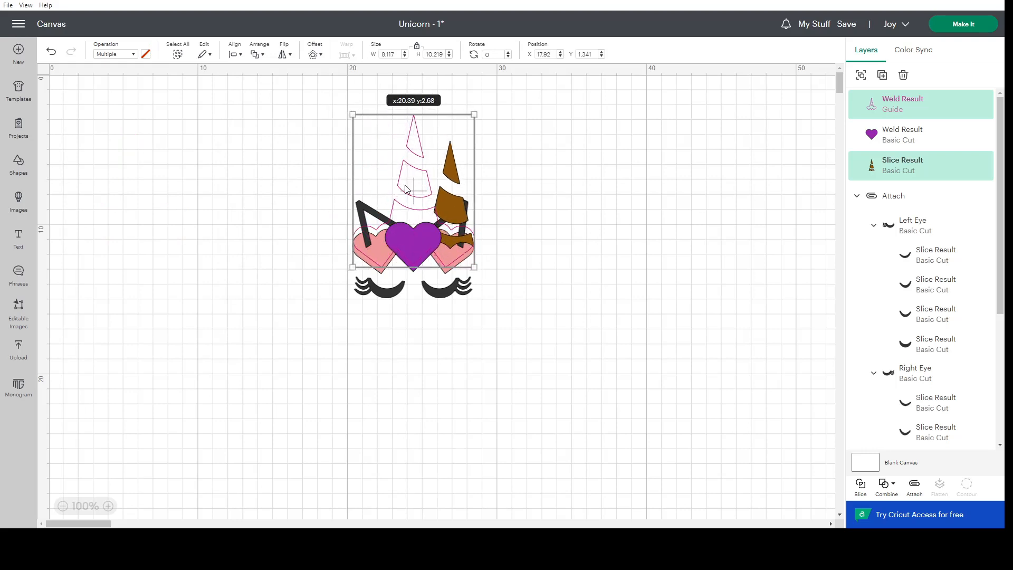
{"action": "left_click", "coordinate": [51, 53]}
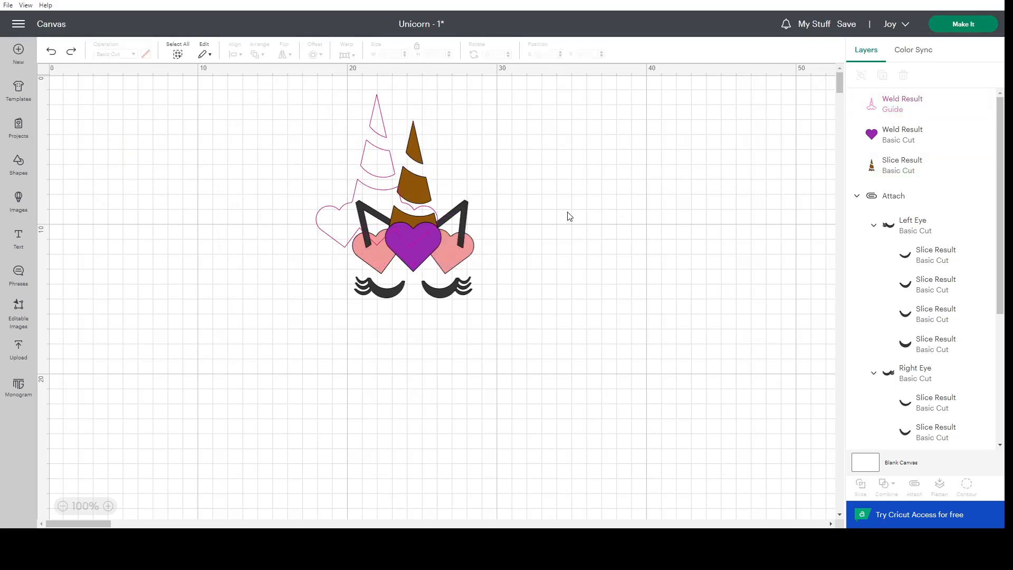
{"action": "left_click", "coordinate": [369, 160]}
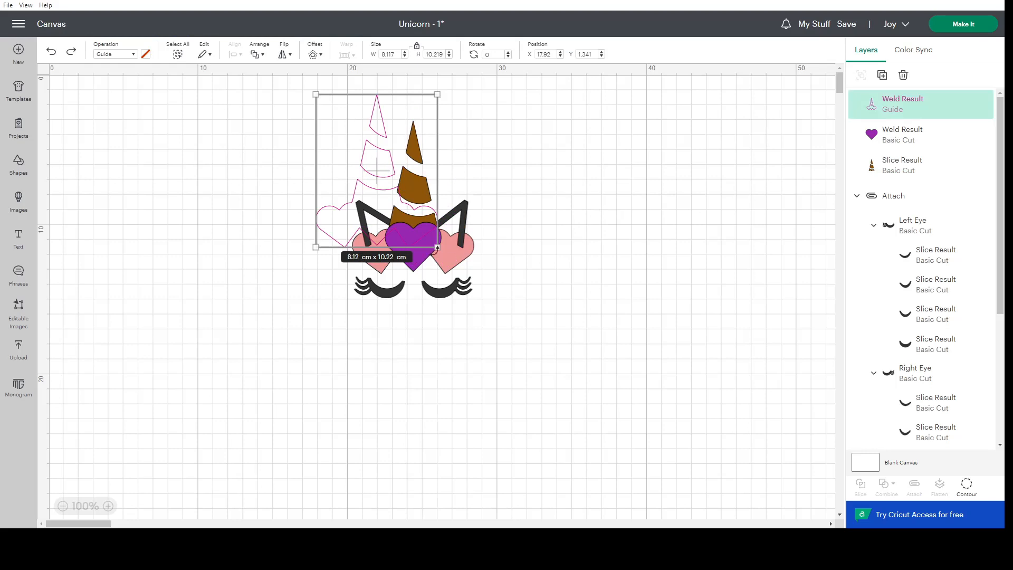
{"action": "left_click", "coordinate": [417, 267], "text": "shift"}
{"action": "left_click", "coordinate": [483, 259]}
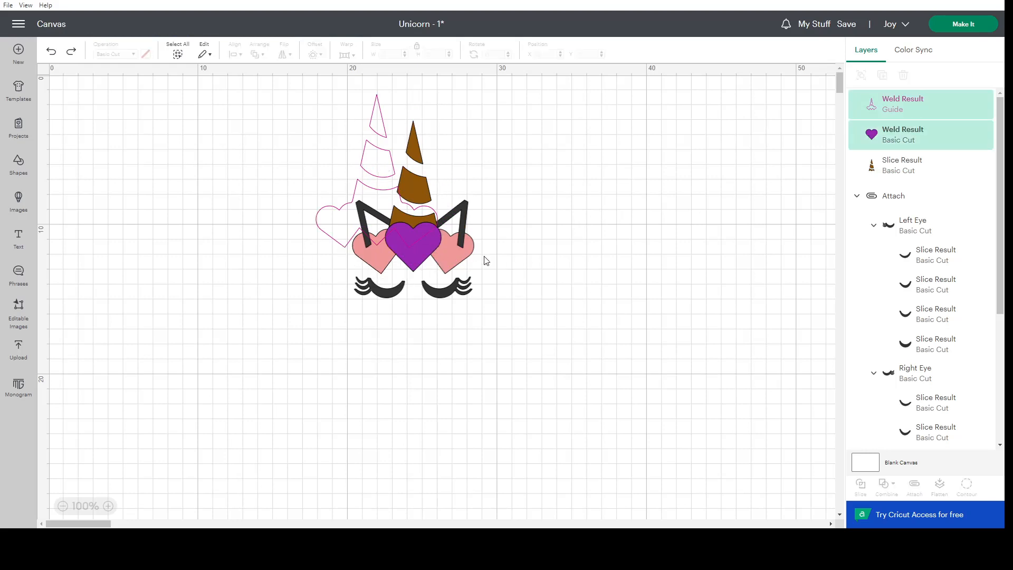
{"action": "left_click", "coordinate": [338, 227]}
{"action": "left_click", "coordinate": [379, 268], "text": "shift"}
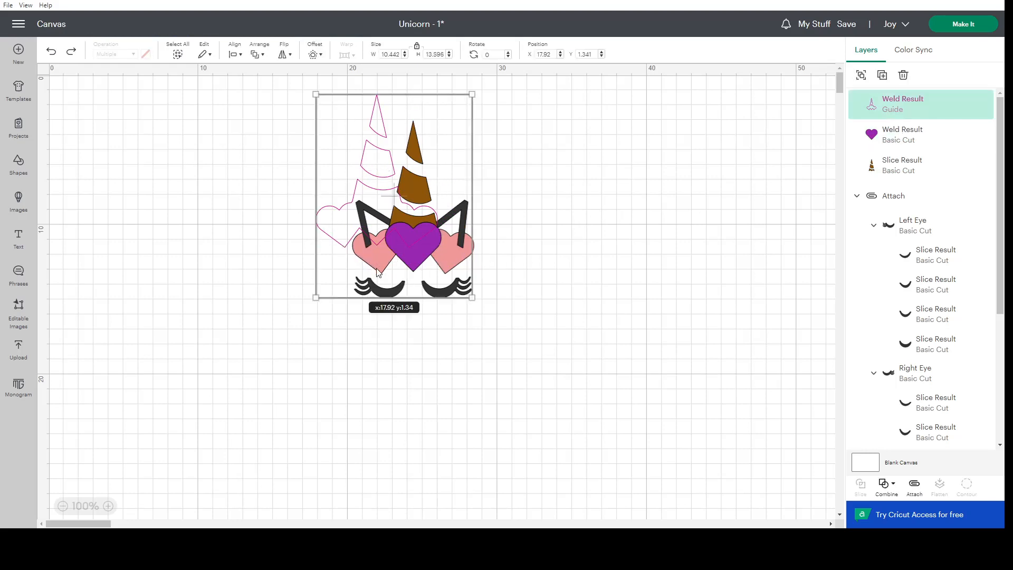
{"action": "left_click", "coordinate": [675, 283]}
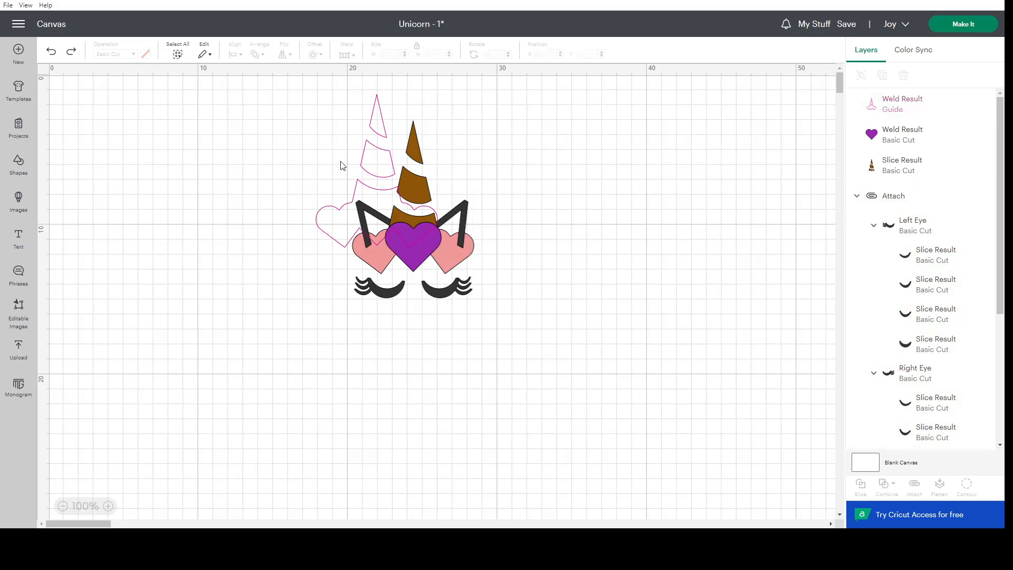
Select the guide outline together with the left pink heart and align their bottom edges.
{"action": "left_click", "coordinate": [347, 222]}
{"action": "scroll", "coordinate": [918, 369], "scroll_direction": "down", "scroll_amount": 5}
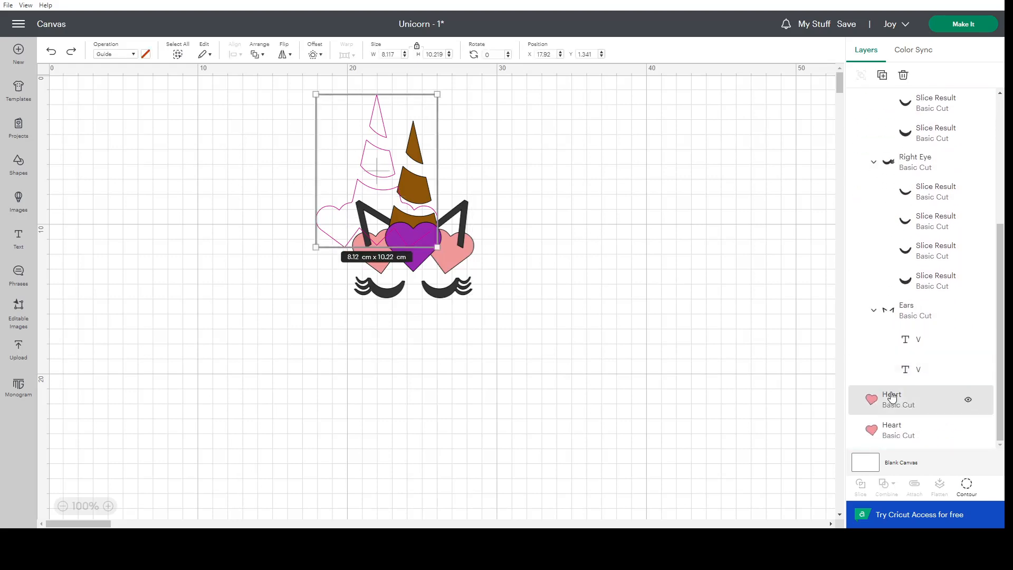
{"action": "left_click", "coordinate": [894, 440], "text": "shift"}
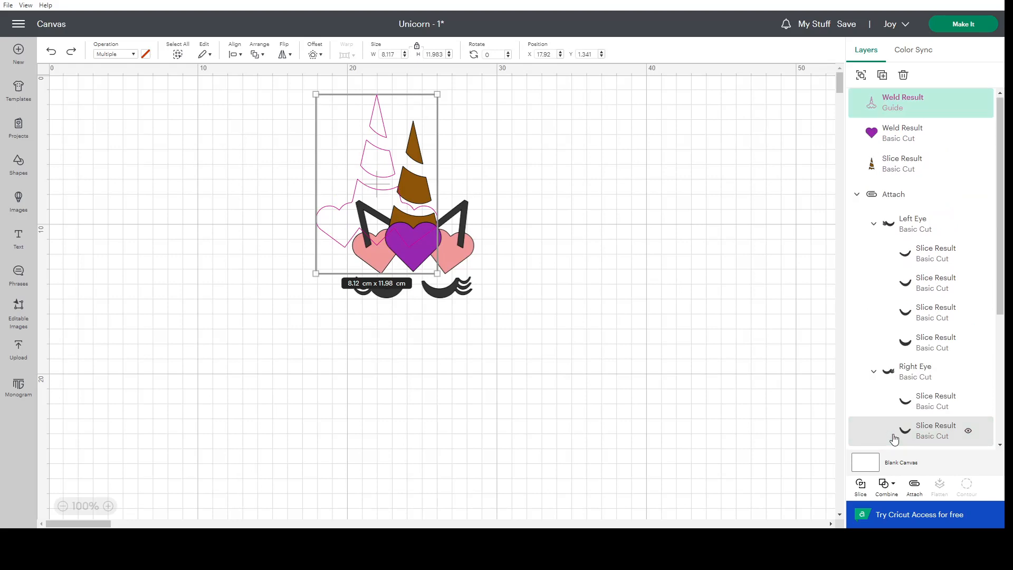
{"action": "left_click", "coordinate": [236, 54]}
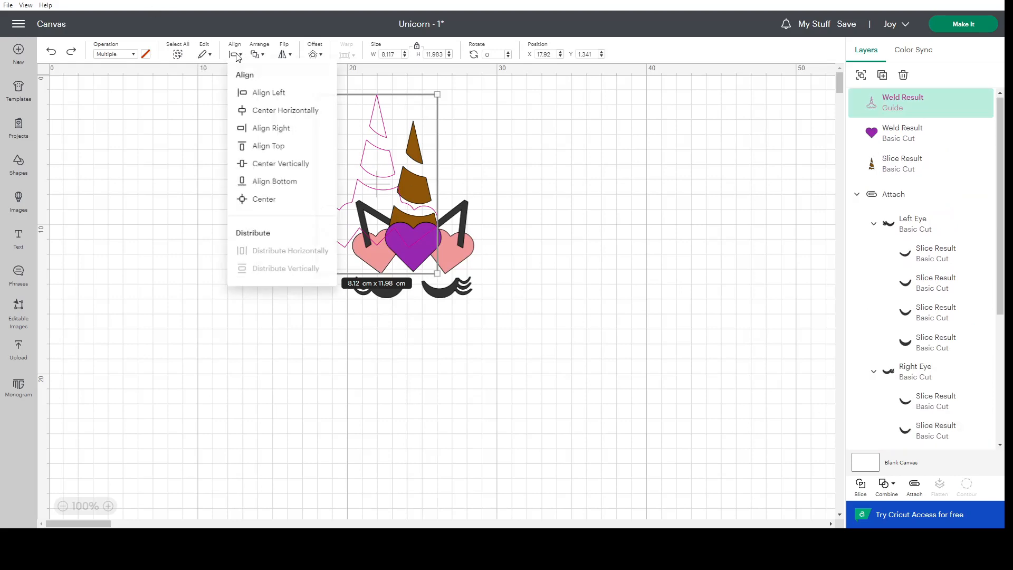
{"action": "left_click", "coordinate": [265, 189]}
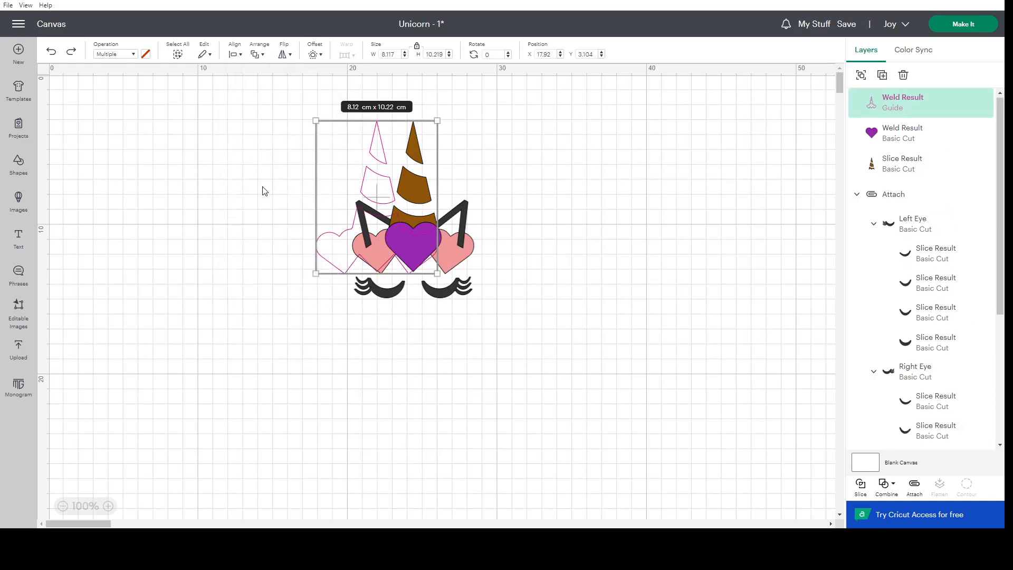
Try aligning the guide outline and the left pink heart by their right edges, and undo it.
{"action": "left_click", "coordinate": [236, 54]}
{"action": "left_click", "coordinate": [271, 132]}
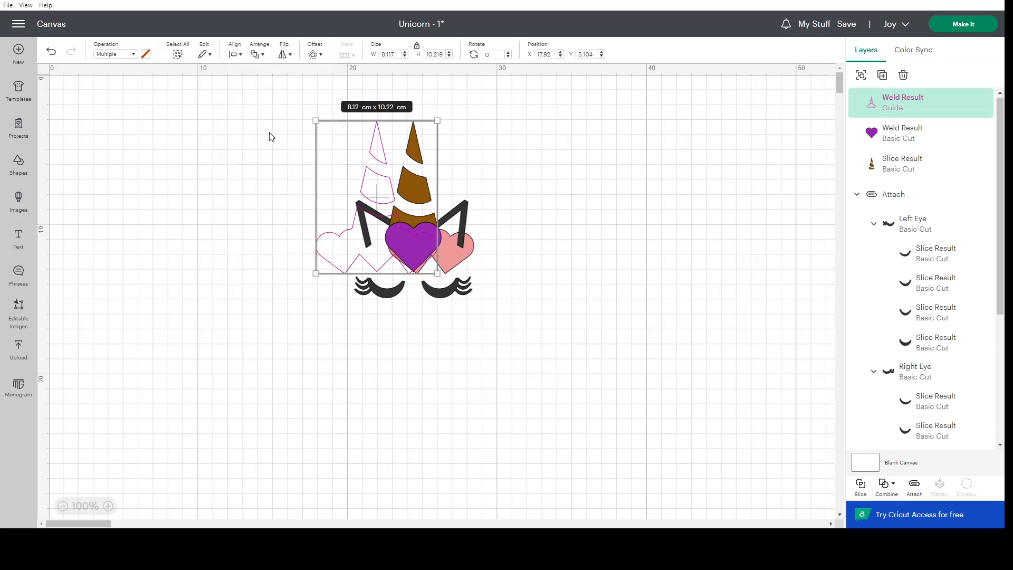
{"action": "left_click", "coordinate": [51, 51]}
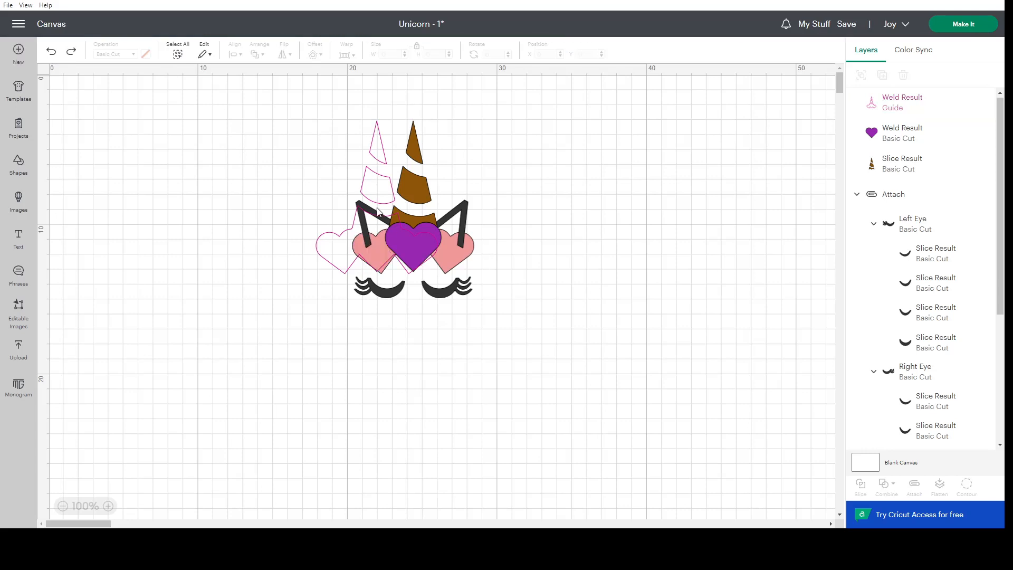
Nudge the guide outline right past the design's left side, and left-align it with the left pink heart.
{"action": "left_click", "coordinate": [378, 212]}
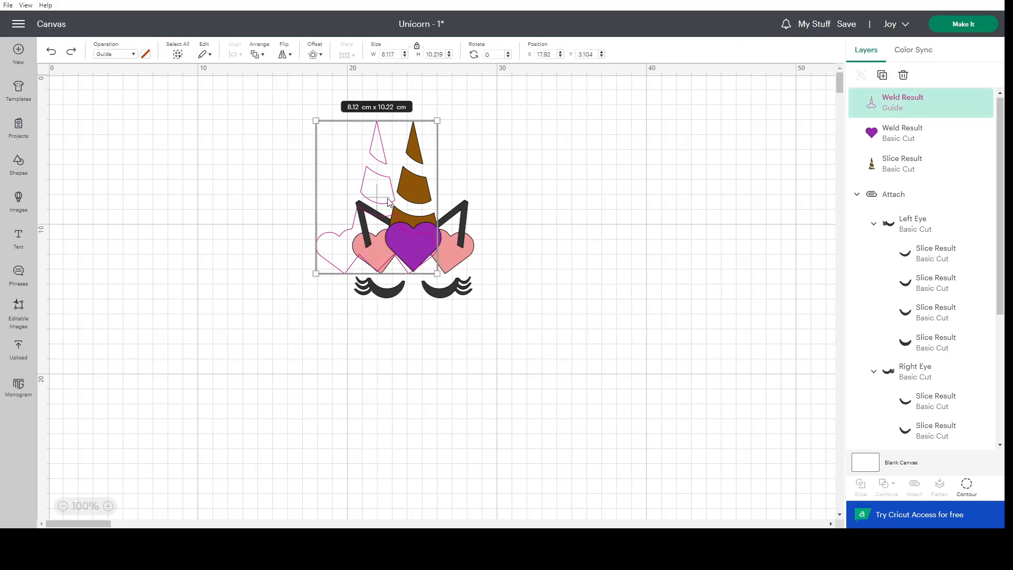
{"action": "key", "text": "Right"}
{"action": "key", "text": "Right"}
{"action": "key", "text": "Right"}
{"action": "key", "text": "Right"}
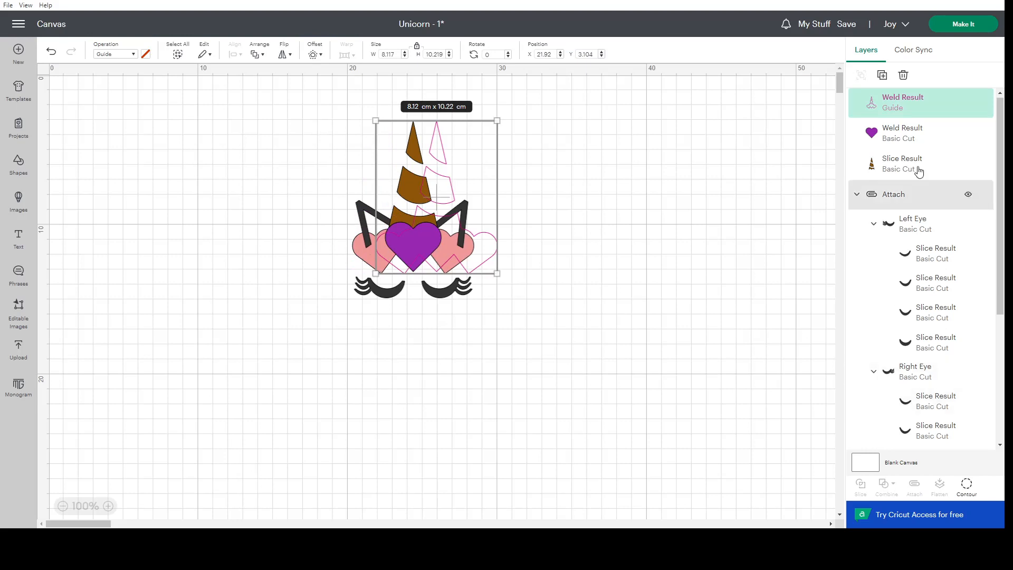
{"action": "scroll", "coordinate": [927, 294], "scroll_direction": "down", "scroll_amount": 4}
{"action": "left_click", "coordinate": [893, 438], "text": "shift"}
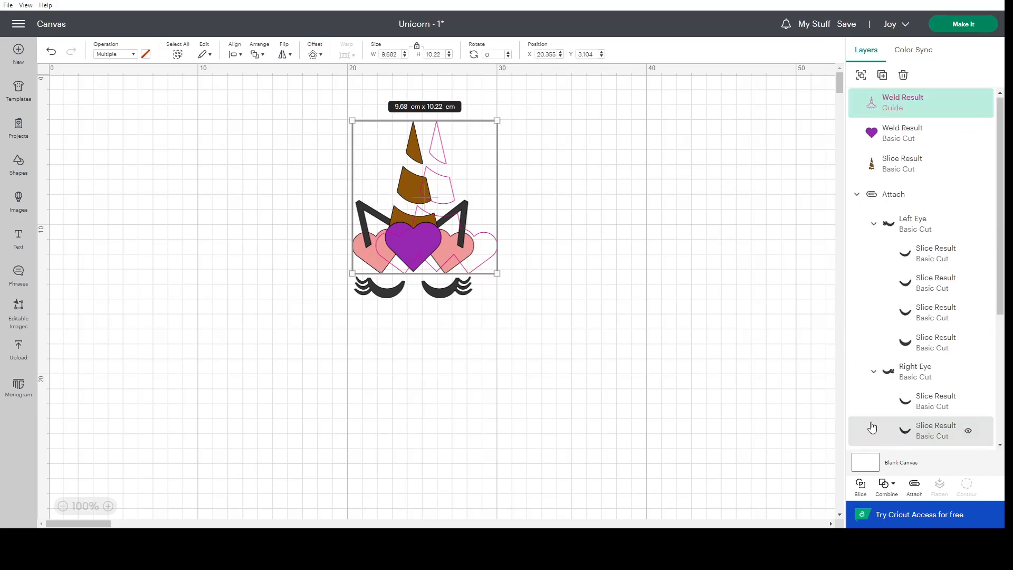
{"action": "left_click", "coordinate": [239, 57]}
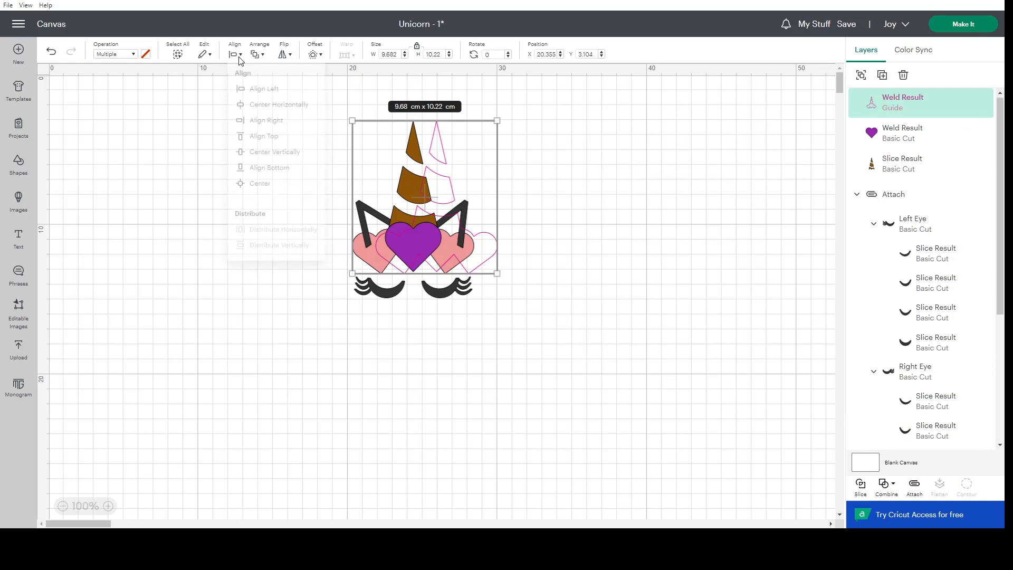
{"action": "left_click", "coordinate": [265, 89]}
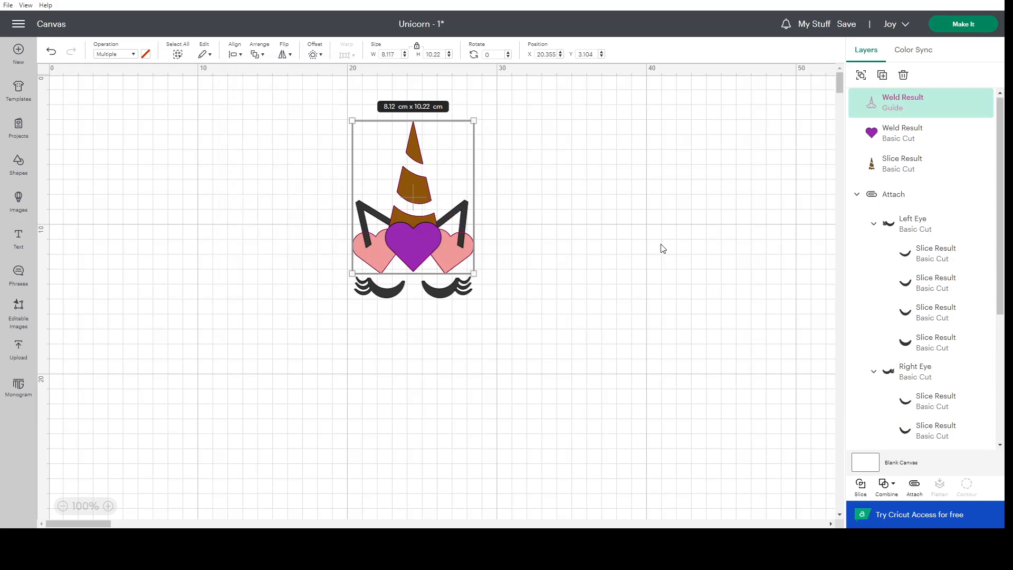
Select the guide outline and the Ears layer and slice them against each other.
{"action": "left_click", "coordinate": [906, 104]}
{"action": "scroll", "coordinate": [900, 211], "scroll_direction": "down", "scroll_amount": 4}
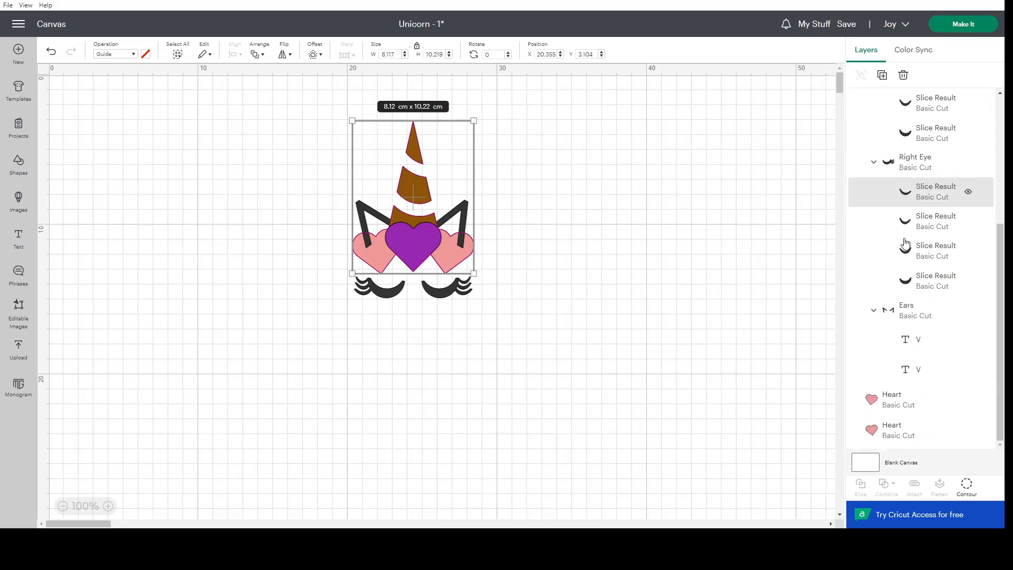
{"action": "left_click", "coordinate": [915, 315], "text": "shift"}
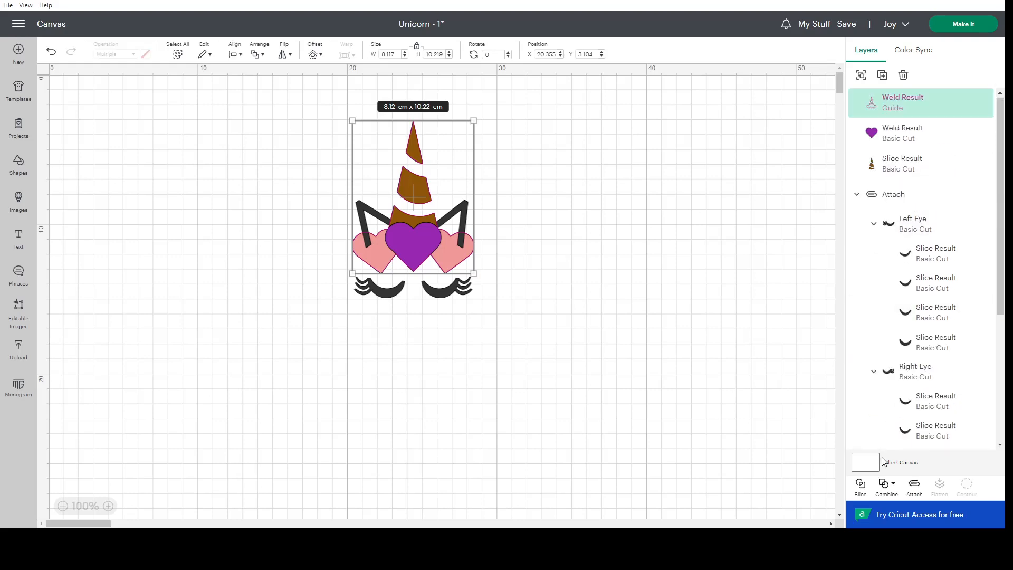
{"action": "left_click", "coordinate": [861, 488]}
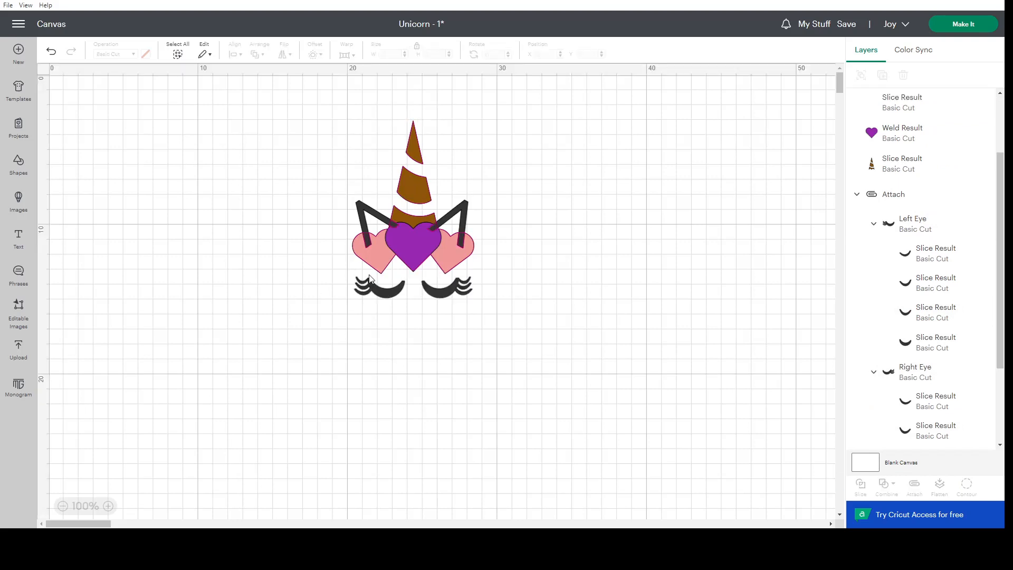
Check the resulting slice layers and delete the two small overlap pieces, one Guide and one Basic Cut.
{"action": "left_click", "coordinate": [914, 104]}
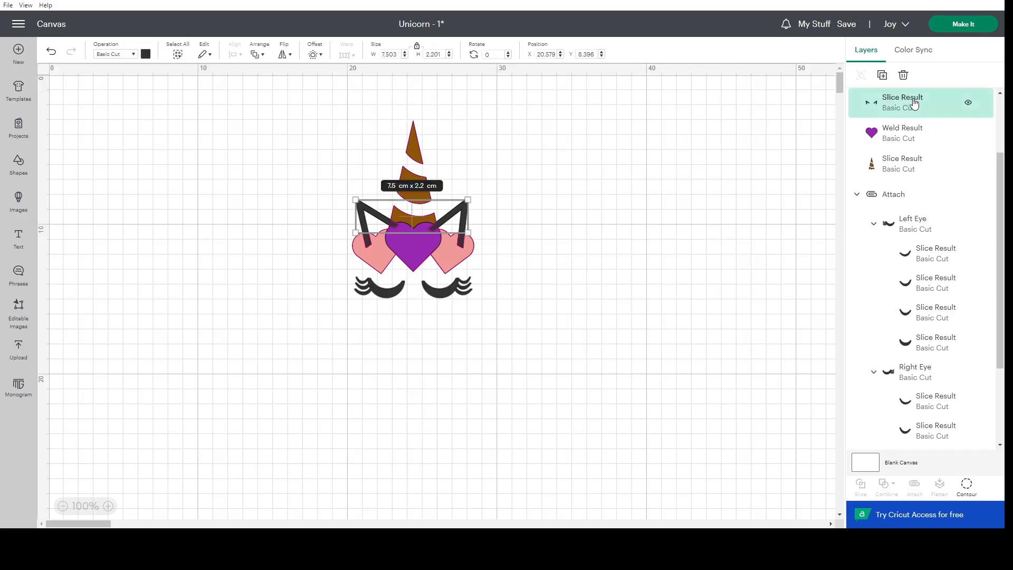
{"action": "left_click", "coordinate": [919, 140]}
{"action": "left_click", "coordinate": [939, 166]}
{"action": "scroll", "coordinate": [936, 385], "scroll_direction": "down", "scroll_amount": 4}
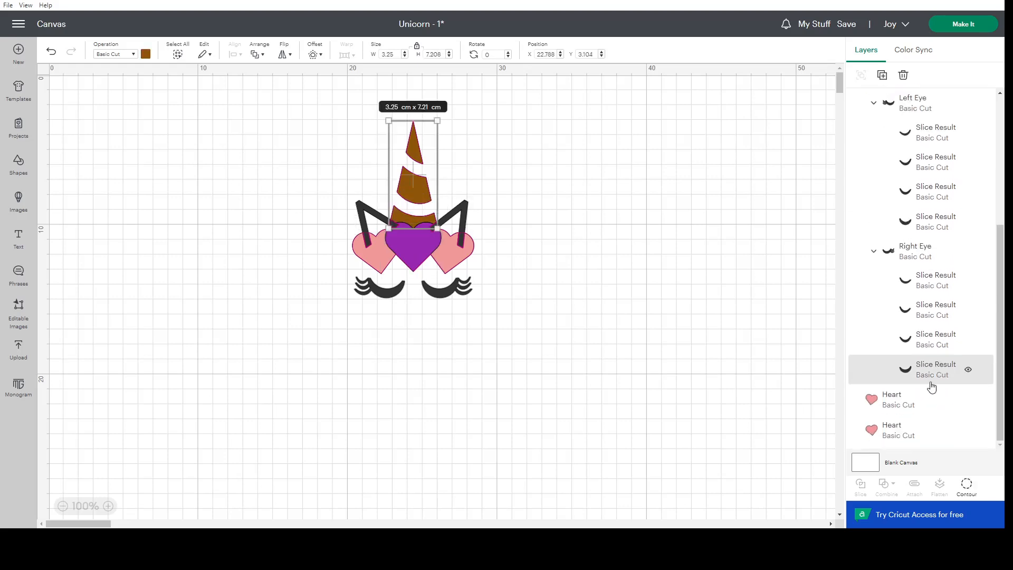
{"action": "scroll", "coordinate": [908, 406], "scroll_direction": "up", "scroll_amount": 4}
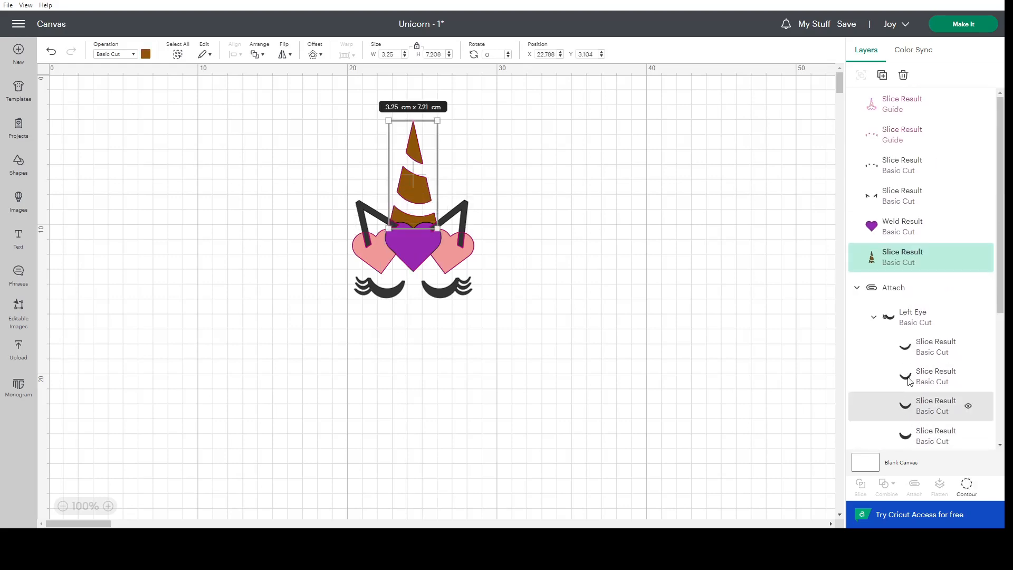
{"action": "left_click", "coordinate": [892, 141]}
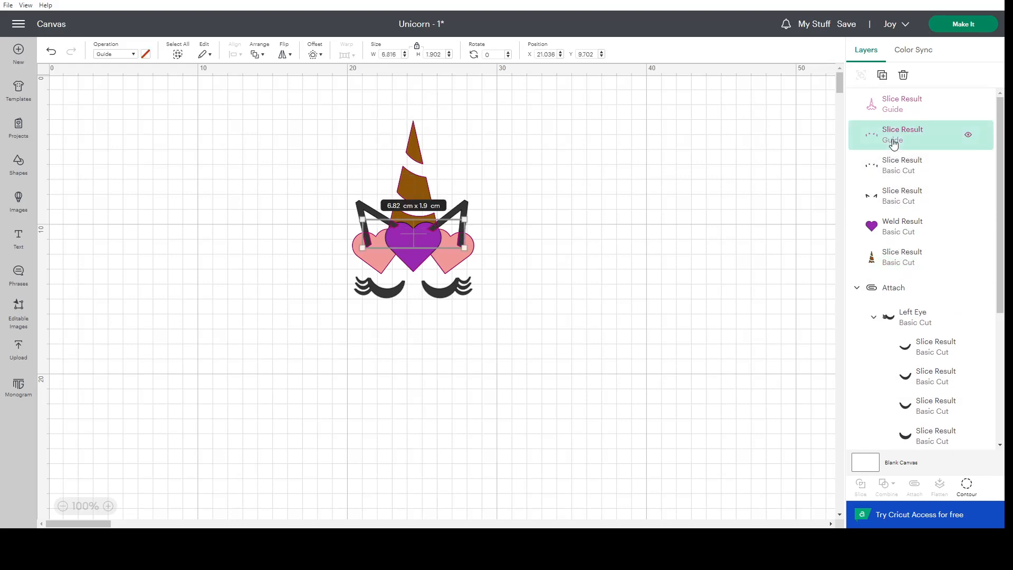
{"action": "key", "text": "Delete"}
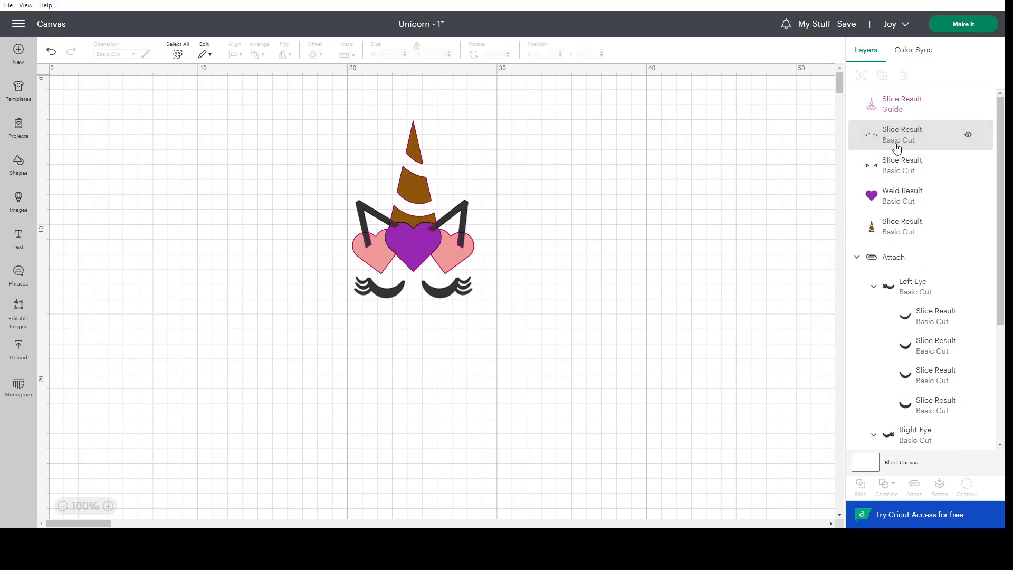
{"action": "left_click", "coordinate": [895, 140]}
{"action": "key", "text": "Delete"}
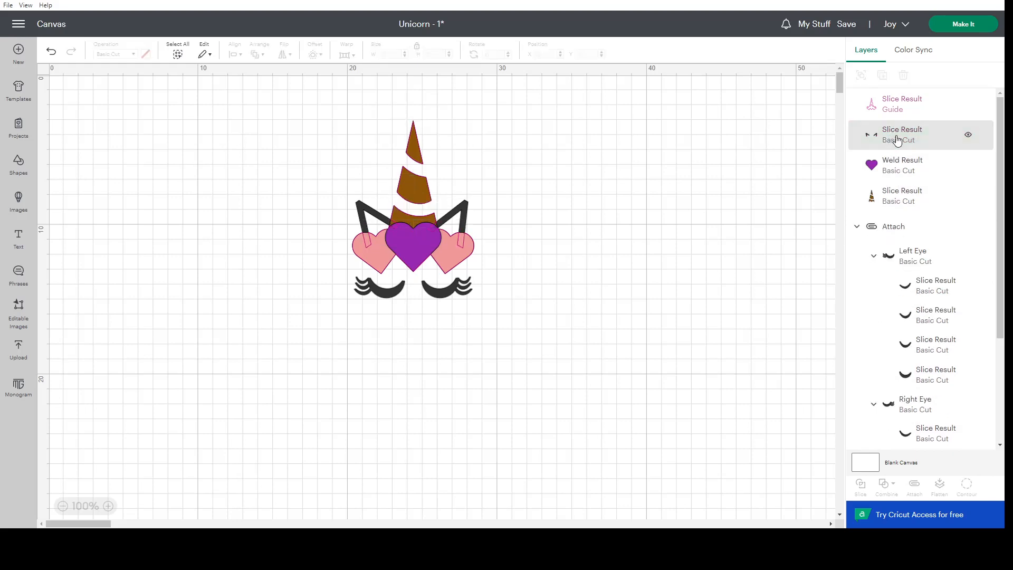
Hide the remaining guide outline and select the trimmed ears layer.
{"action": "left_click", "coordinate": [897, 140]}
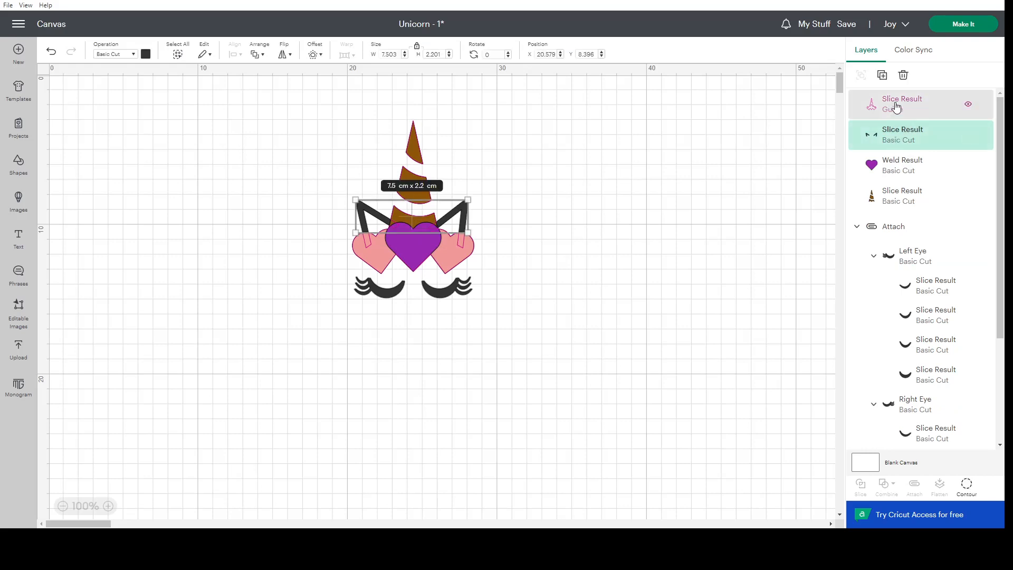
{"action": "left_click", "coordinate": [895, 107]}
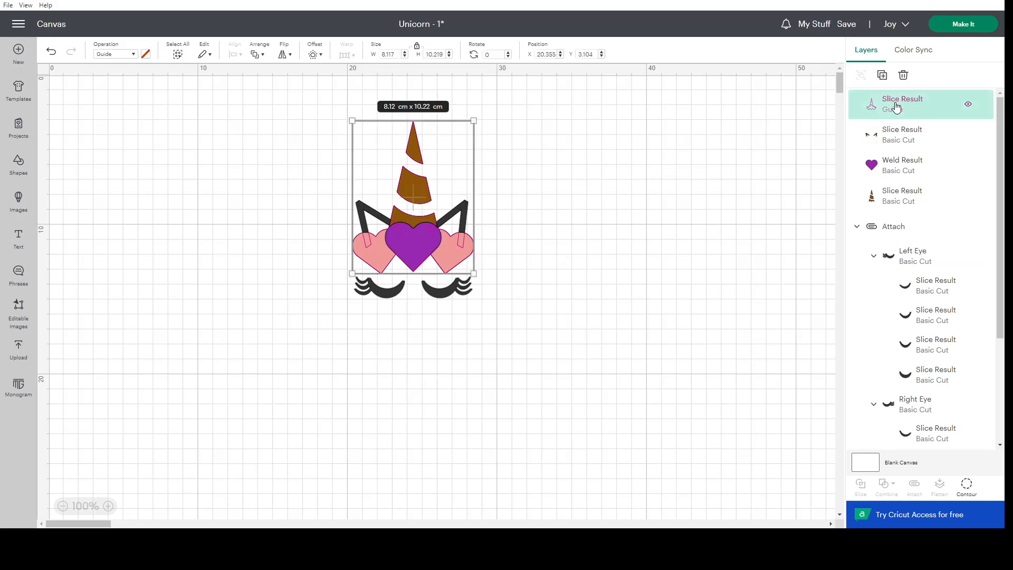
{"action": "left_click", "coordinate": [970, 107]}
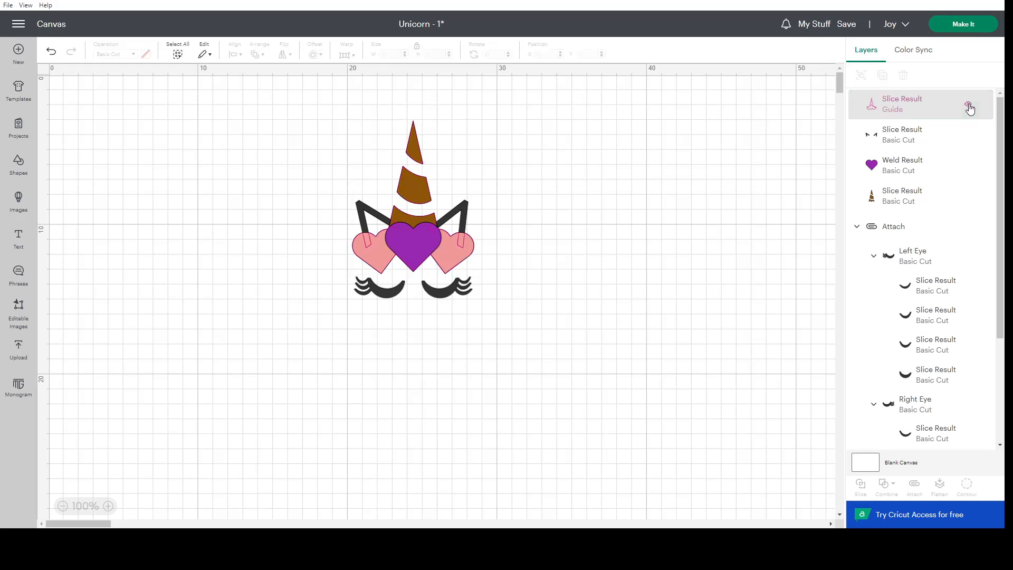
{"action": "left_click", "coordinate": [918, 109]}
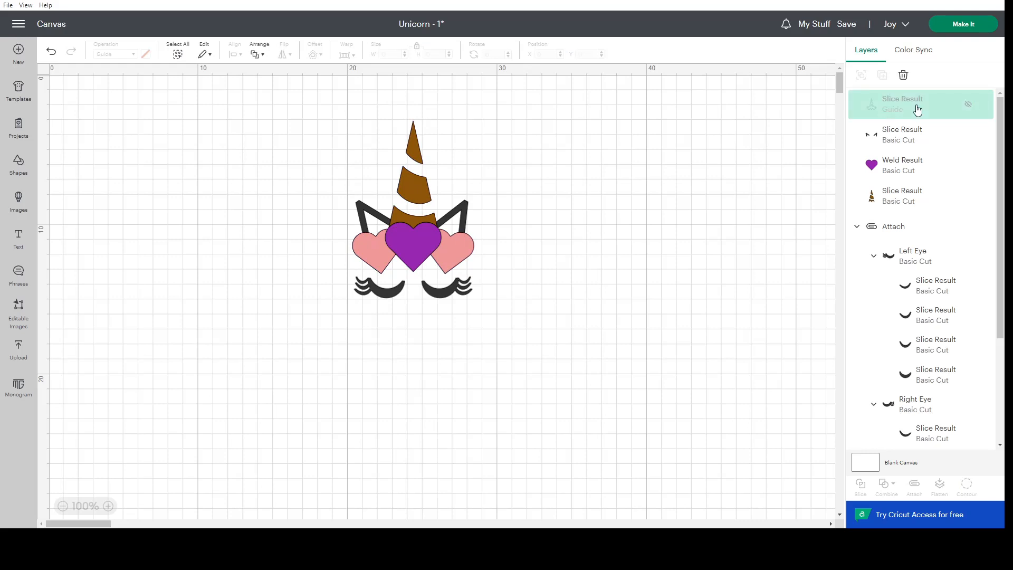
{"action": "left_click", "coordinate": [916, 139]}
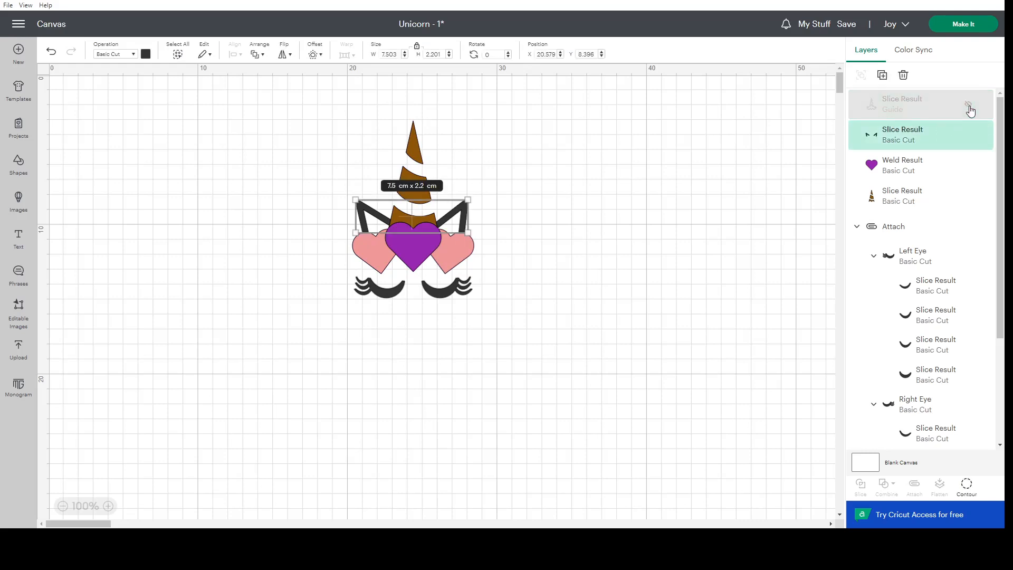
Show the hidden guide outline again and delete it.
{"action": "left_click", "coordinate": [969, 106]}
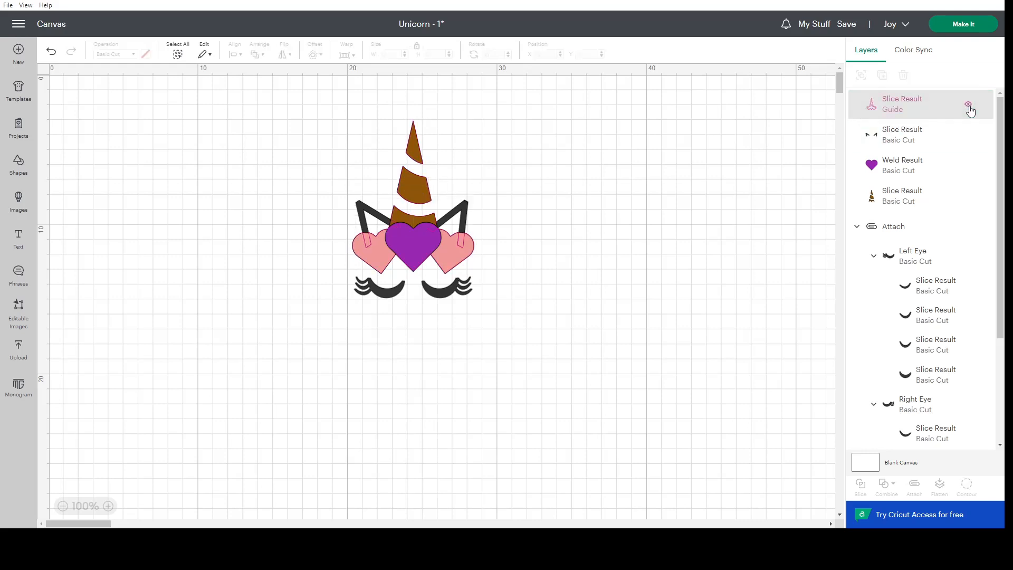
{"action": "left_click", "coordinate": [917, 104]}
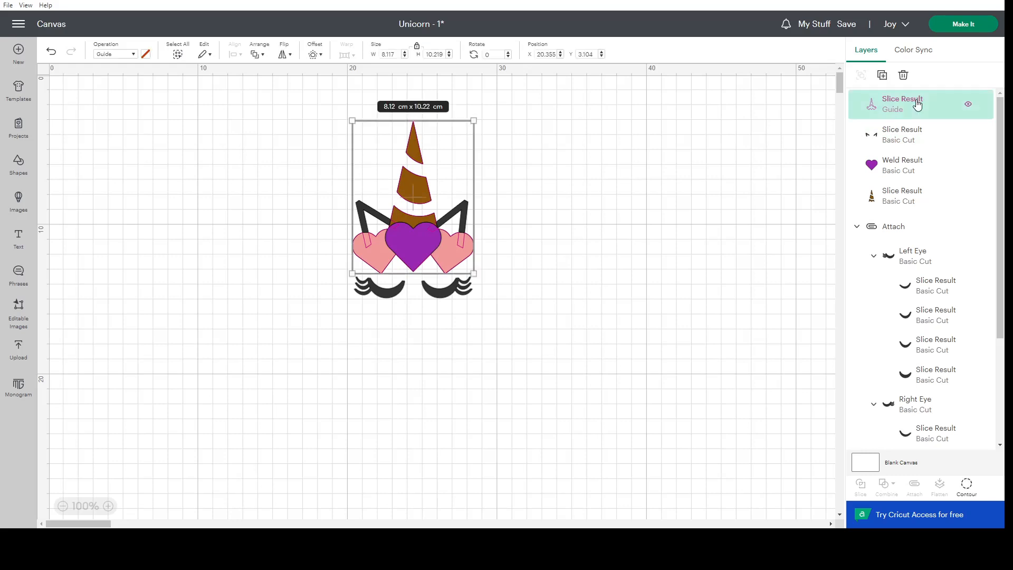
{"action": "key", "text": "Delete"}
Check the layers one at a time by hiding and showing the trimmed ears, the purple heart and a pink heart.
{"action": "left_click", "coordinate": [964, 104]}
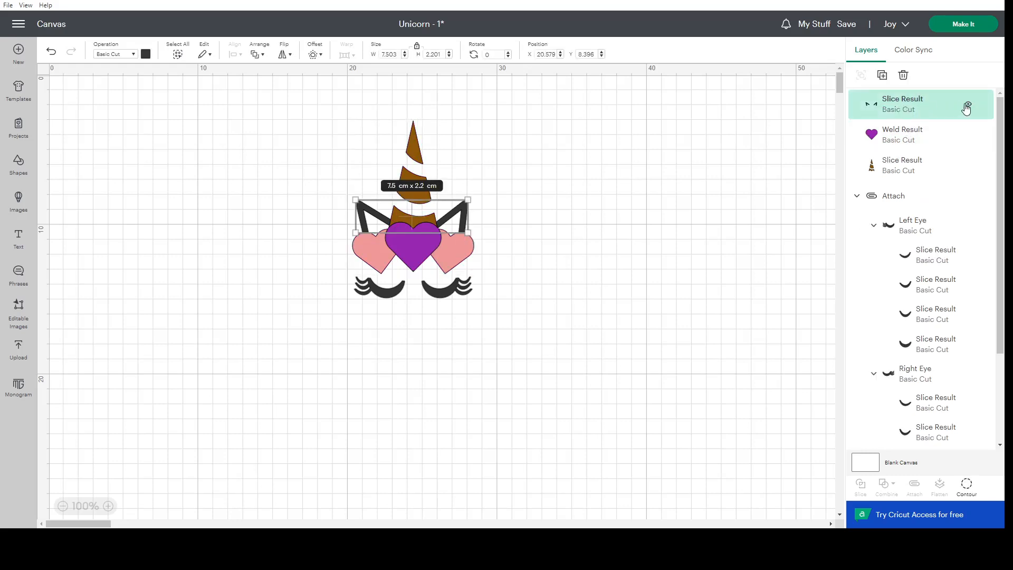
{"action": "left_click", "coordinate": [968, 105]}
{"action": "left_click", "coordinate": [968, 105]}
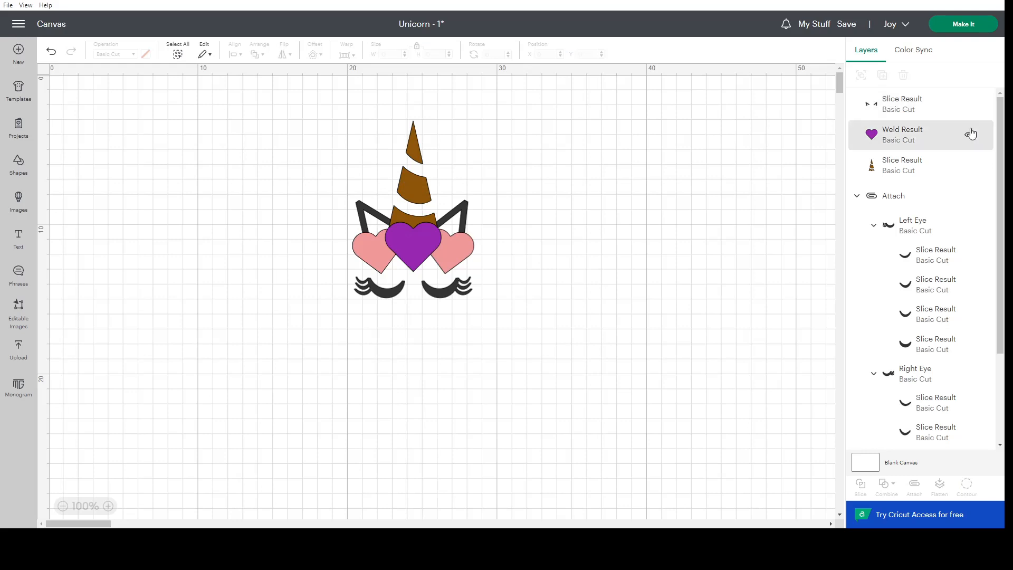
{"action": "left_click", "coordinate": [969, 137]}
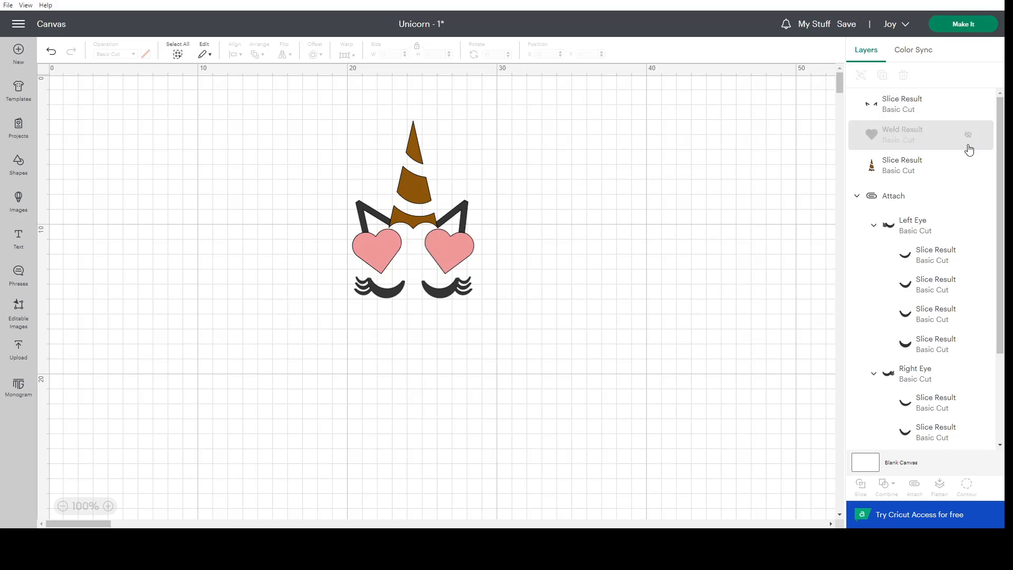
{"action": "left_click", "coordinate": [965, 138]}
{"action": "scroll", "coordinate": [930, 204], "scroll_direction": "down", "scroll_amount": 3}
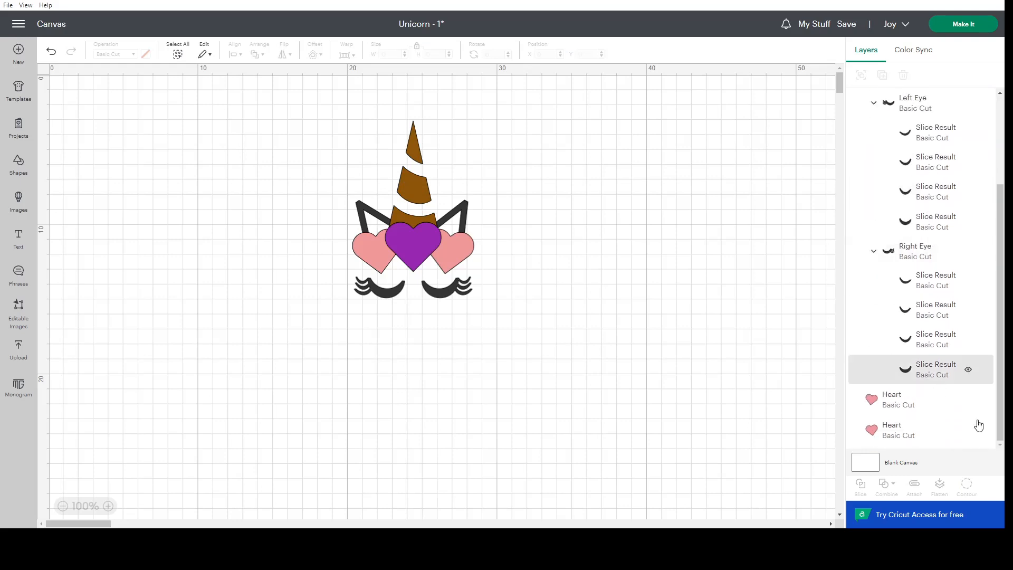
{"action": "left_click", "coordinate": [970, 402]}
{"action": "left_click", "coordinate": [969, 401]}
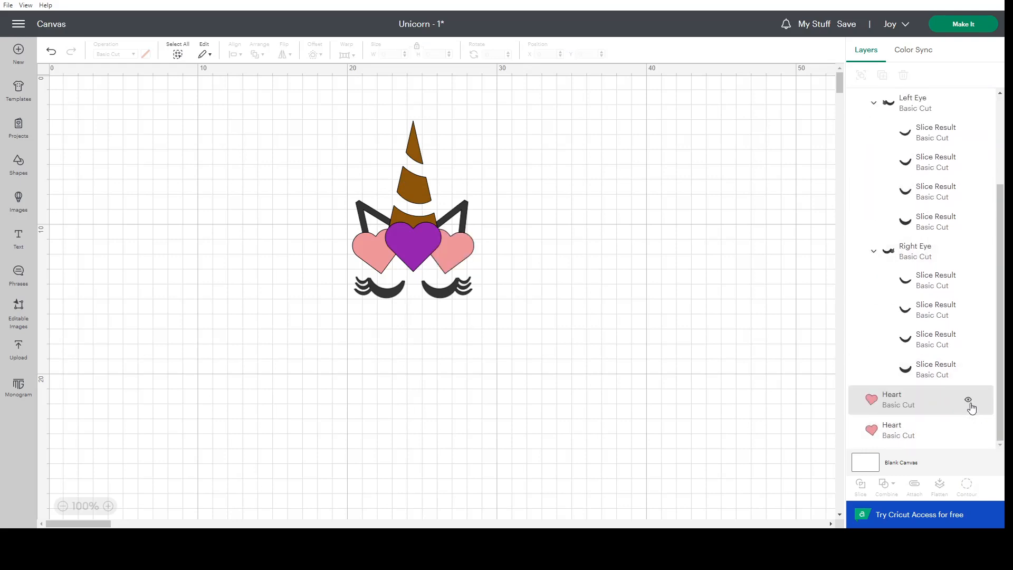
{"action": "scroll", "coordinate": [898, 148], "scroll_direction": "up", "scroll_amount": 4}
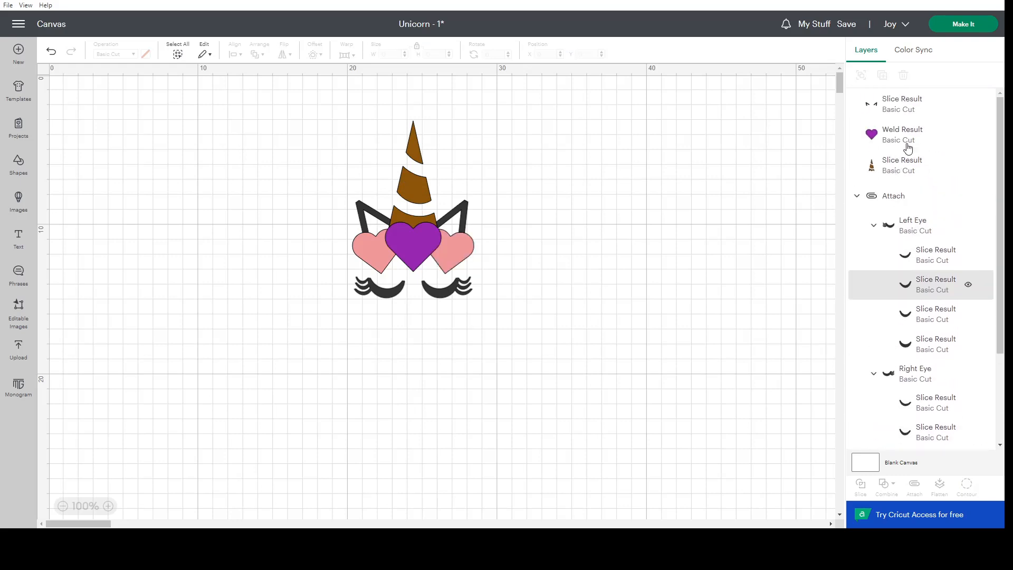
Select the trimmed ears together with the Left Eye and Right Eye groups and attach them.
{"action": "left_click", "coordinate": [888, 108]}
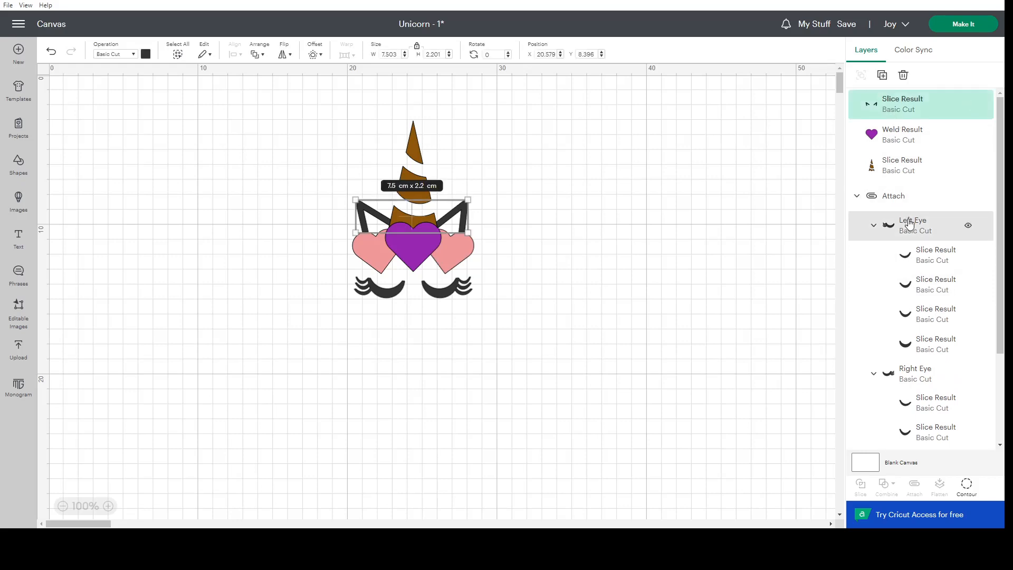
{"action": "left_click", "coordinate": [909, 223], "text": "shift"}
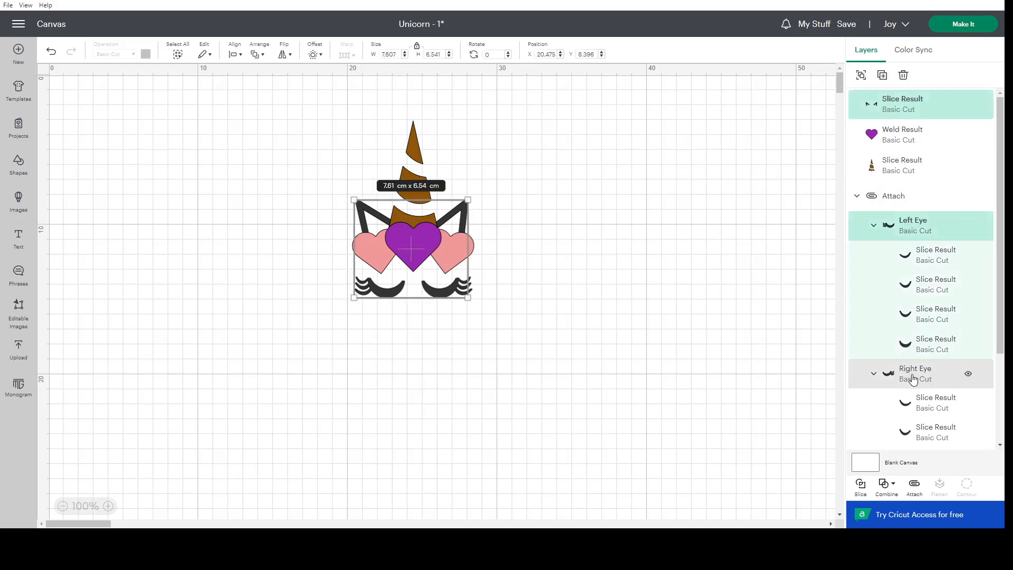
{"action": "left_click", "coordinate": [912, 378], "text": "shift"}
{"action": "left_click", "coordinate": [914, 485]}
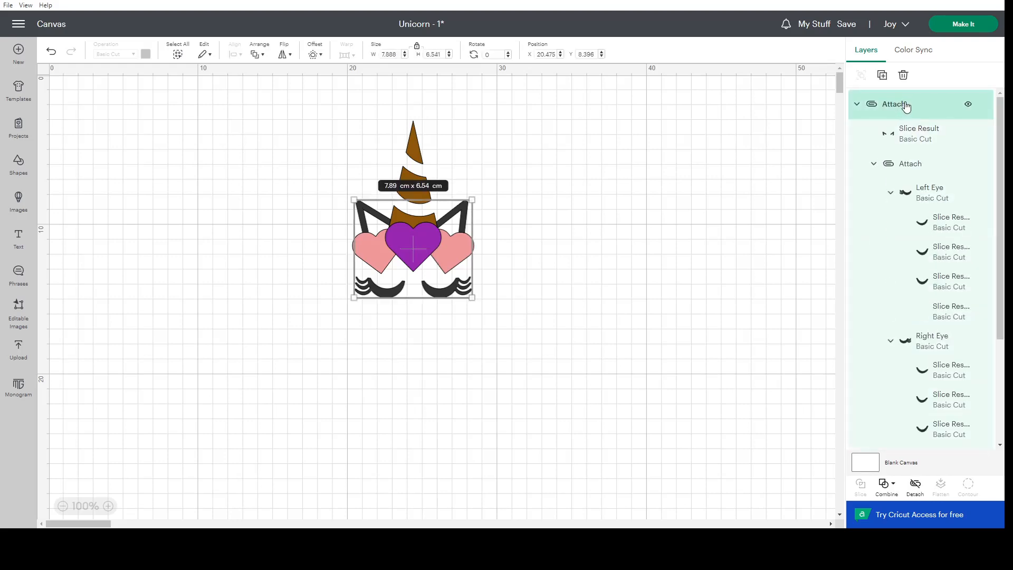
Check the brown horn and purple heart layers that lie outside the attached black parts.
{"action": "scroll", "coordinate": [917, 290], "scroll_direction": "down", "scroll_amount": 5}
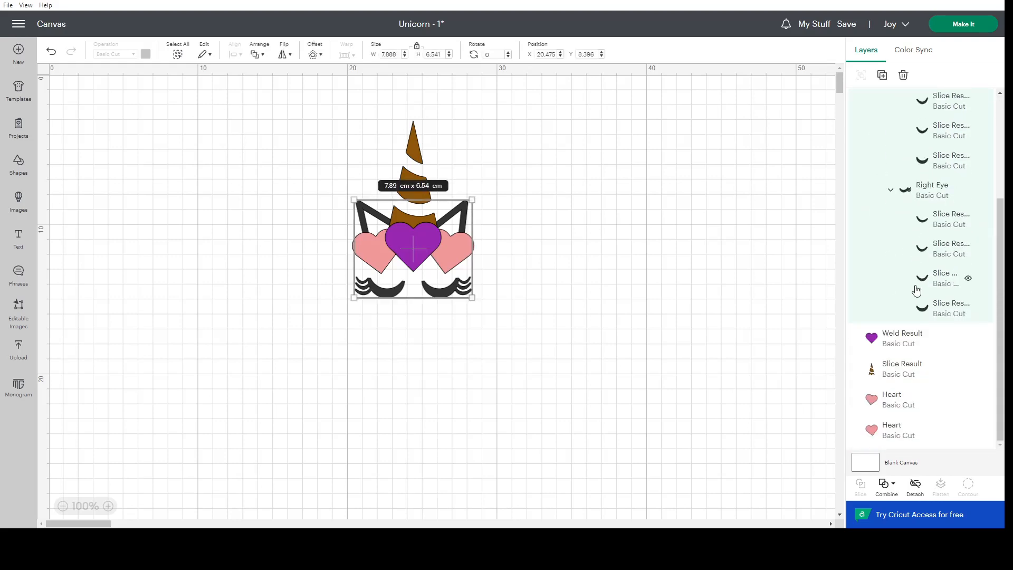
{"action": "left_click", "coordinate": [894, 370]}
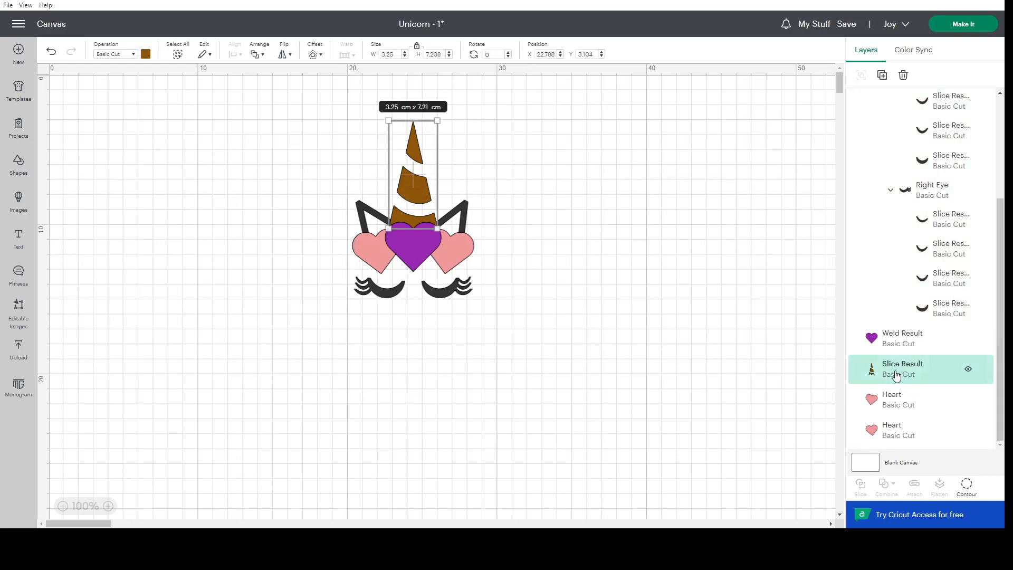
{"action": "double_click", "coordinate": [924, 364]}
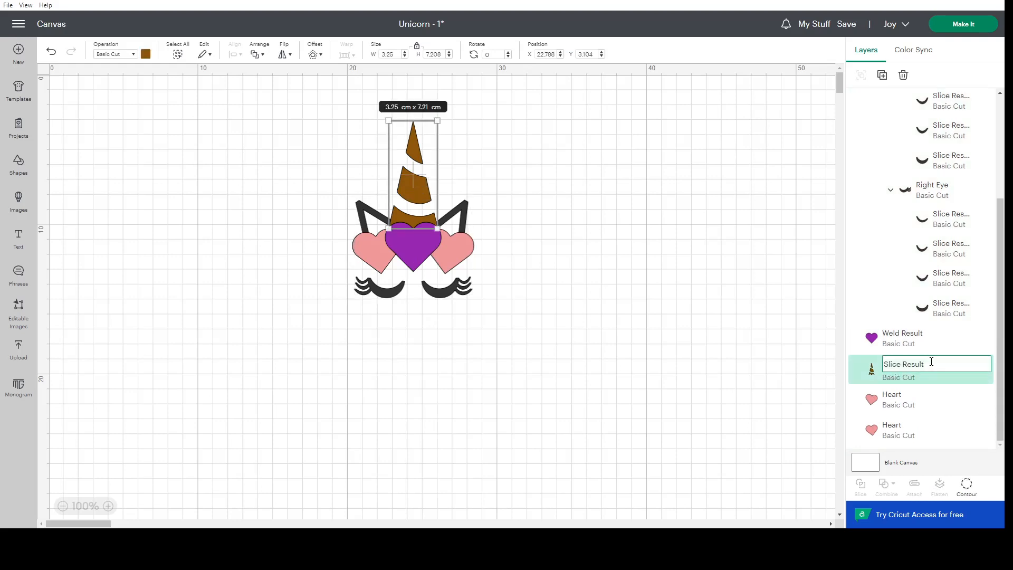
{"action": "left_click", "coordinate": [795, 340]}
{"action": "left_click", "coordinate": [918, 346]}
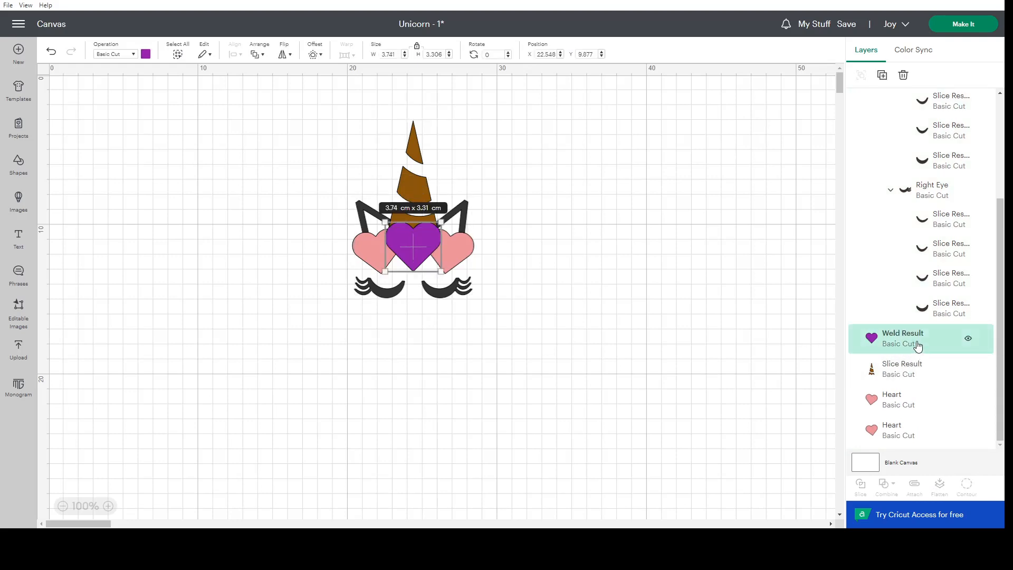
{"action": "scroll", "coordinate": [918, 346], "scroll_direction": "up", "scroll_amount": 5}
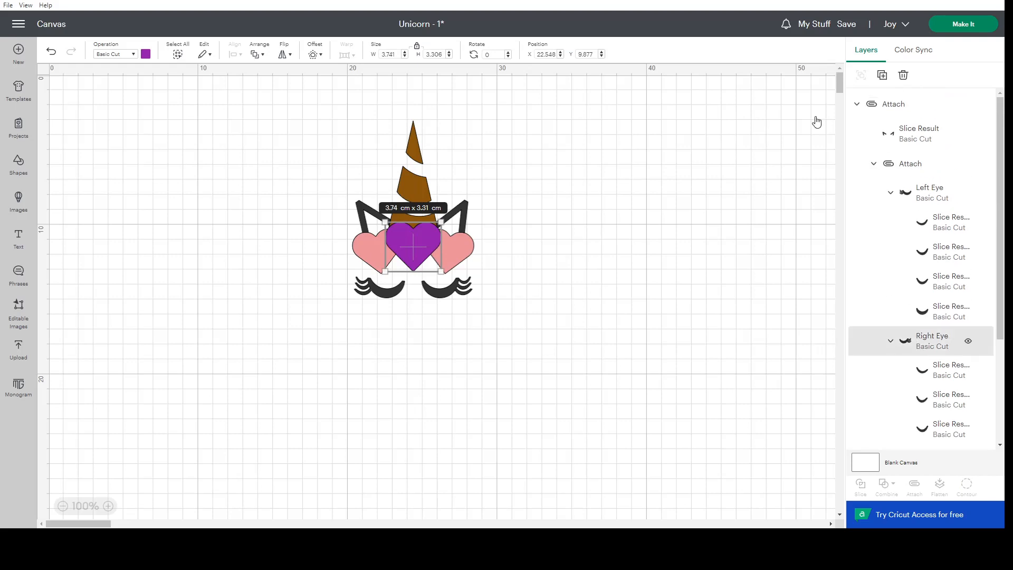
Open the cut preparation with all materials loaded On Mat and review the cutting mats.
{"action": "left_click", "coordinate": [982, 25]}
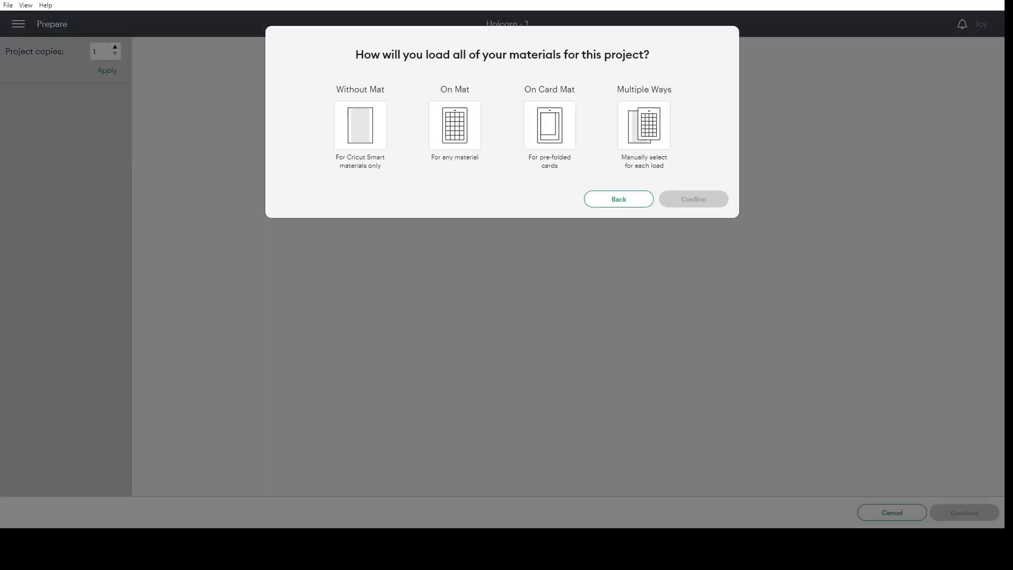
{"action": "left_click", "coordinate": [473, 111]}
{"action": "left_click", "coordinate": [694, 234]}
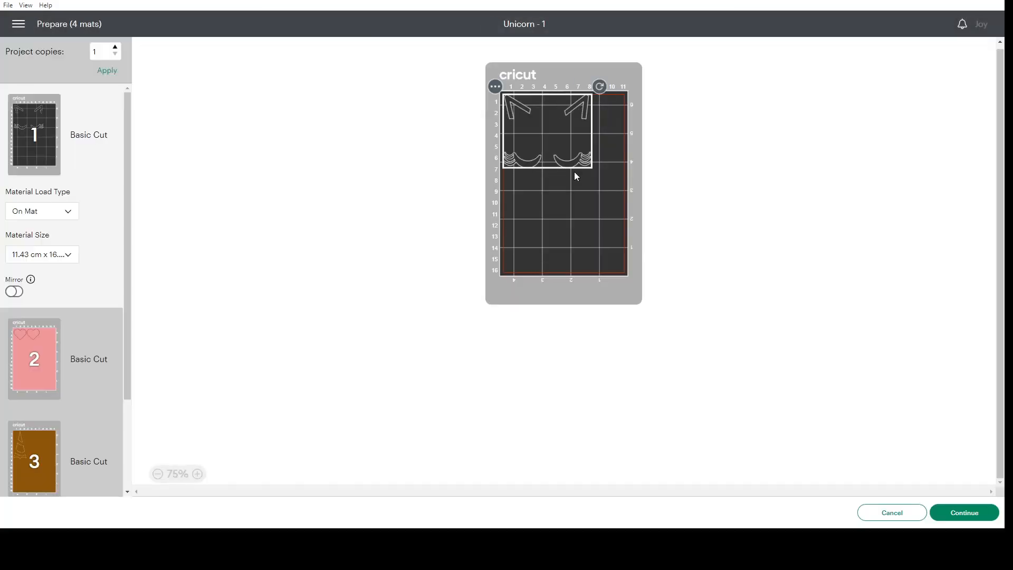
{"action": "left_click", "coordinate": [34, 369]}
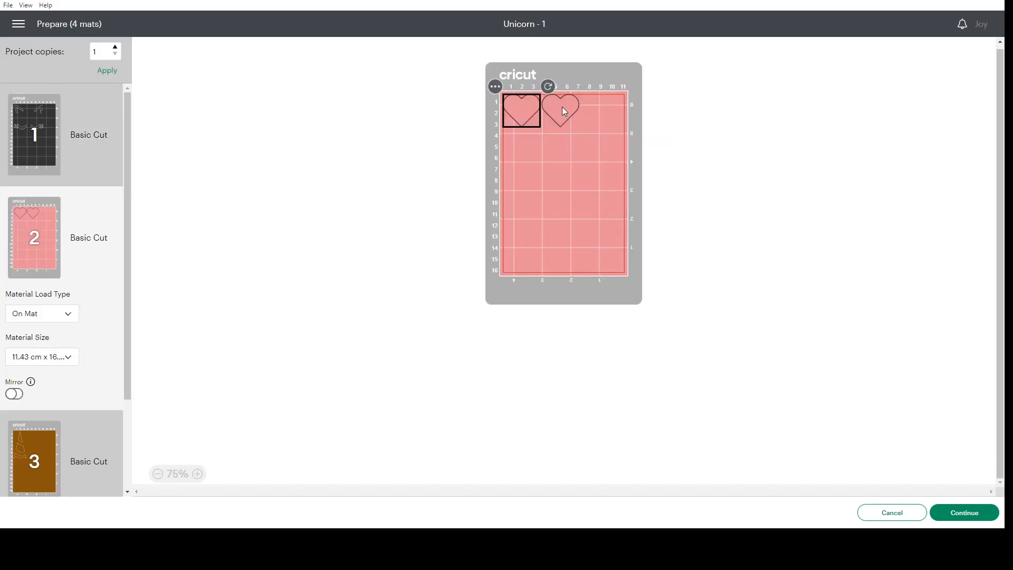
{"action": "scroll", "coordinate": [74, 428], "scroll_direction": "down", "scroll_amount": 2}
{"action": "left_click", "coordinate": [33, 442]}
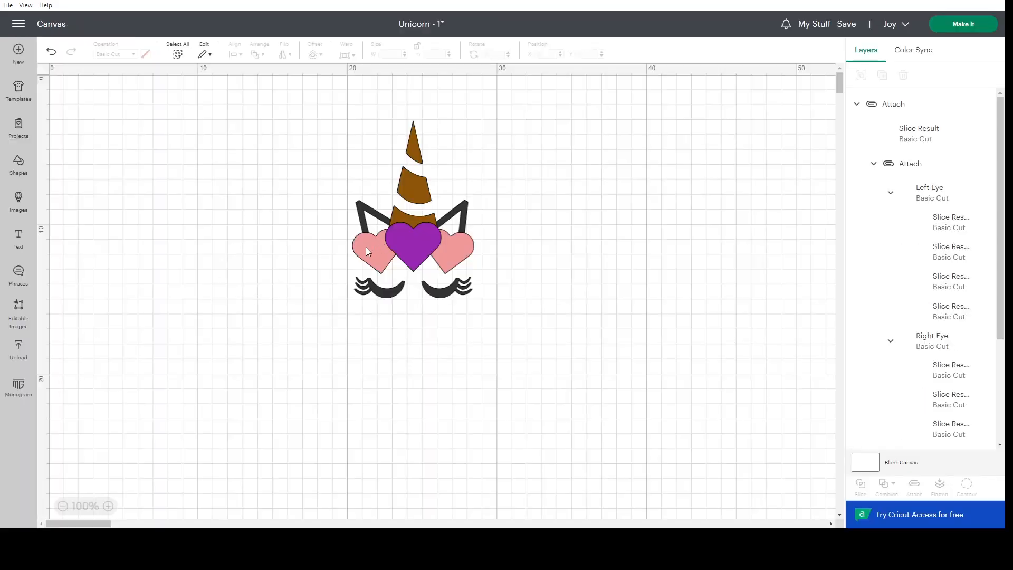
Select both pink Heart layers and attach them to each other.
{"action": "left_click", "coordinate": [367, 251]}
{"action": "left_click", "coordinate": [636, 262]}
{"action": "scroll", "coordinate": [897, 264], "scroll_direction": "down", "scroll_amount": 3}
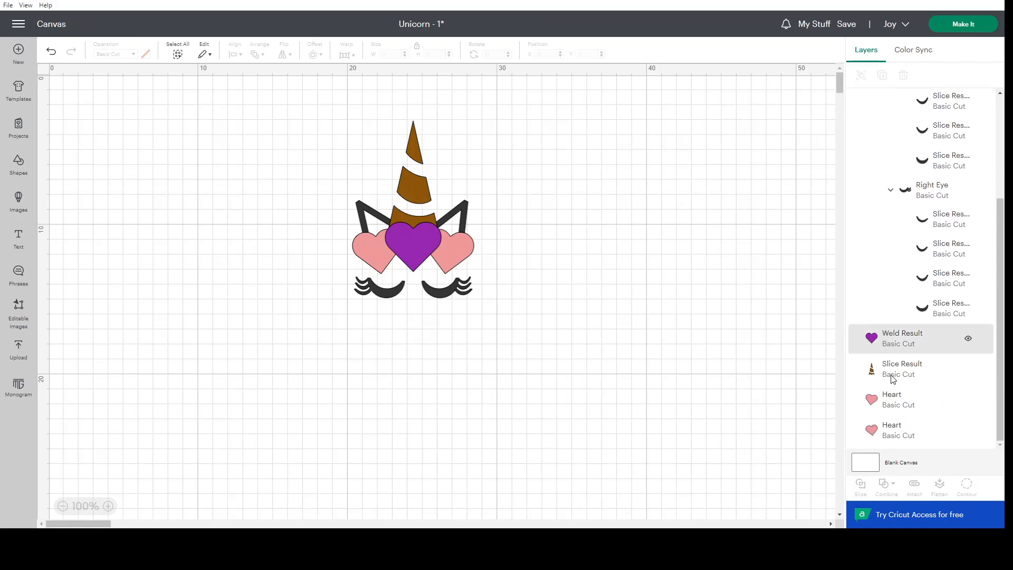
{"action": "left_click", "coordinate": [898, 404]}
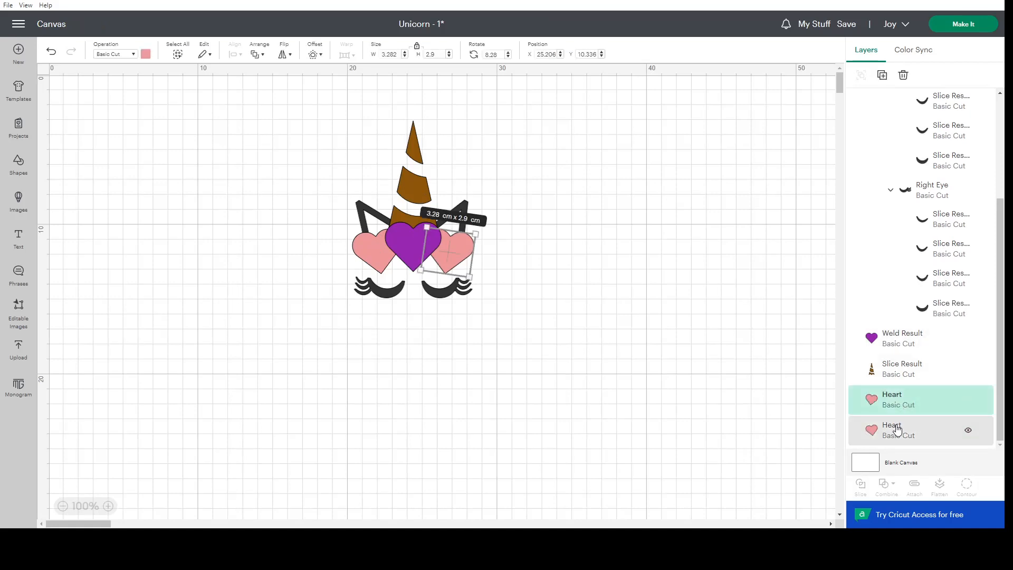
{"action": "left_click", "coordinate": [898, 428], "text": "shift"}
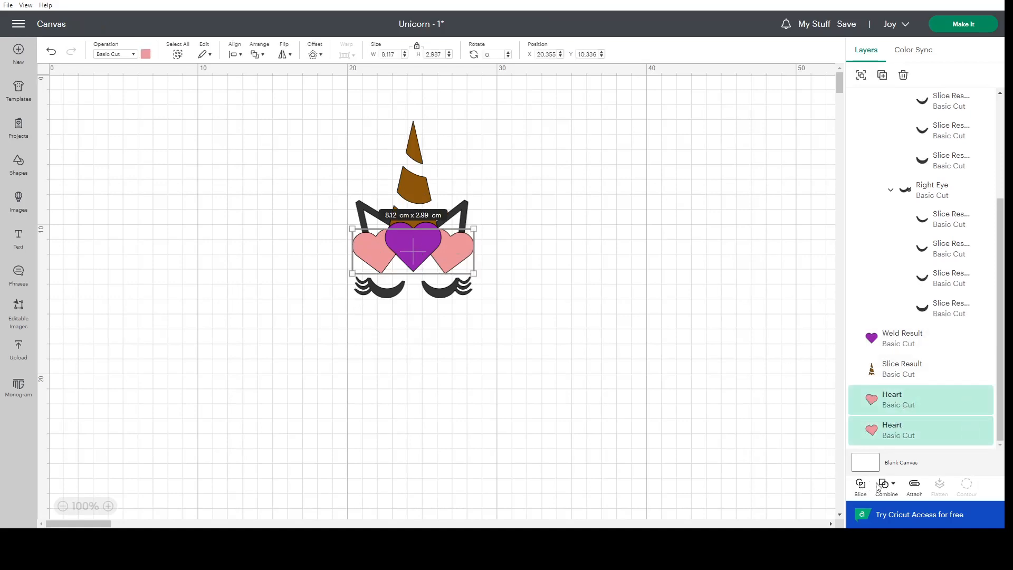
{"action": "left_click", "coordinate": [916, 486]}
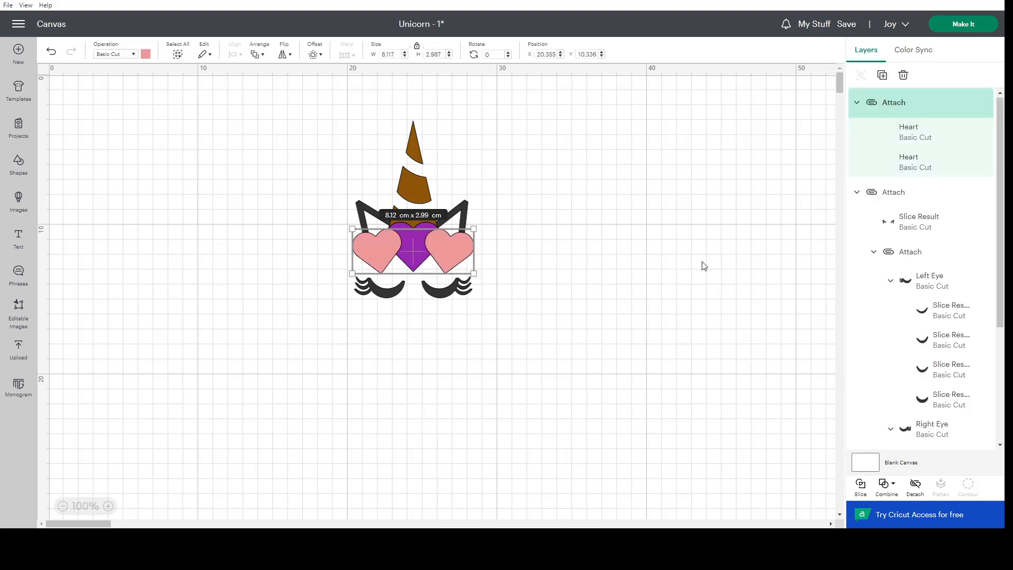
Try to subtract the attached pink hearts from the purple heart, and undo the subtraction.
{"action": "right_click", "coordinate": [926, 110]}
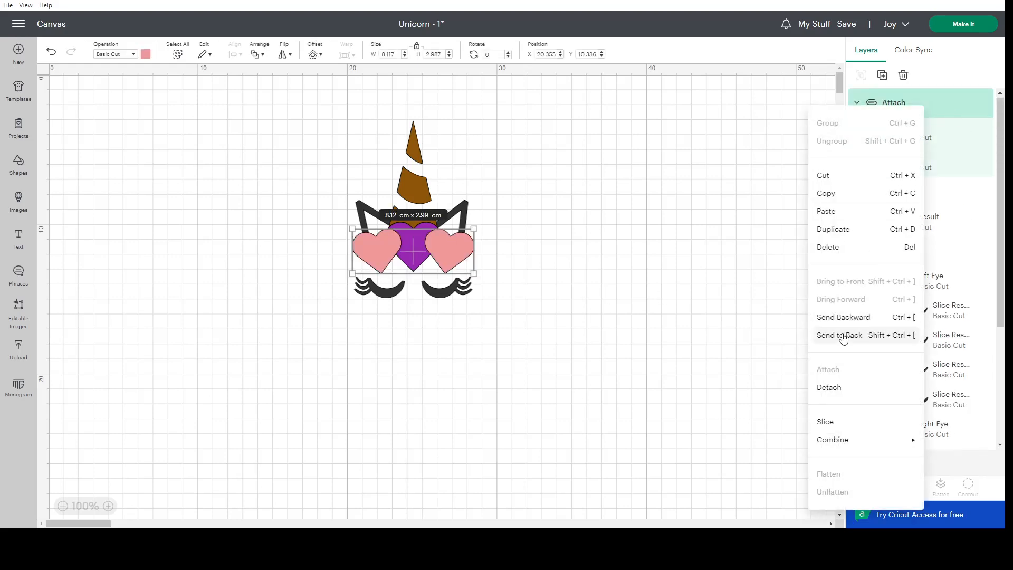
{"action": "left_click", "coordinate": [936, 106]}
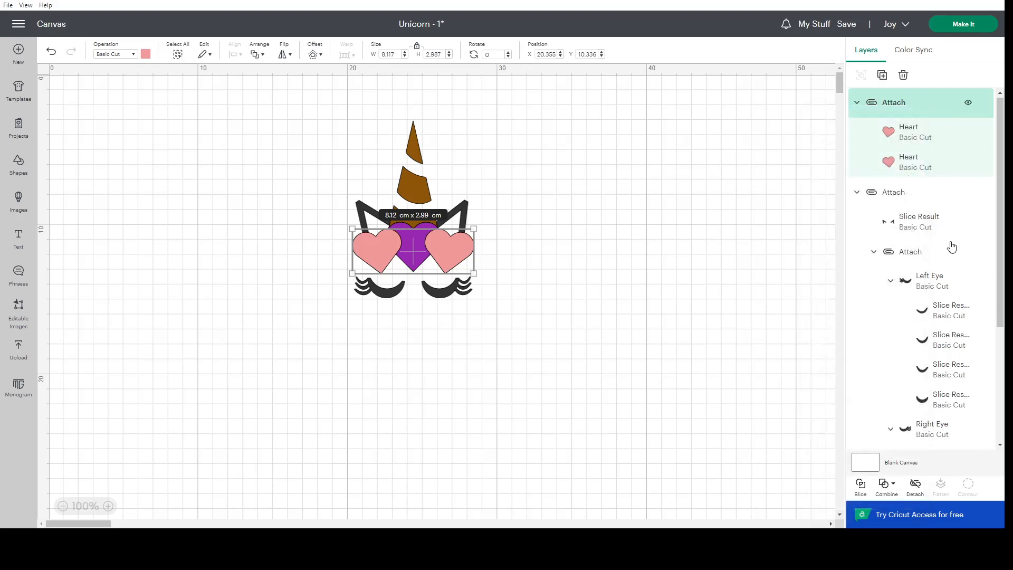
{"action": "scroll", "coordinate": [936, 393], "scroll_direction": "down", "scroll_amount": 3}
{"action": "left_click", "coordinate": [909, 400], "text": "shift"}
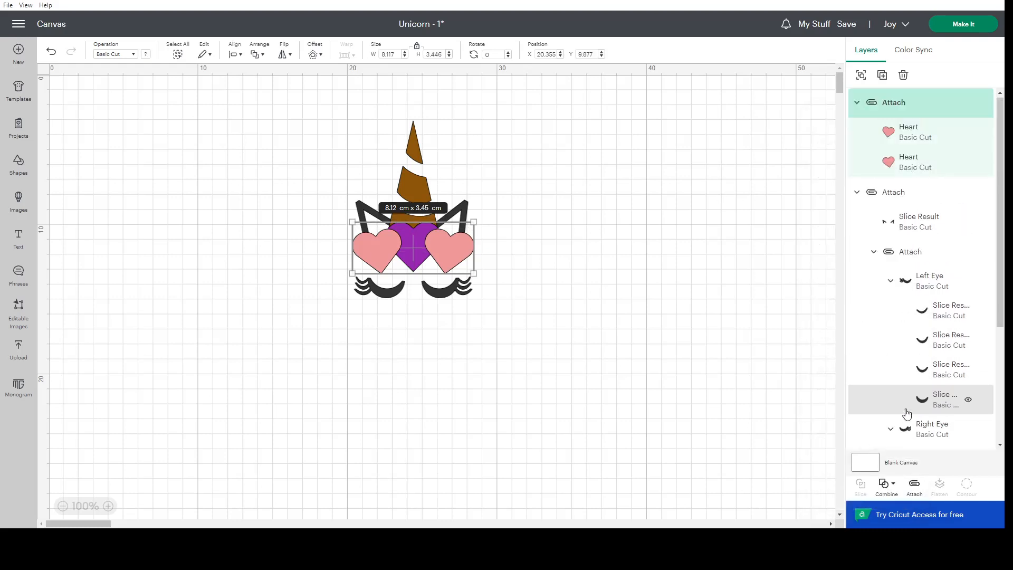
{"action": "left_click", "coordinate": [890, 495]}
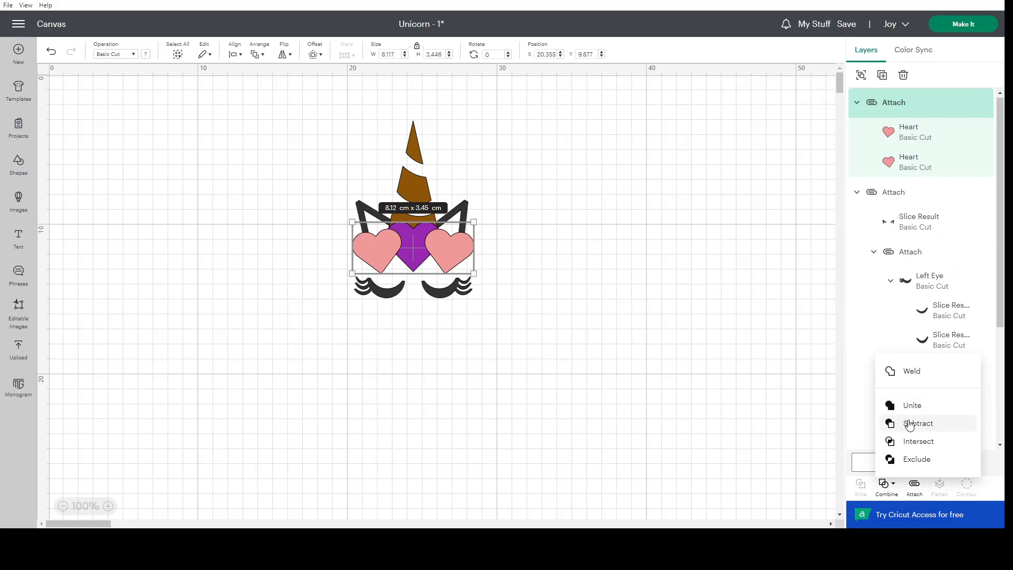
{"action": "left_click", "coordinate": [506, 387]}
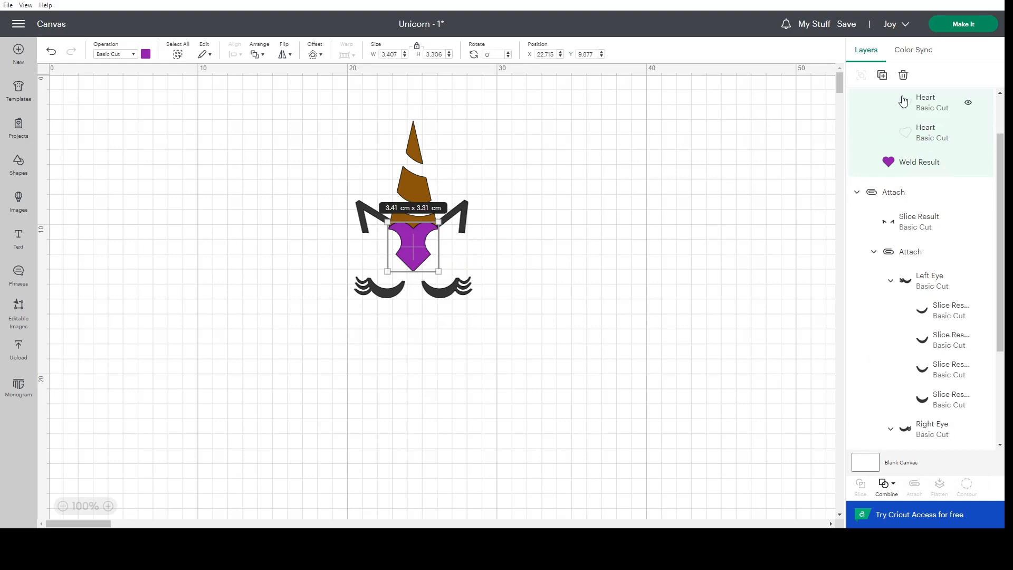
{"action": "left_click", "coordinate": [51, 51]}
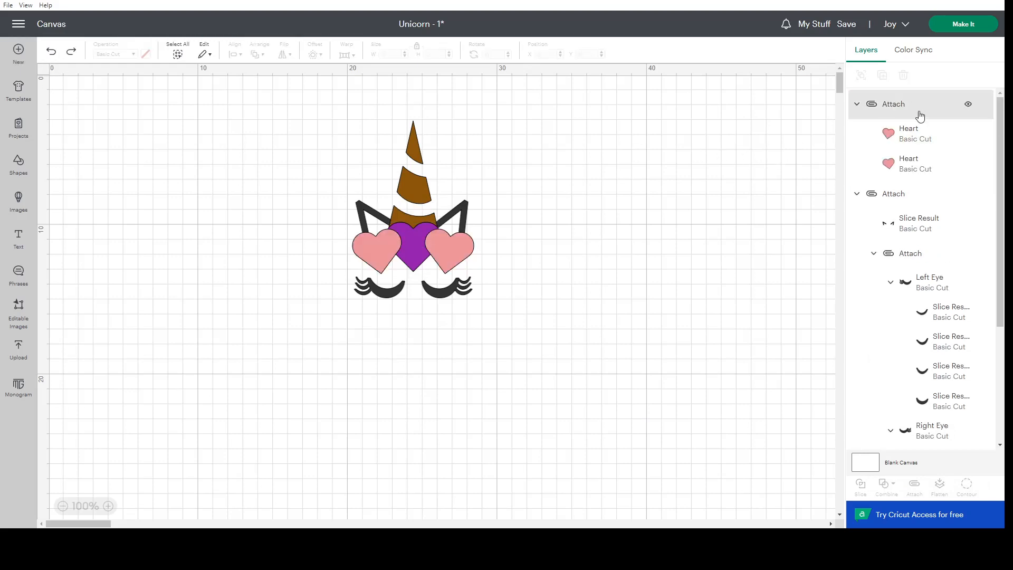
Weld the two attached pink hearts into a single shape.
{"action": "left_click", "coordinate": [920, 112]}
{"action": "scroll", "coordinate": [922, 369], "scroll_direction": "down", "scroll_amount": 3}
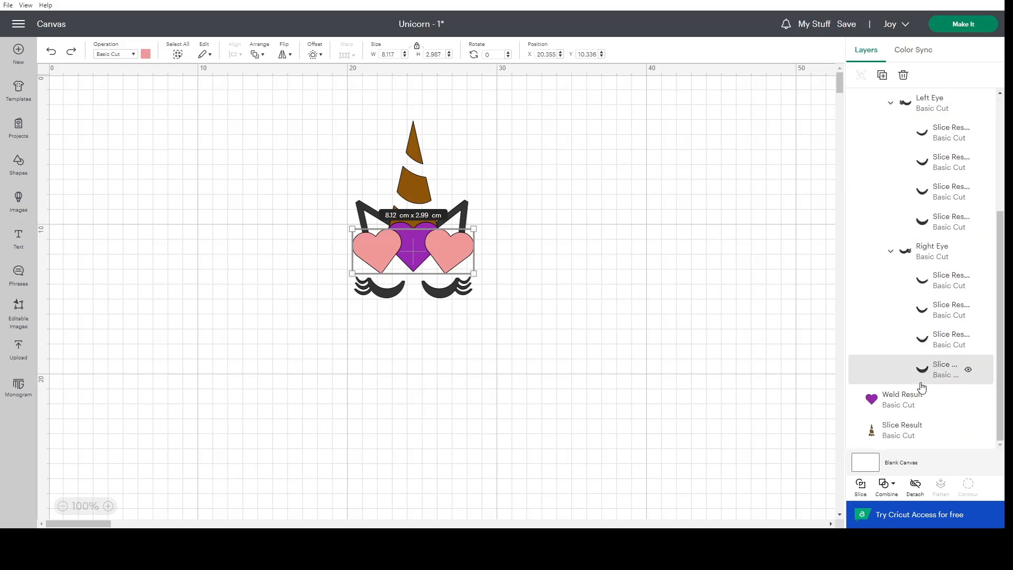
{"action": "left_click", "coordinate": [897, 406], "text": "shift"}
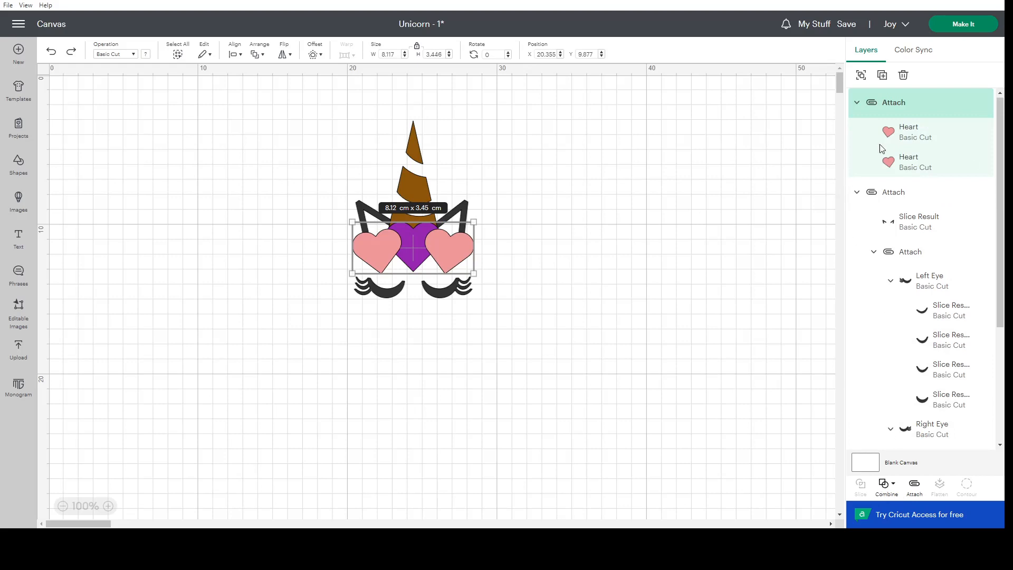
{"action": "left_click", "coordinate": [909, 107]}
{"action": "right_click", "coordinate": [915, 111]}
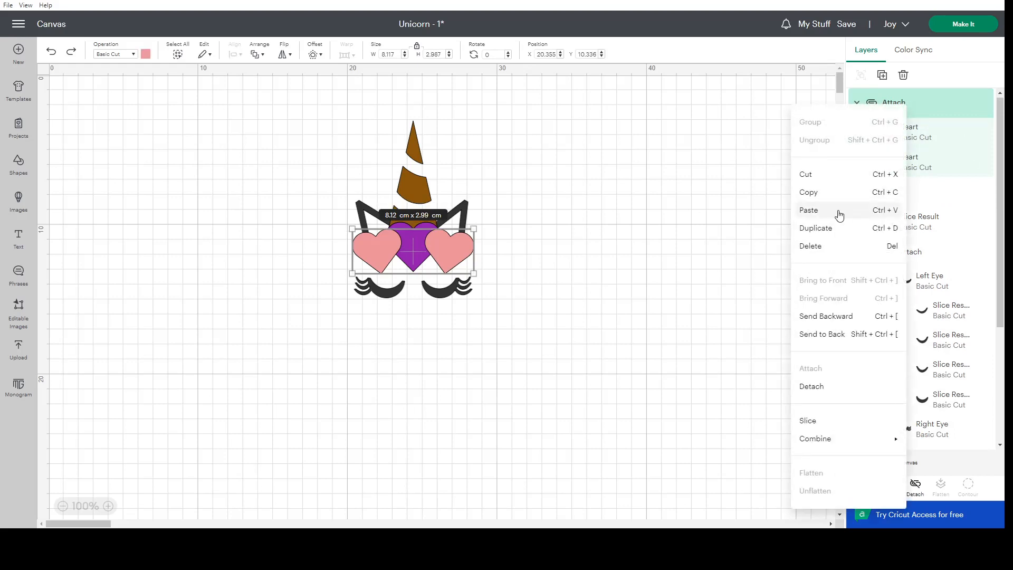
{"action": "left_click", "coordinate": [739, 191]}
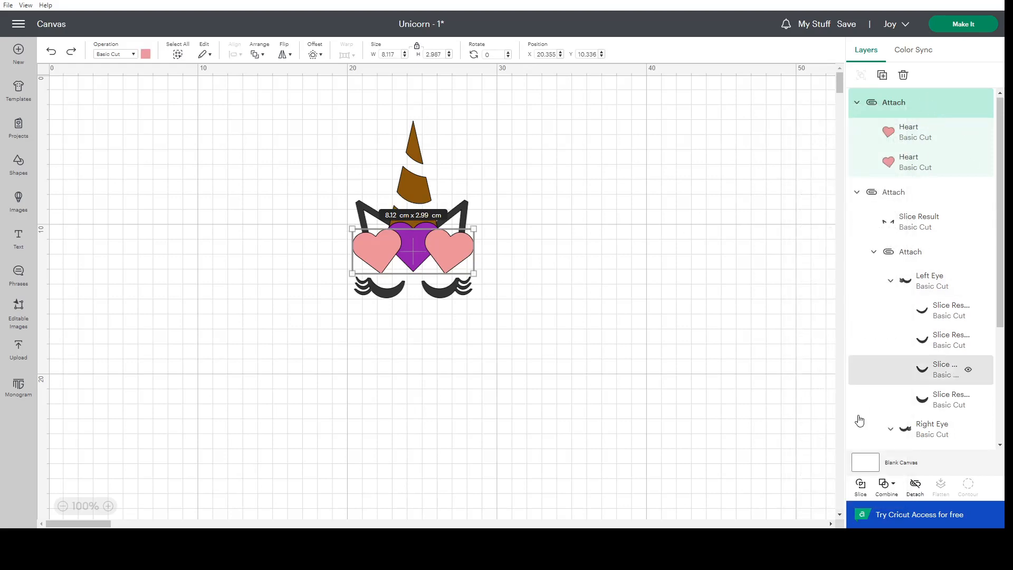
{"action": "left_click", "coordinate": [885, 484]}
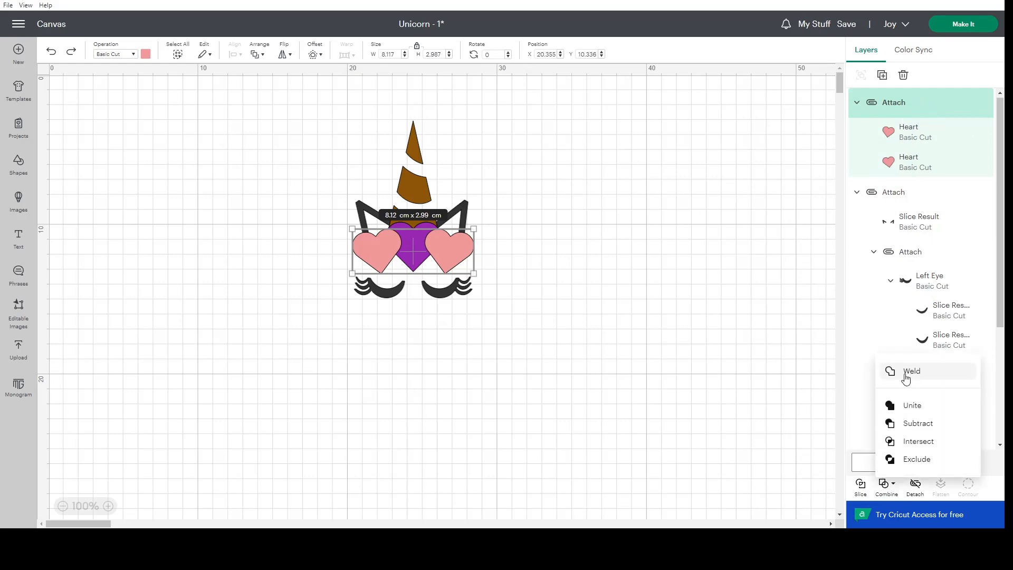
{"action": "left_click", "coordinate": [906, 372]}
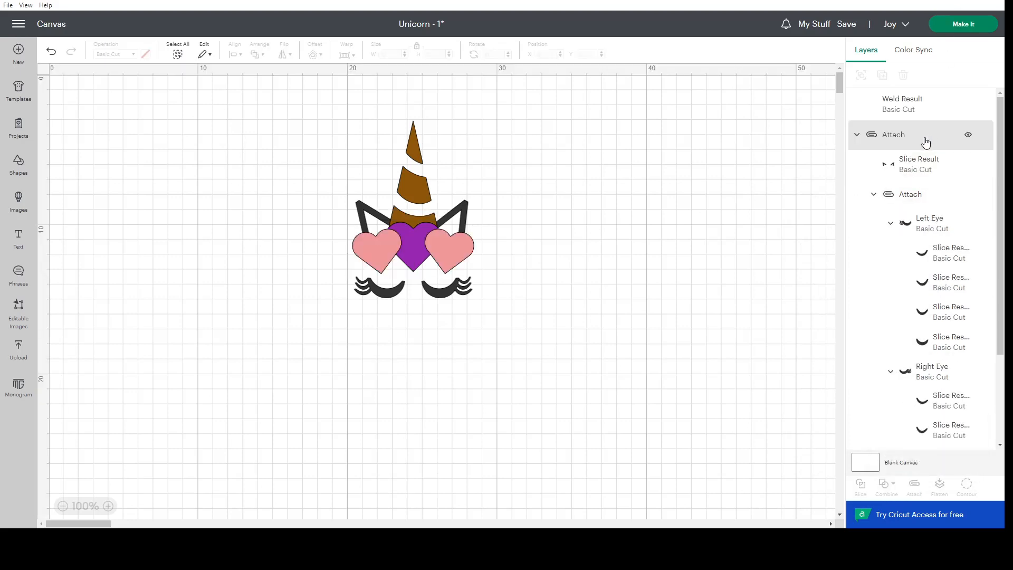
Slice the welded pink hearts and the purple heart where they overlap.
{"action": "left_click", "coordinate": [899, 108]}
{"action": "scroll", "coordinate": [902, 396], "scroll_direction": "down", "scroll_amount": 3}
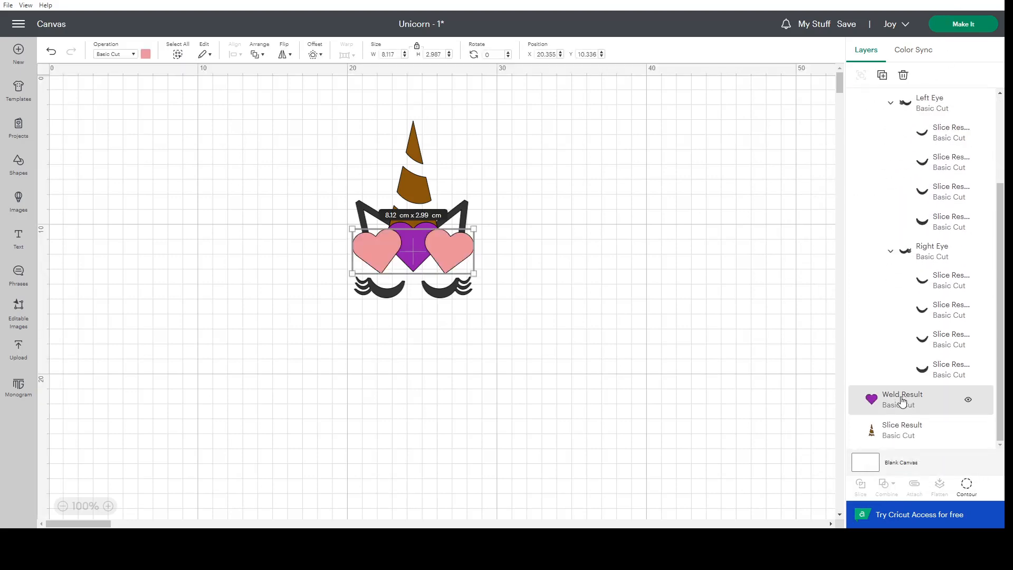
{"action": "scroll", "coordinate": [905, 399], "scroll_direction": "up", "scroll_amount": 3}
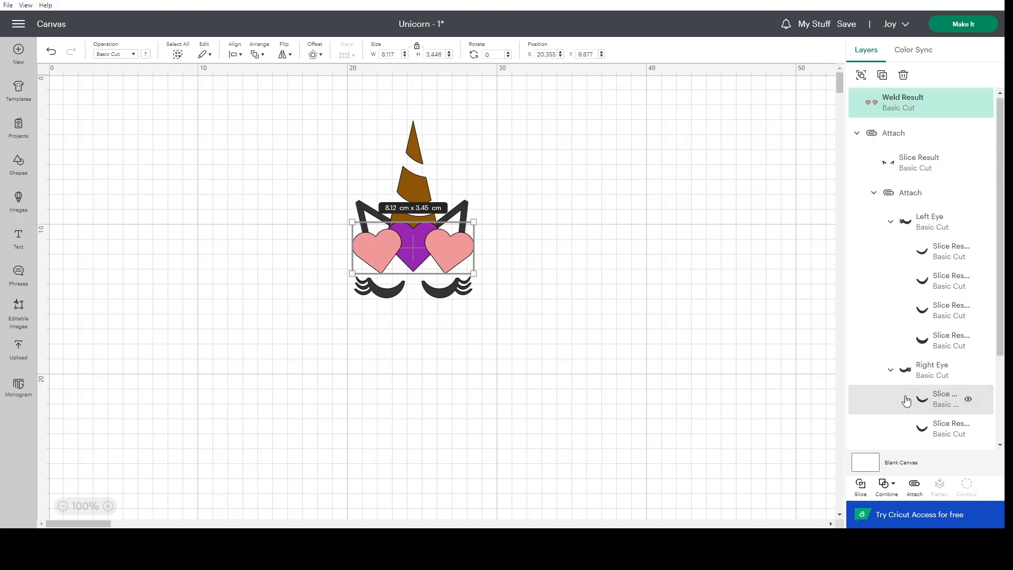
{"action": "left_click", "coordinate": [861, 488]}
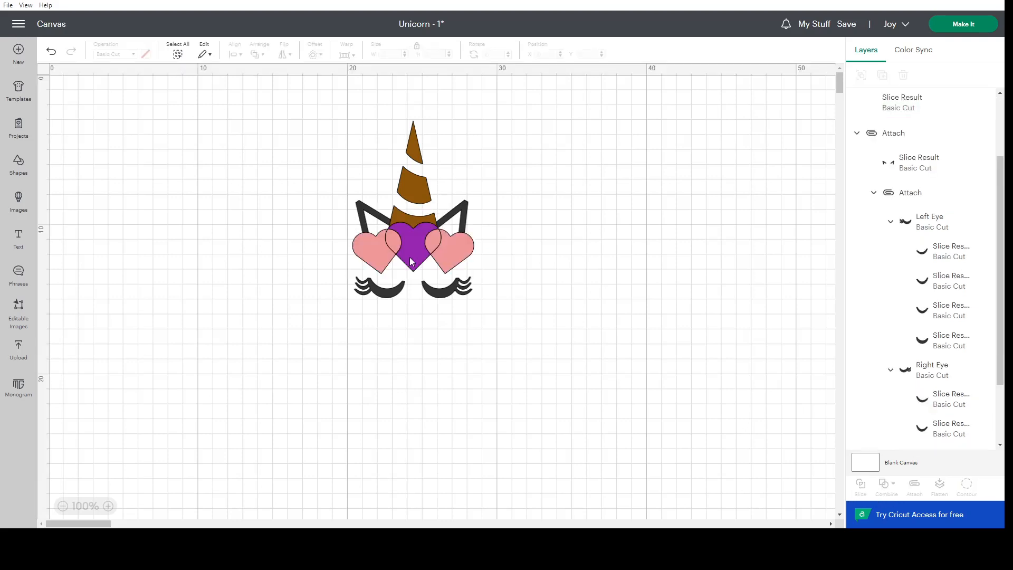
Delete the two purple overlap pieces left by the slice.
{"action": "scroll", "coordinate": [913, 169], "scroll_direction": "up", "scroll_amount": 3}
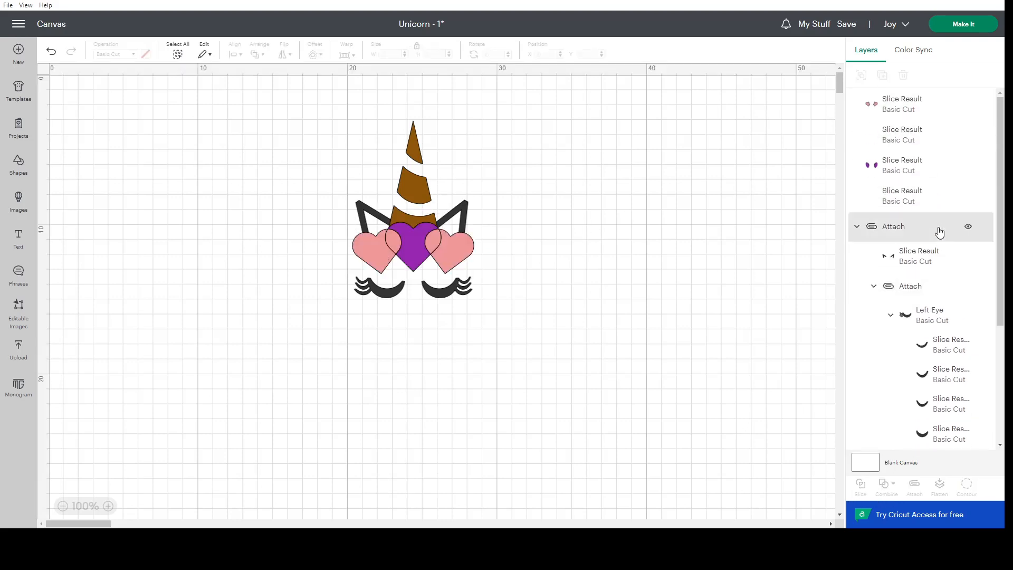
{"action": "left_click", "coordinate": [882, 168]}
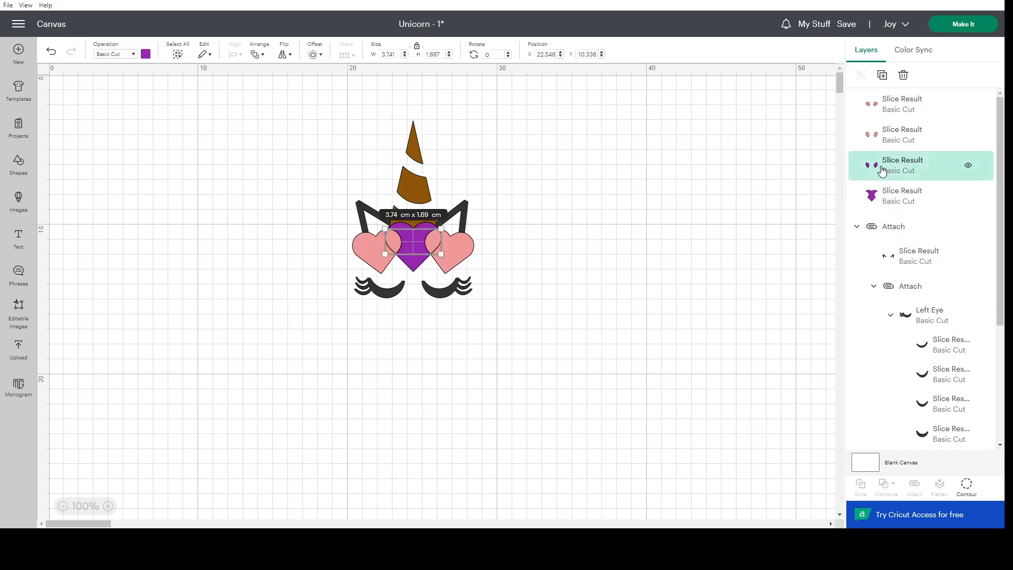
{"action": "key", "text": "Delete"}
Weld the two pink slice layers together, and undo back to the four separate slice results.
{"action": "left_click", "coordinate": [905, 106]}
{"action": "left_click", "coordinate": [906, 142], "text": "shift"}
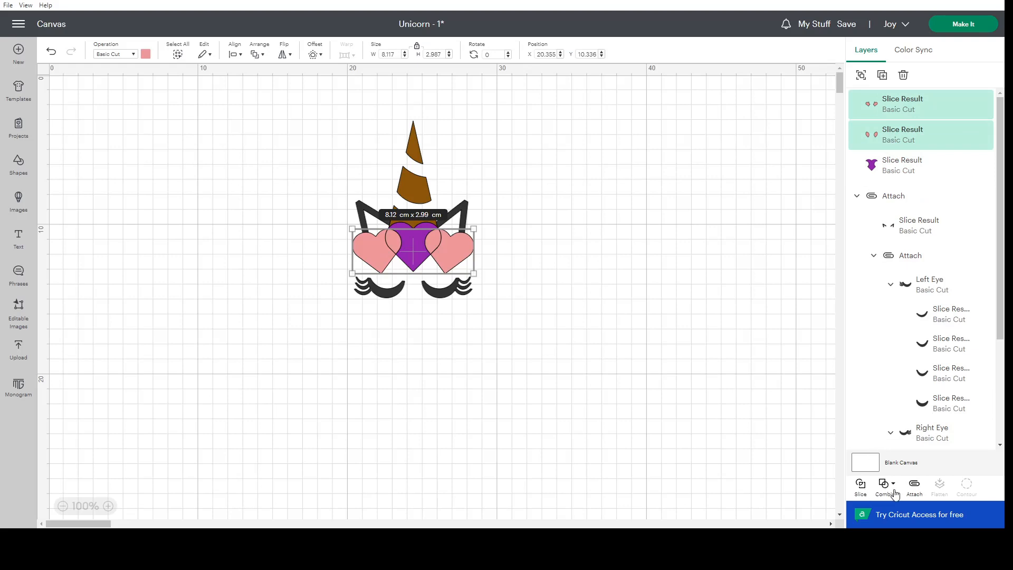
{"action": "left_click", "coordinate": [885, 483]}
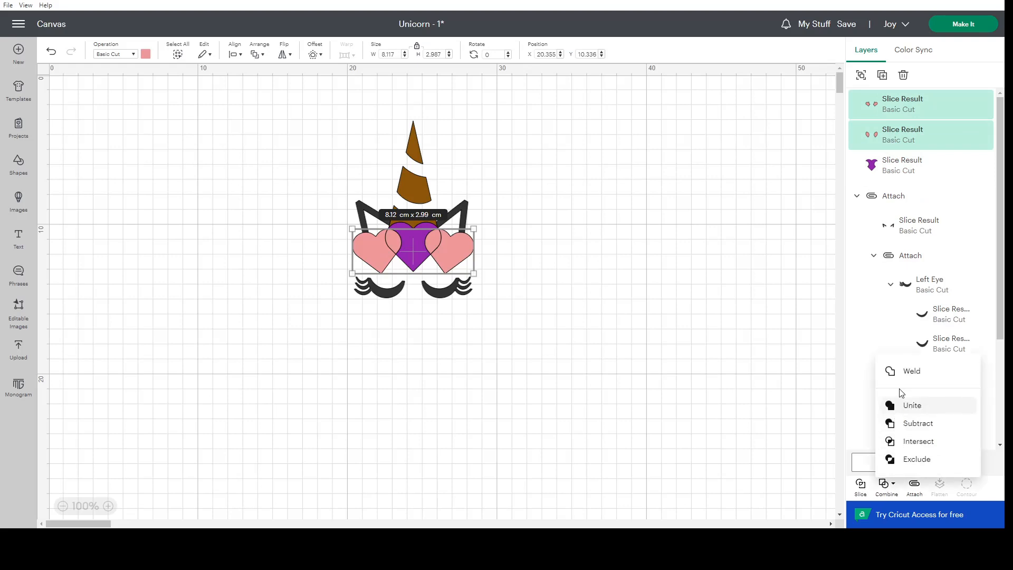
{"action": "left_click", "coordinate": [905, 371]}
{"action": "left_click", "coordinate": [745, 333]}
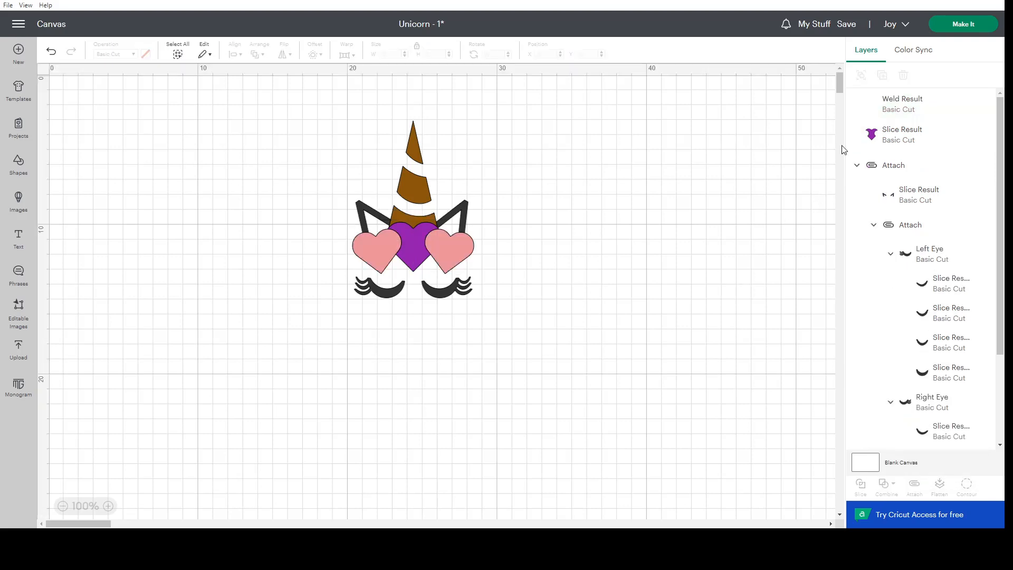
{"action": "left_click", "coordinate": [49, 52]}
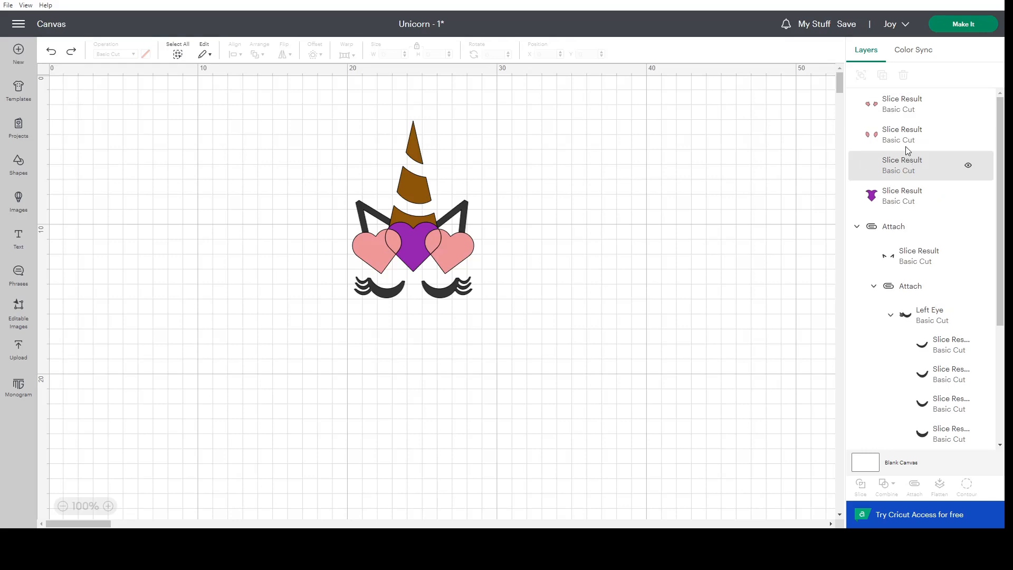
Weld the purple overlap pieces and the remaining purple slice into one whole heart.
{"action": "left_click", "coordinate": [906, 170]}
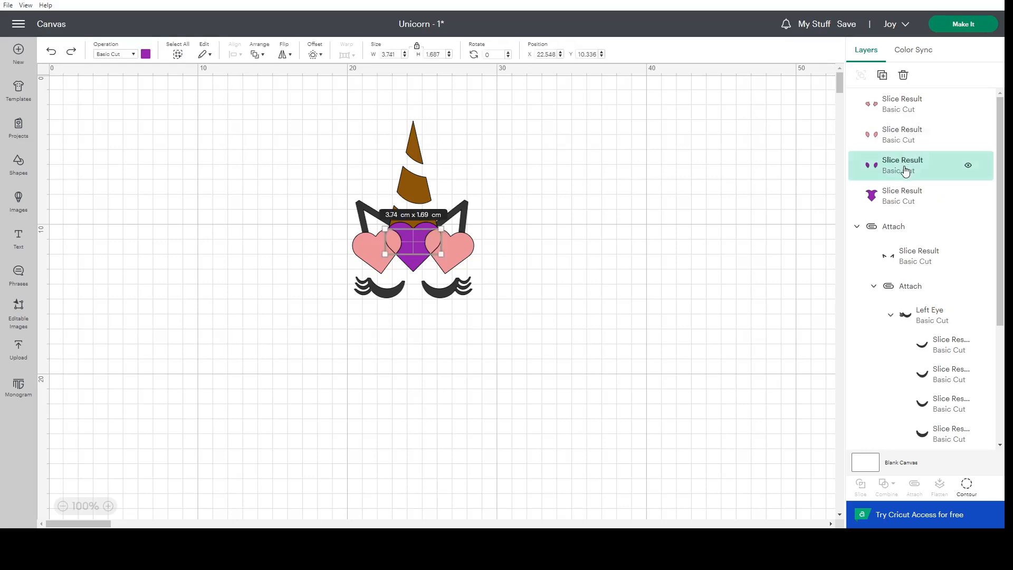
{"action": "left_click", "coordinate": [904, 197], "text": "shift"}
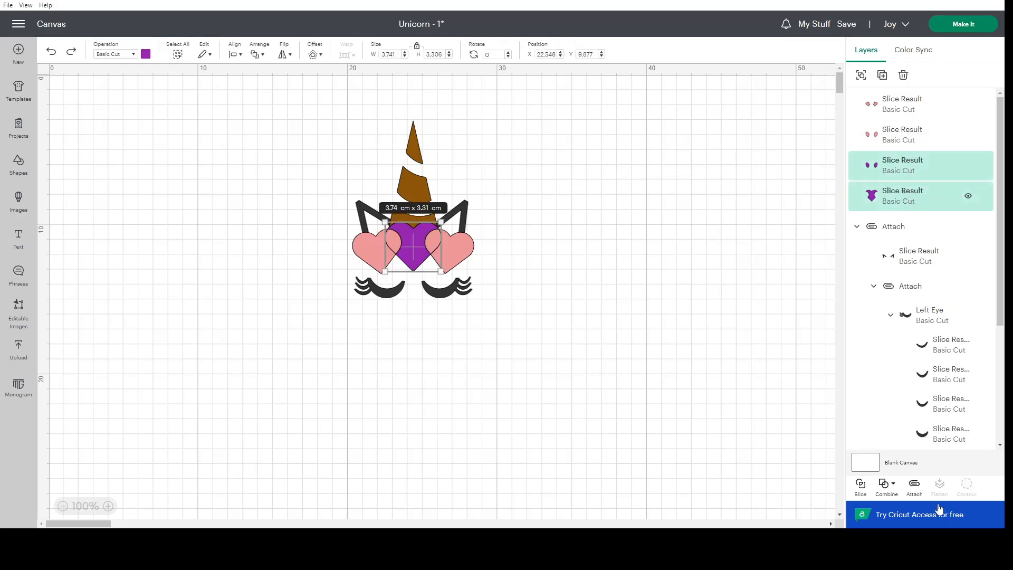
{"action": "left_click", "coordinate": [885, 484]}
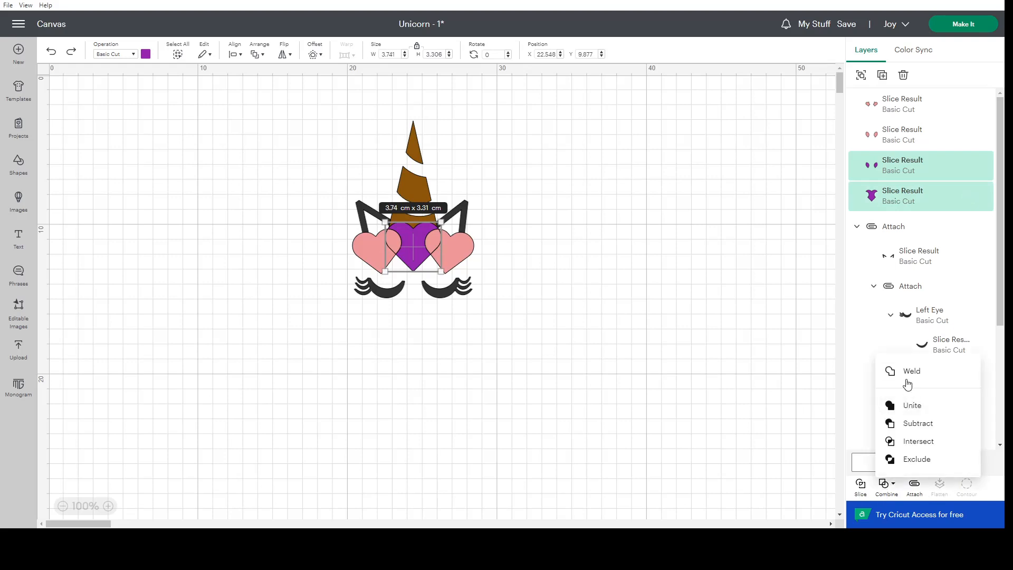
{"action": "left_click", "coordinate": [907, 383]}
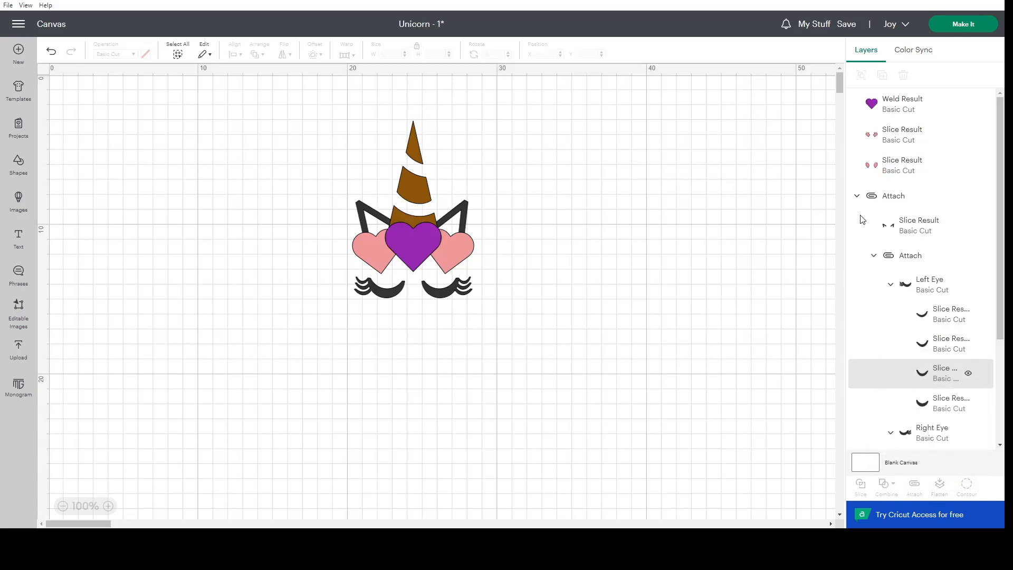
Delete the pink overlap pieces hidden beneath the purple heart, keeping the outer pink heart parts.
{"action": "left_click", "coordinate": [923, 140]}
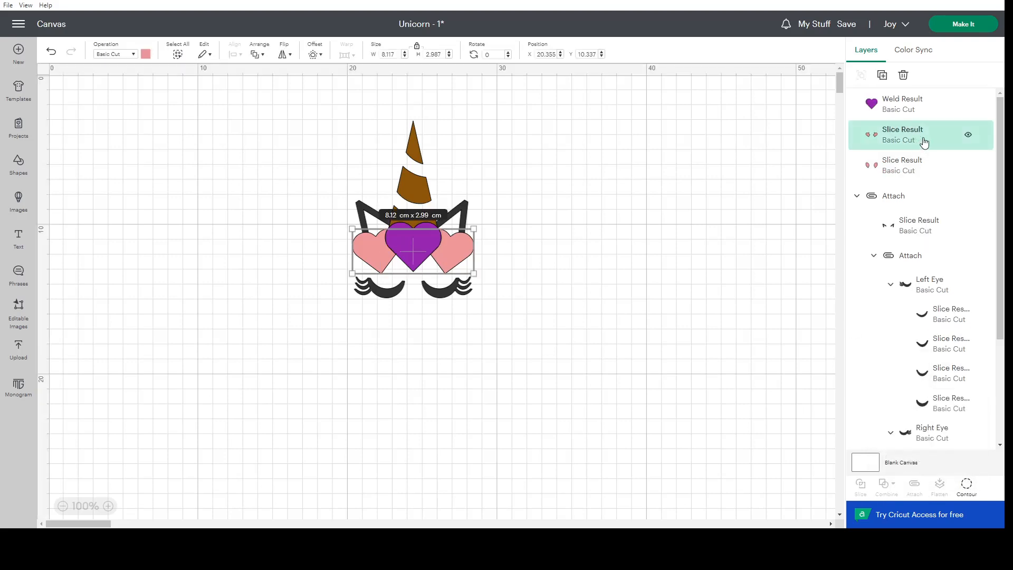
{"action": "left_click", "coordinate": [968, 138]}
{"action": "left_click", "coordinate": [969, 138]}
{"action": "left_click", "coordinate": [923, 172]}
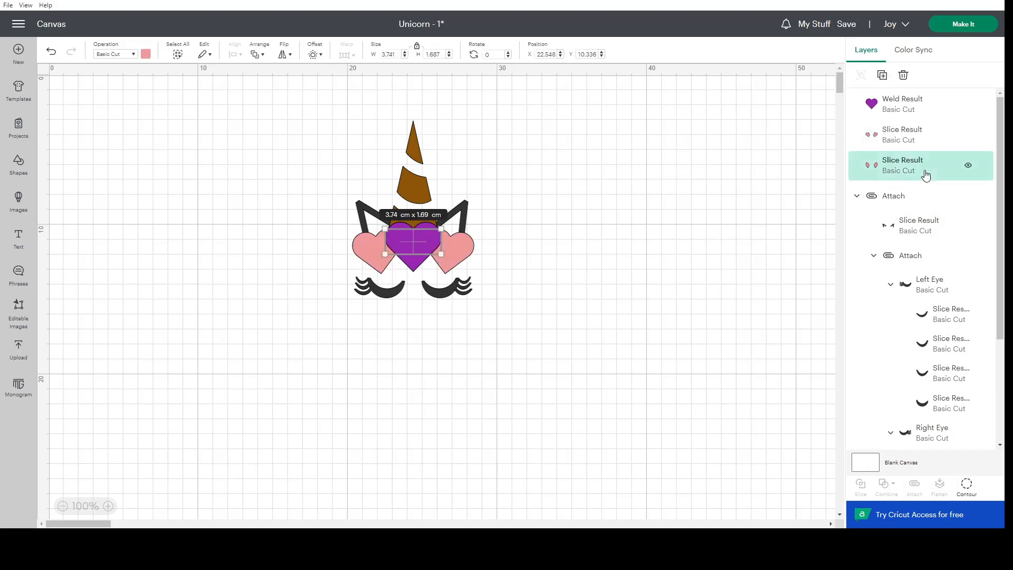
{"action": "key", "text": "Delete"}
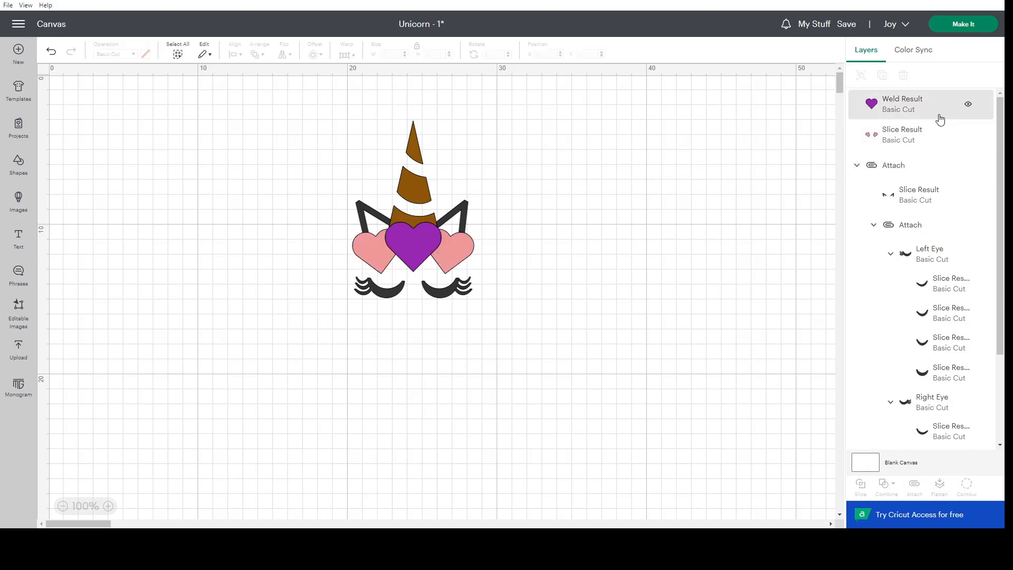
Hide and show the purple heart to check the cut-away edges of the pink hearts.
{"action": "left_click", "coordinate": [976, 108]}
{"action": "left_click", "coordinate": [969, 105]}
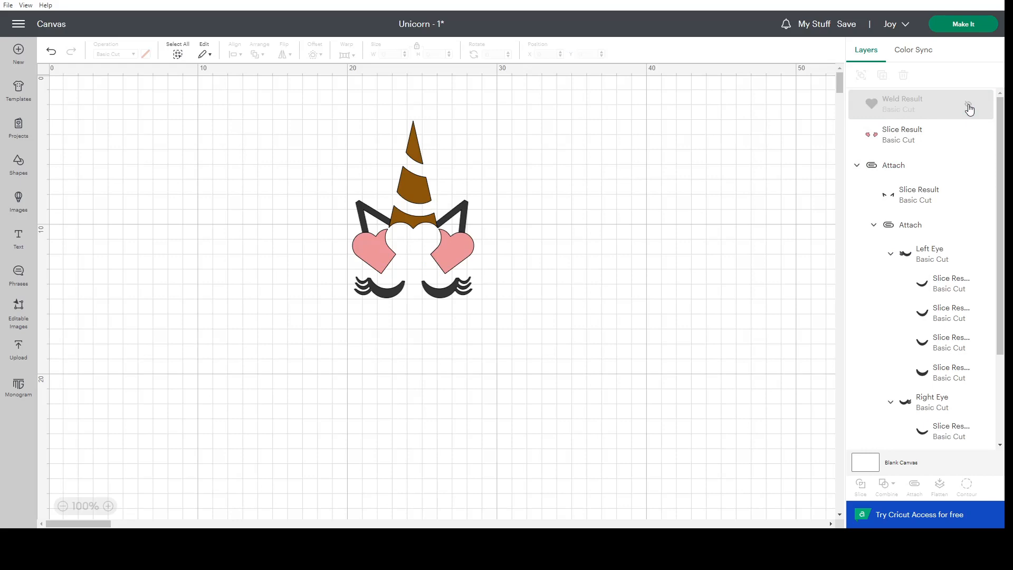
{"action": "left_click", "coordinate": [969, 108]}
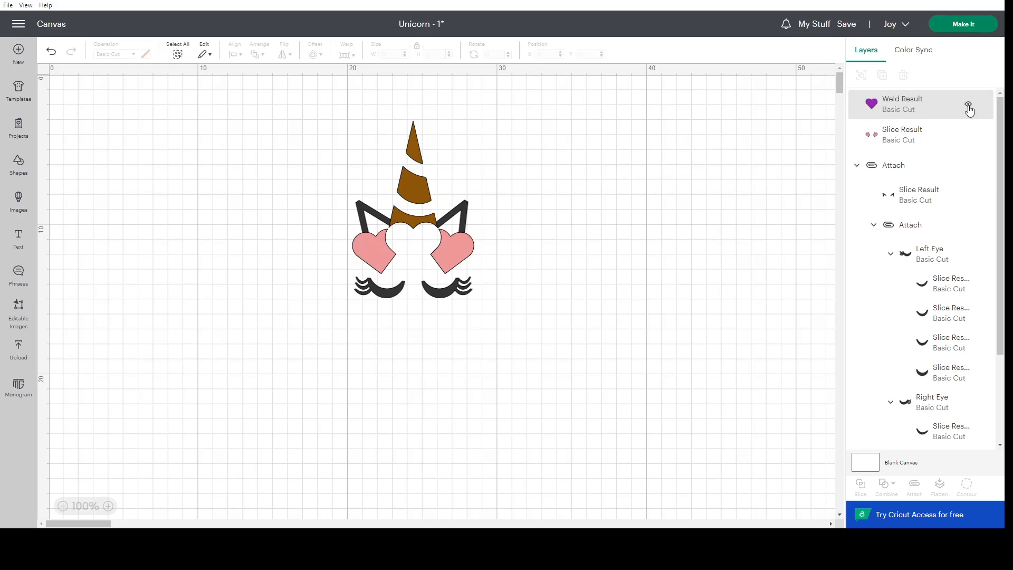
{"action": "left_click", "coordinate": [922, 139]}
{"action": "left_click", "coordinate": [486, 254]}
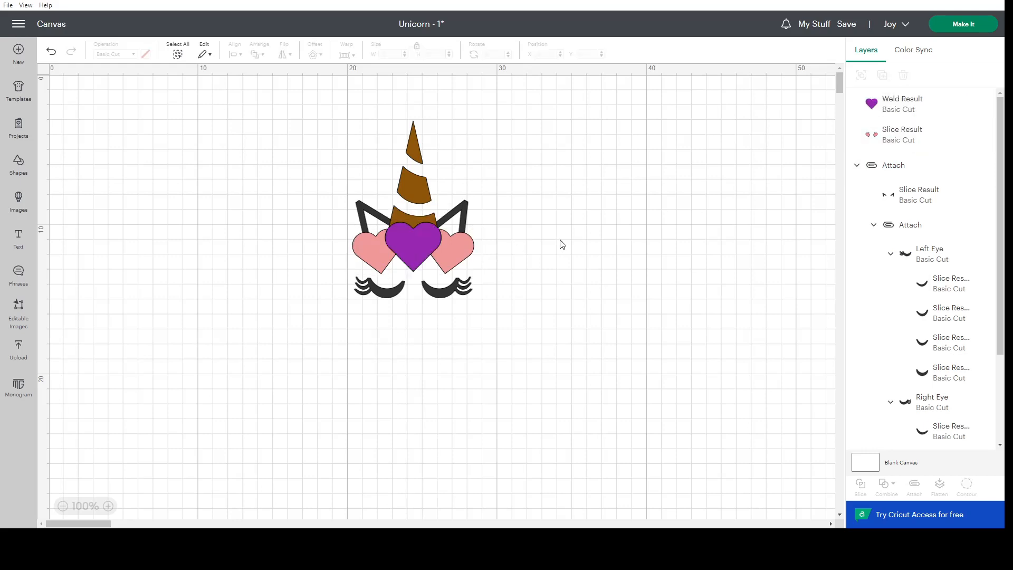
Save the project and open the cut preparation with all materials loaded On Mat.
{"action": "left_click", "coordinate": [846, 25]}
{"action": "left_click", "coordinate": [850, 44]}
{"action": "left_click", "coordinate": [962, 24]}
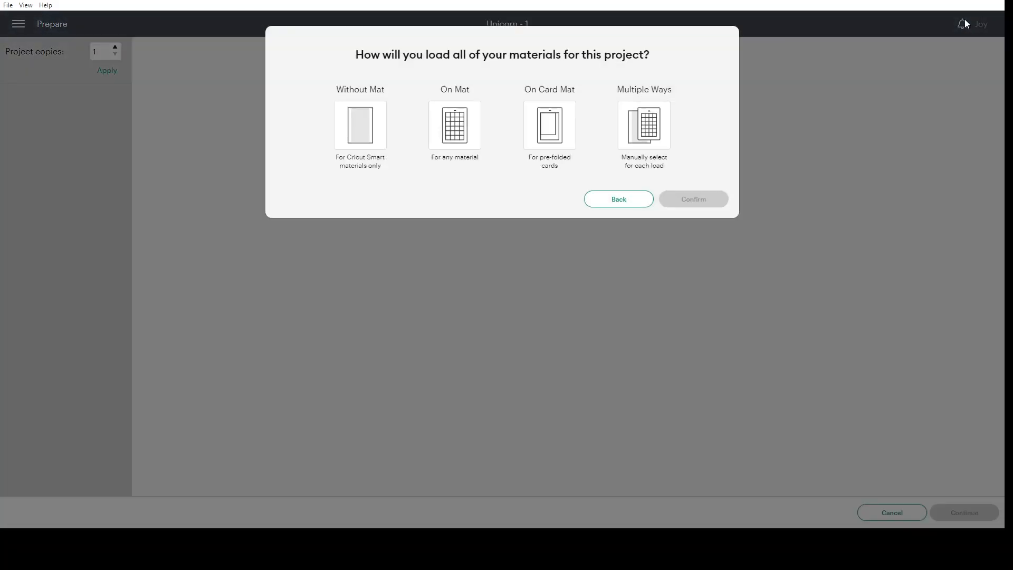
{"action": "left_click", "coordinate": [477, 124]}
{"action": "left_click", "coordinate": [680, 233]}
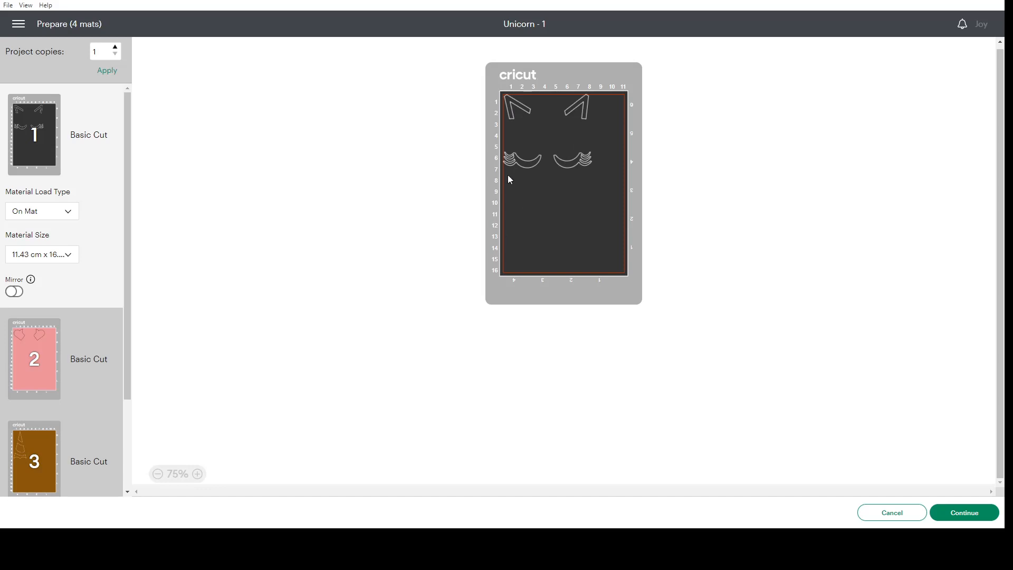
Review the layout of the black, pink, brown and purple cutting mats, and cancel the preparation.
{"action": "left_click", "coordinate": [32, 368]}
{"action": "left_click", "coordinate": [539, 106]}
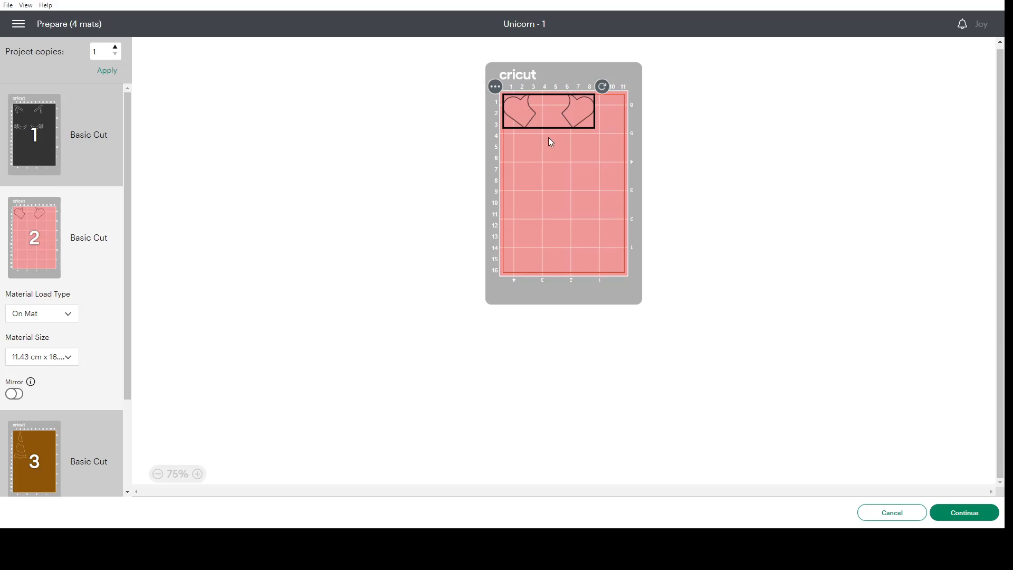
{"action": "scroll", "coordinate": [50, 403], "scroll_direction": "down", "scroll_amount": 3}
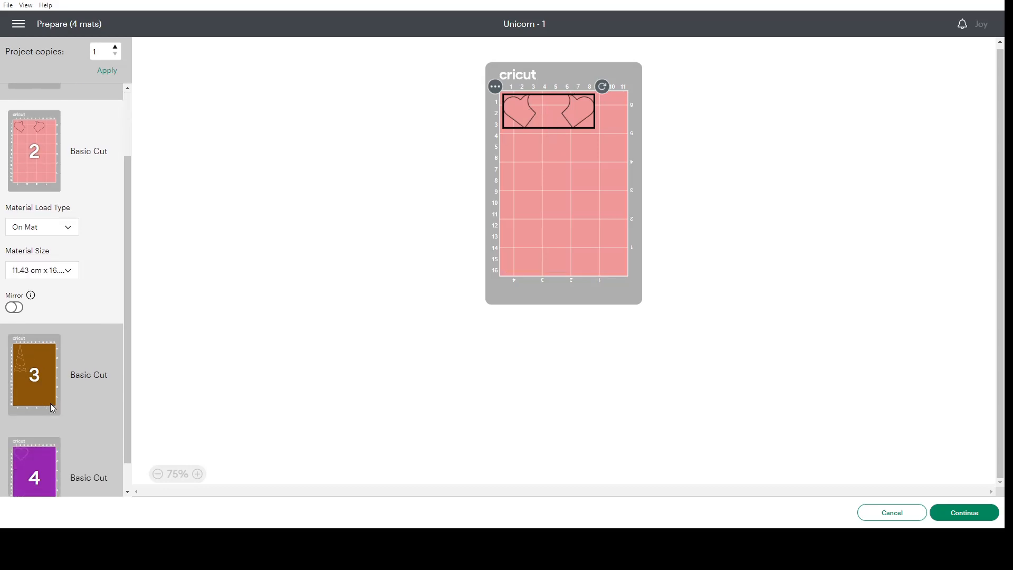
{"action": "left_click", "coordinate": [36, 355]}
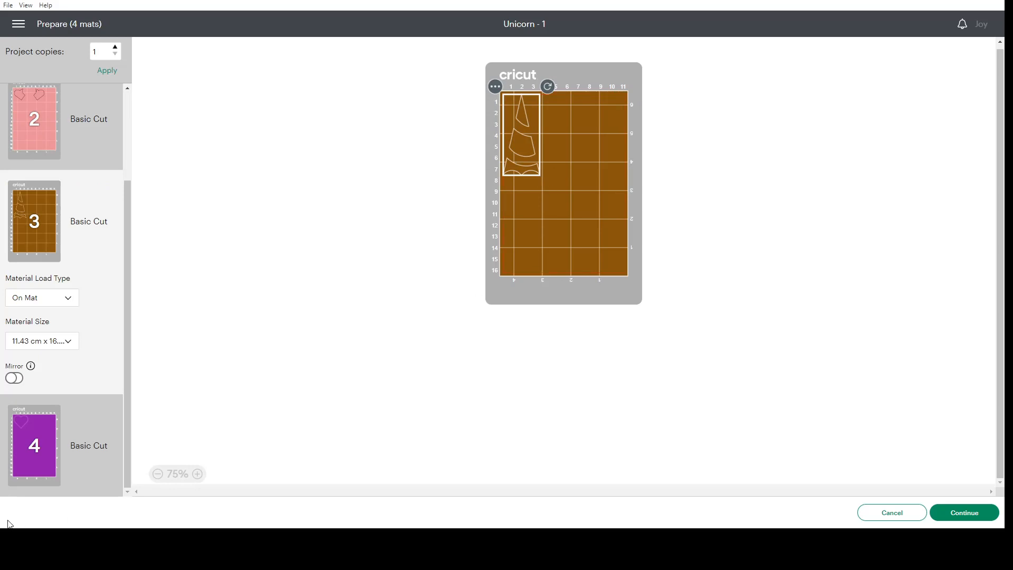
{"action": "left_click", "coordinate": [33, 460]}
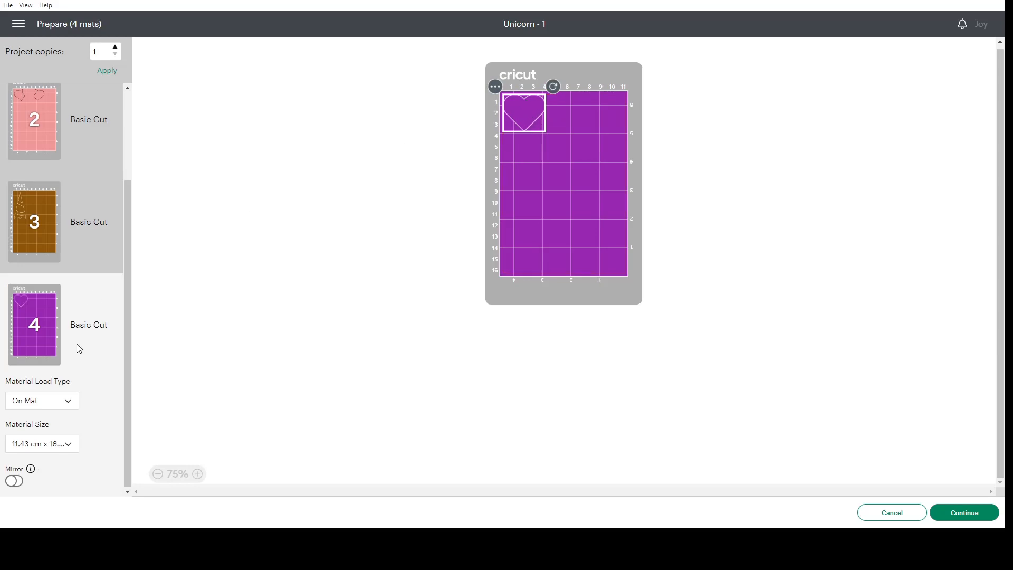
{"action": "scroll", "coordinate": [75, 346], "scroll_direction": "up", "scroll_amount": 3}
{"action": "left_click", "coordinate": [50, 157]}
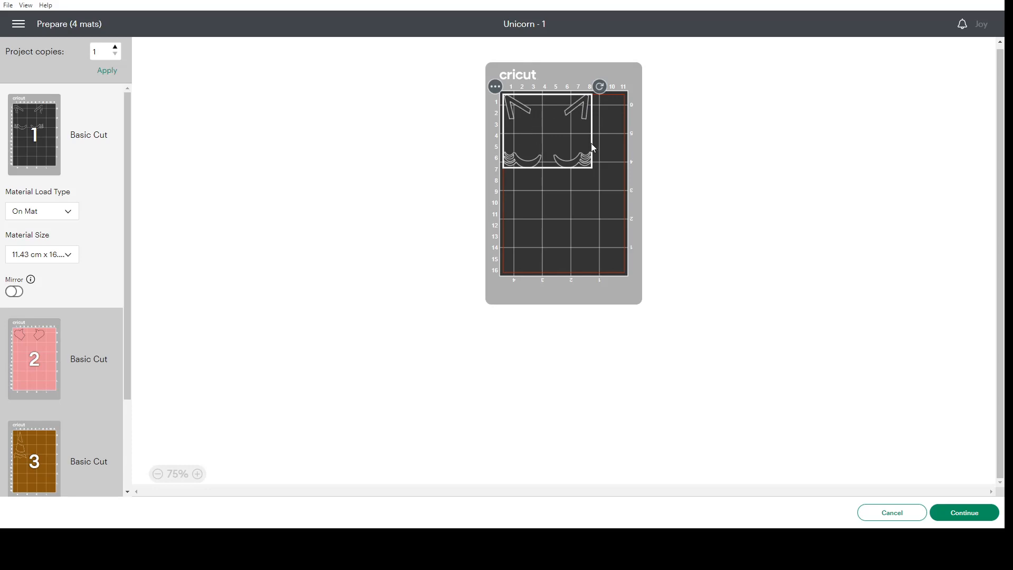
{"action": "left_click", "coordinate": [30, 353]}
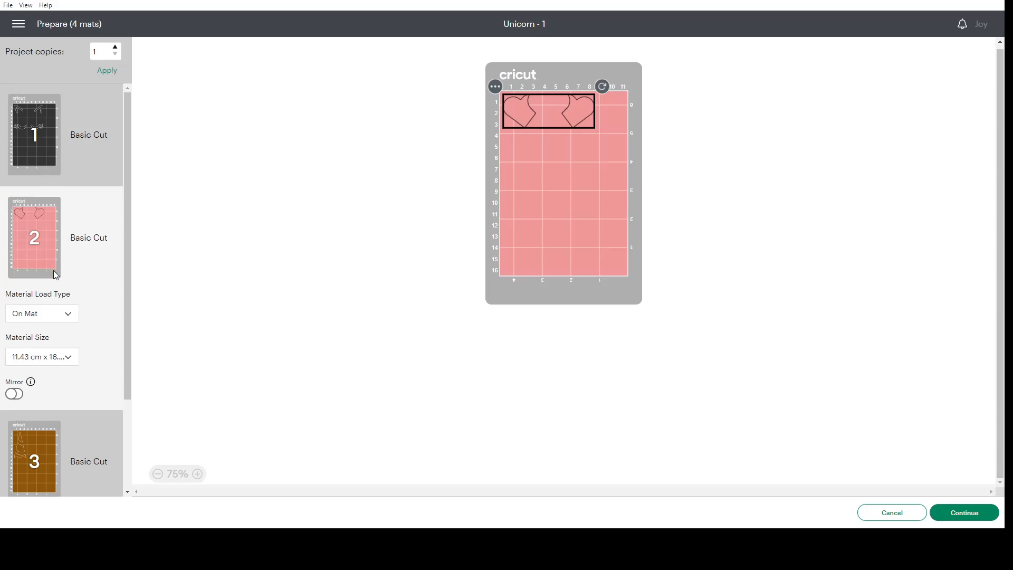
{"action": "scroll", "coordinate": [47, 365], "scroll_direction": "down", "scroll_amount": 2}
{"action": "scroll", "coordinate": [50, 394], "scroll_direction": "down", "scroll_amount": 1}
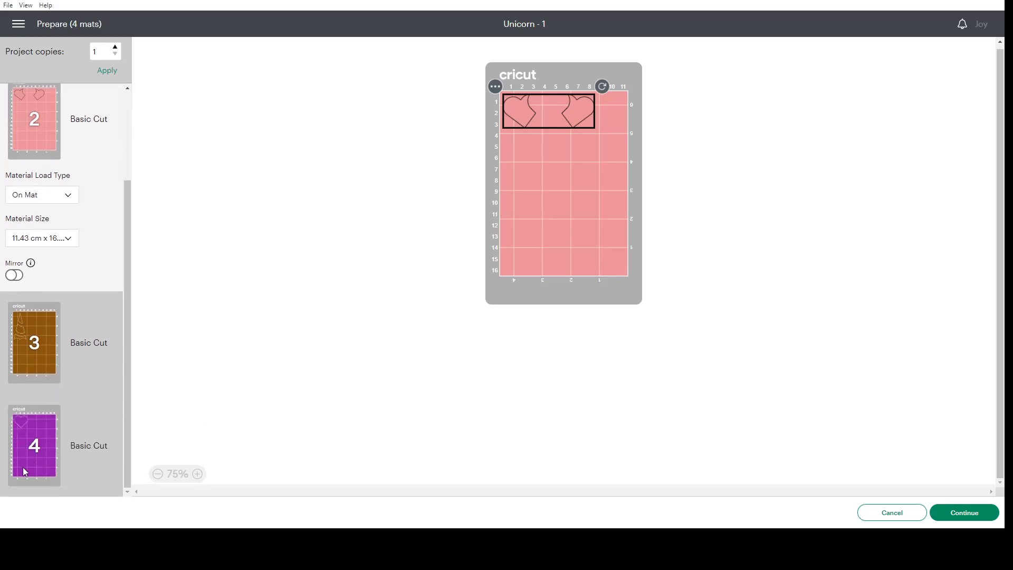
{"action": "left_click", "coordinate": [31, 456]}
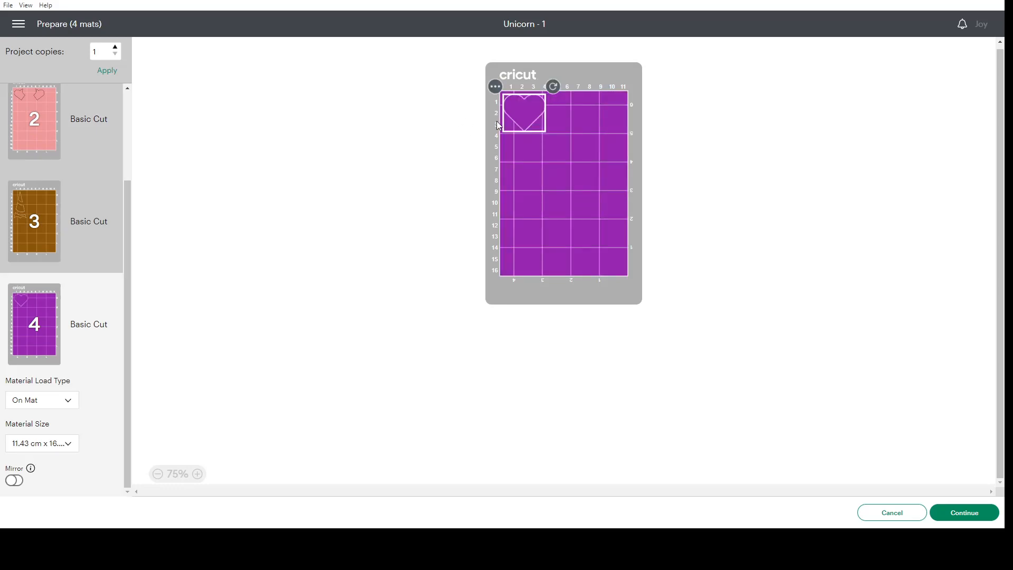
{"action": "left_click", "coordinate": [35, 235]}
{"action": "scroll", "coordinate": [72, 294], "scroll_direction": "up", "scroll_amount": 2}
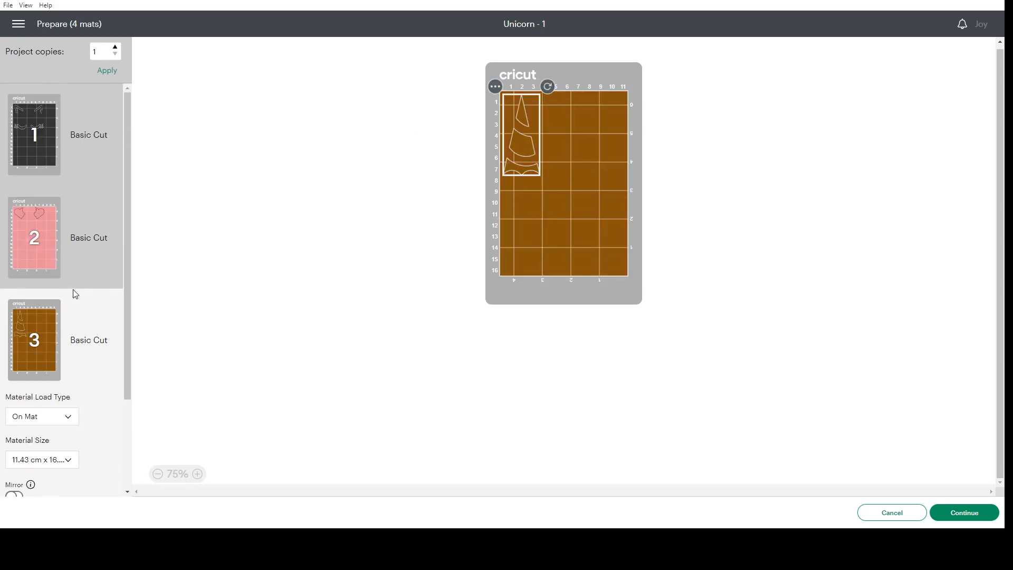
{"action": "left_click", "coordinate": [886, 516]}
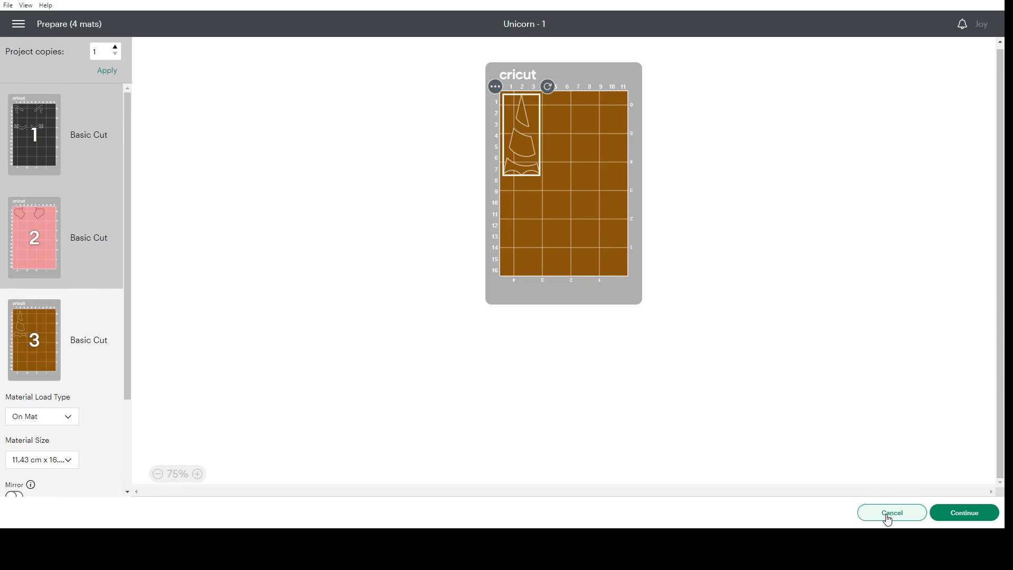